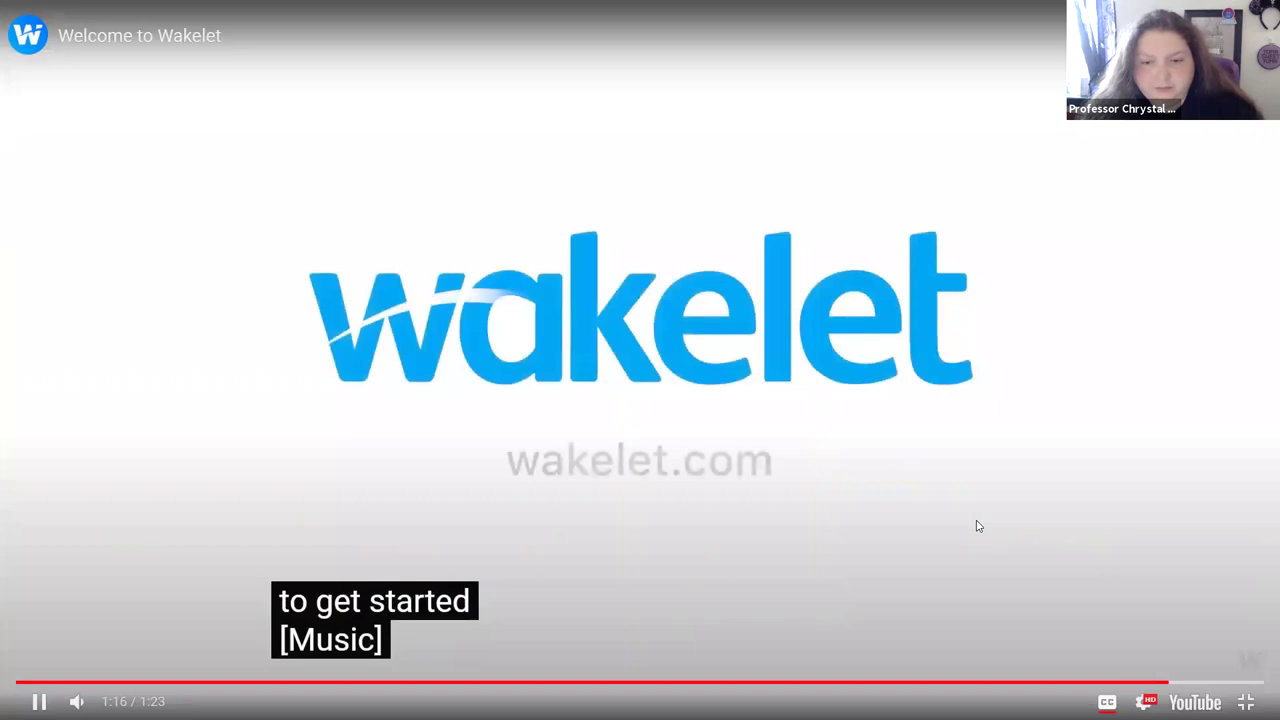
Step: Pause the Welcome to Wakelet video and exit its full-screen view
left_click(976, 524)
left_click(1245, 702)
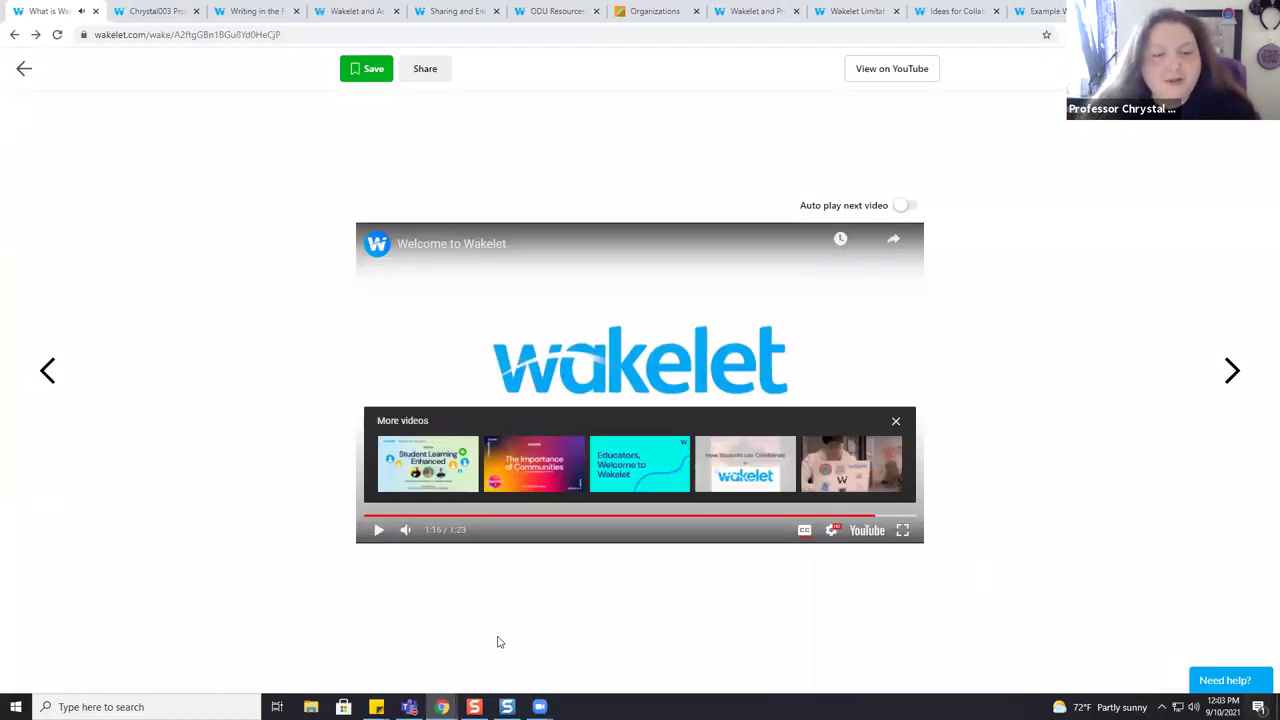
Step: View the log-in and sign-up pages from the Wakelet home page in the other browser window, and close that window
mouse_move(441, 706)
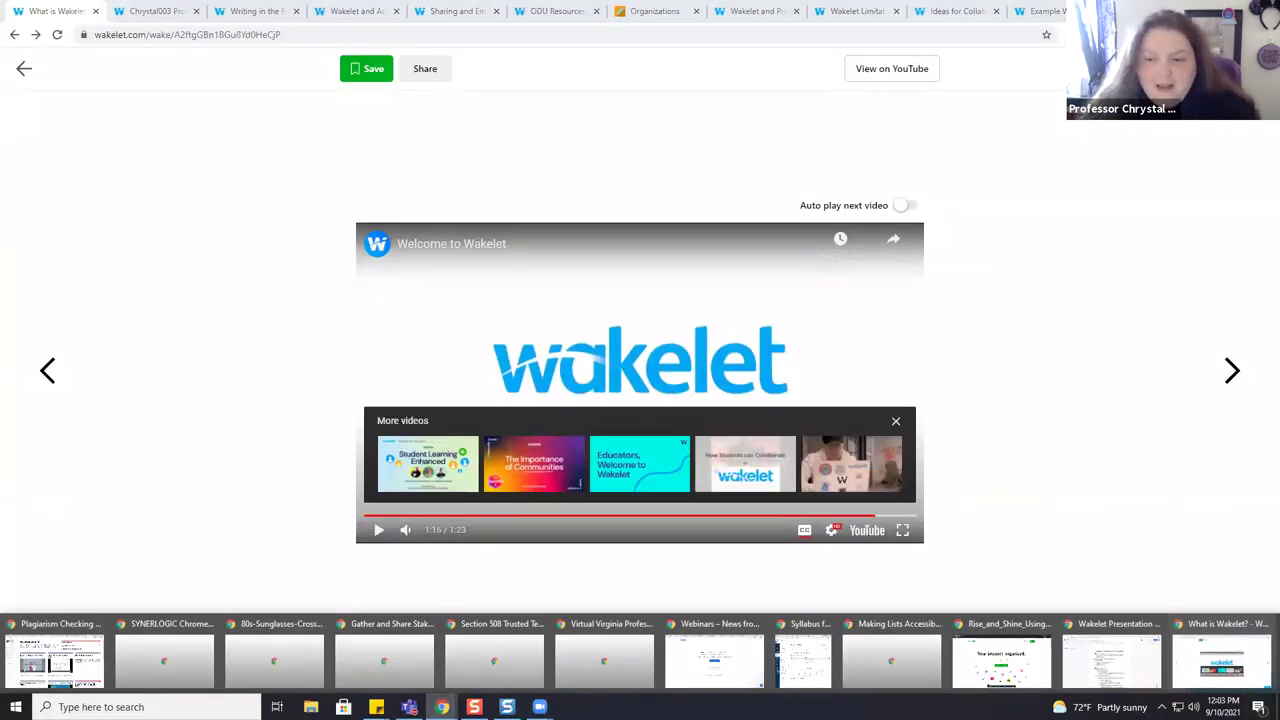
left_click(1018, 662)
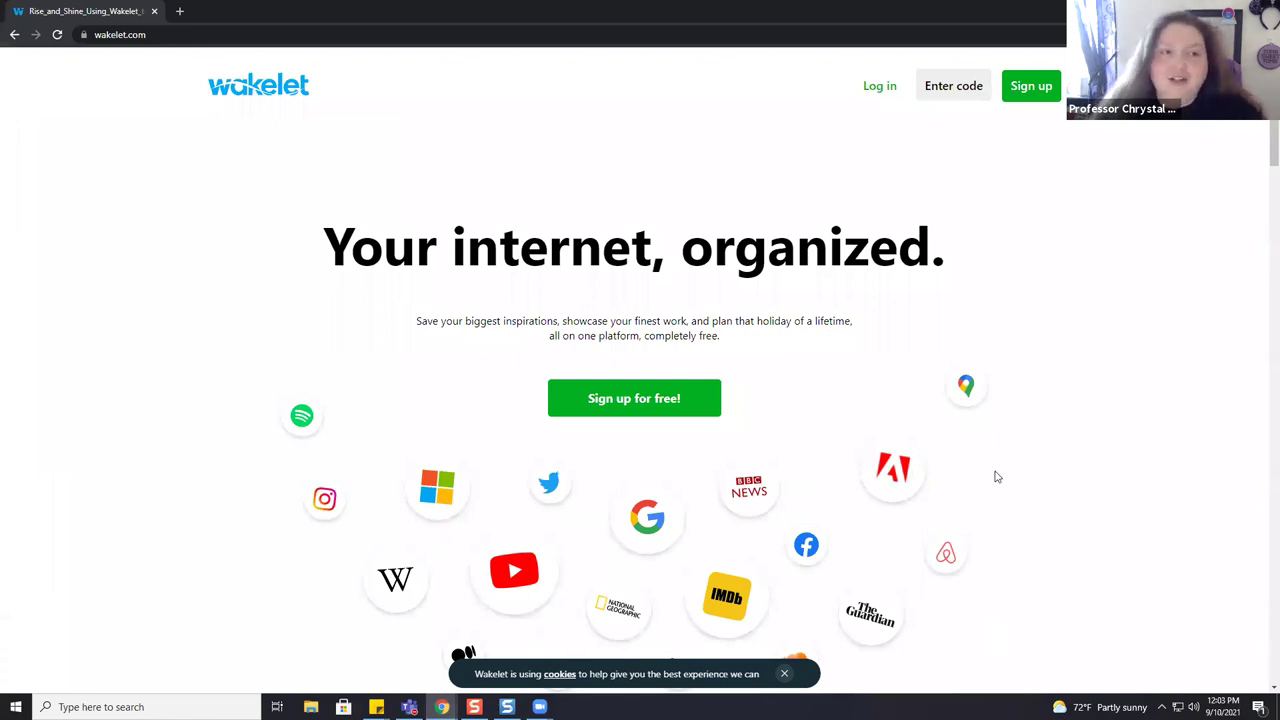
left_click(880, 95)
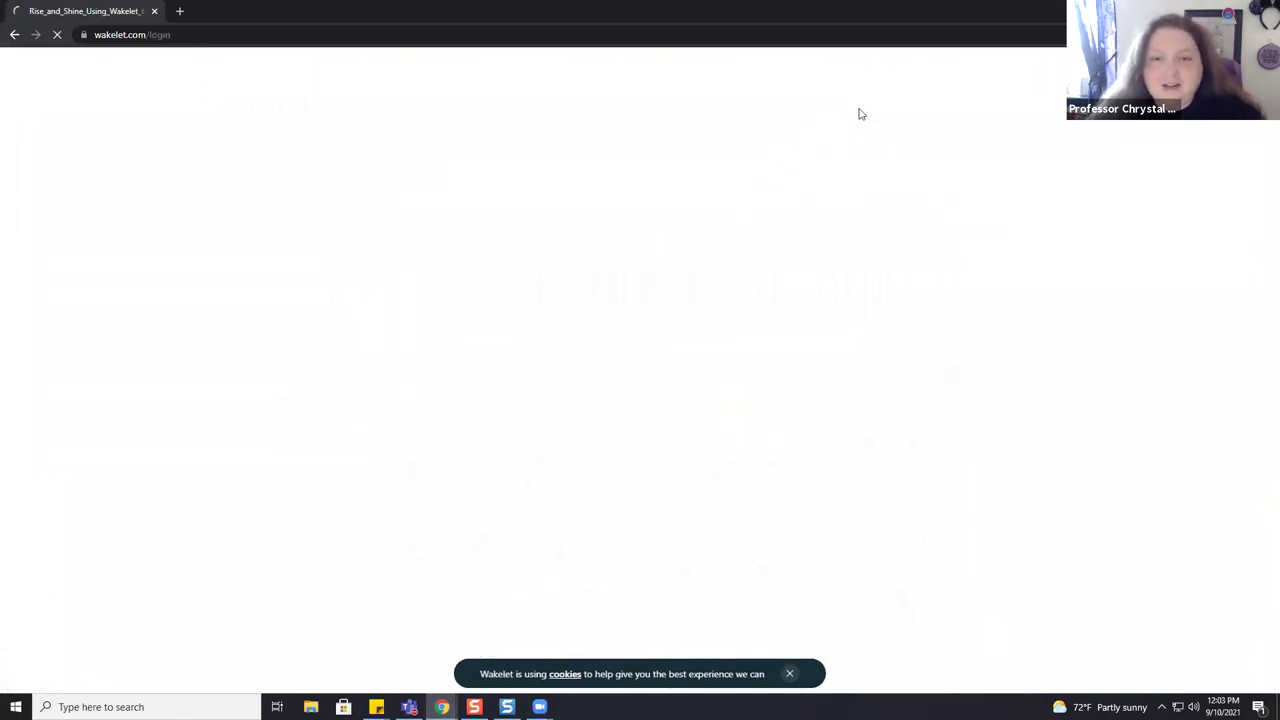
left_click(15, 36)
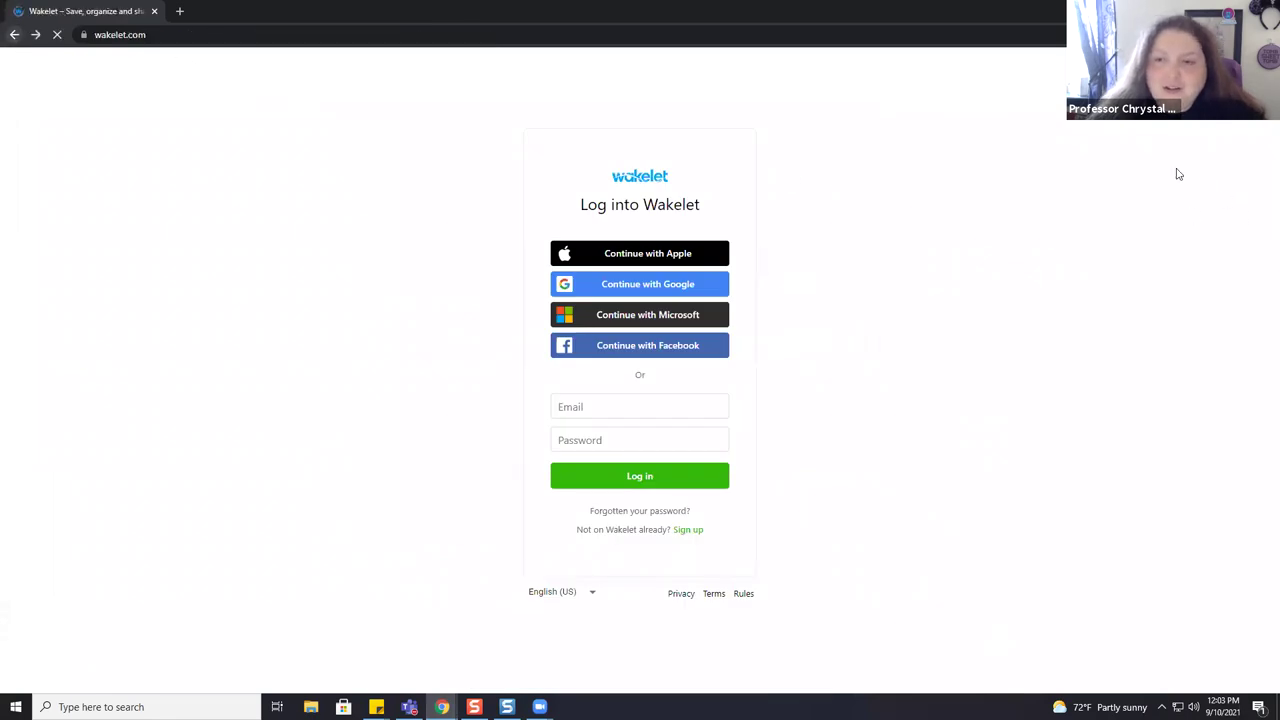
left_click(1036, 97)
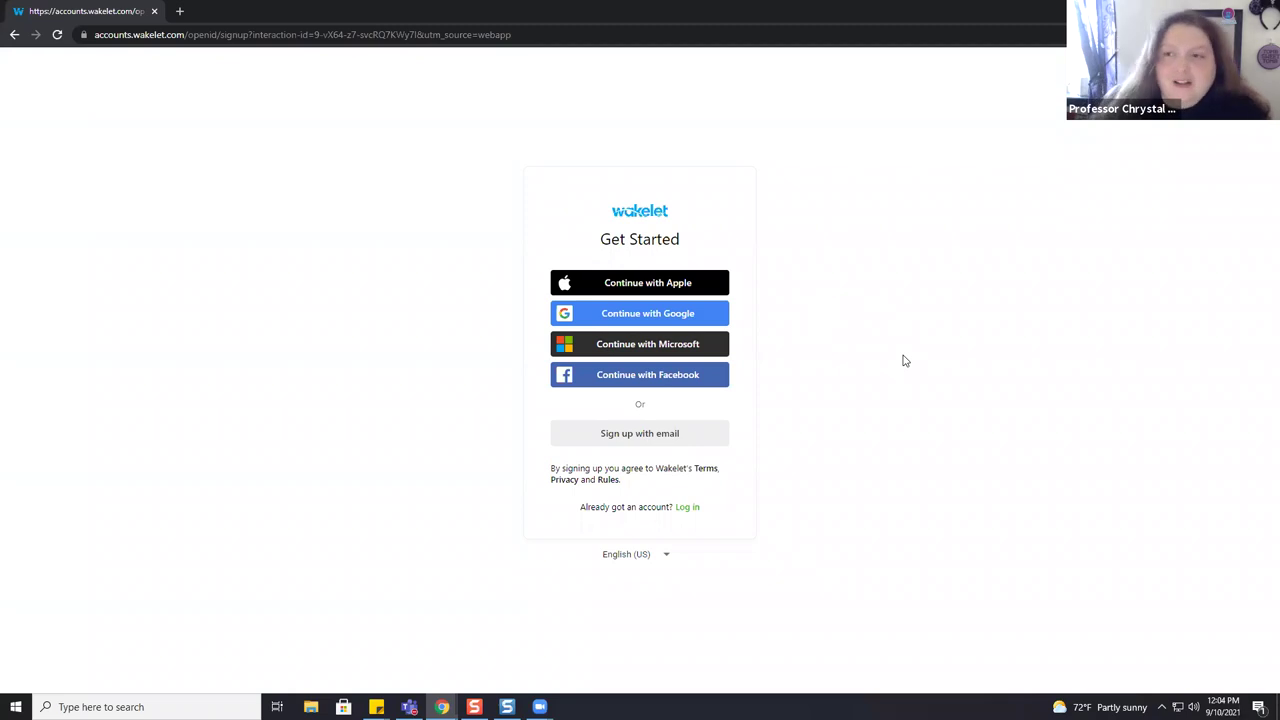
left_click(154, 11)
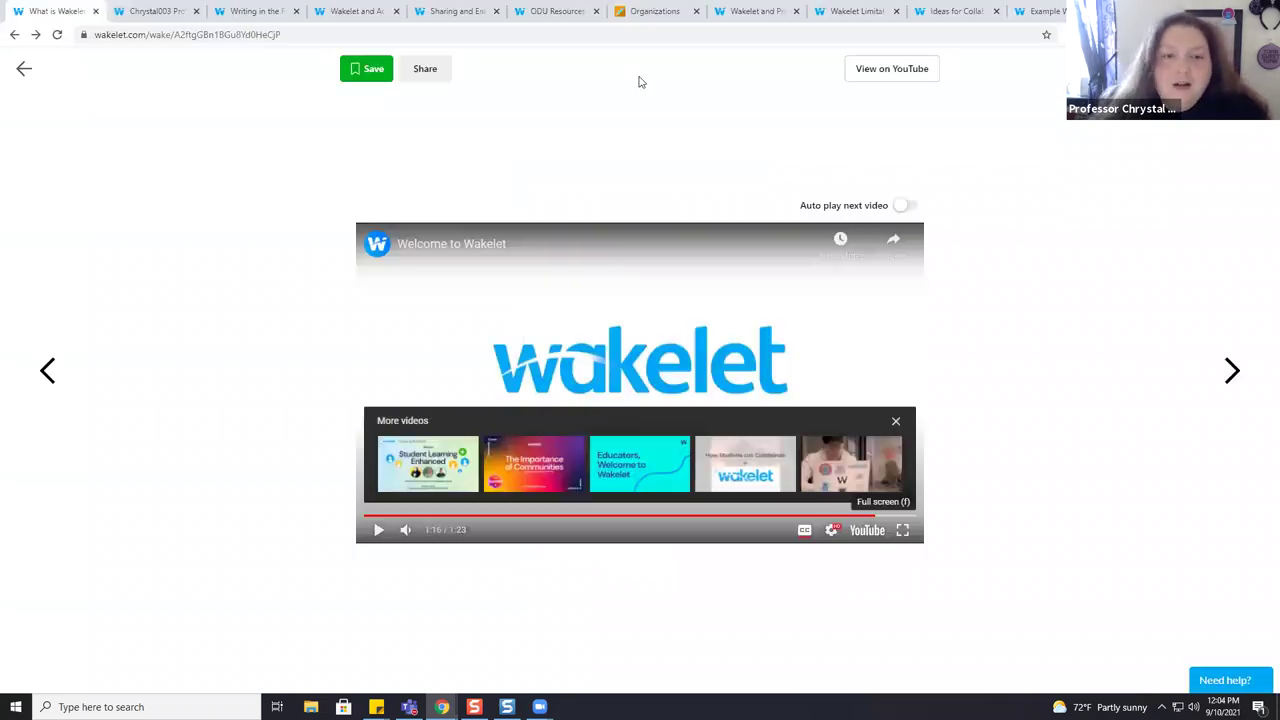
Step: View the account's profile page and its collections overview, and return to the profile page
left_click(129, 14)
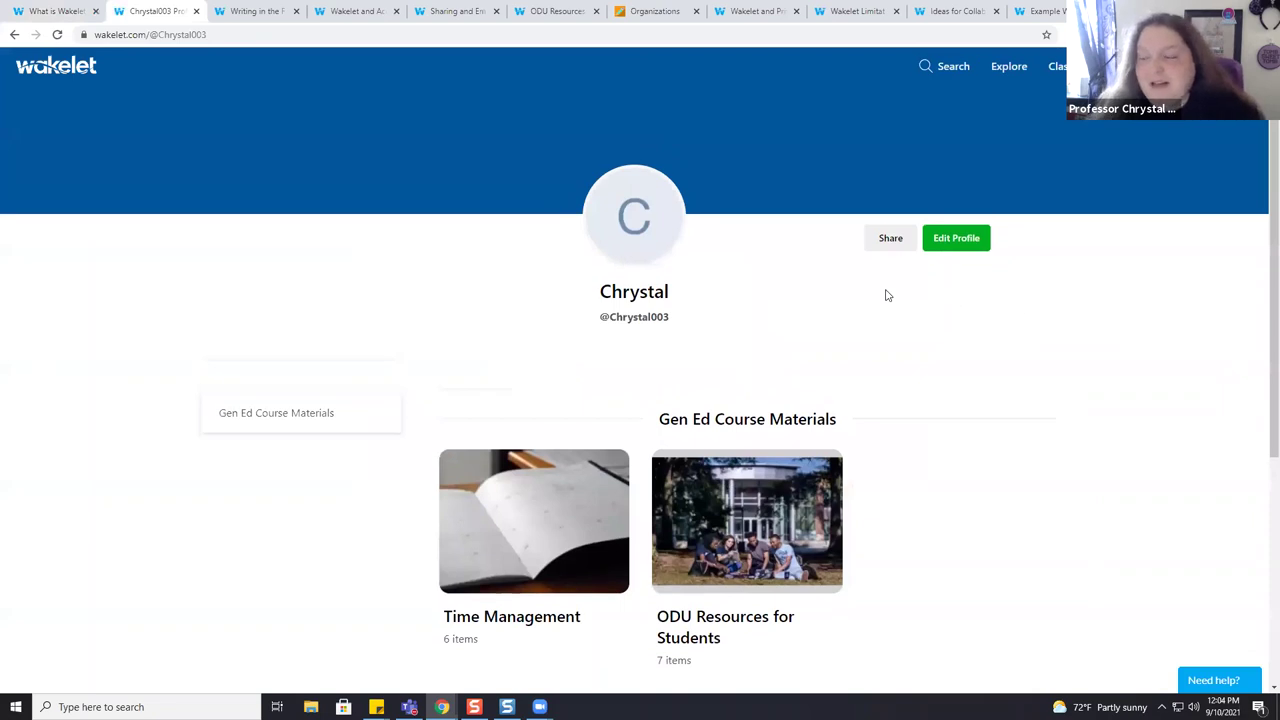
left_click(70, 78)
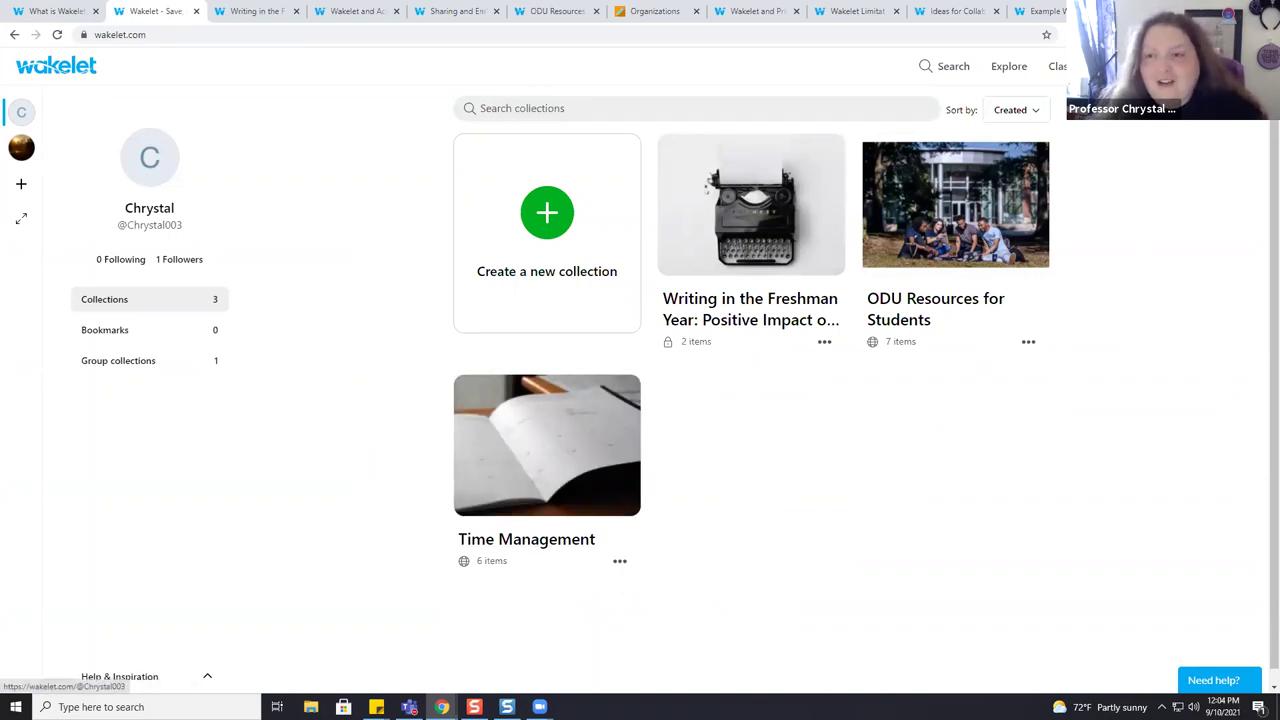
left_click(149, 157)
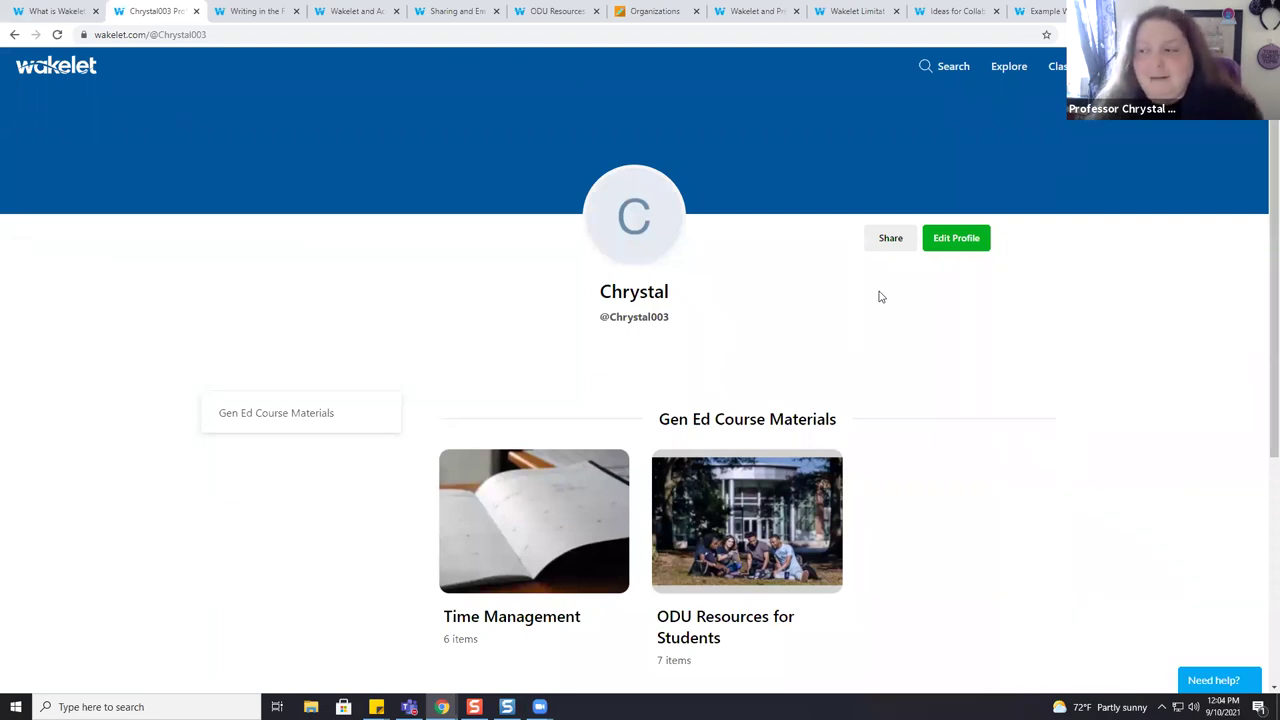
Step: Edit the profile and choose the notebook-and-keyboard desk photo as header image from a library search for "writing"
left_click(960, 245)
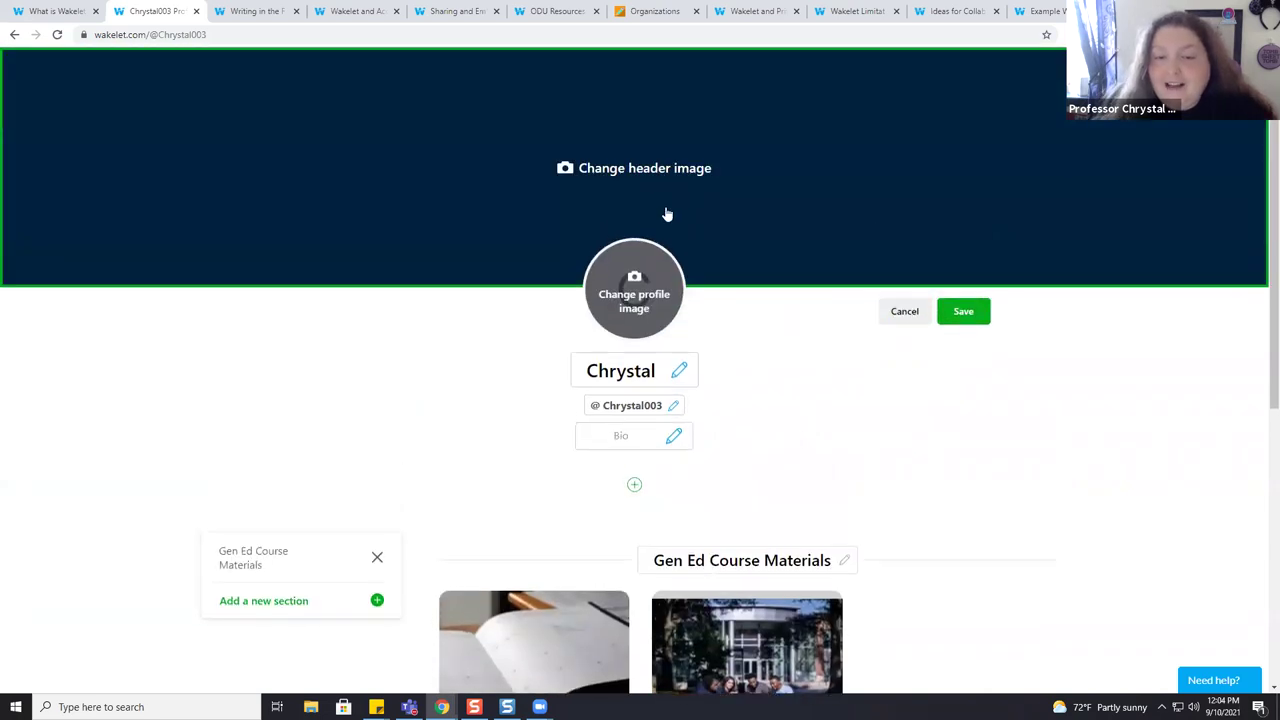
left_click(647, 187)
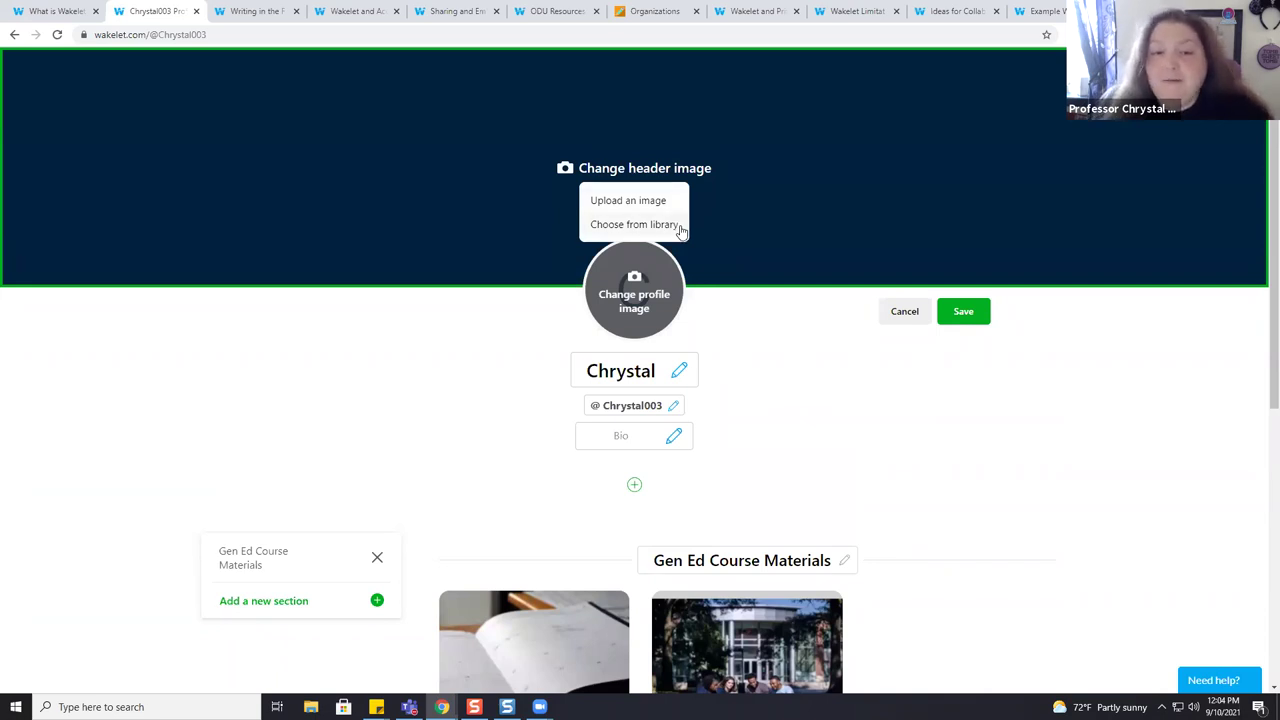
left_click(680, 231)
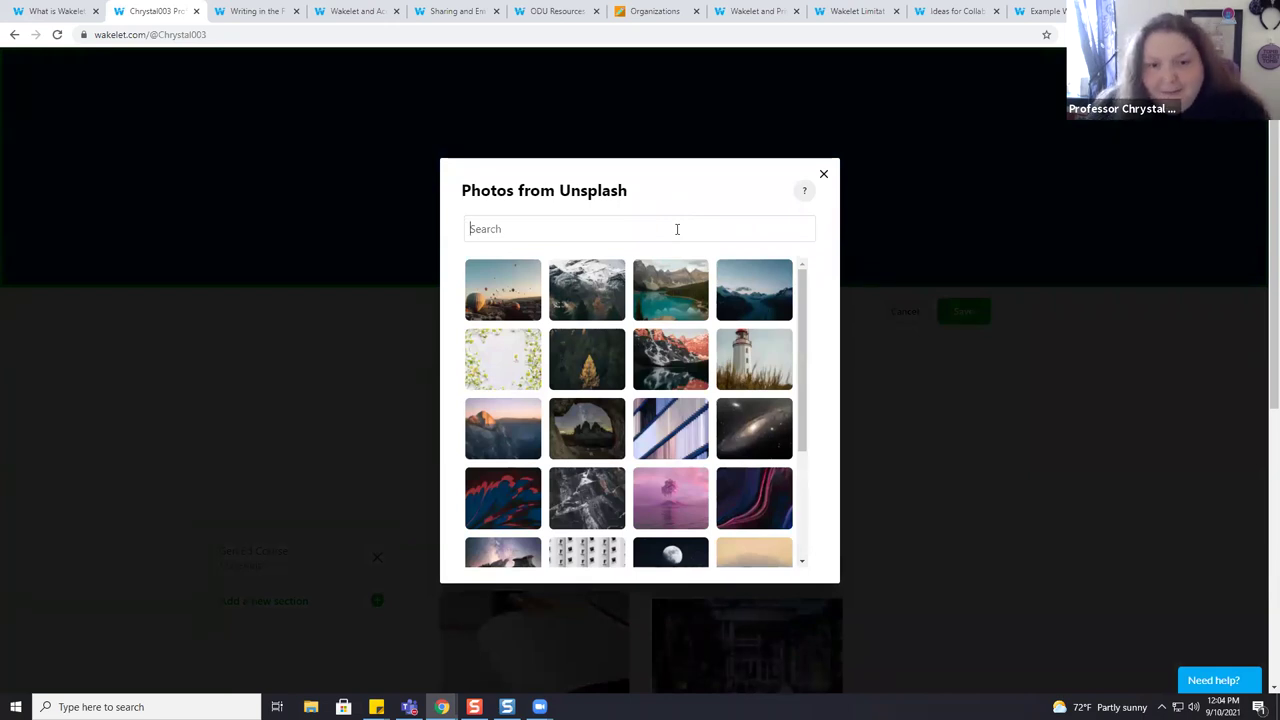
type("writing")
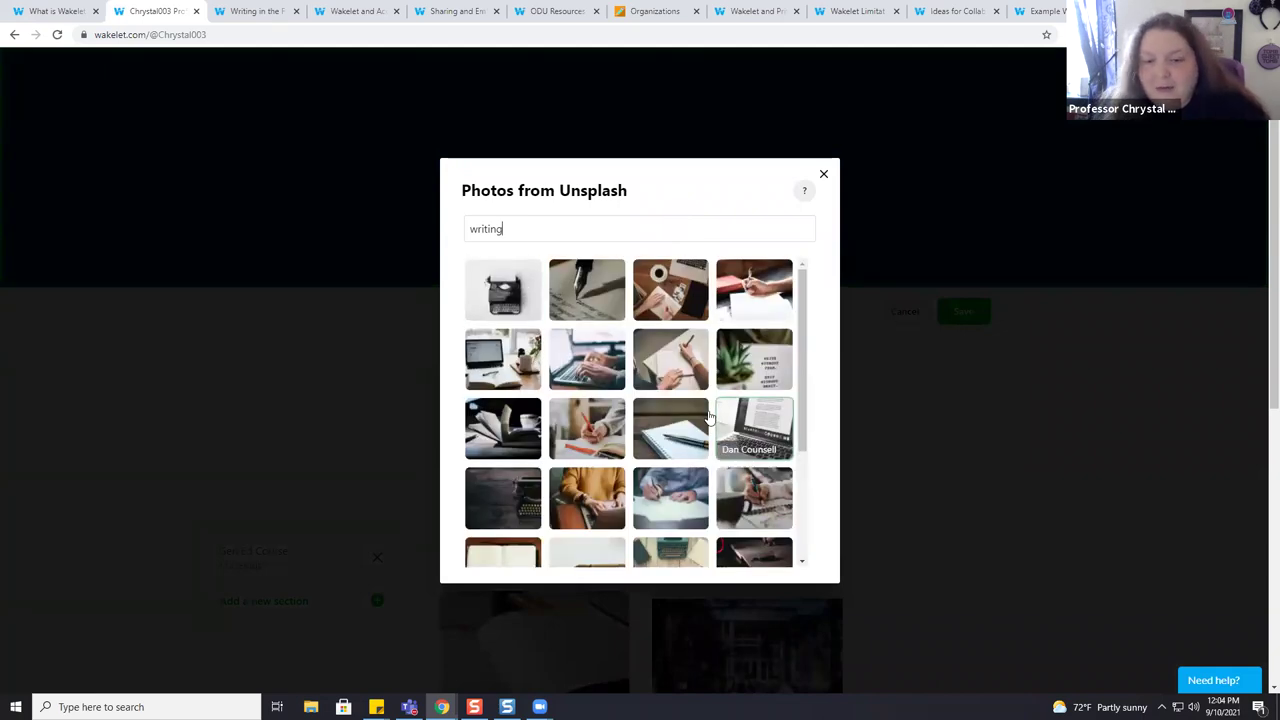
scroll(707, 420, "down", 1)
scroll(707, 420, "down", 1)
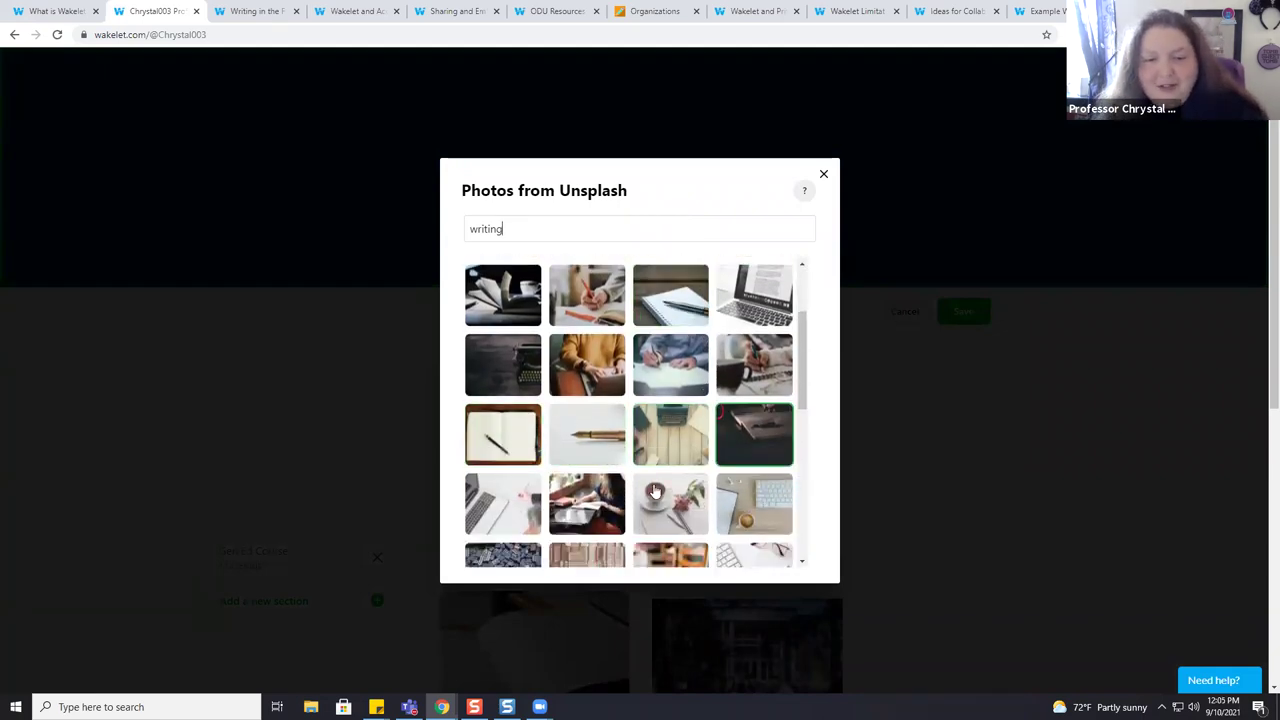
left_click(756, 500)
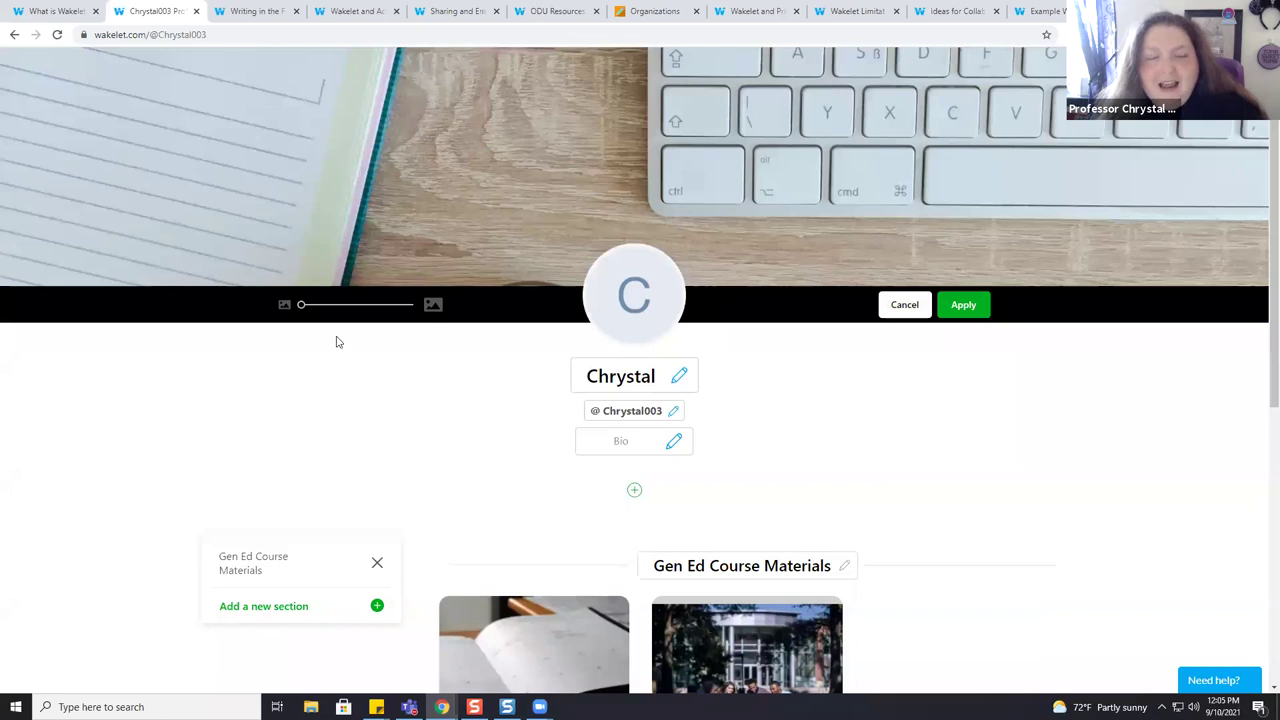
Step: Adjust the header photo's zoom back to its smallest size and apply the image
mouse_move(301, 310)
left_mouse_down()
mouse_move(331, 306)
mouse_move(297, 318)
left_mouse_up()
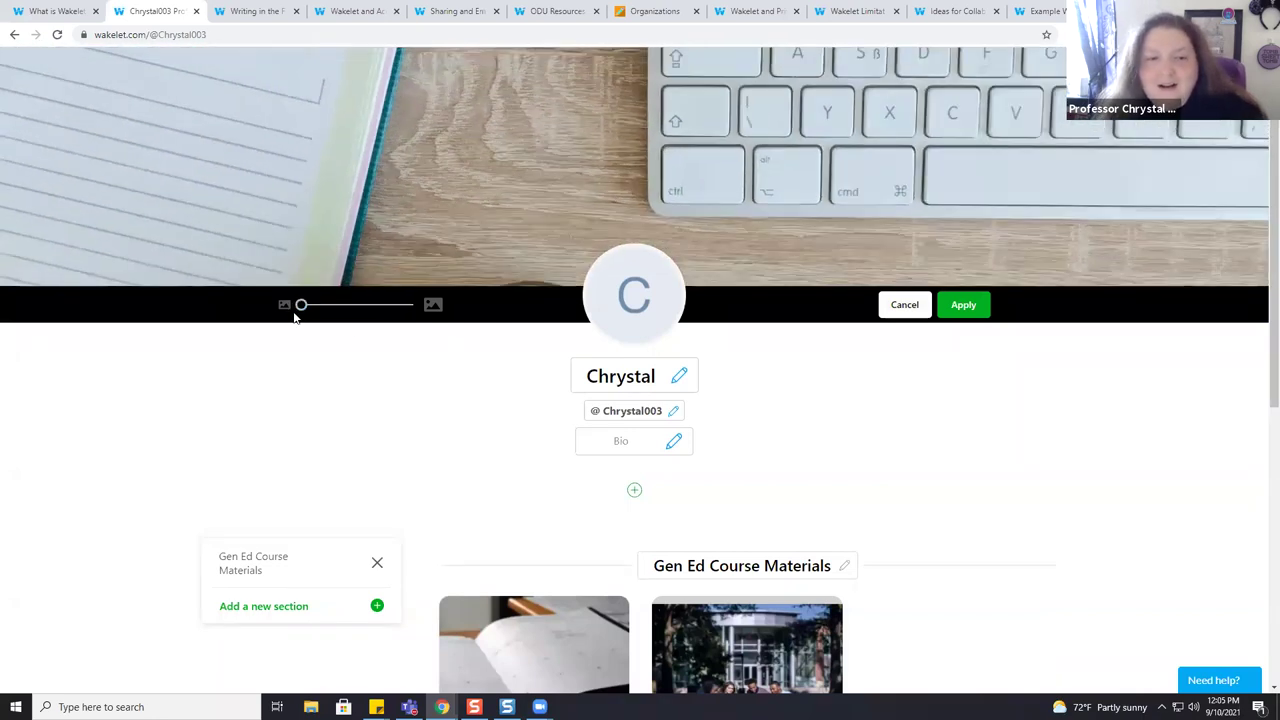
left_click_drag(391, 314, 272, 304)
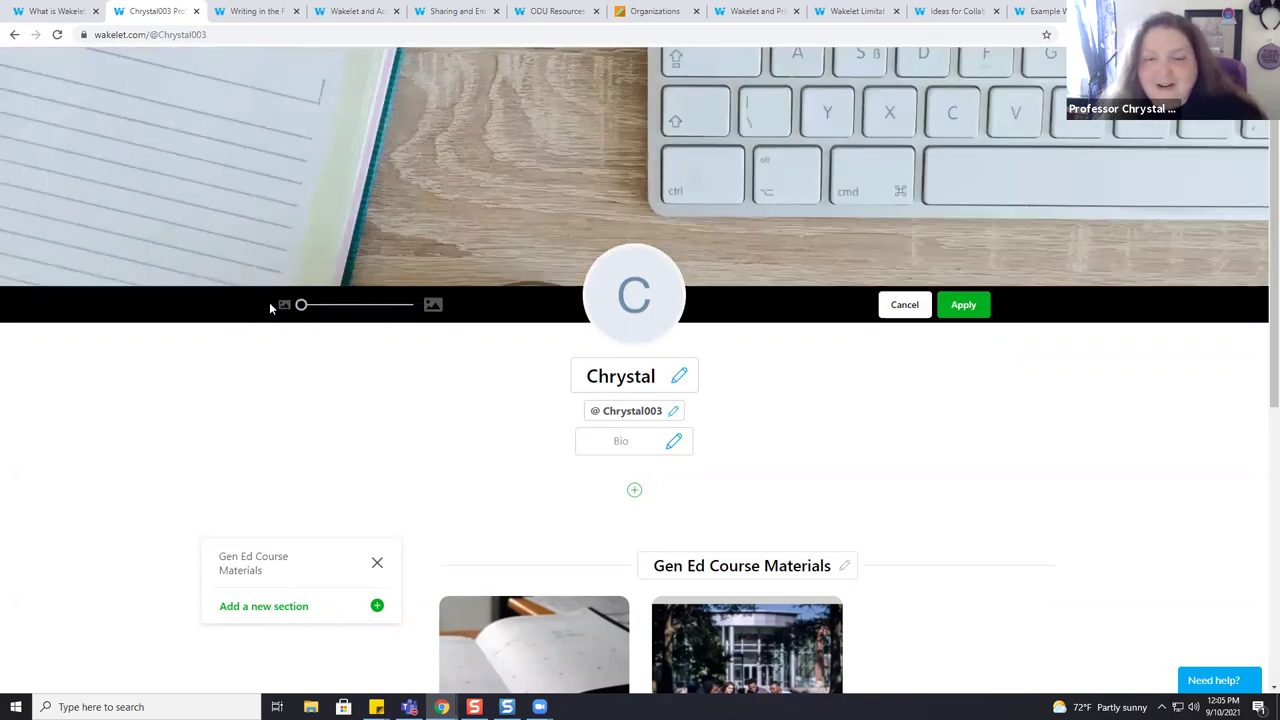
left_click(964, 305)
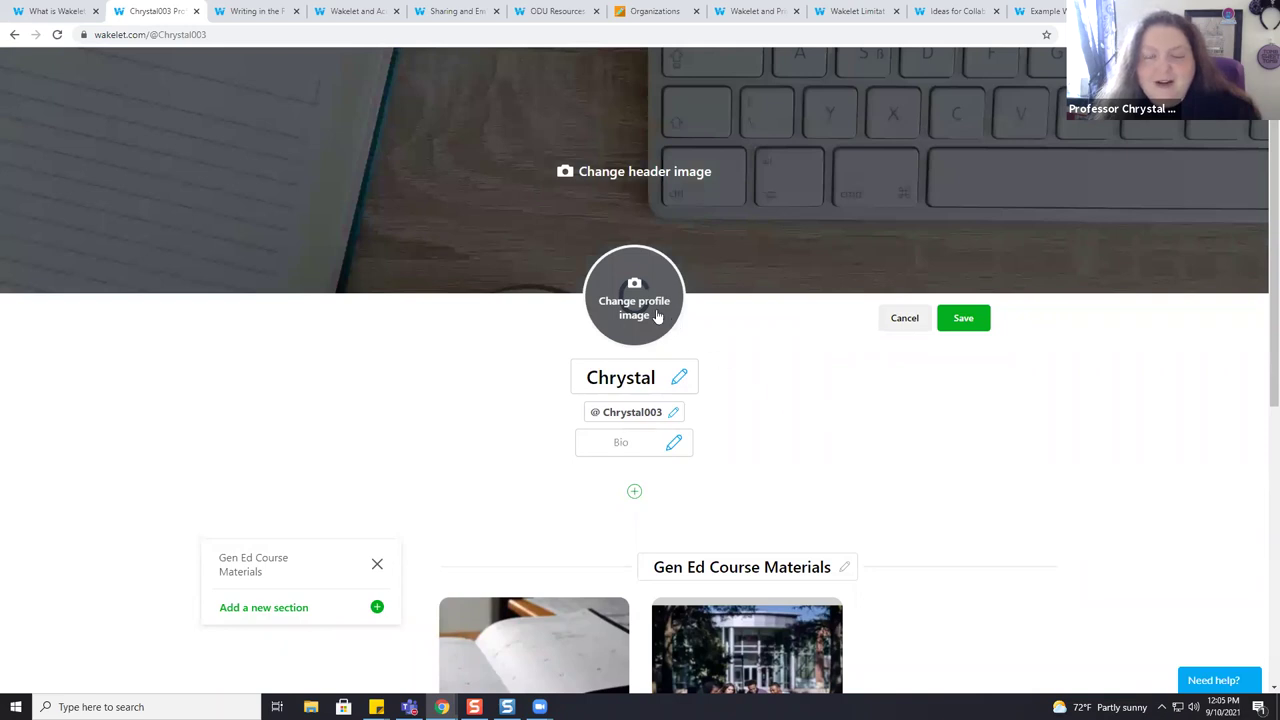
Step: Upload noun_Paw Print_963948.png from Downloads as the profile image, keep the smallest zoom, and save it
left_click(650, 317)
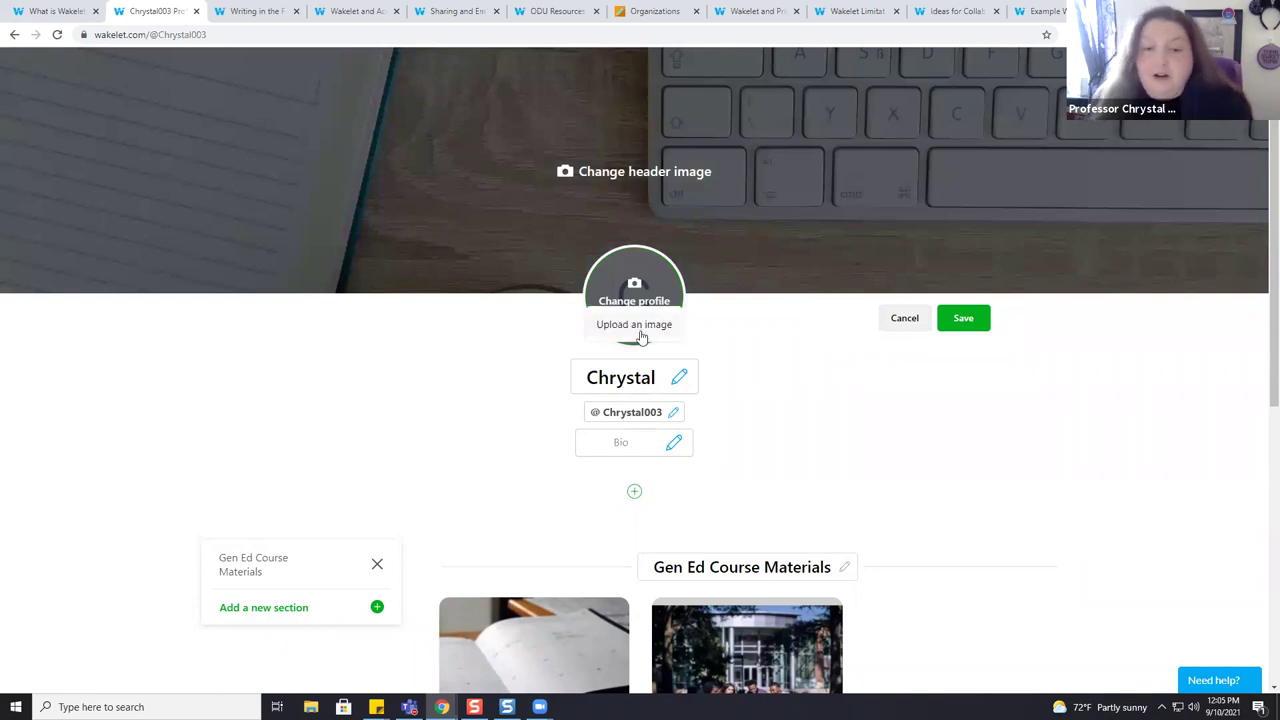
left_click(638, 326)
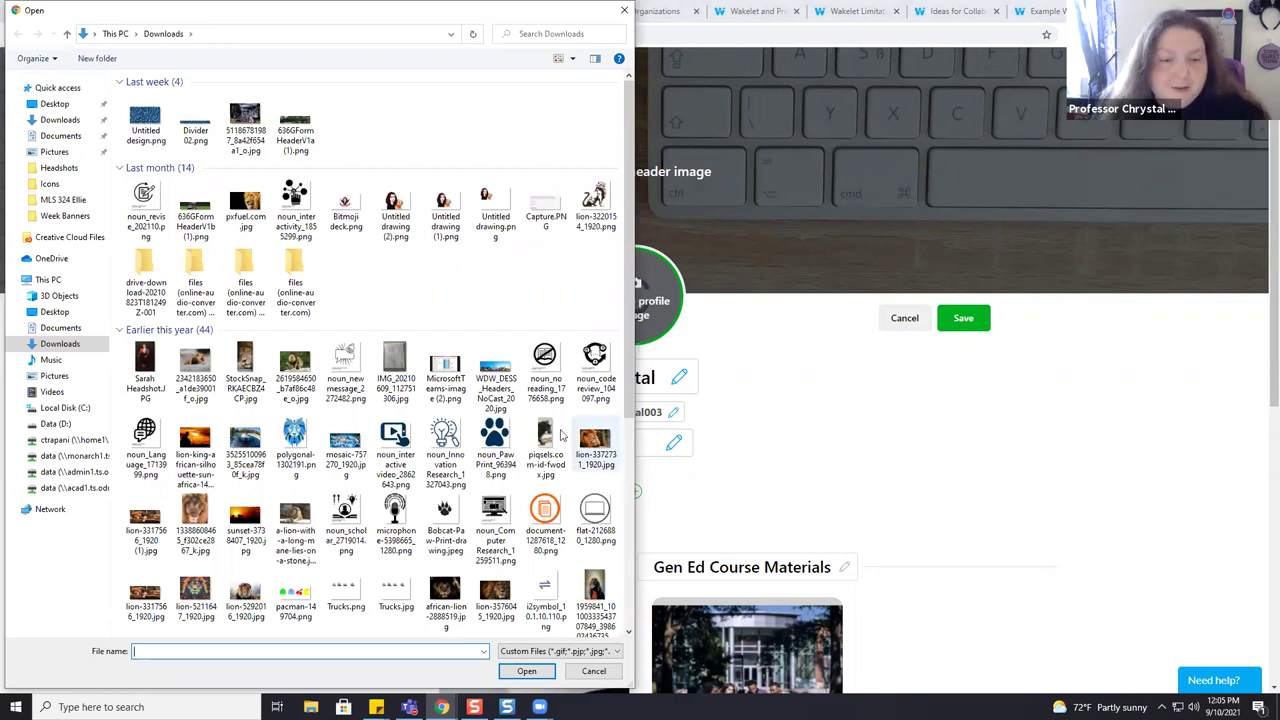
left_click(497, 452)
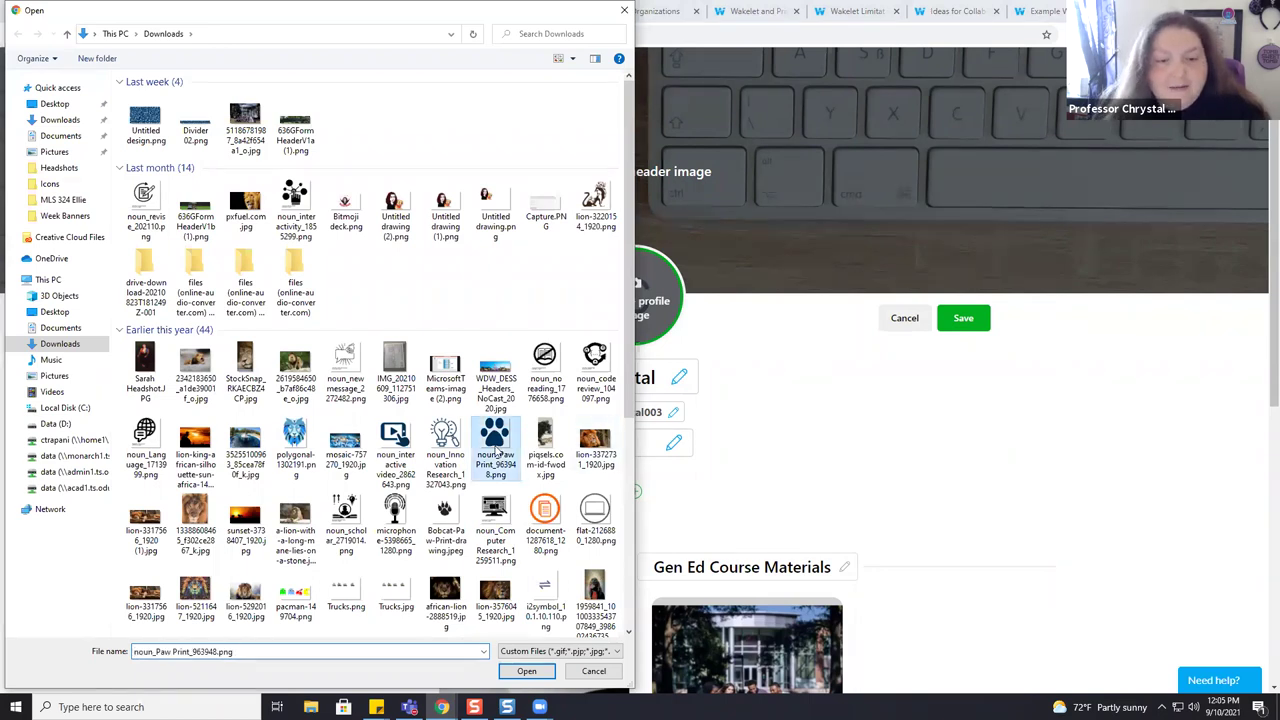
left_click(524, 676)
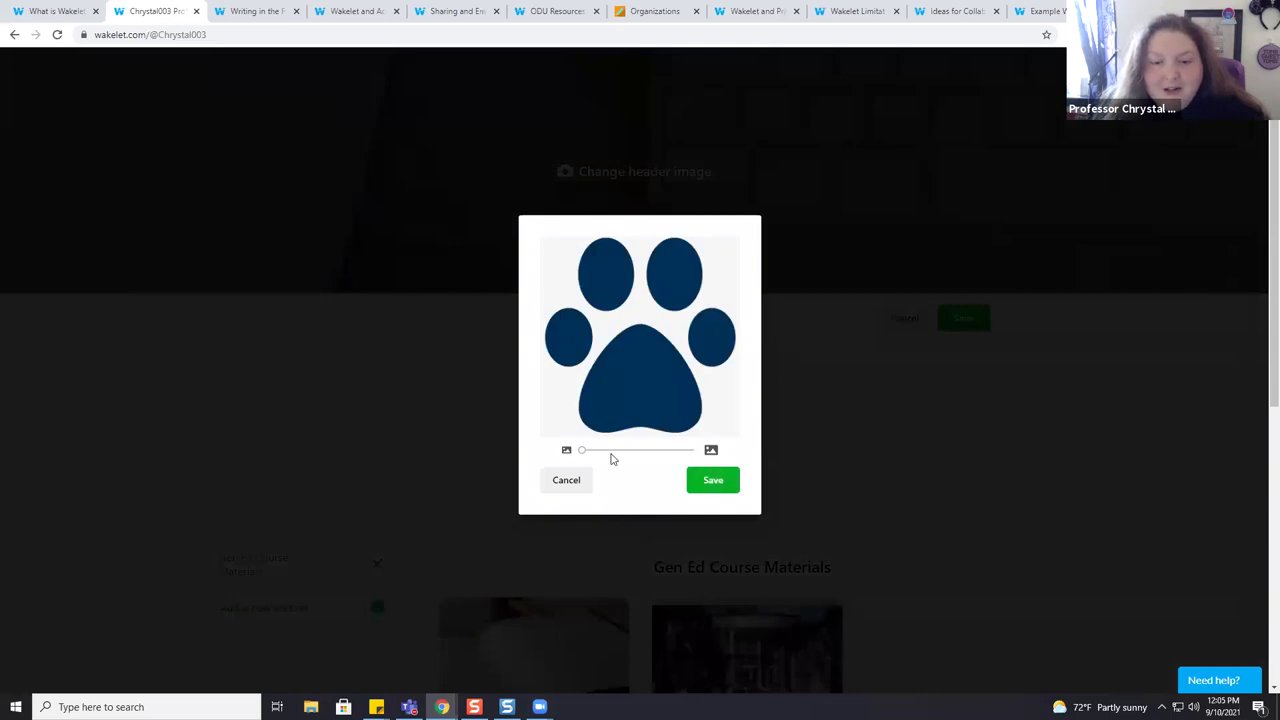
mouse_move(582, 451)
left_mouse_down()
mouse_move(648, 460)
mouse_move(568, 463)
left_mouse_up()
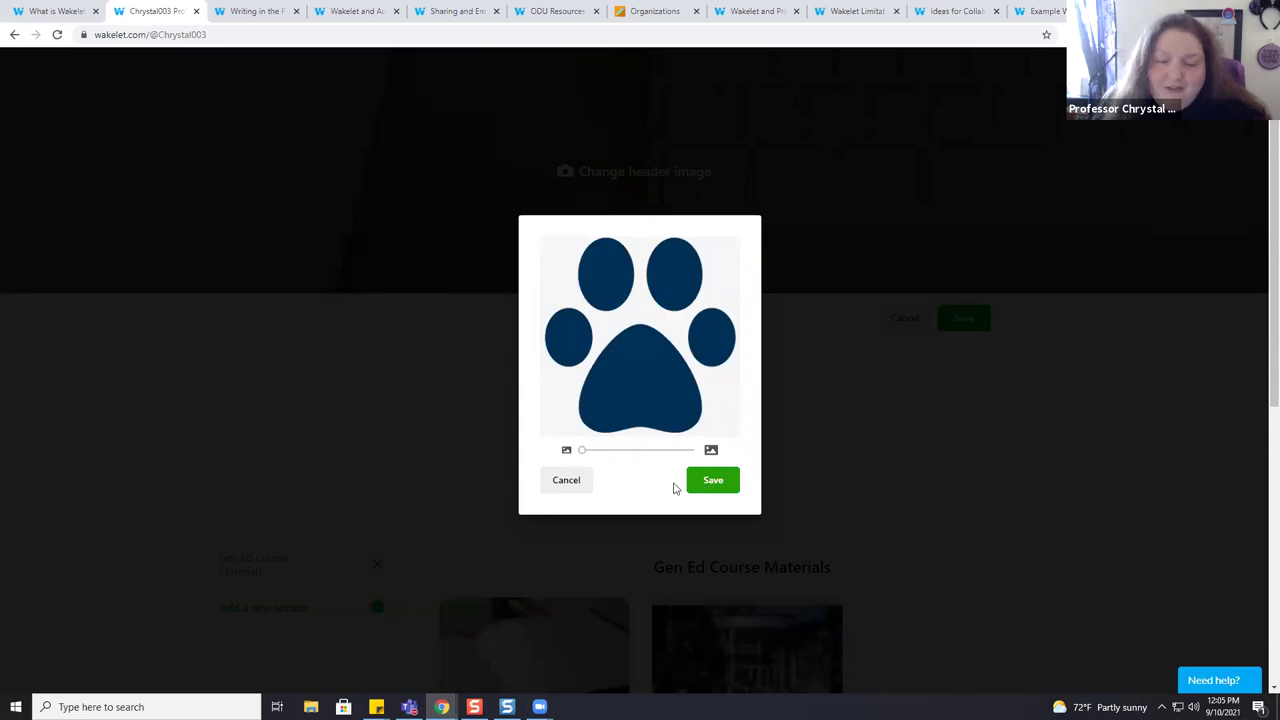
left_click(721, 489)
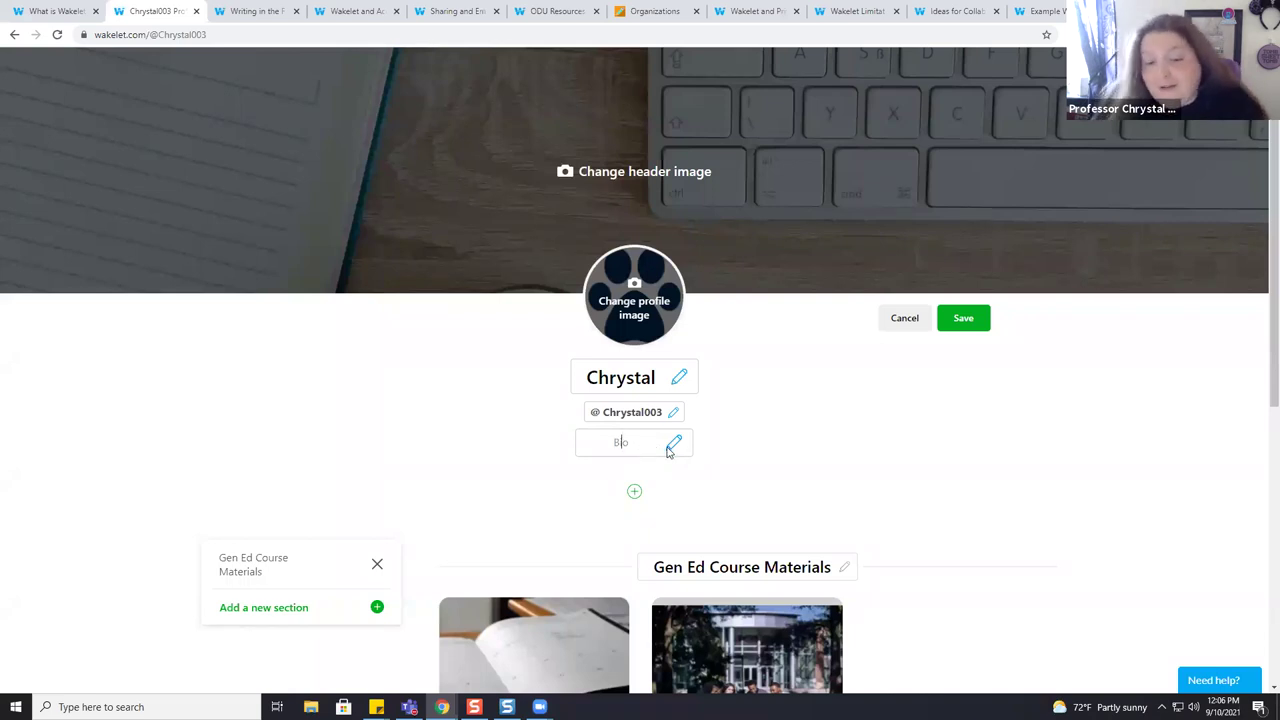
Step: View the profile's links form without adding any links, and save the profile changes
left_click(634, 494)
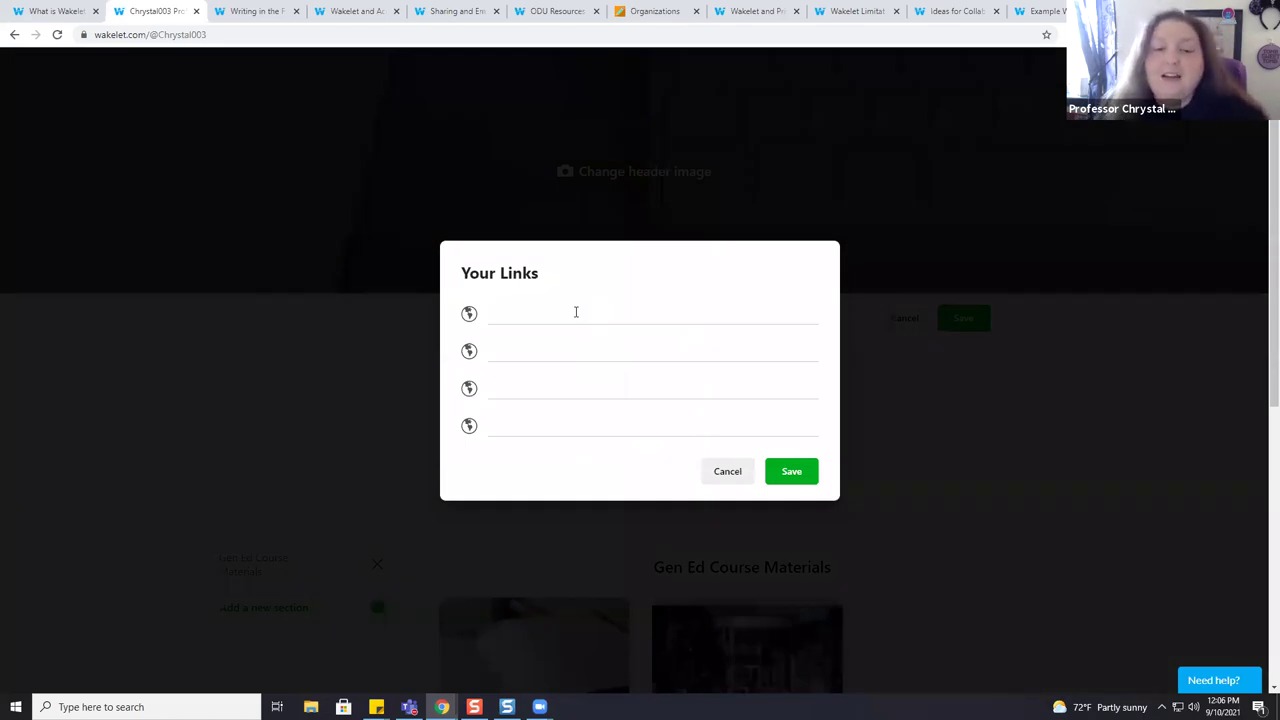
left_click(729, 472)
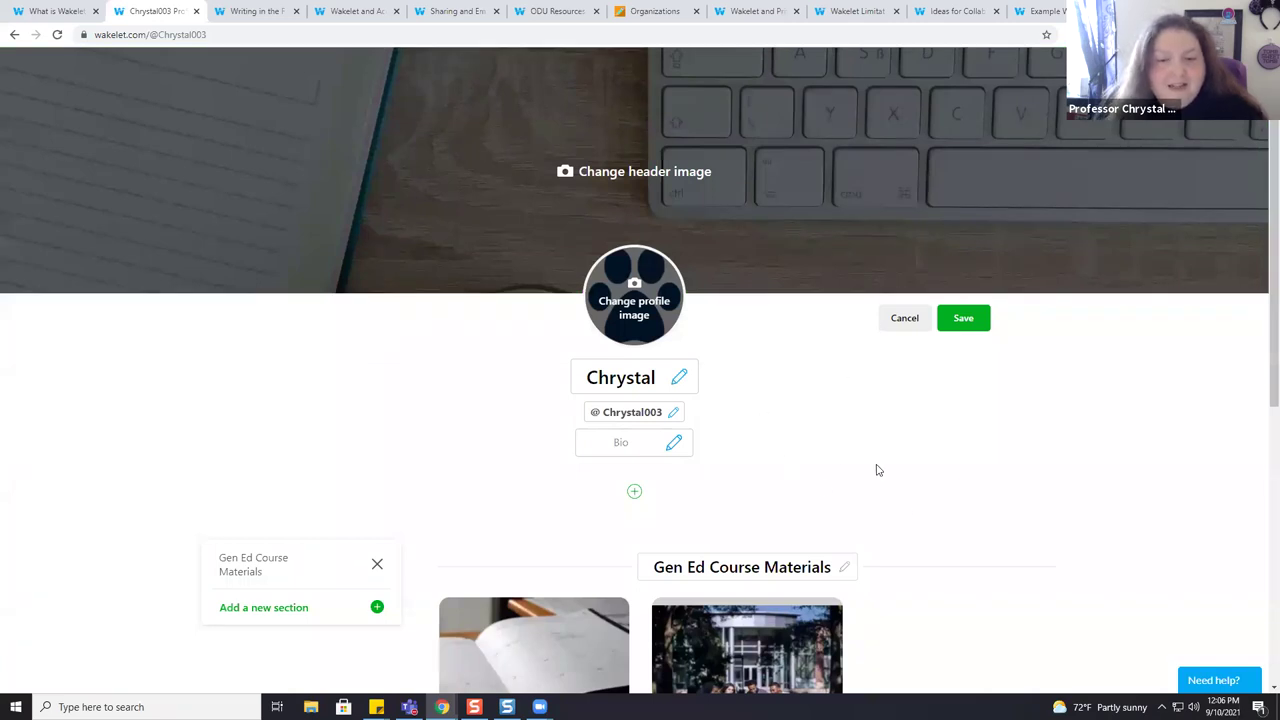
left_click(966, 318)
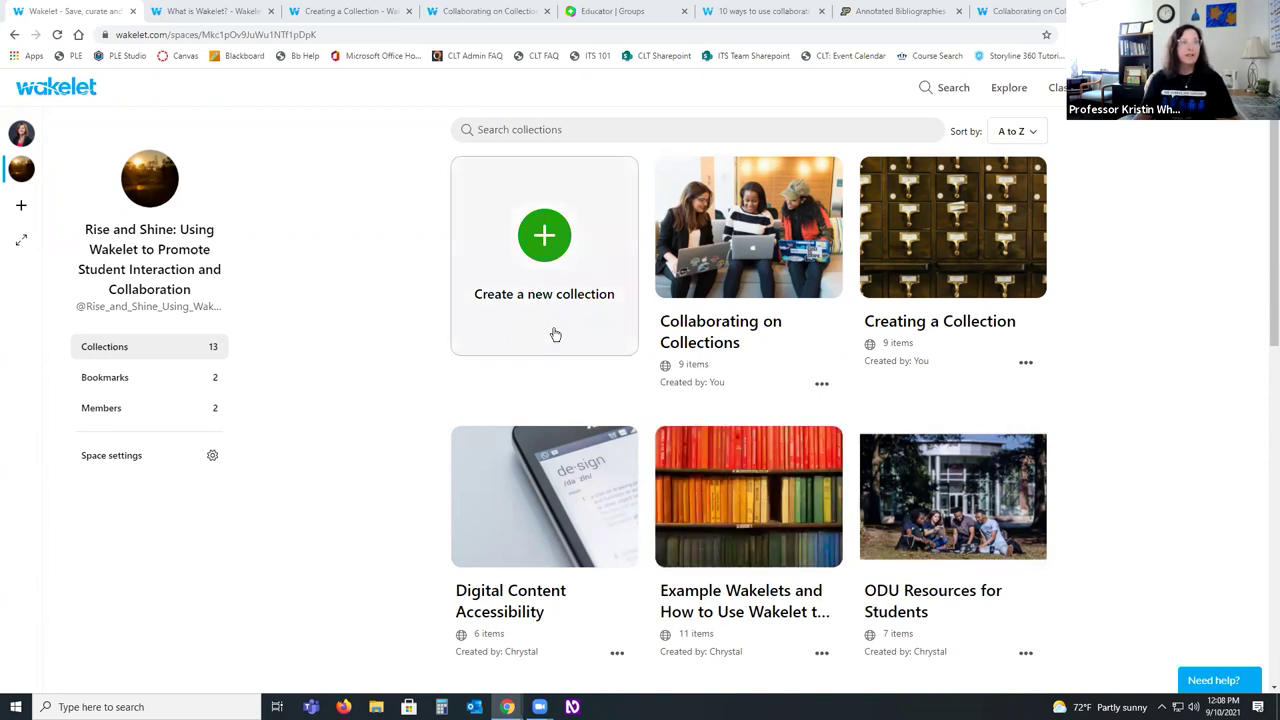
Step: Create a new collection in the Rise and Shine space using the Moodboard layout
left_click(543, 238)
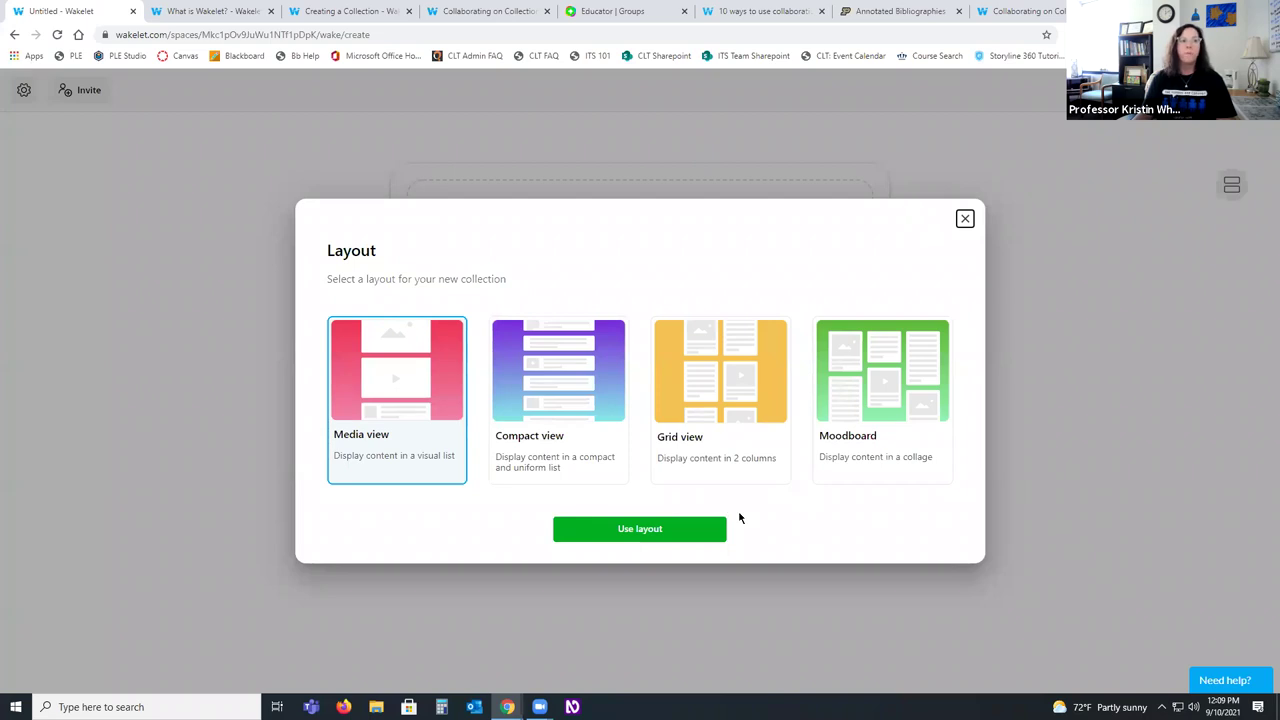
left_click(838, 400)
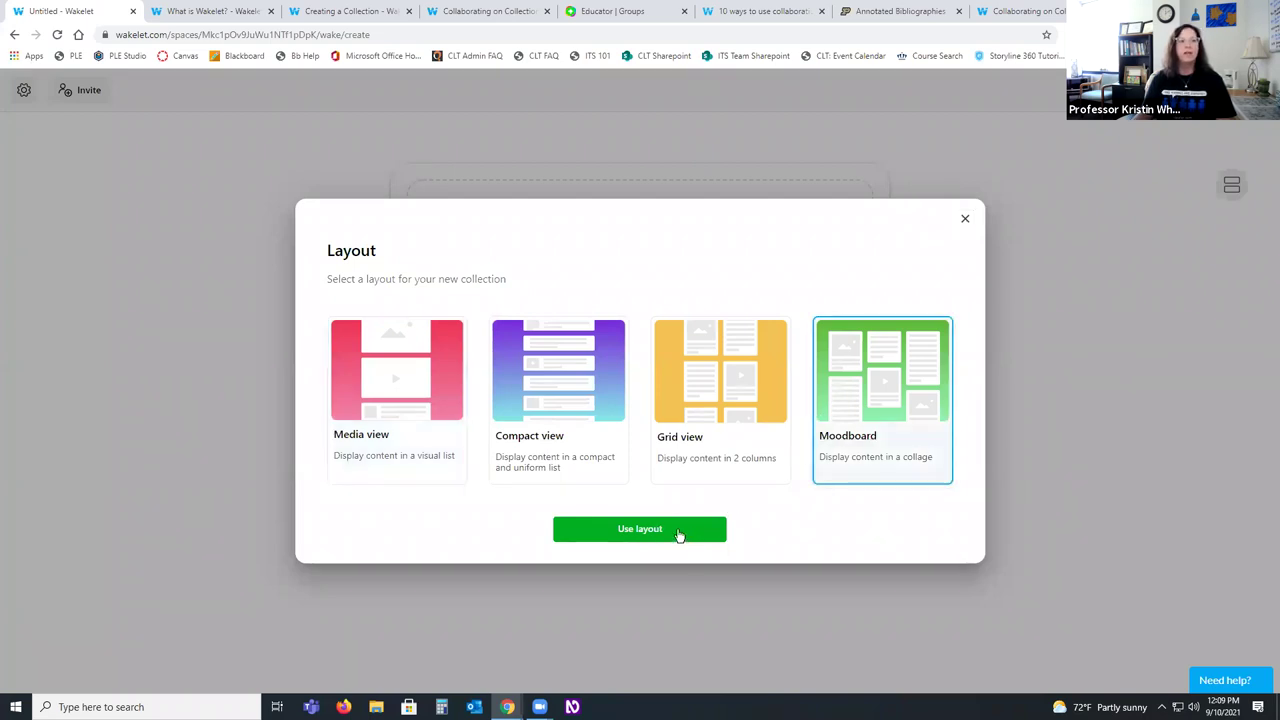
left_click(677, 529)
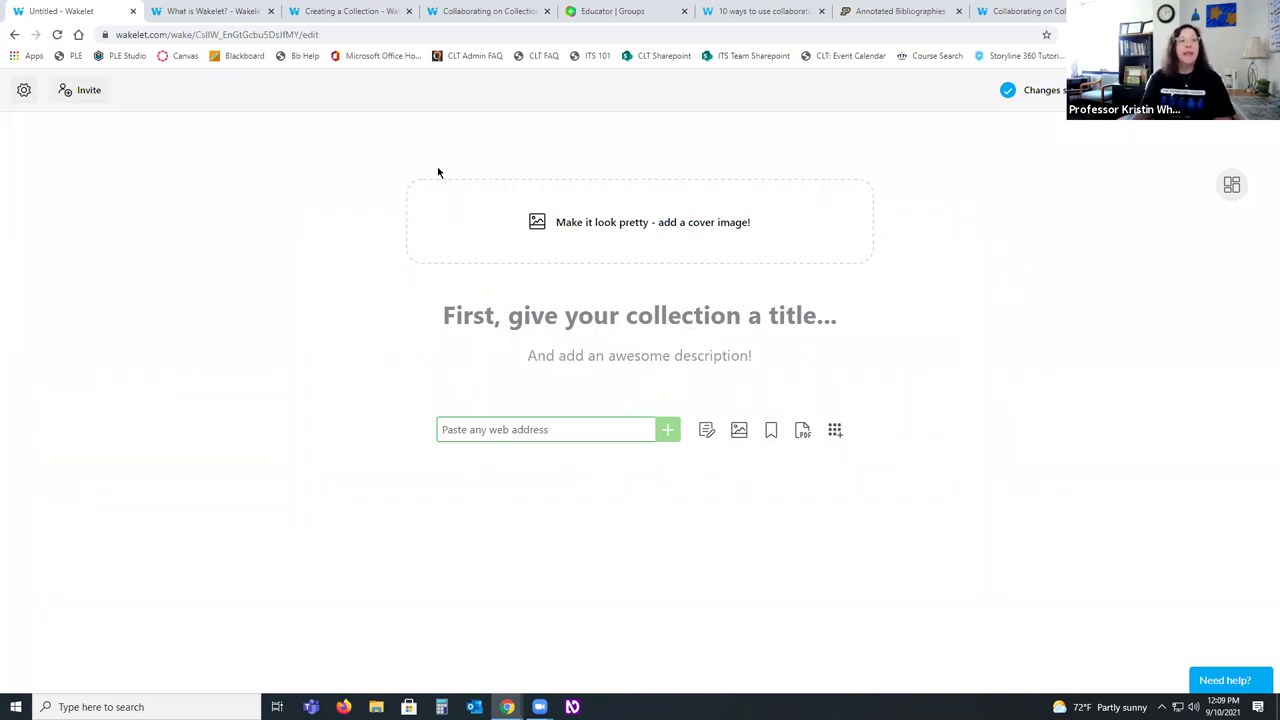
Step: Add a cover image from the photo library, searching for "post it" and choosing the photo of handwritten sticky notes on a teal wall
left_click(645, 228)
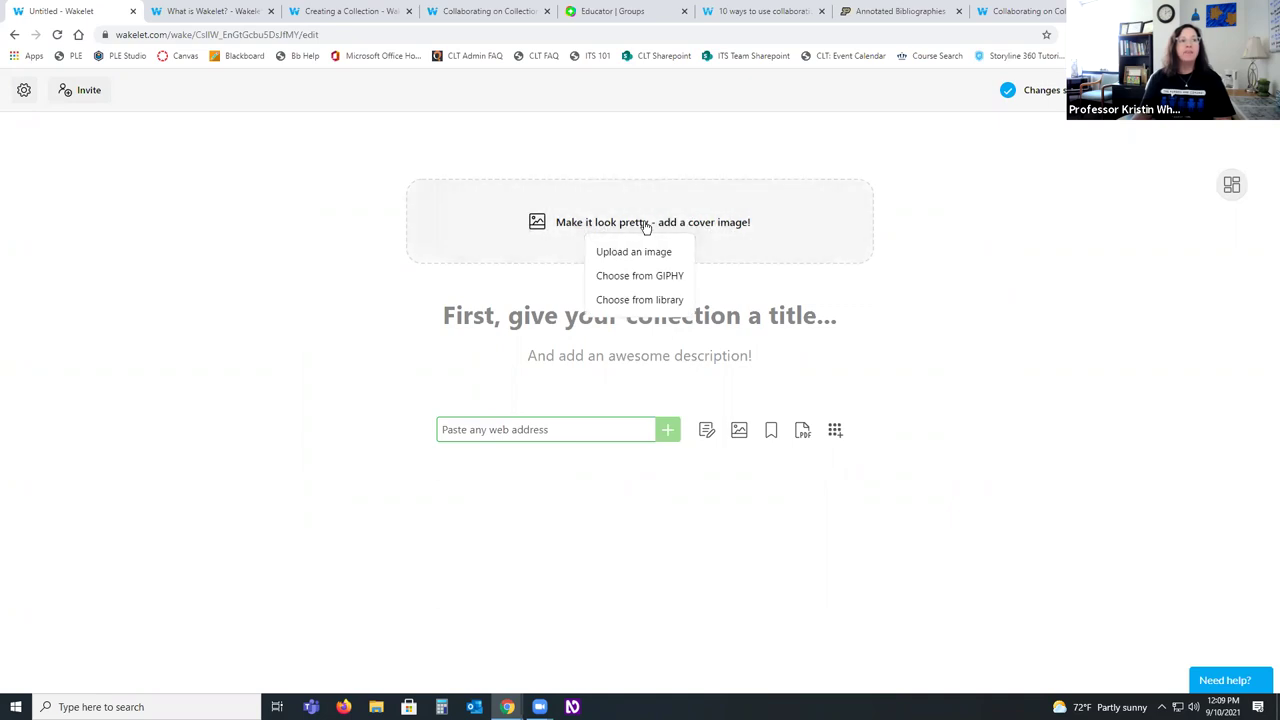
left_click(684, 302)
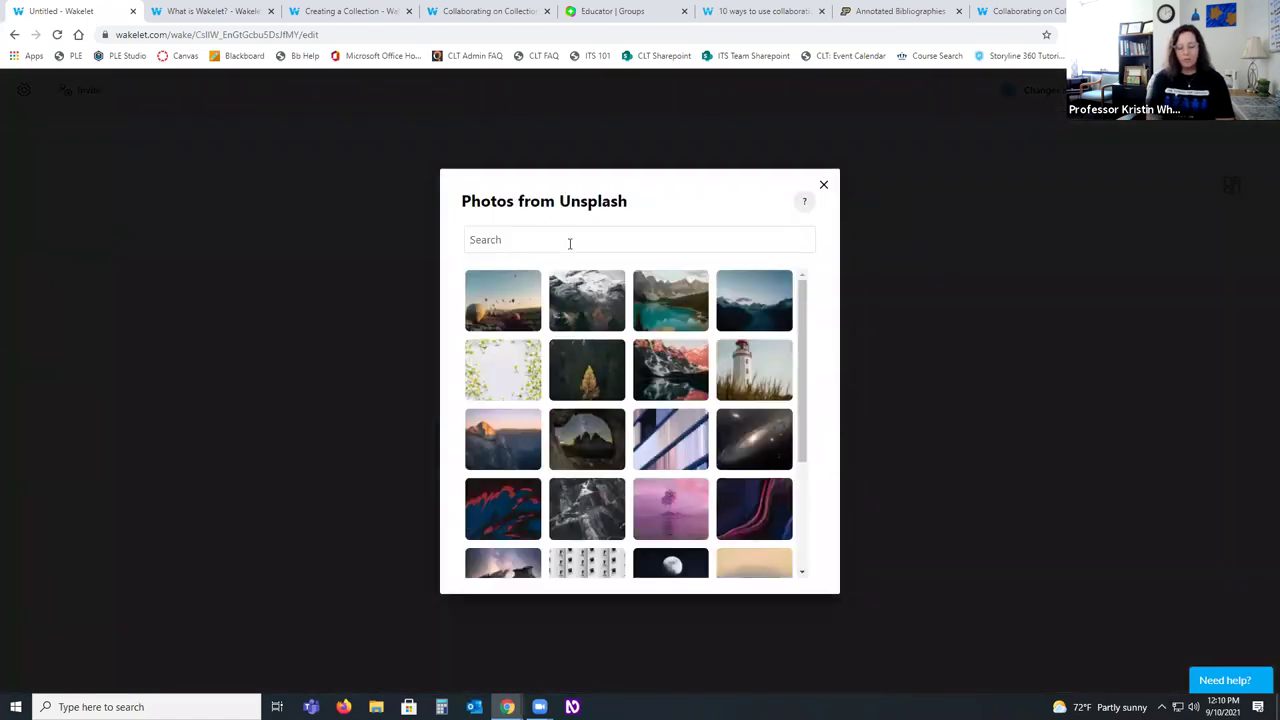
type("post it")
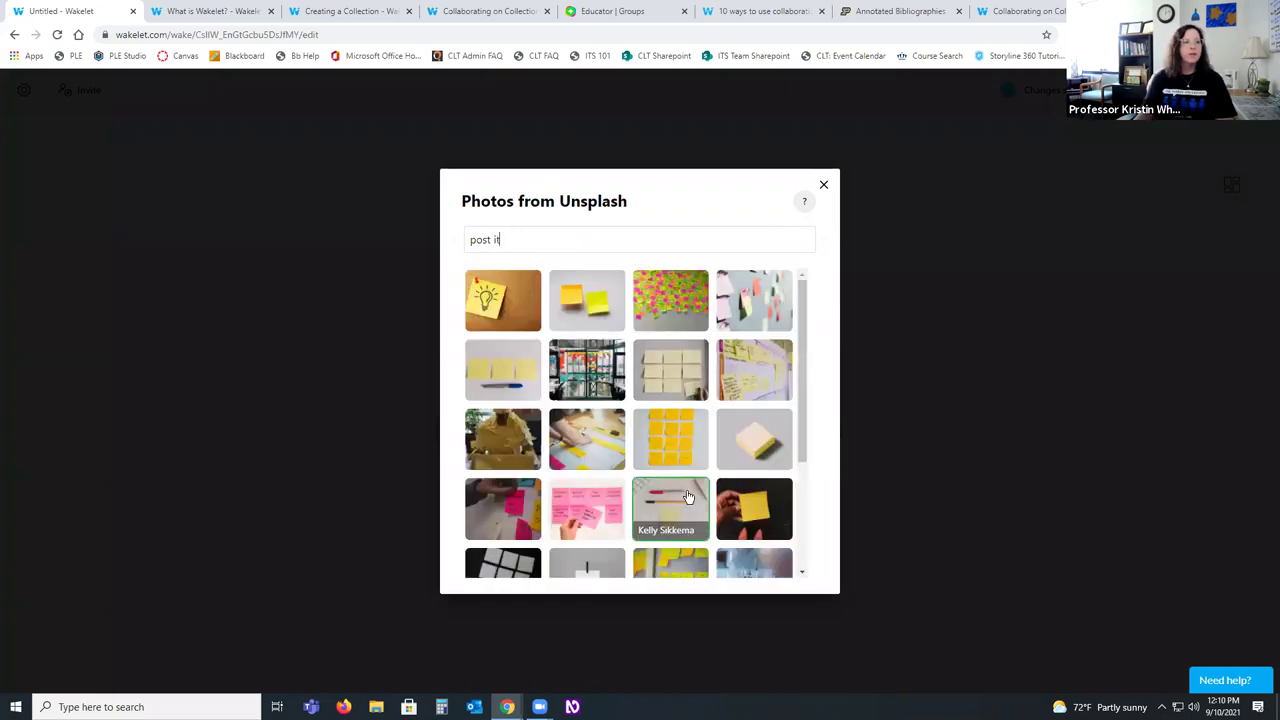
scroll(560, 480, "down", 3)
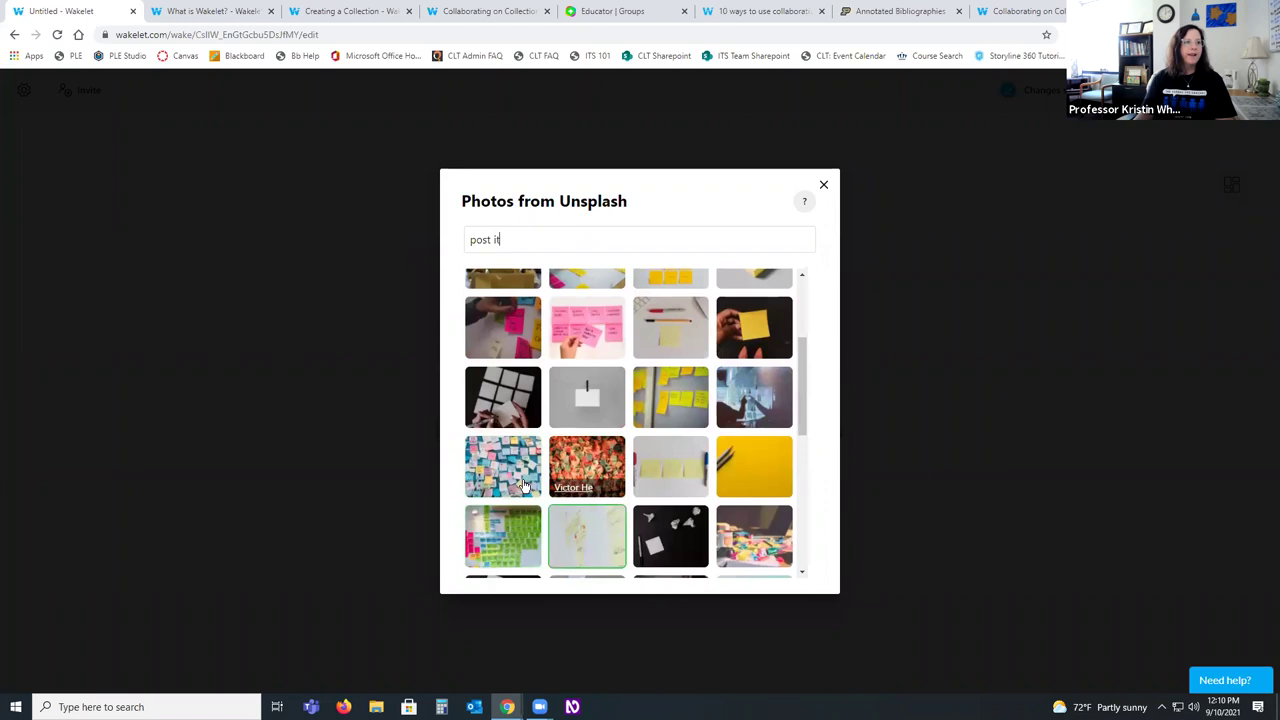
left_click(500, 457)
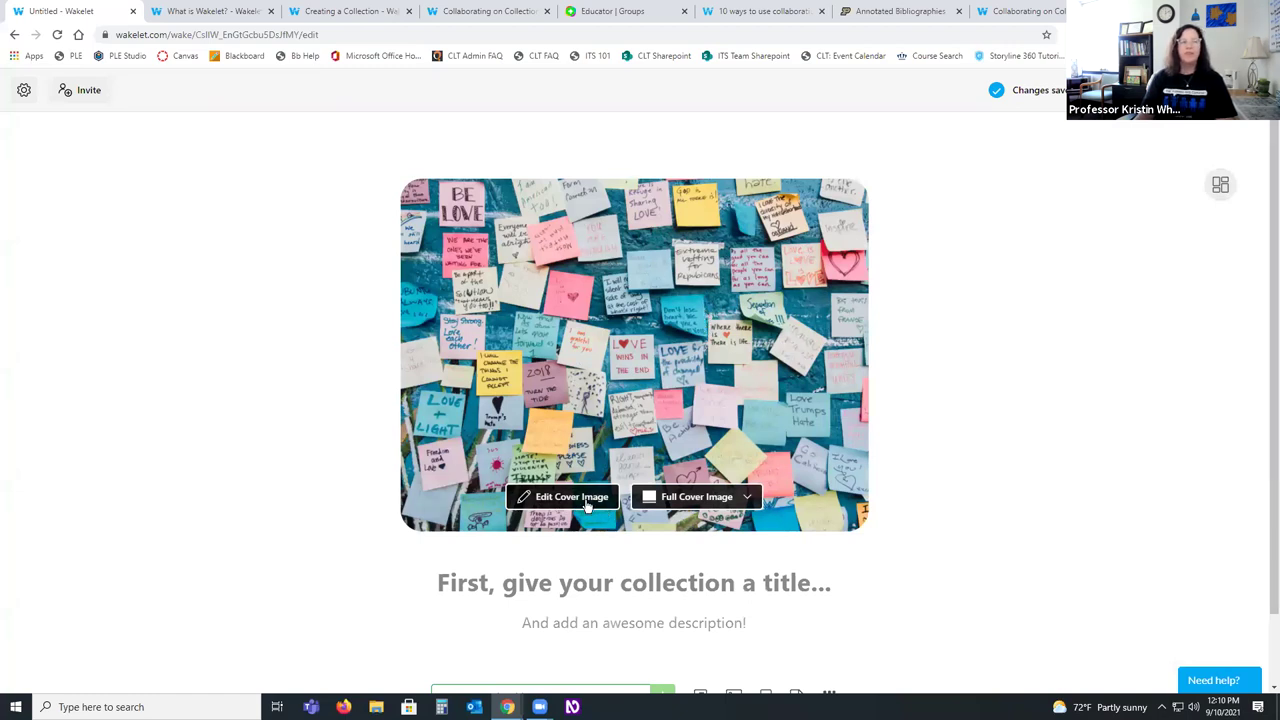
Step: Set the collection's cover to Half Cover Image and keep that size after reviewing the other options
left_click(747, 498)
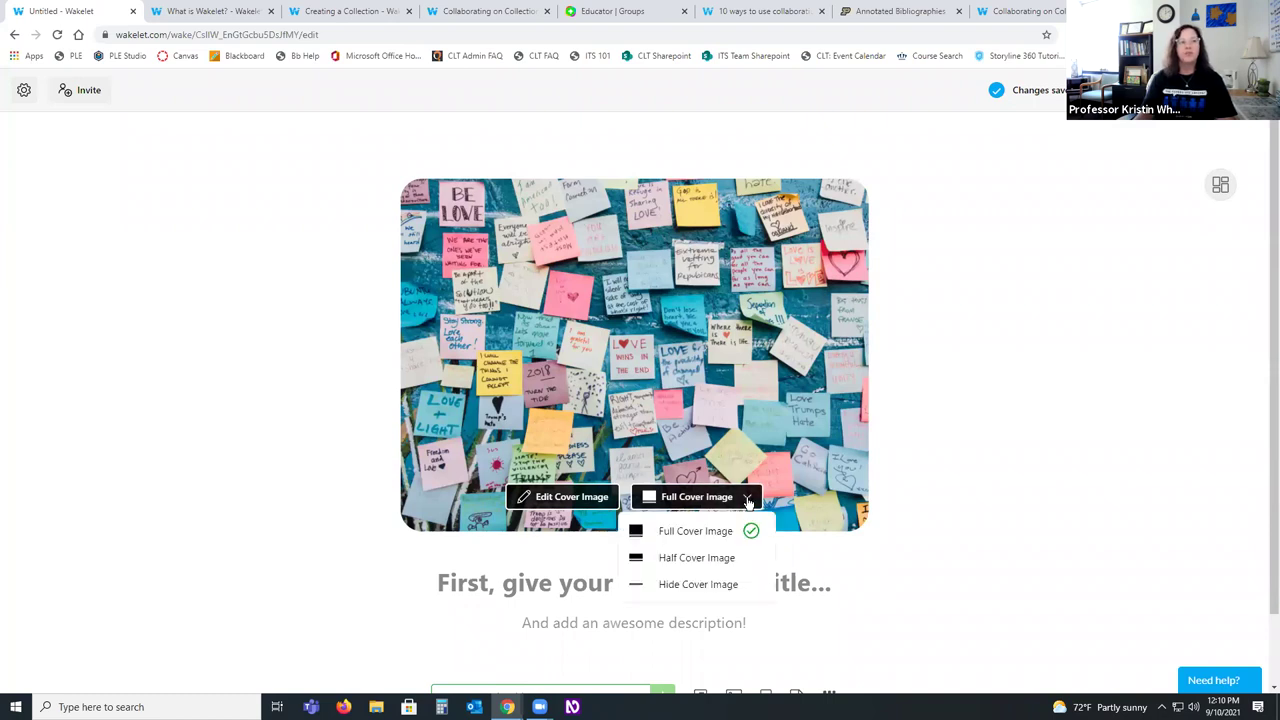
left_click(738, 558)
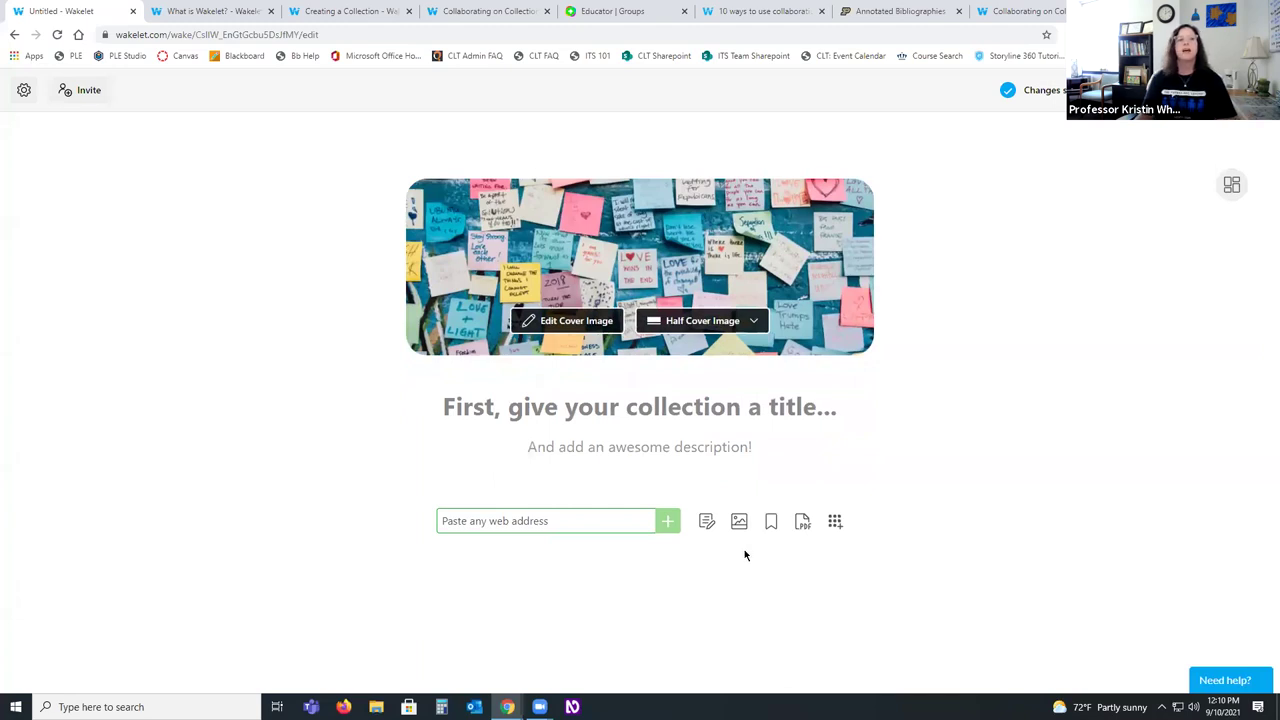
left_click(754, 324)
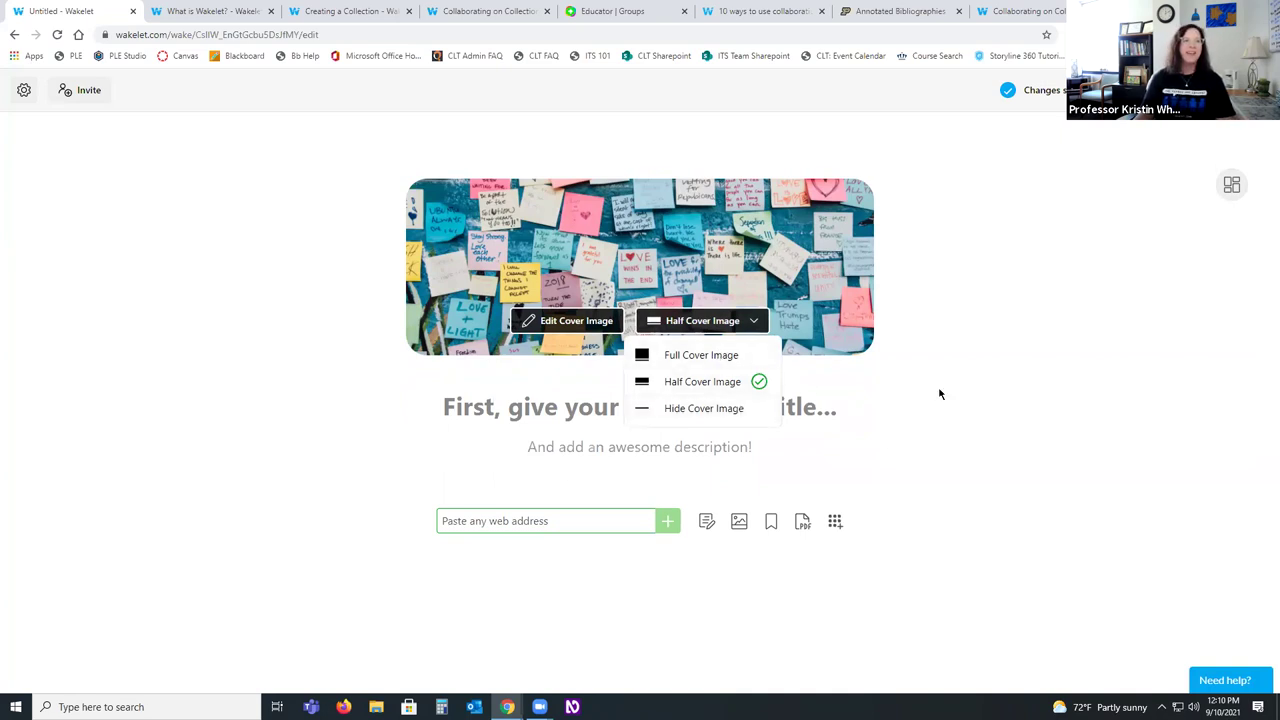
left_click(1016, 428)
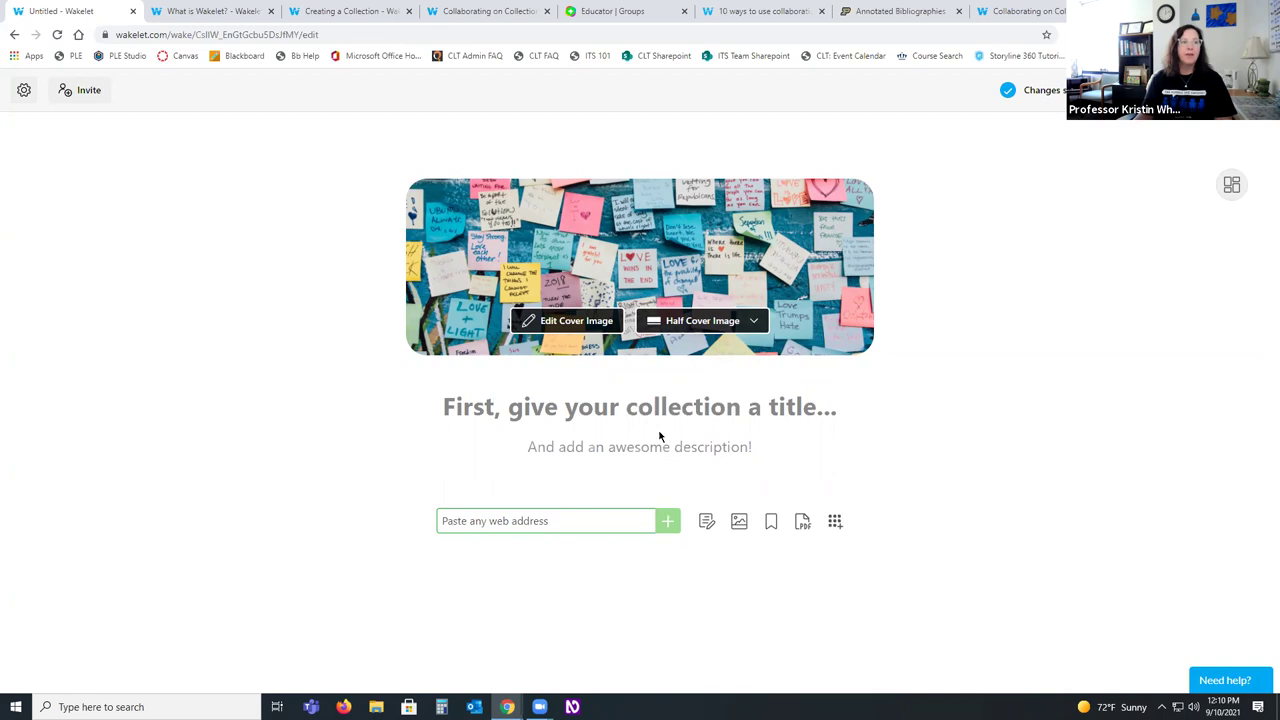
Step: Title the collection "Ideas For Collaboration" and enter the description "What are some ways you might use Wakelet?"
left_click(641, 405)
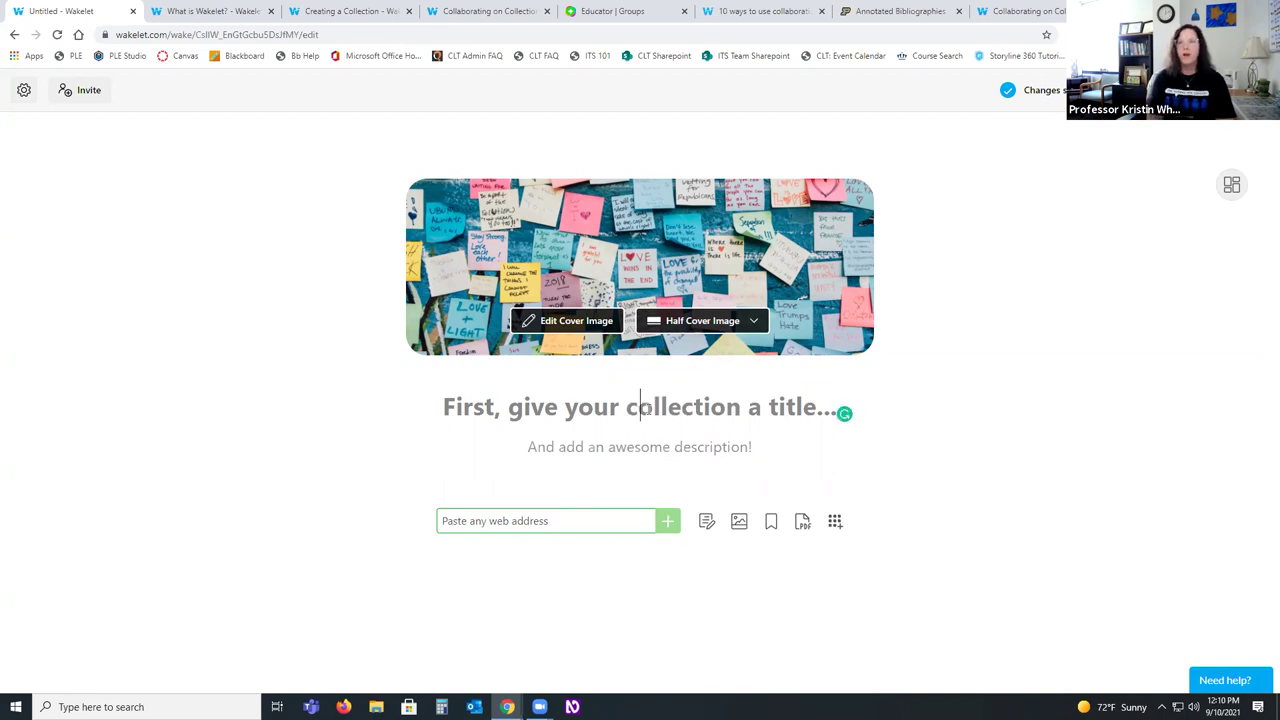
type("Idea fo")
key("BackSpace")
key("BackSpace")
key("BackSpace")
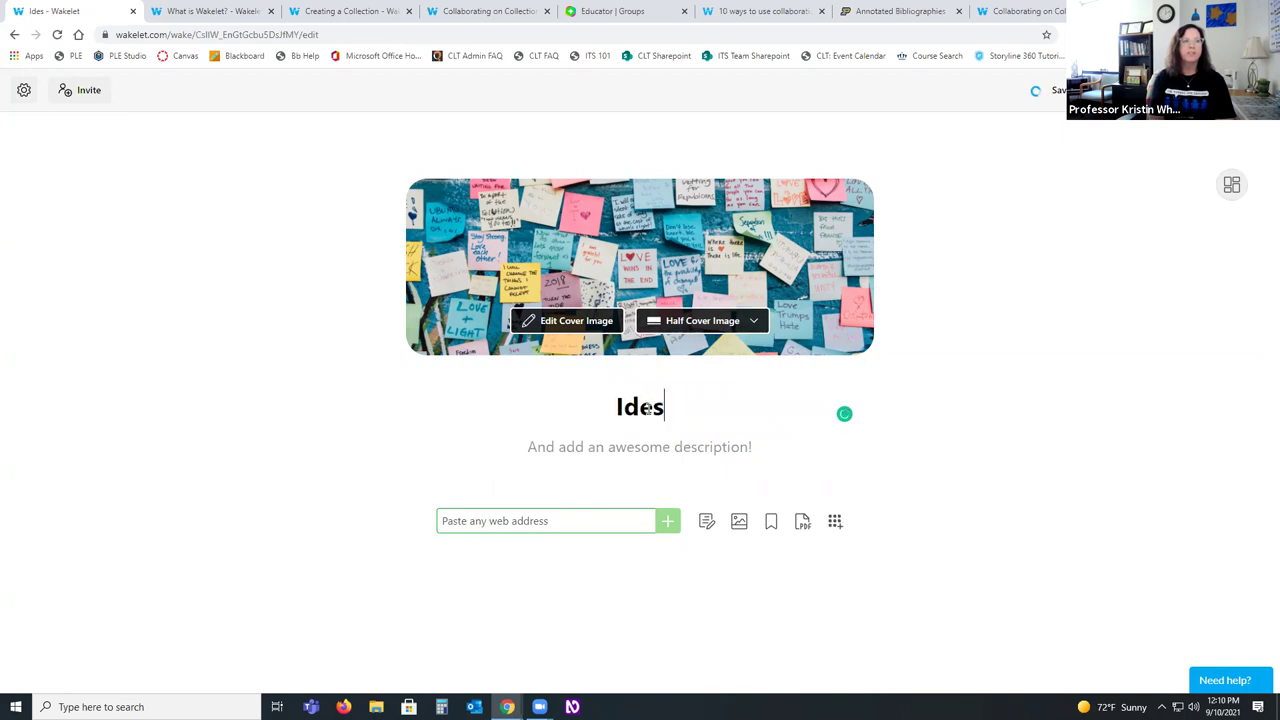
type("s For Collaboration")
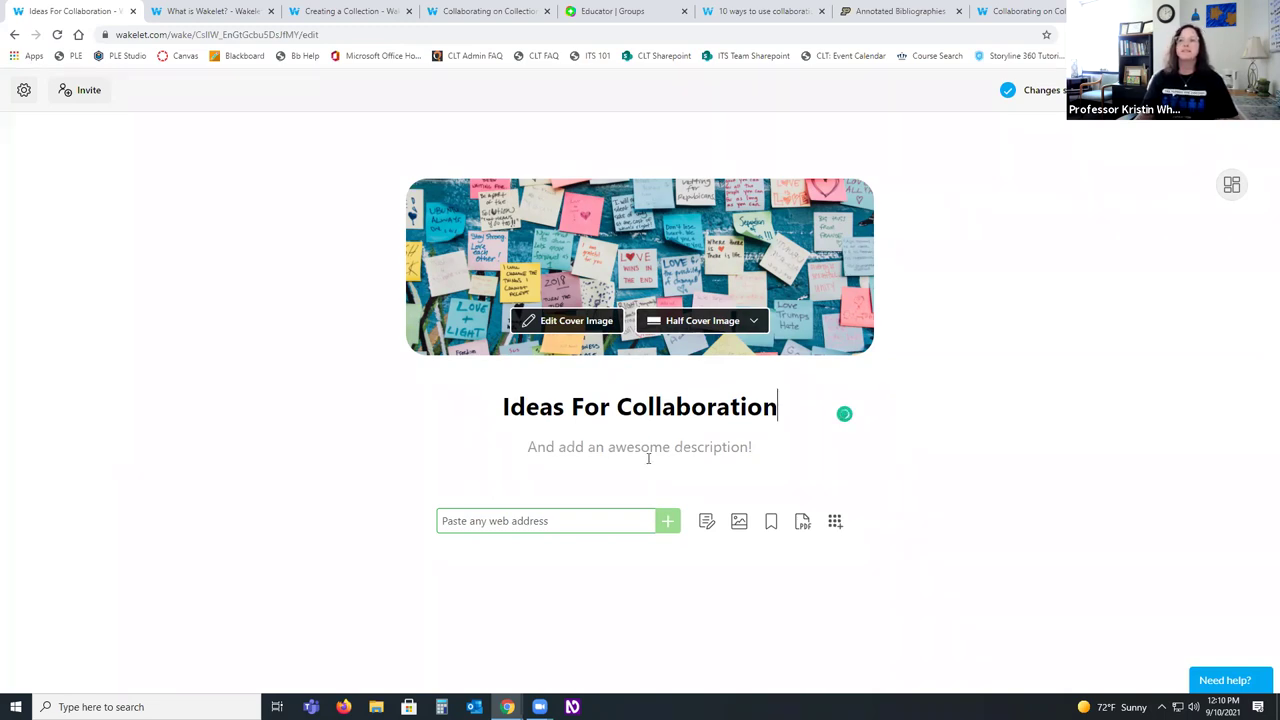
left_click(646, 448)
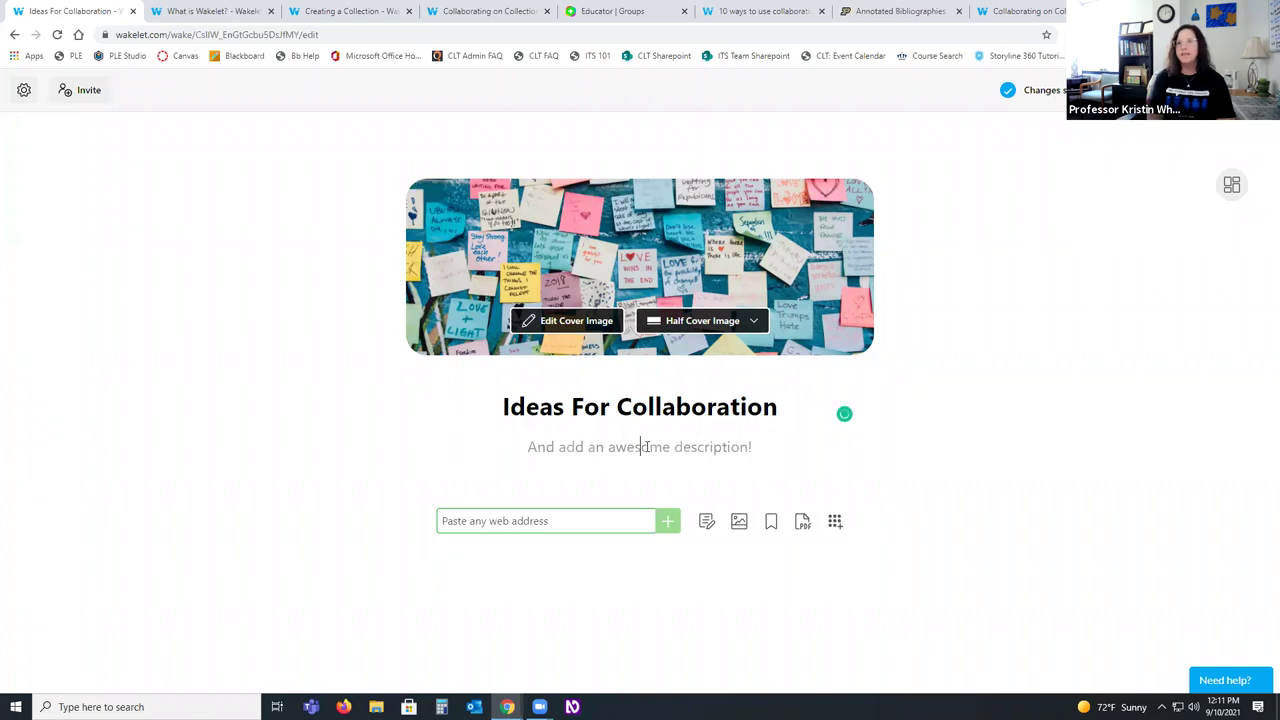
type("What are some ways you might use Wakelet?")
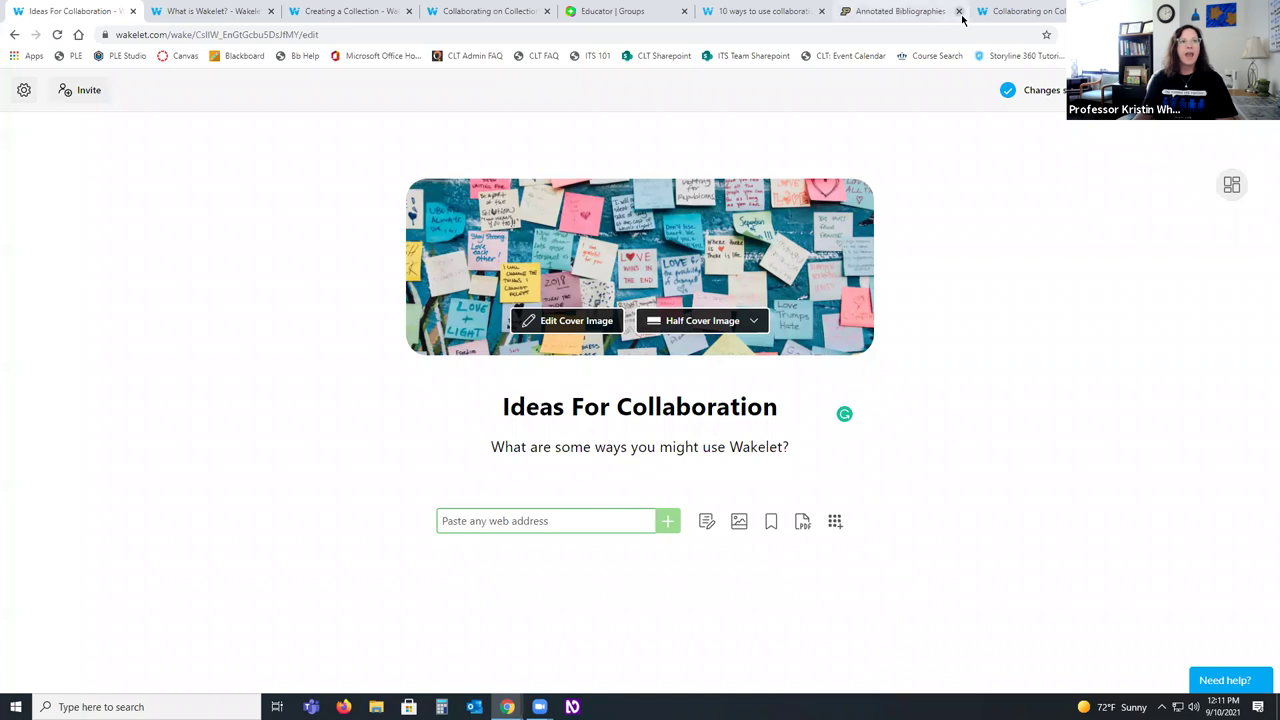
Step: Copy the web address of the "10 ways to use collaboration in the classroom" blog post and add it to the collection as a link
left_click(762, 12)
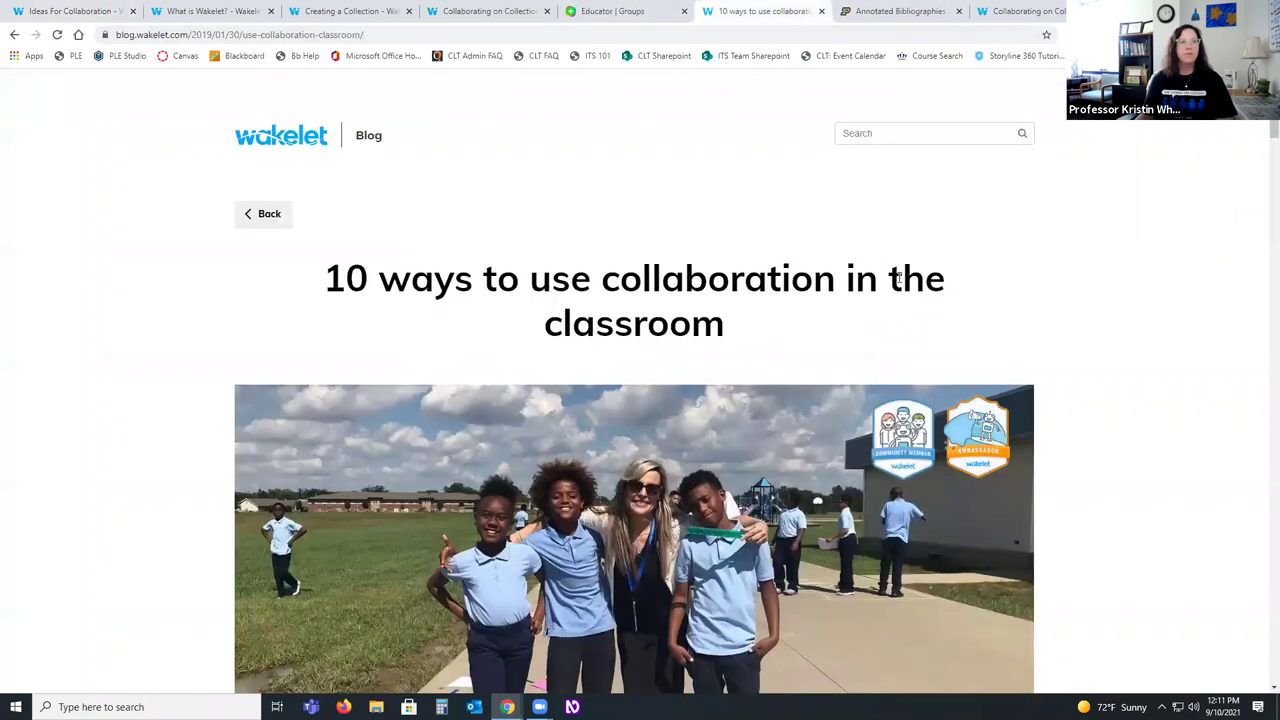
left_click(524, 34)
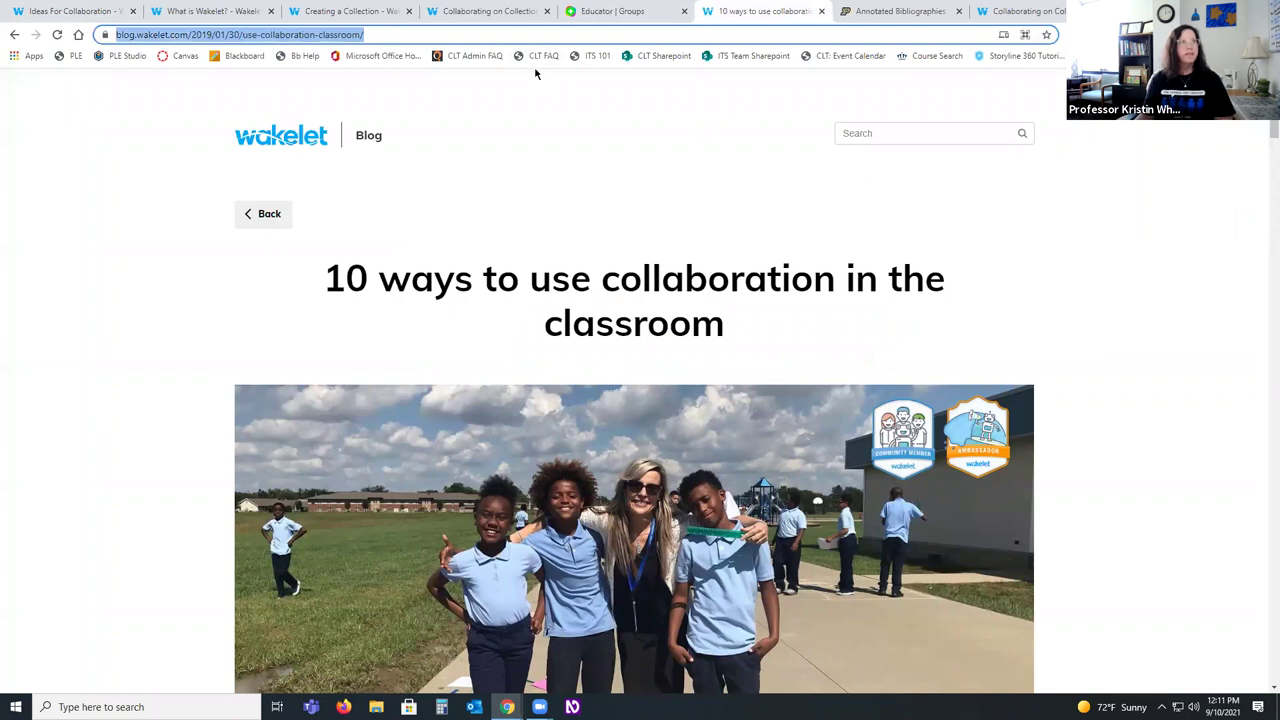
left_click(72, 11)
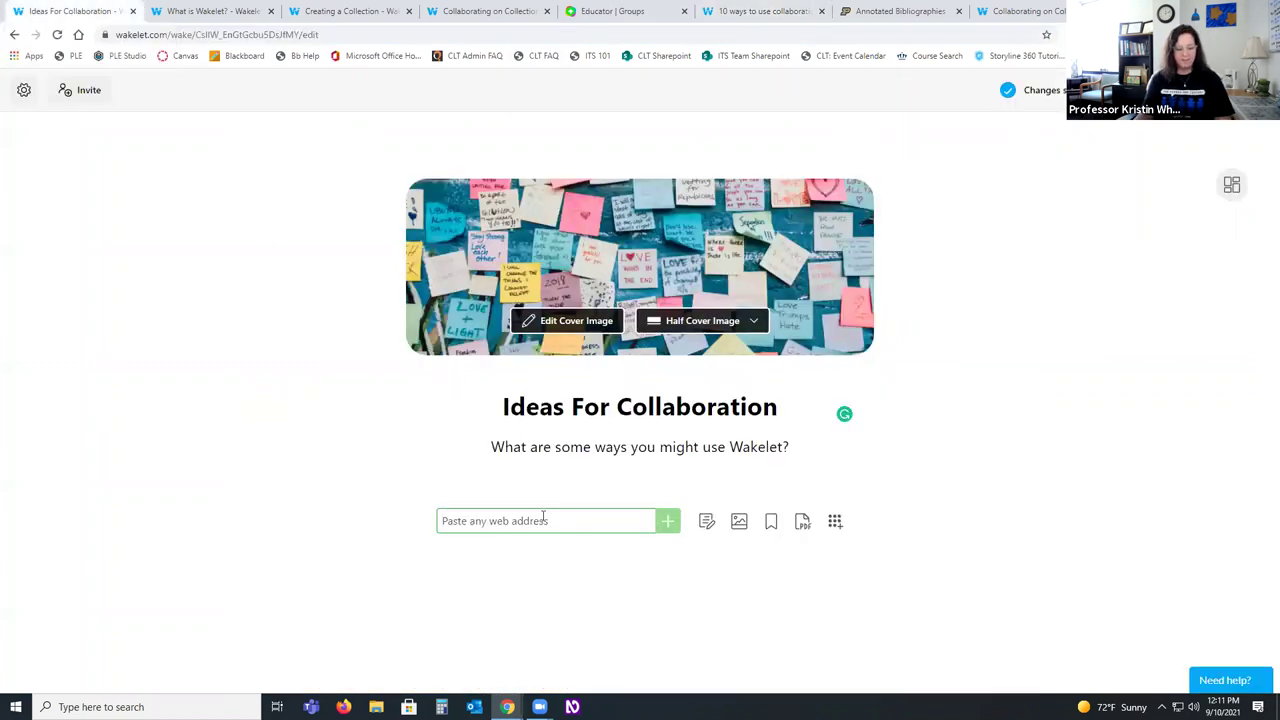
left_click(543, 520)
key("ctrl+v")
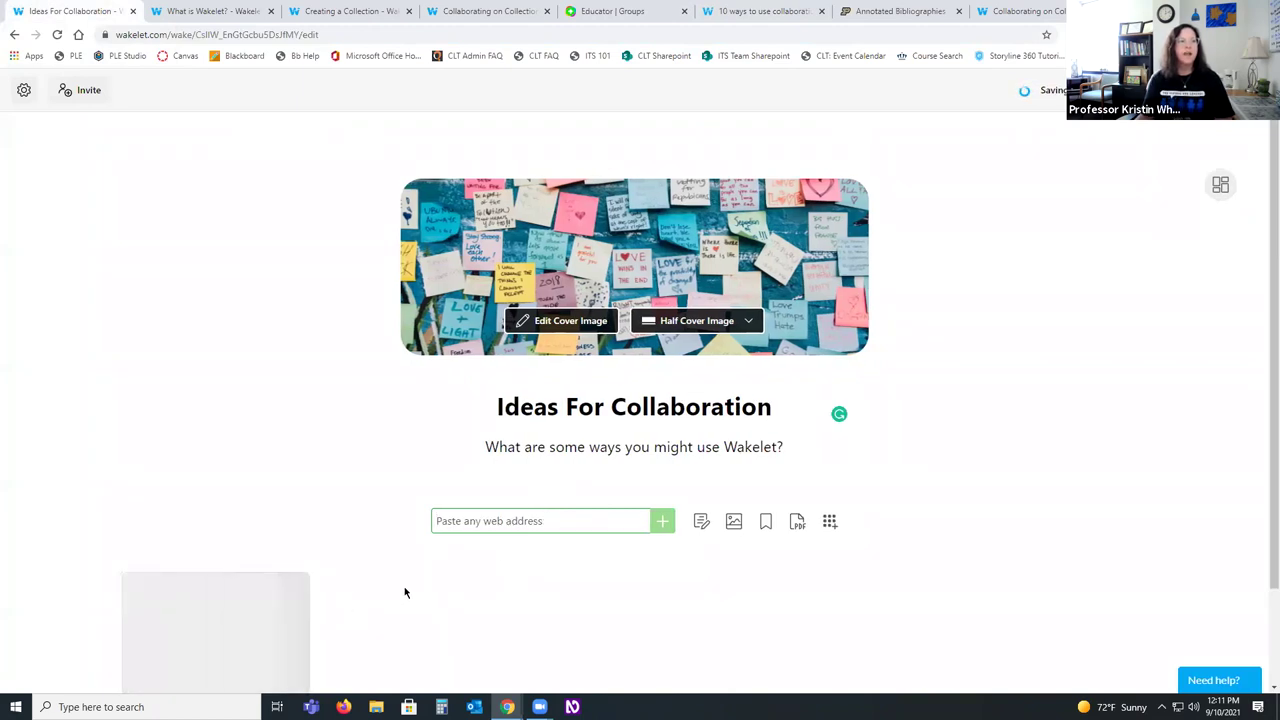
scroll(405, 590, "down", 2)
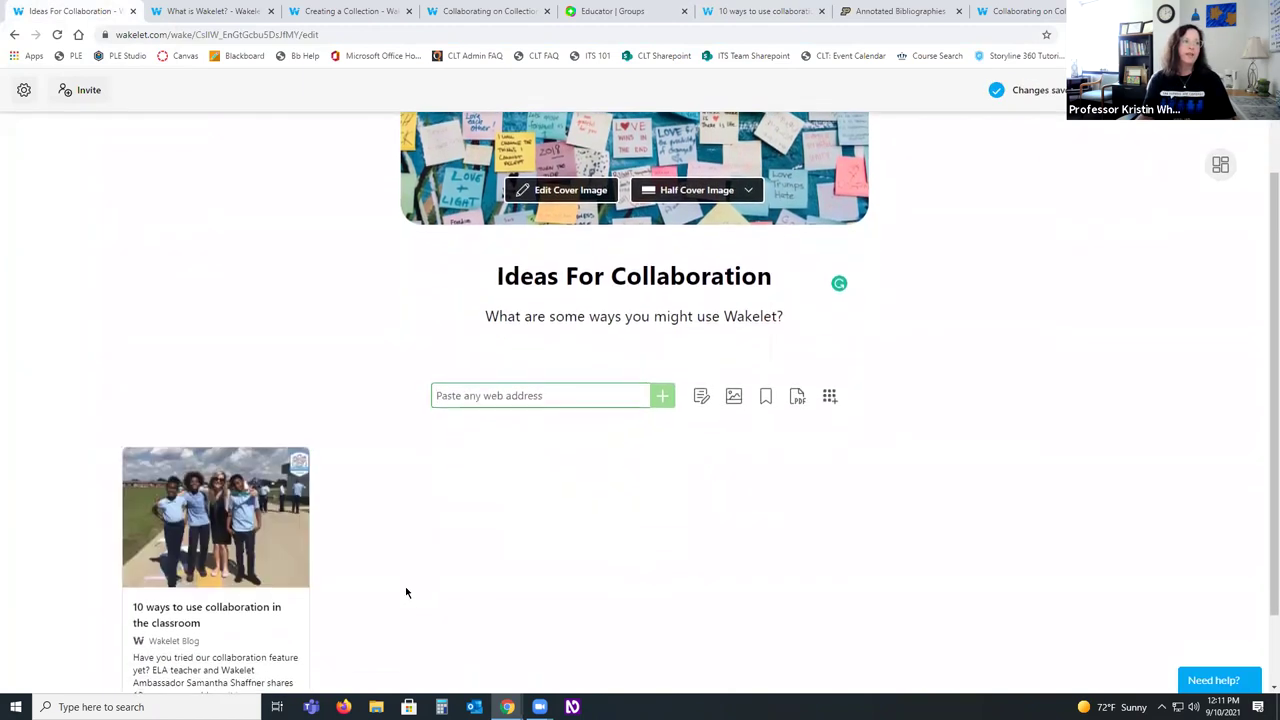
scroll(179, 635, "down", 1)
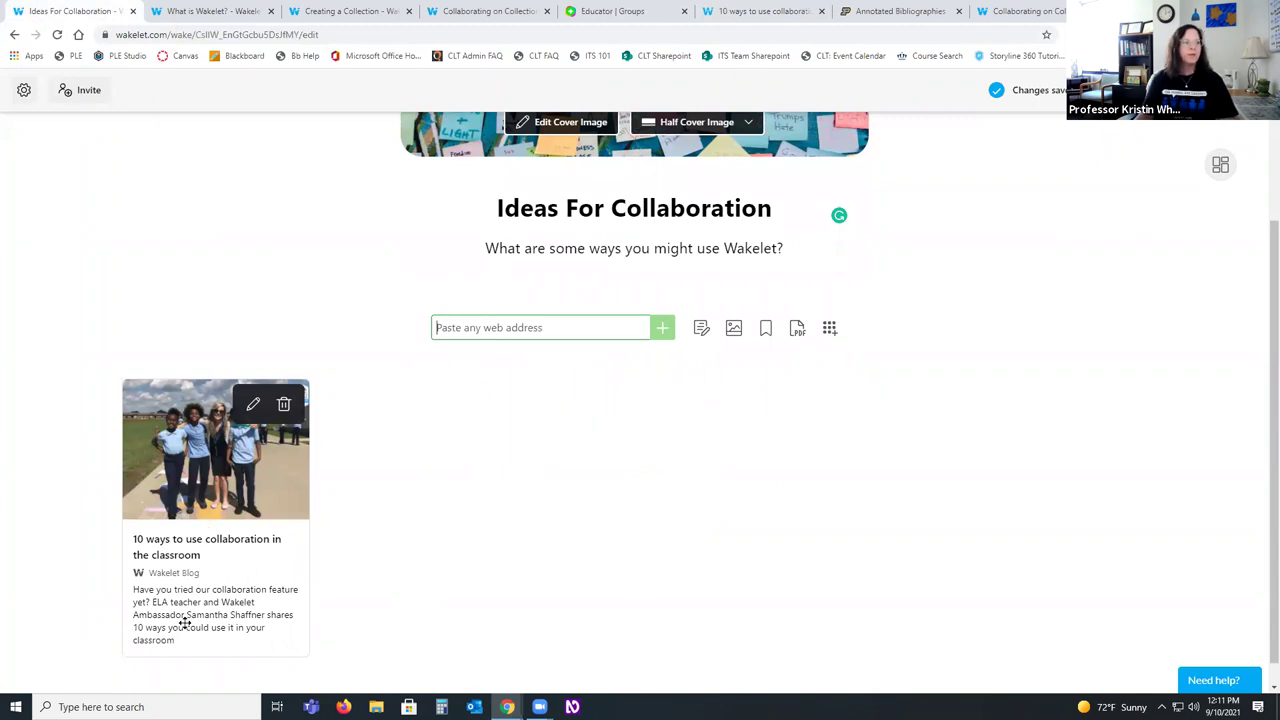
Step: Open the blog link card for editing and view its image choices and reposition controls without changing the picture
left_click(254, 407)
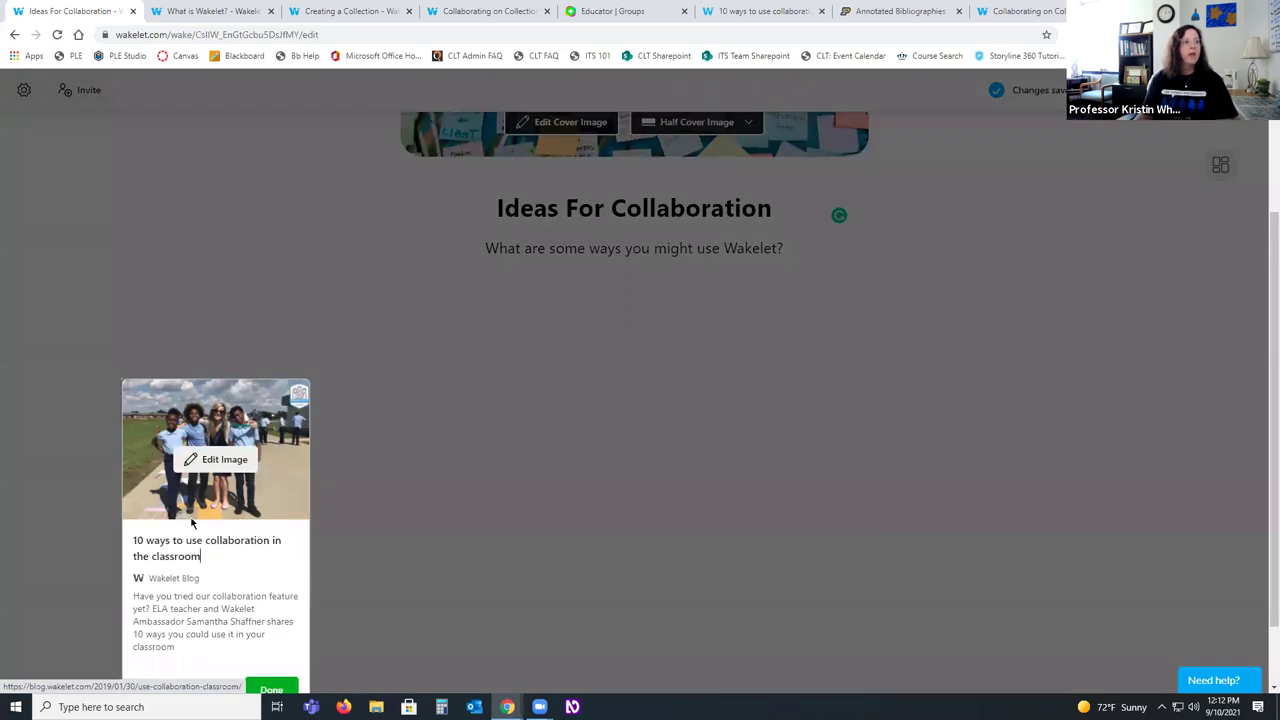
left_click(223, 463)
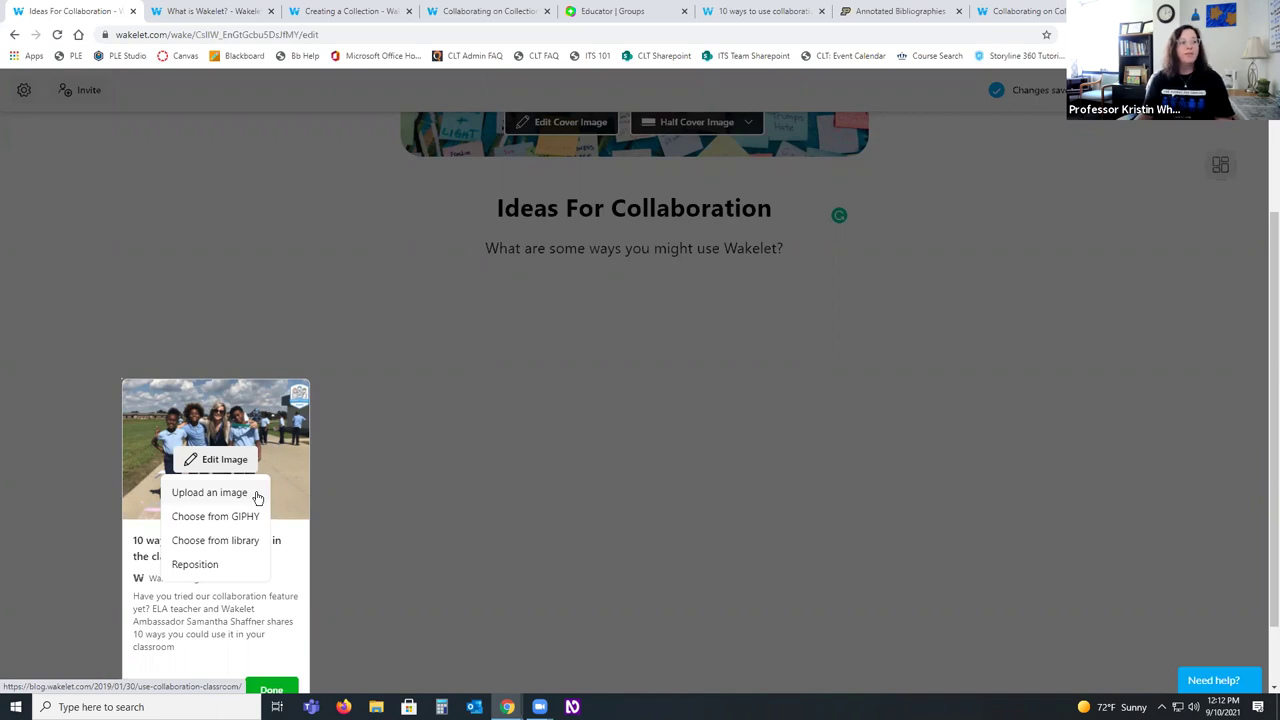
left_click(236, 572)
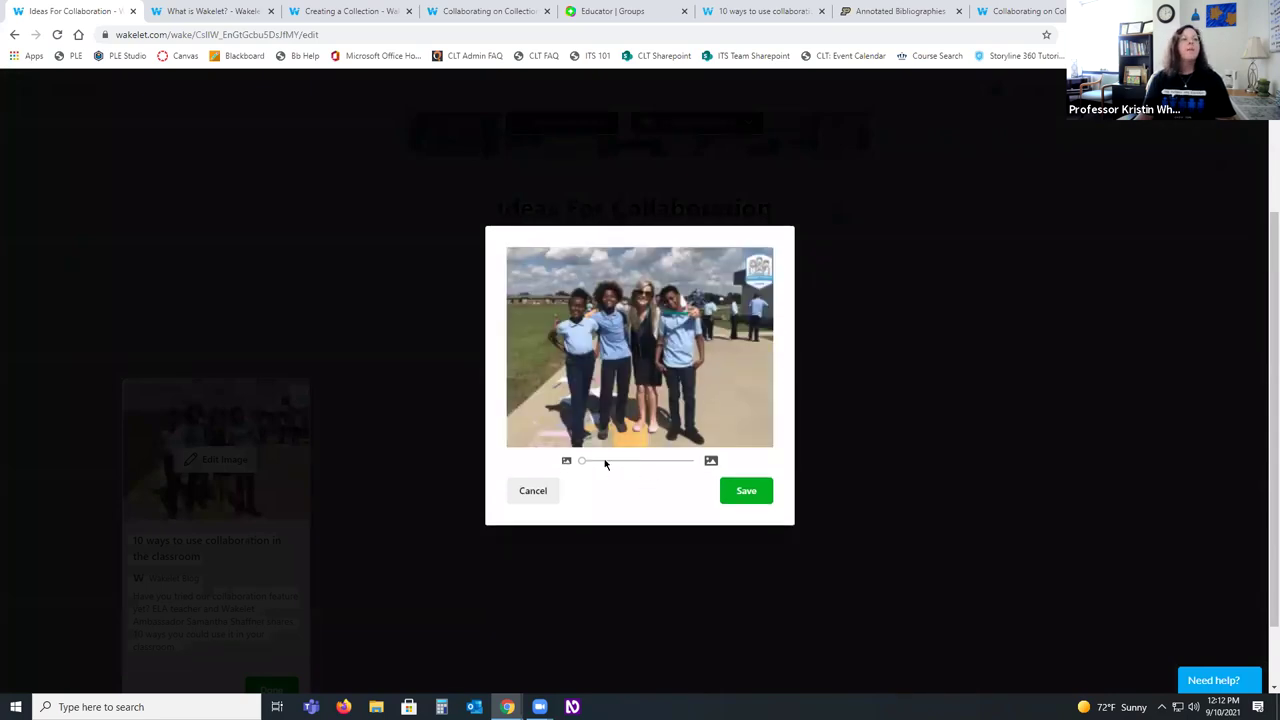
left_click(528, 490)
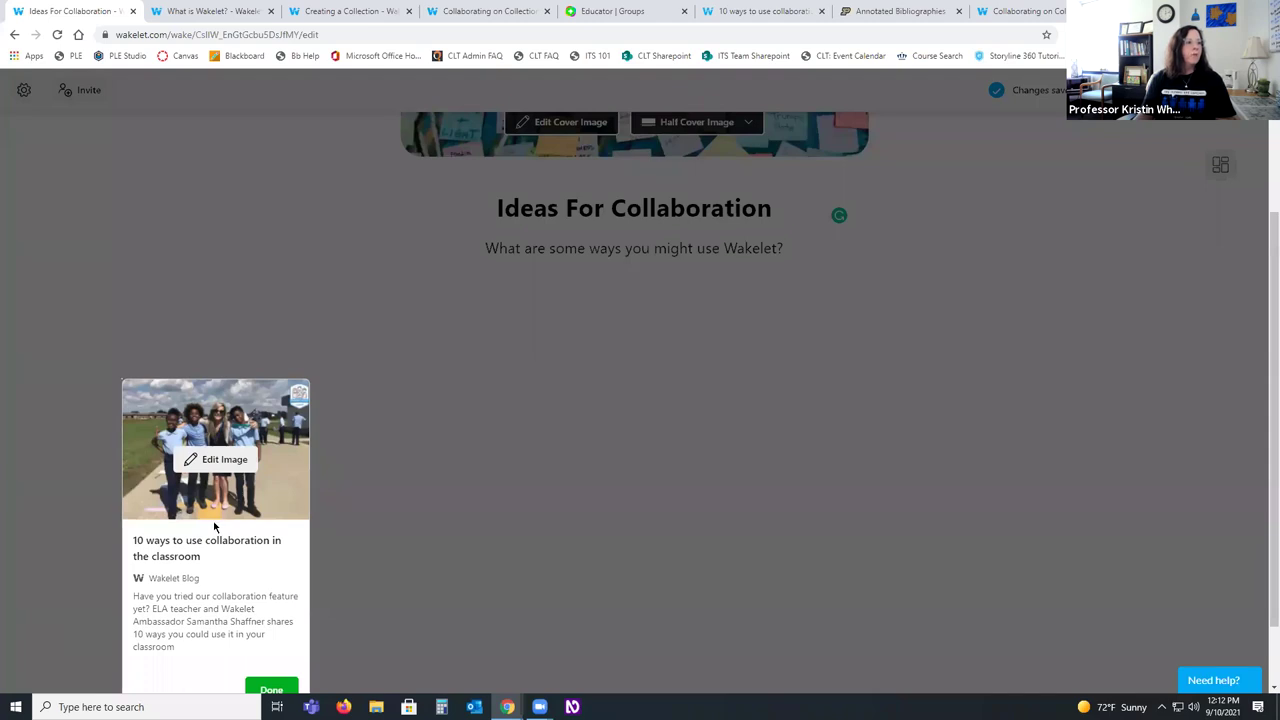
Step: Capitalize "Ways" in the blog card's title, add a period at the end of its description, and finish editing the card
left_click(154, 540)
key("BackSpace")
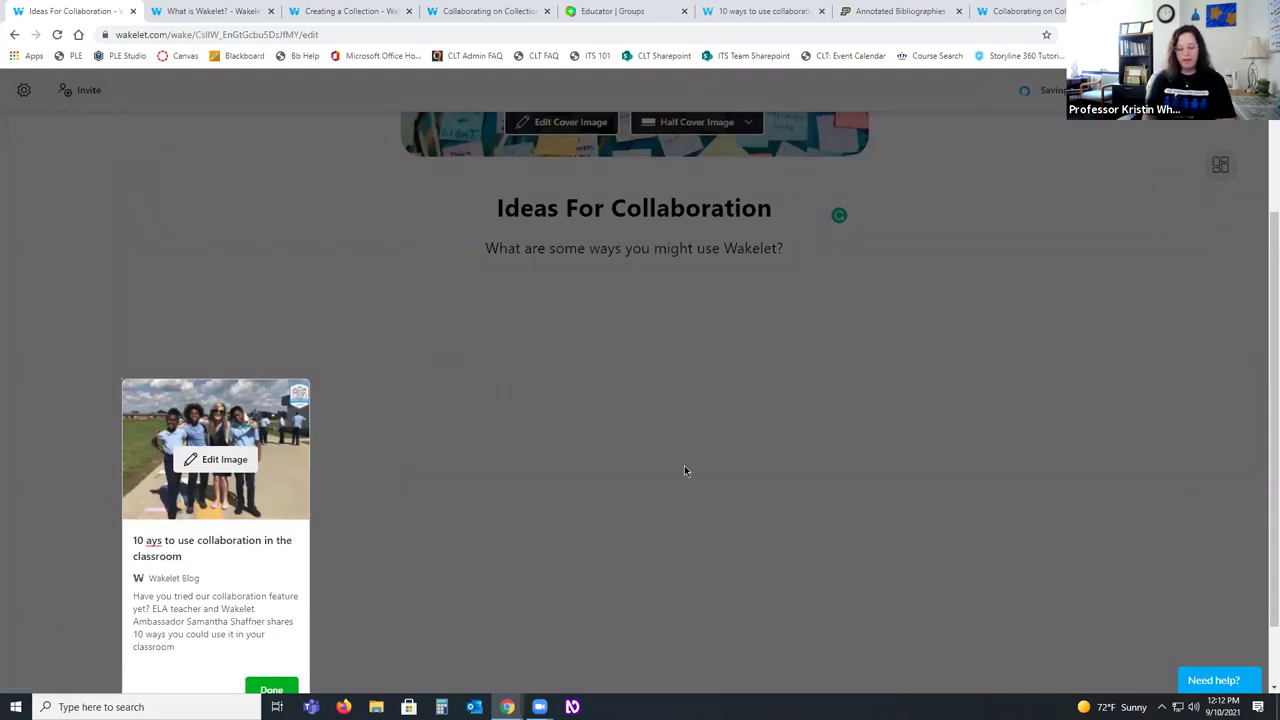
type("W")
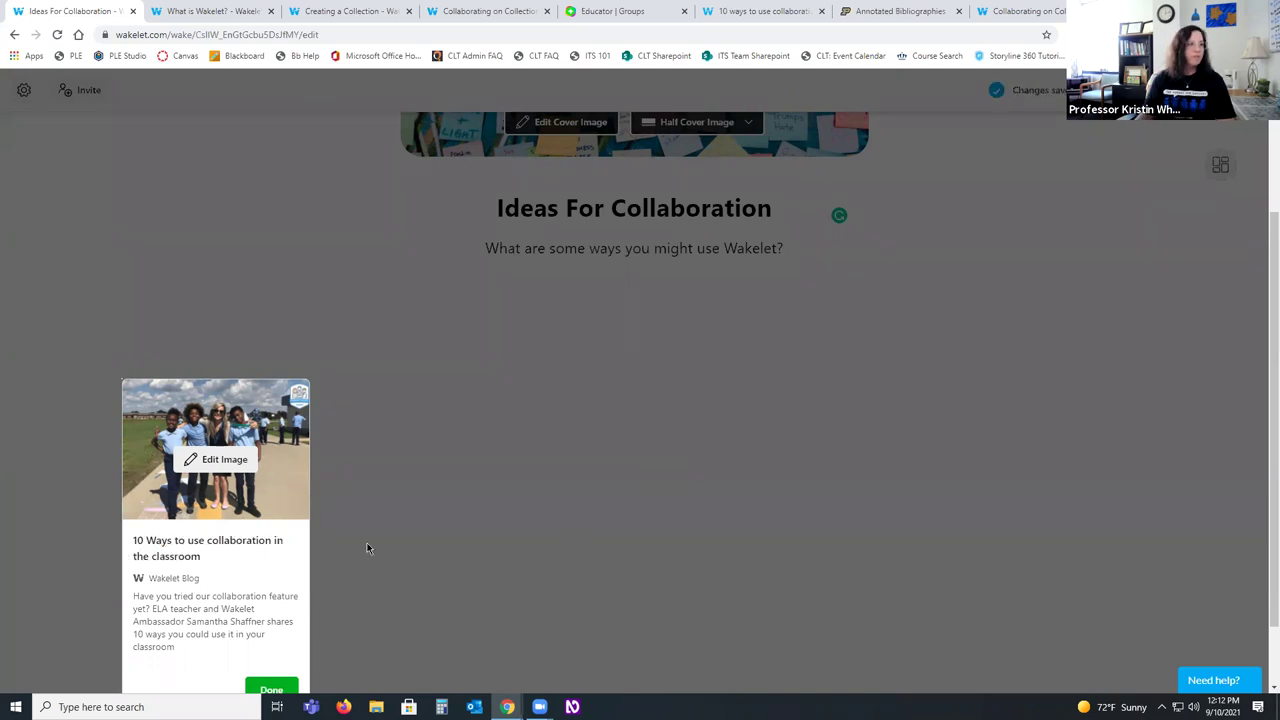
left_click(183, 647)
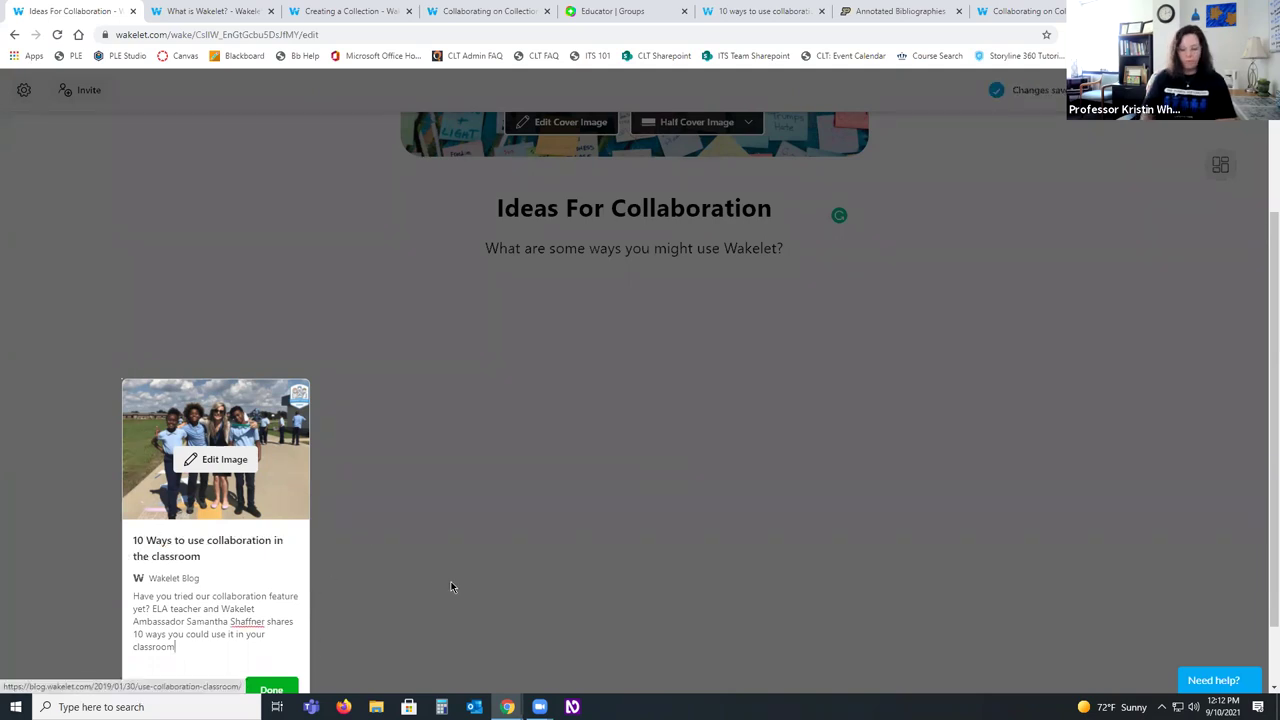
type(".")
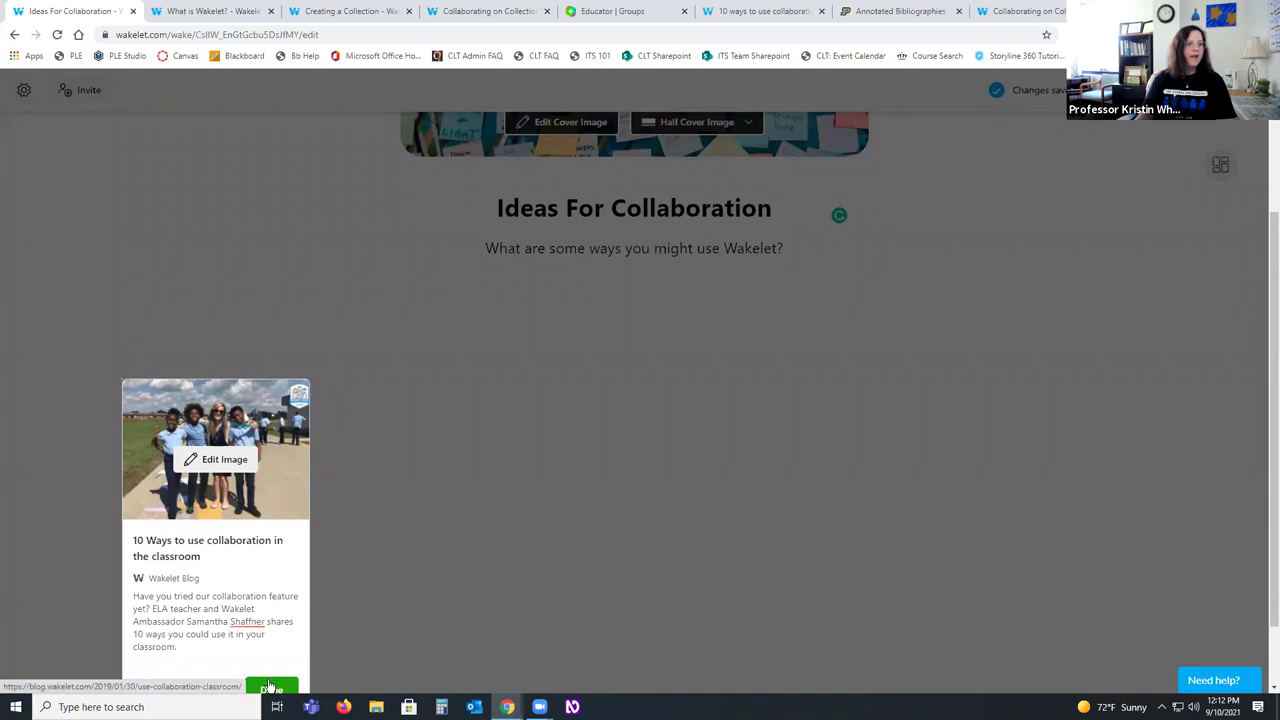
scroll(263, 666, "down", 1)
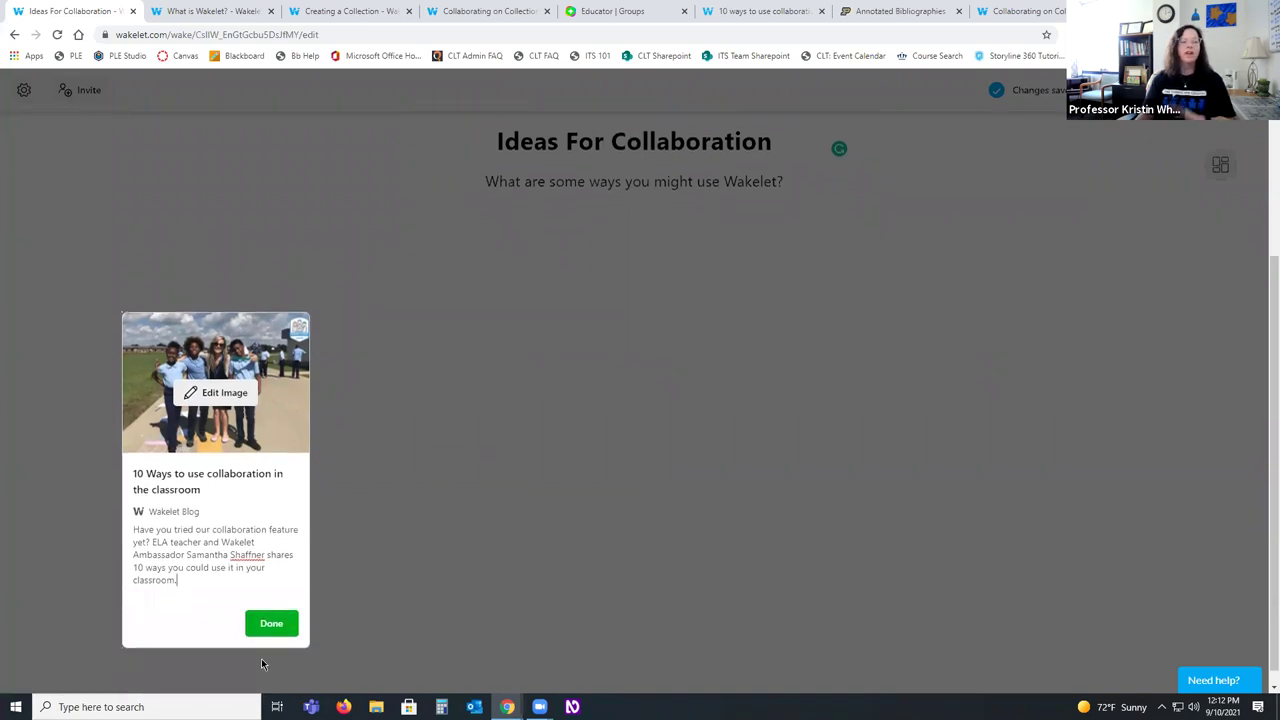
left_click(271, 624)
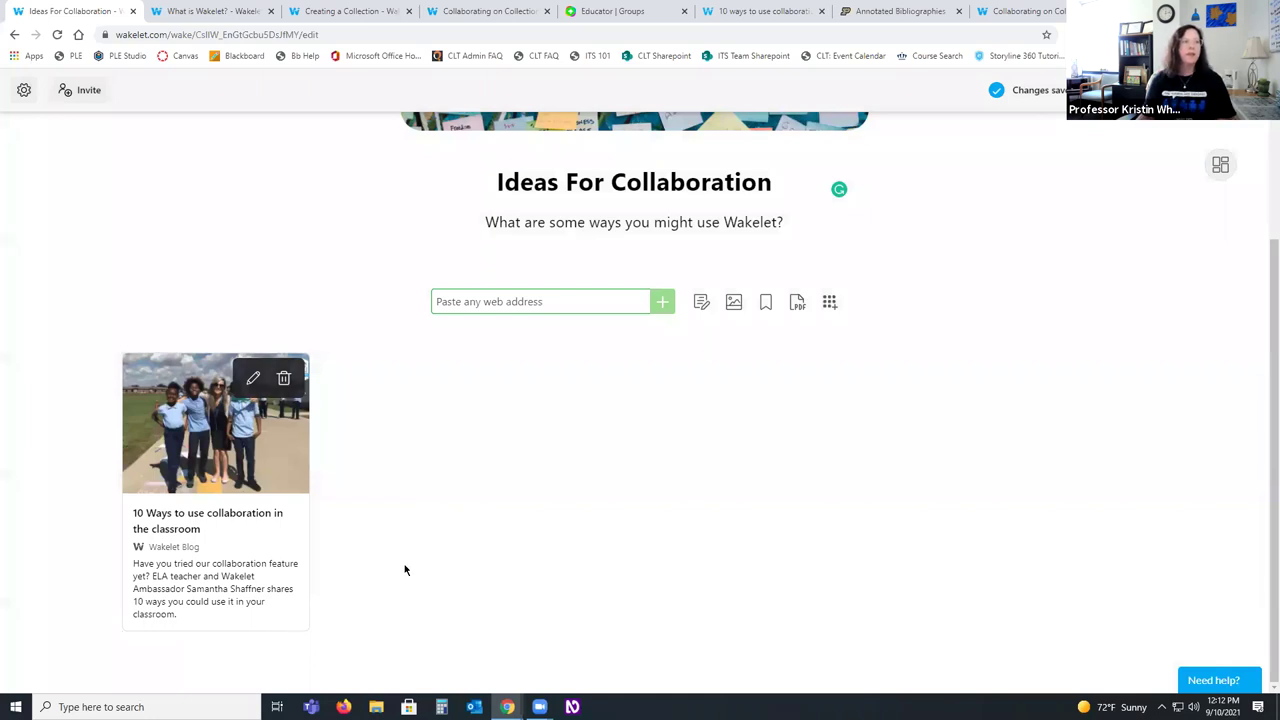
Step: Add a text item to the collection with the large heading "Annotated Bibliography"
scroll(440, 496, "up", 3)
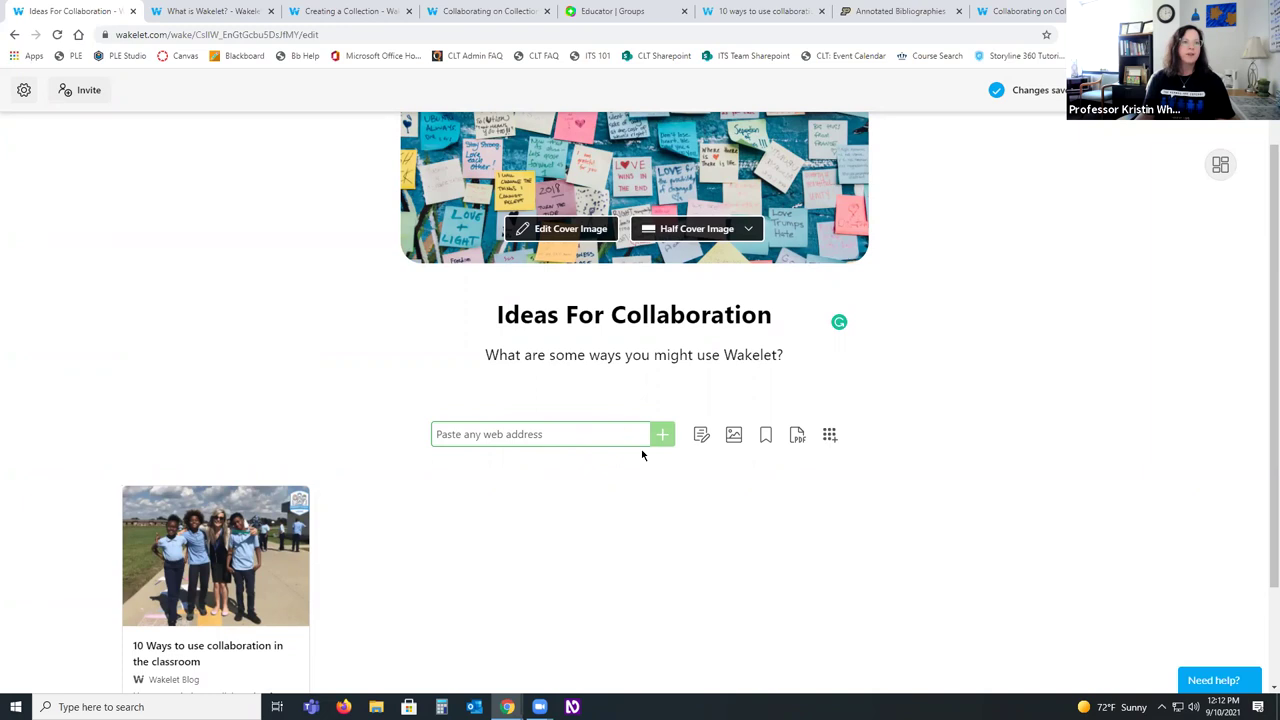
left_click(701, 437)
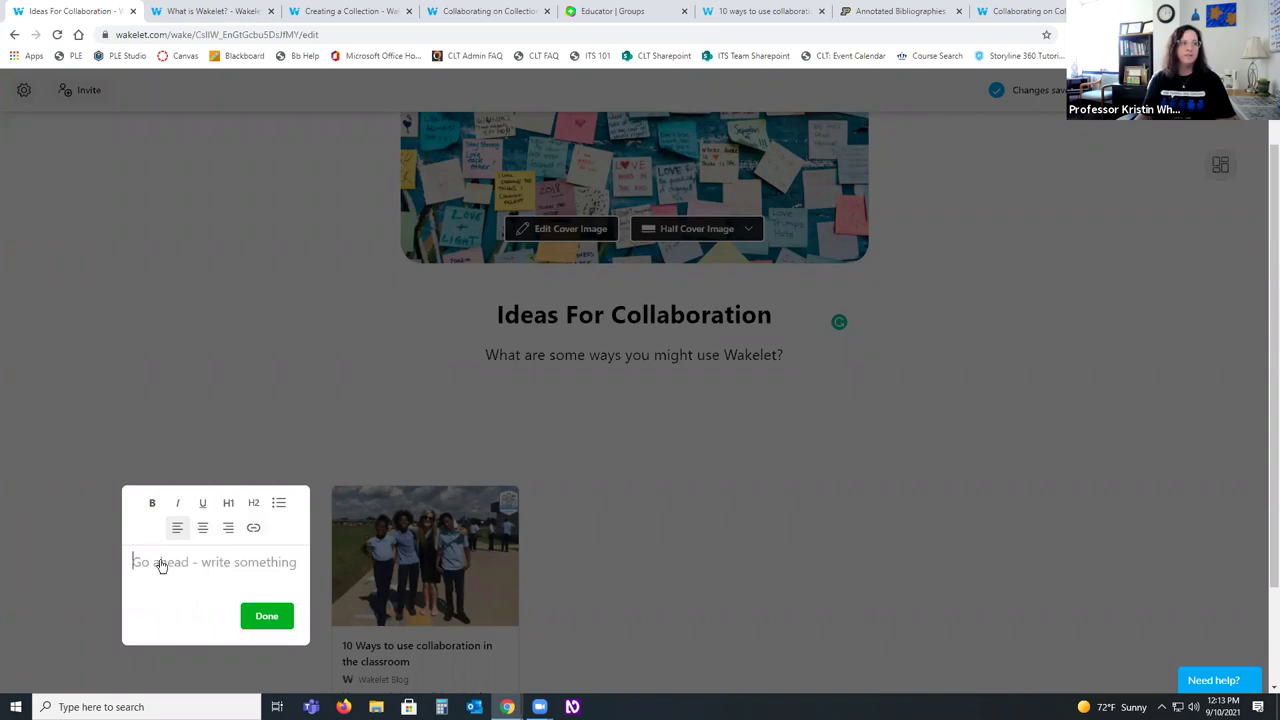
left_click(229, 506)
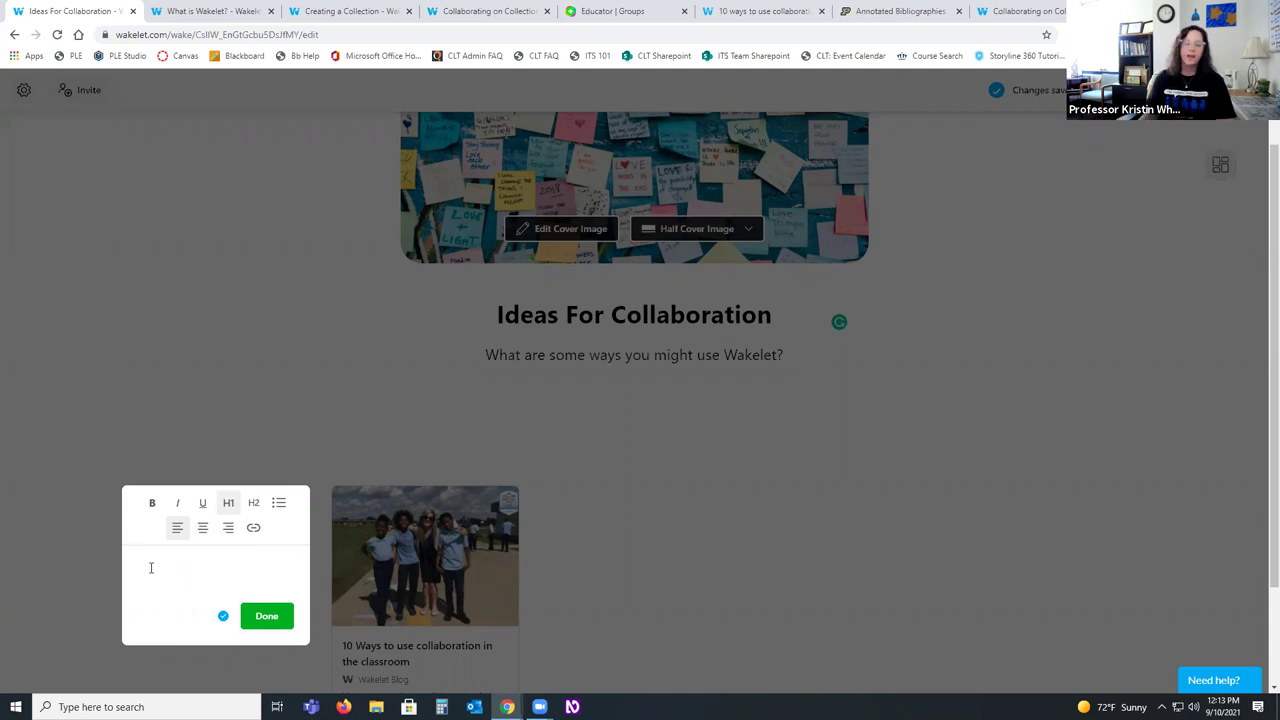
type("Annotated Bibl")
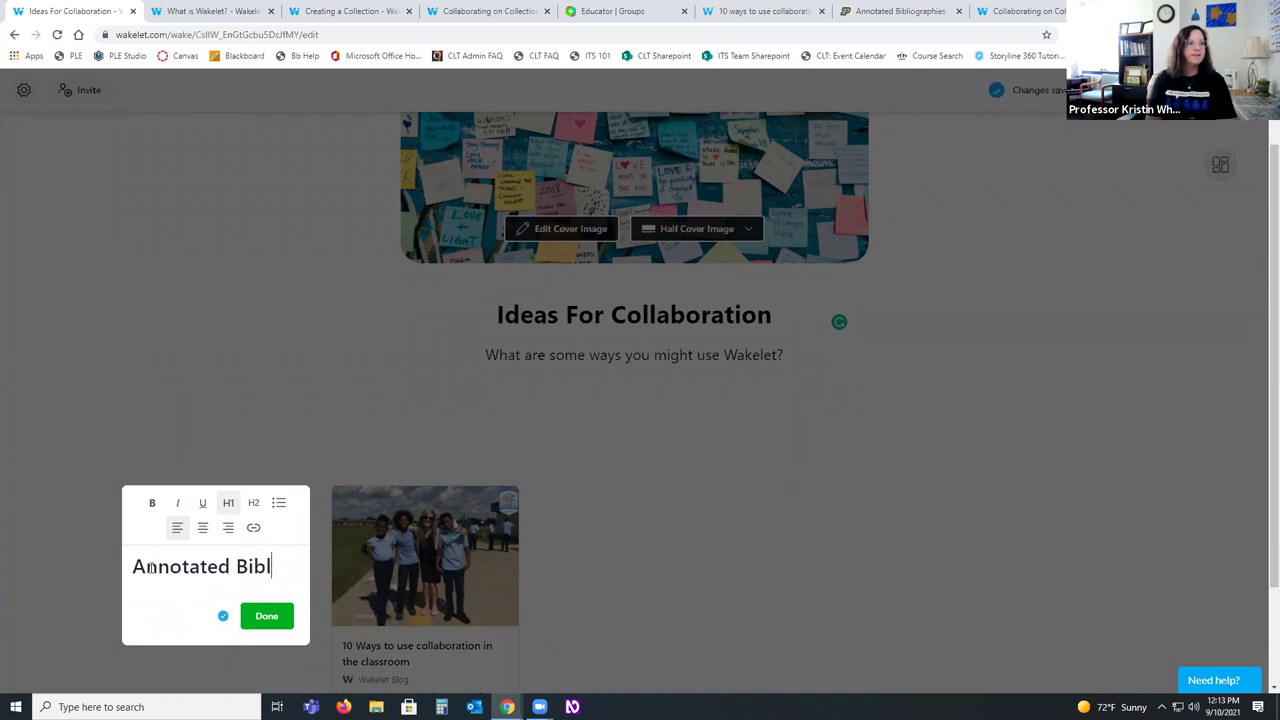
type("iography")
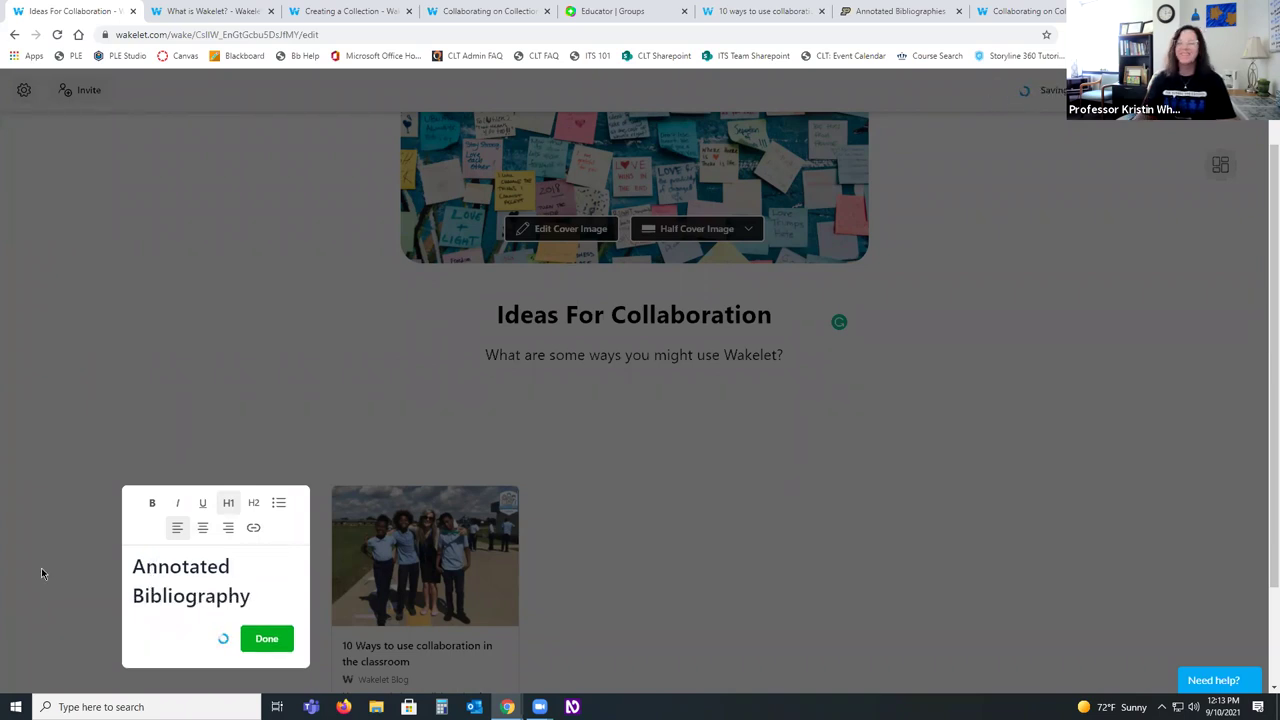
Step: Add a bulleted line reading "At least 10 resources" below the Annotated Bibliography heading
key("Return")
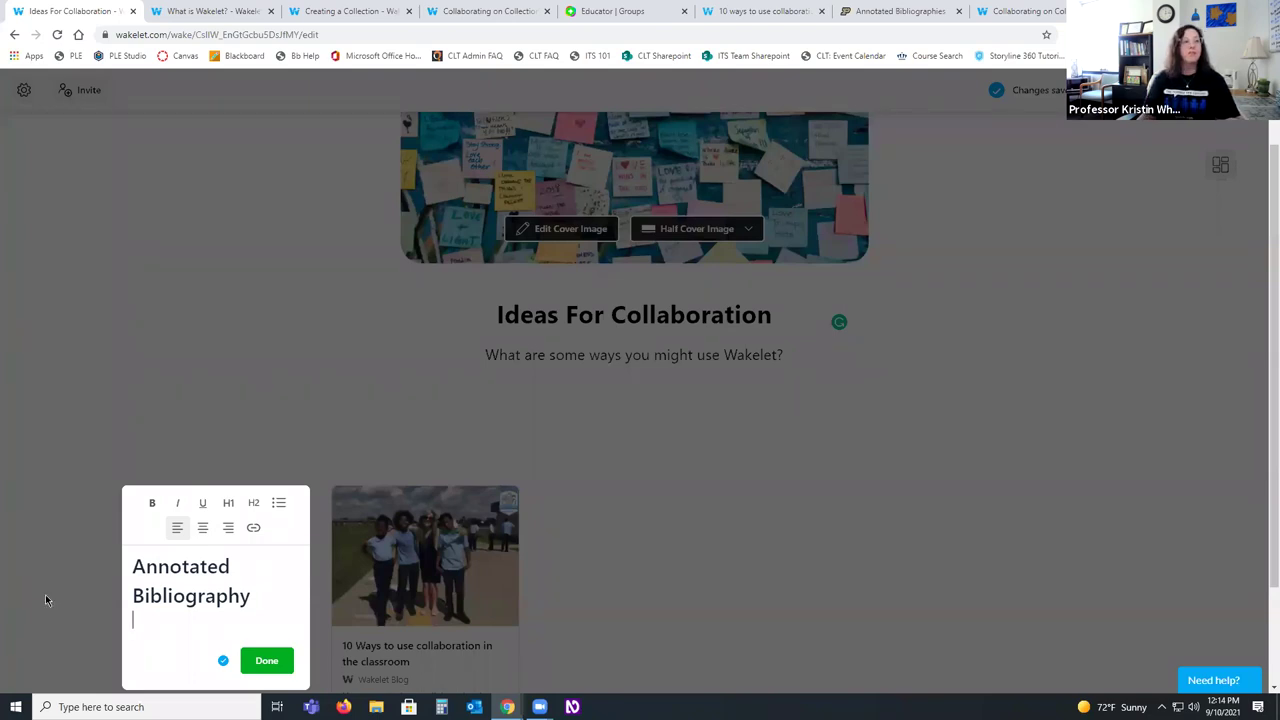
left_click(280, 507)
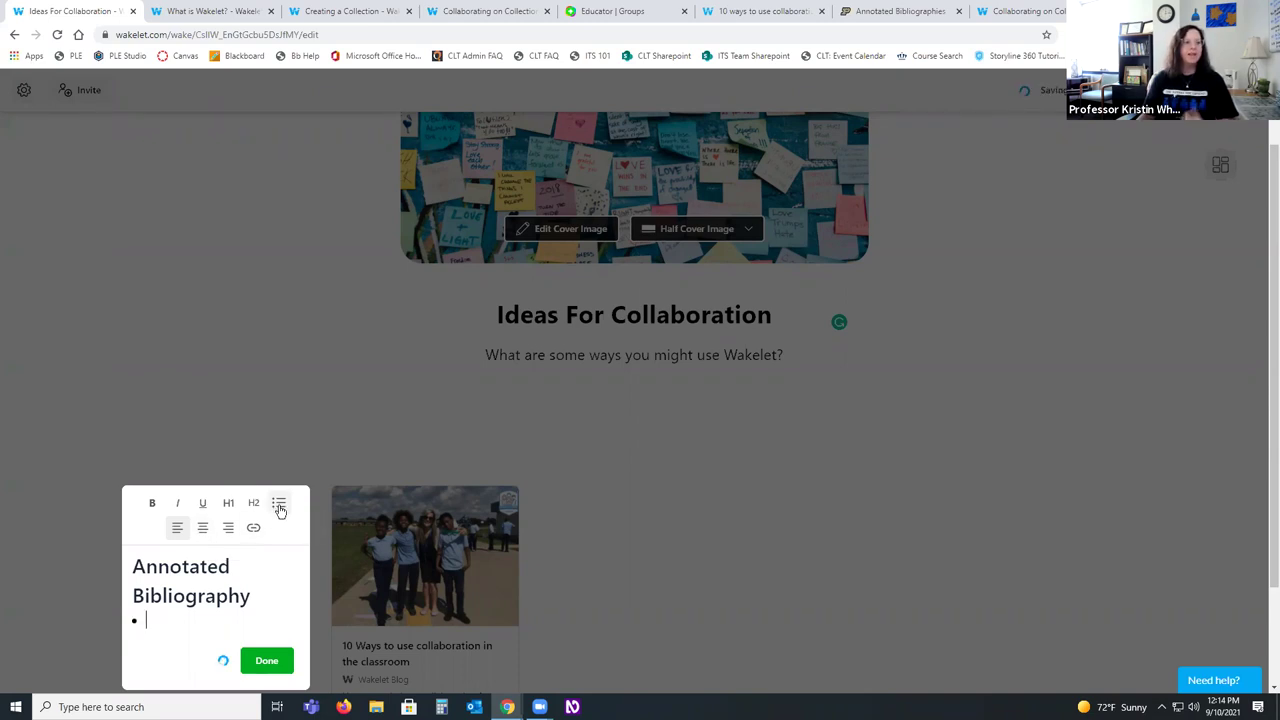
type("At le")
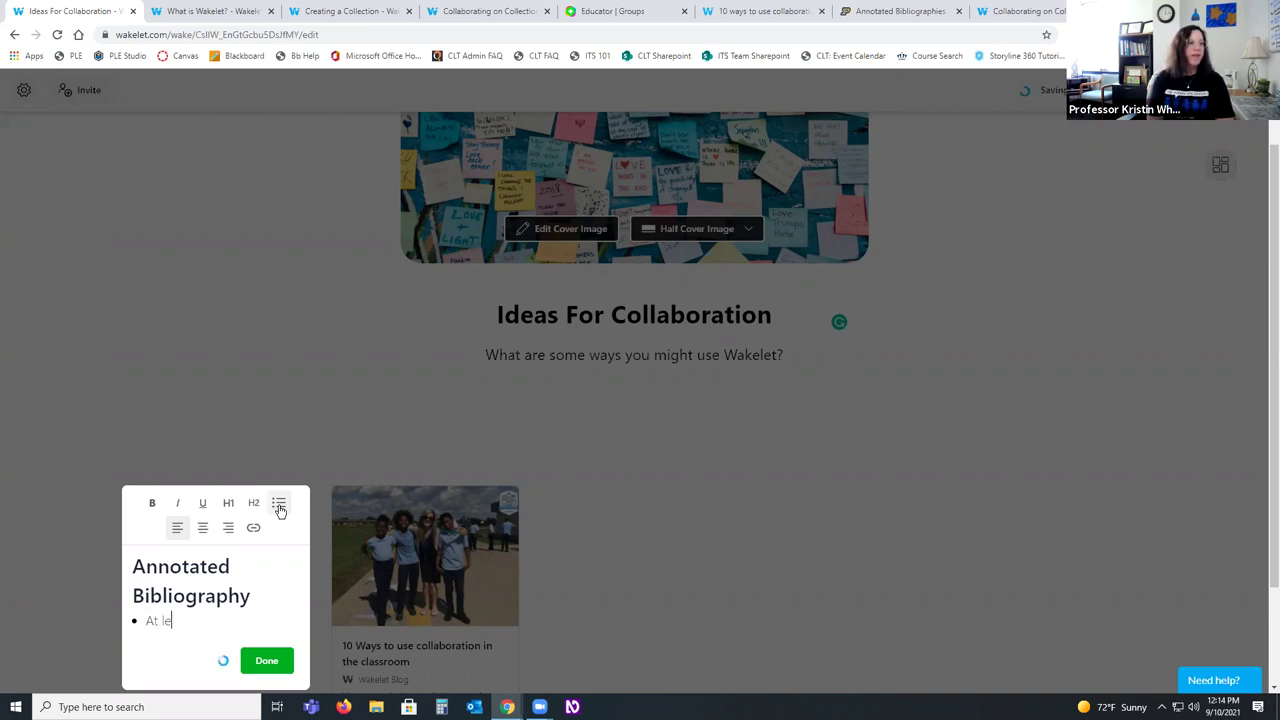
type("ast 10 resources")
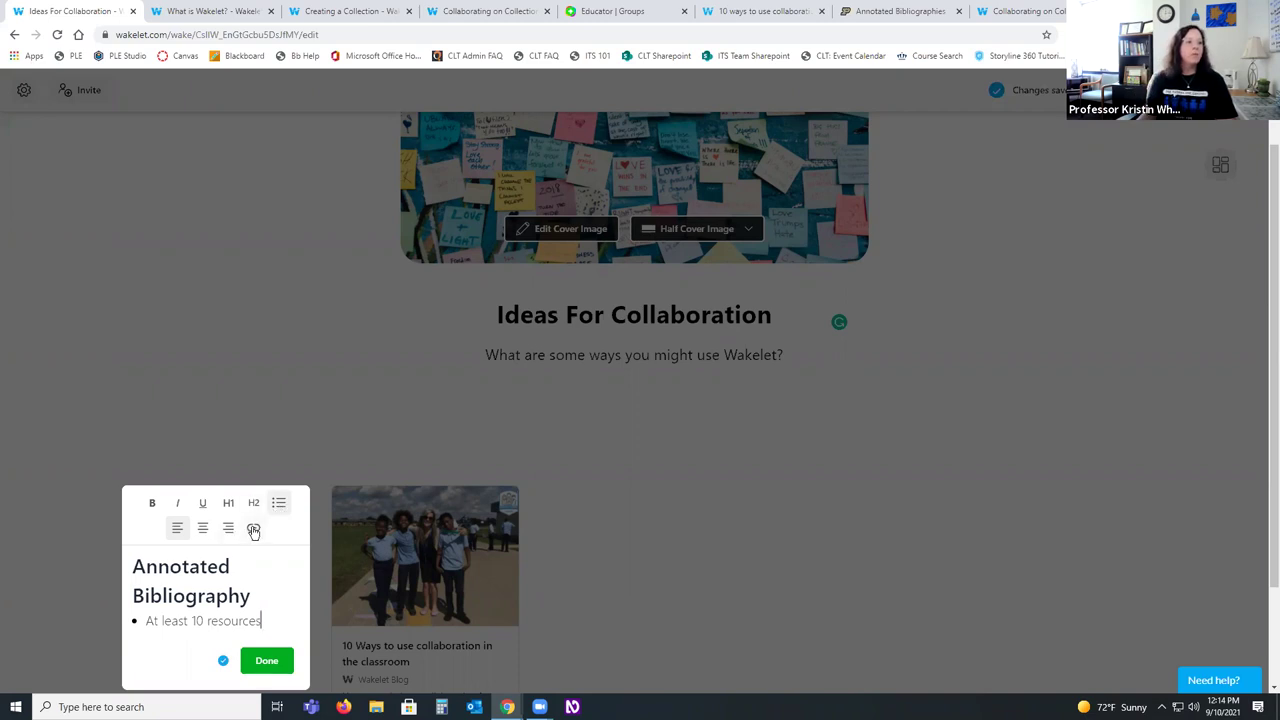
Step: Link the word "resources" to the Purdue OWL Annotated Bibliographies page using its copied web address, and finish the text item
left_click(878, 12)
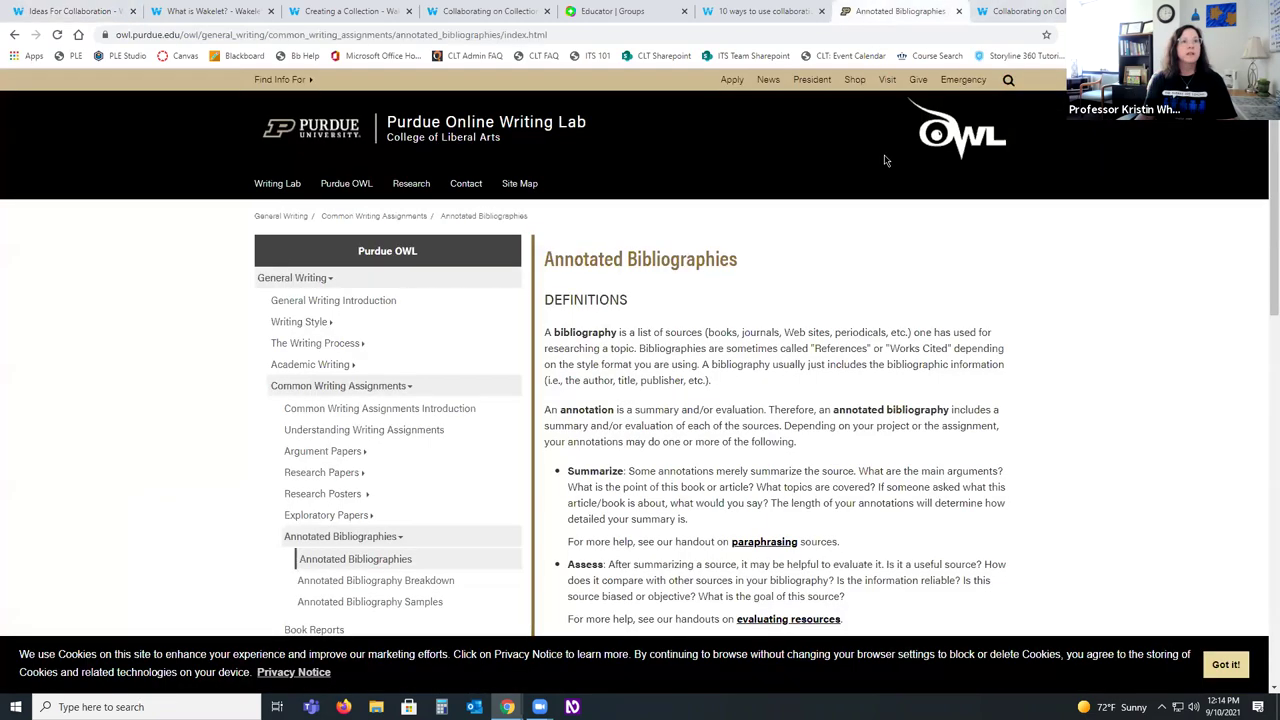
left_click(318, 34)
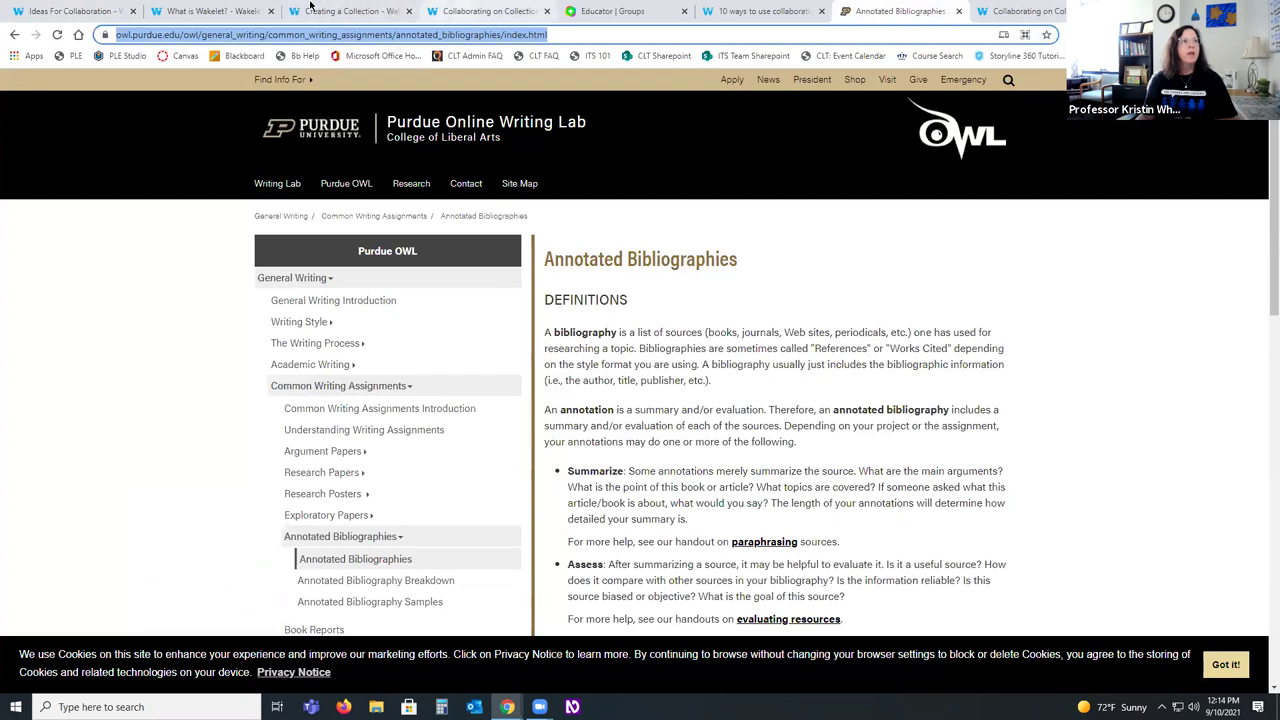
left_click(110, 12)
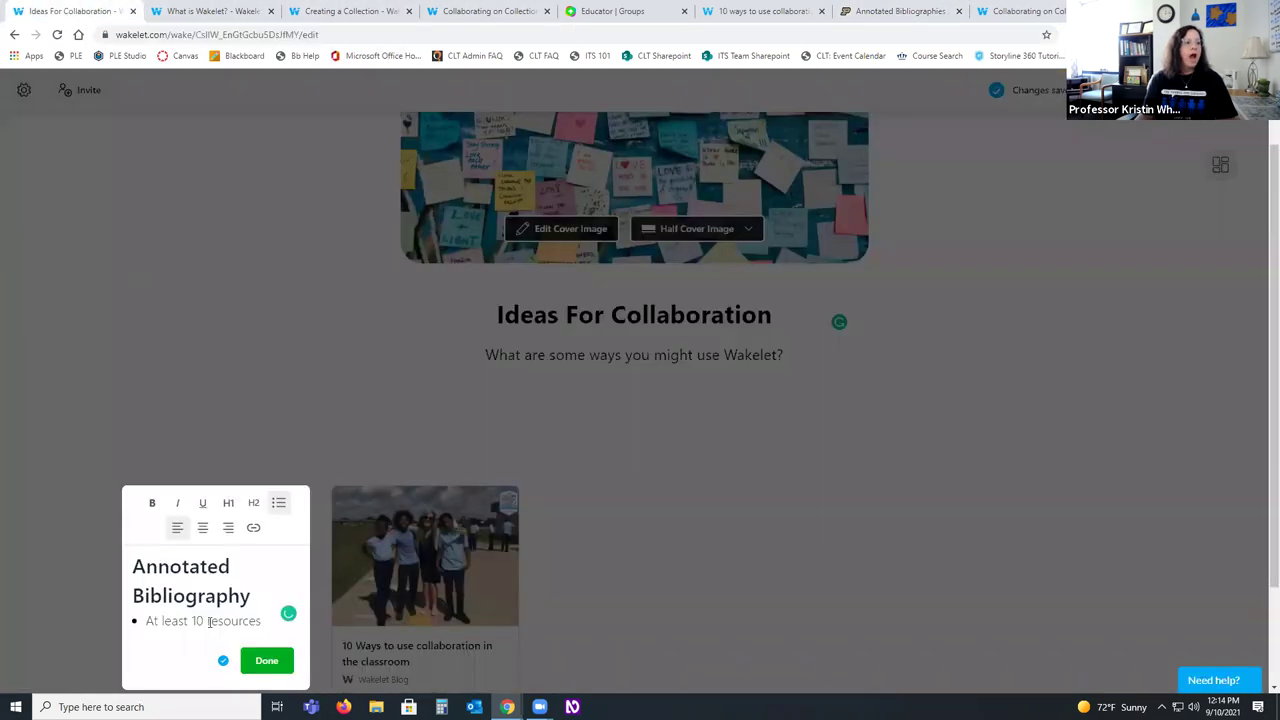
left_click_drag(208, 621, 262, 621)
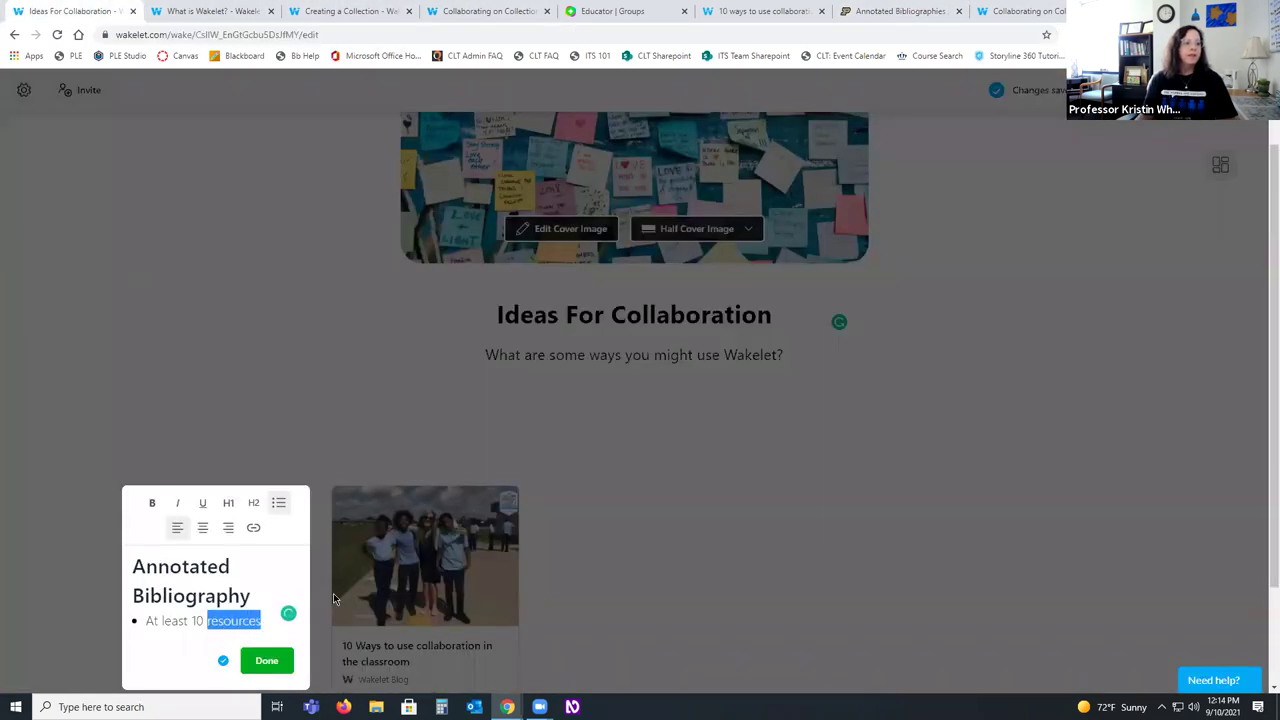
left_click(260, 535)
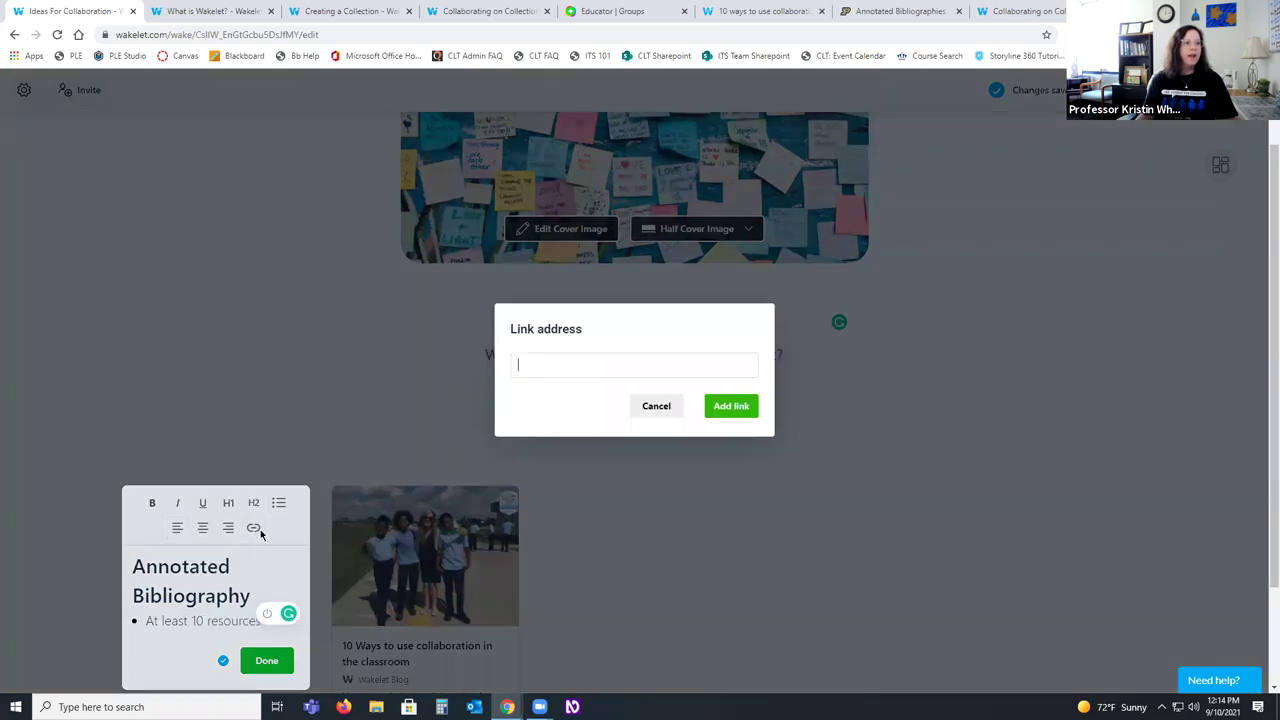
key("ctrl+v")
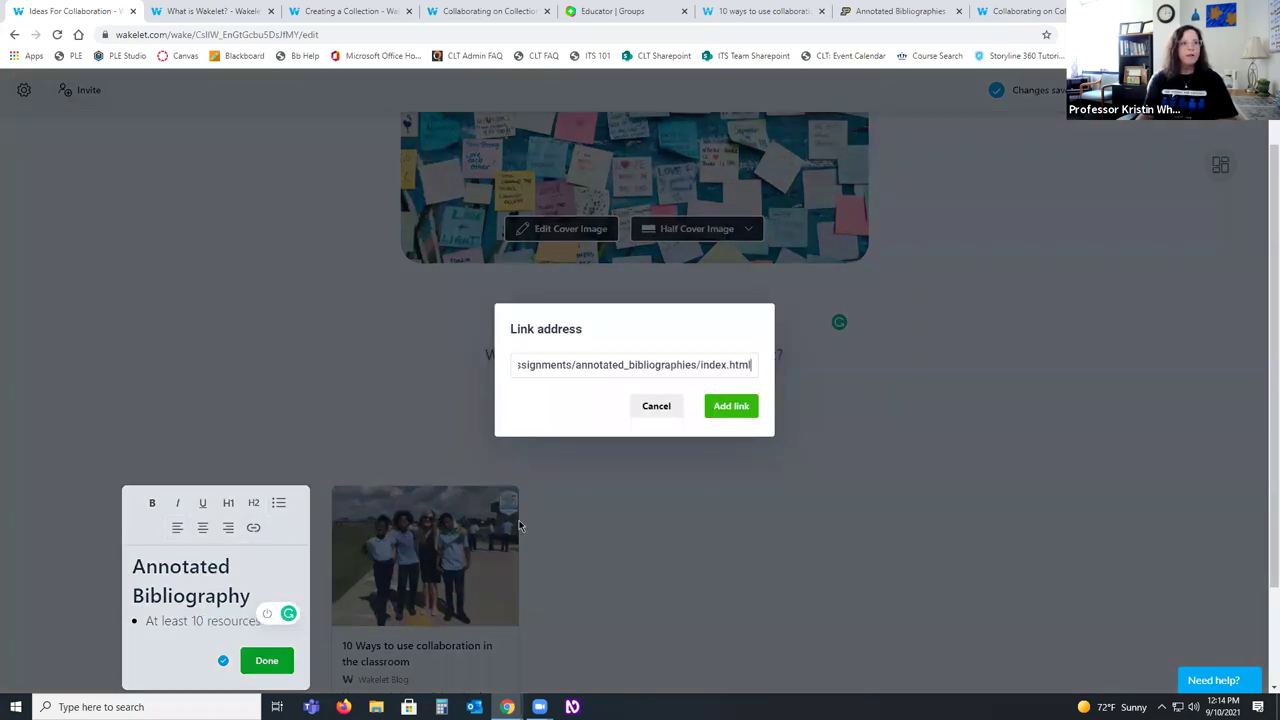
left_click(731, 406)
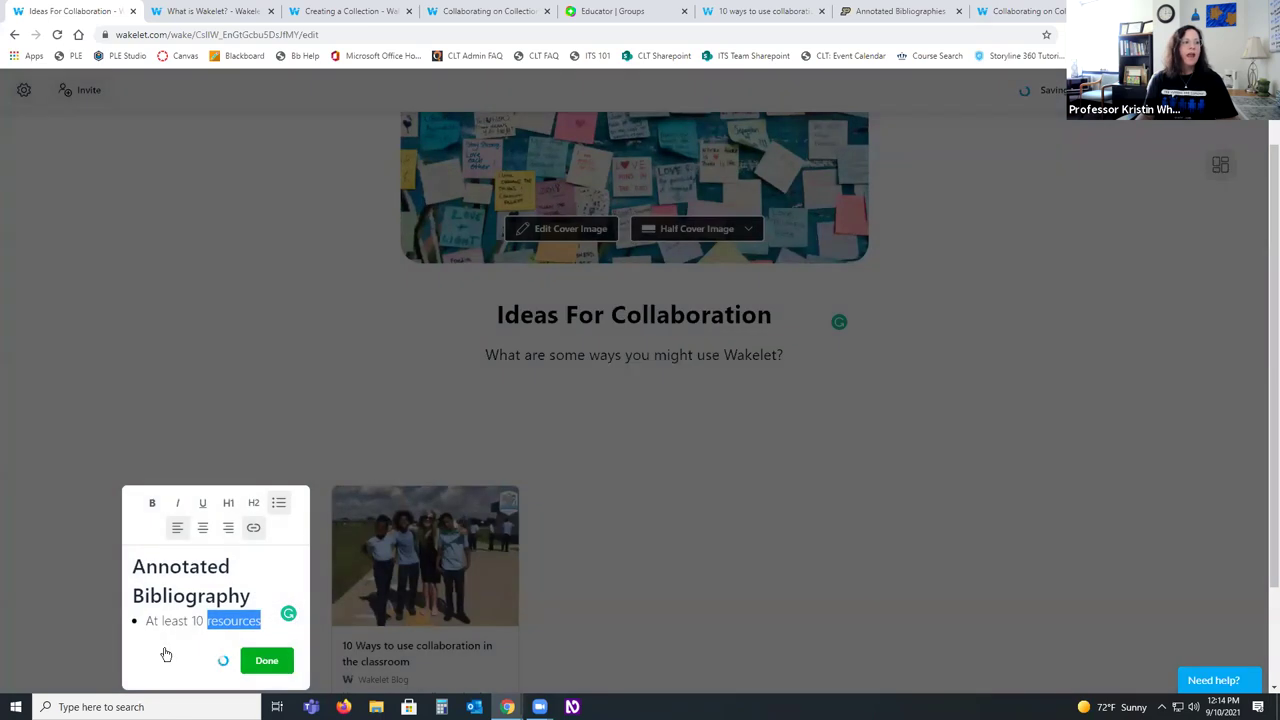
left_click(197, 641)
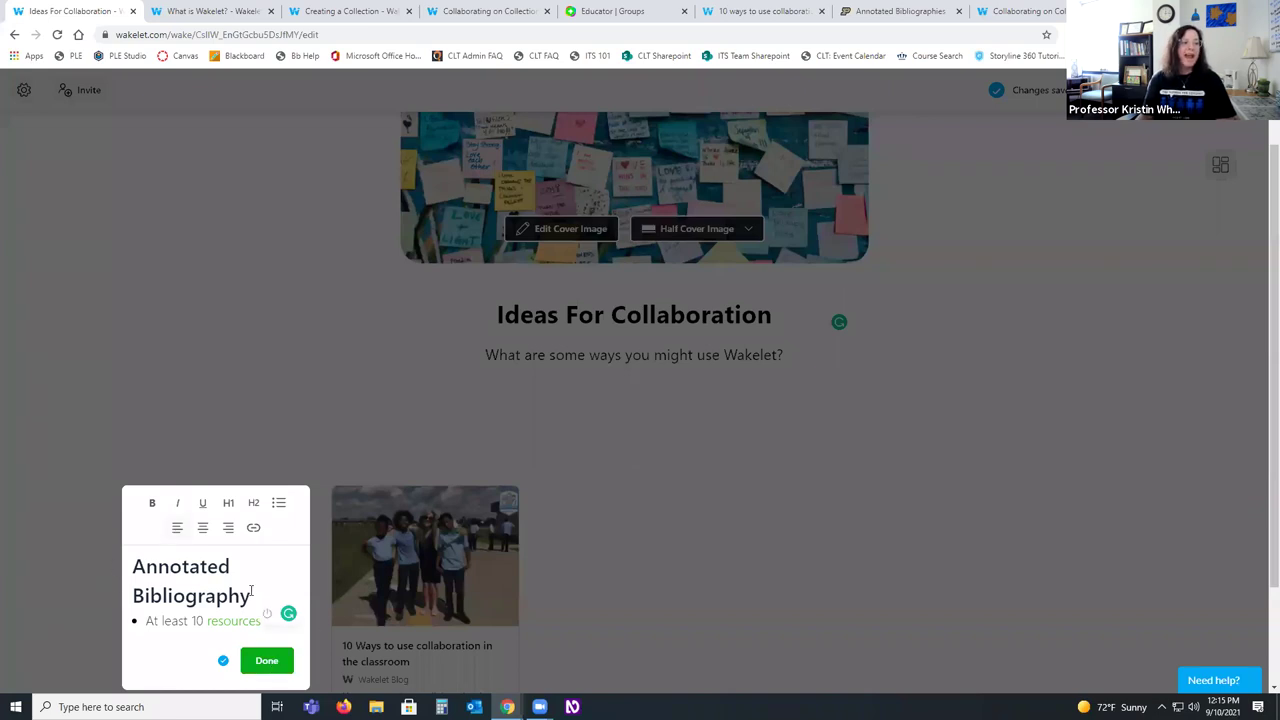
left_click(267, 662)
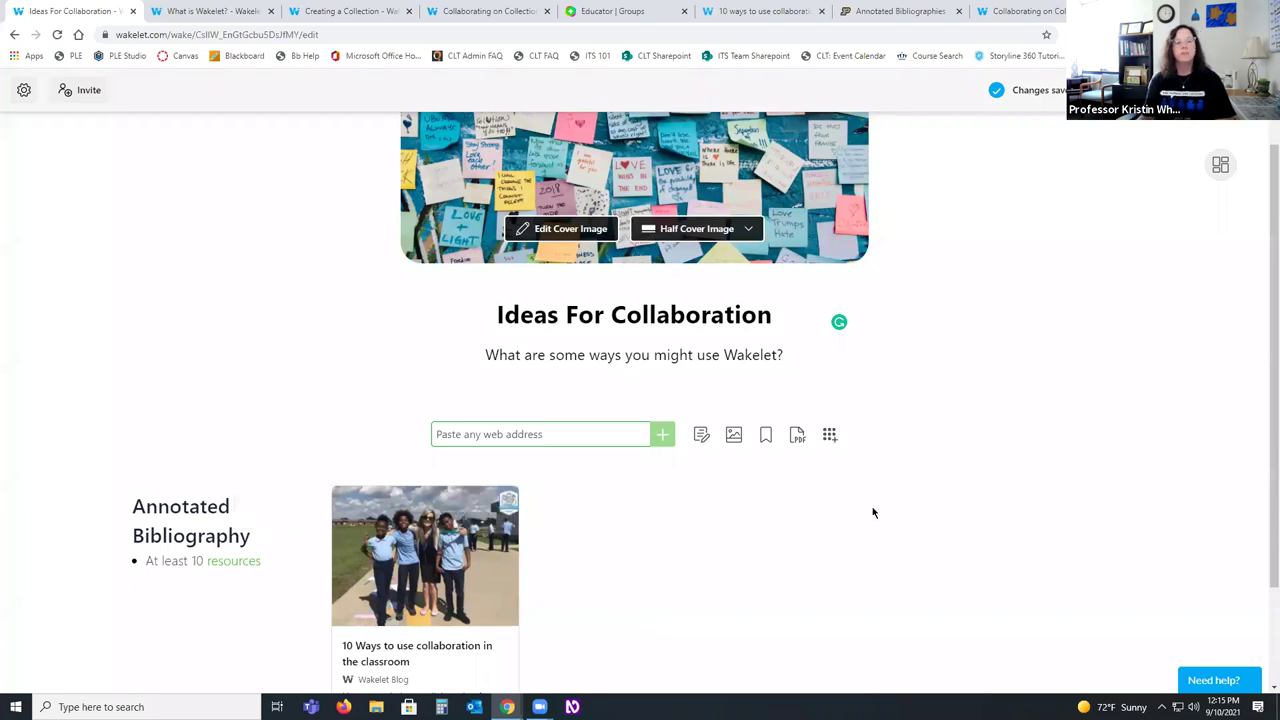
Step: Search the image library for "collaboration" and add the photo of three women seated at a table to the collection
left_click(735, 437)
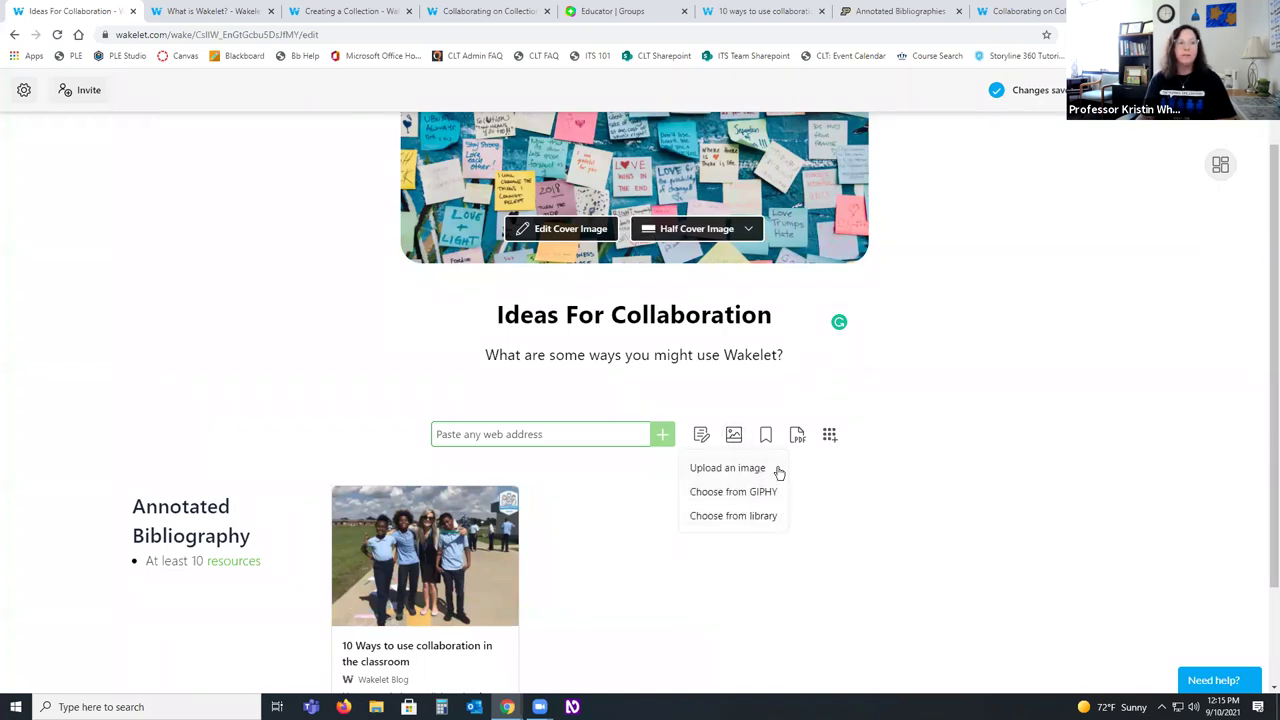
left_click(784, 522)
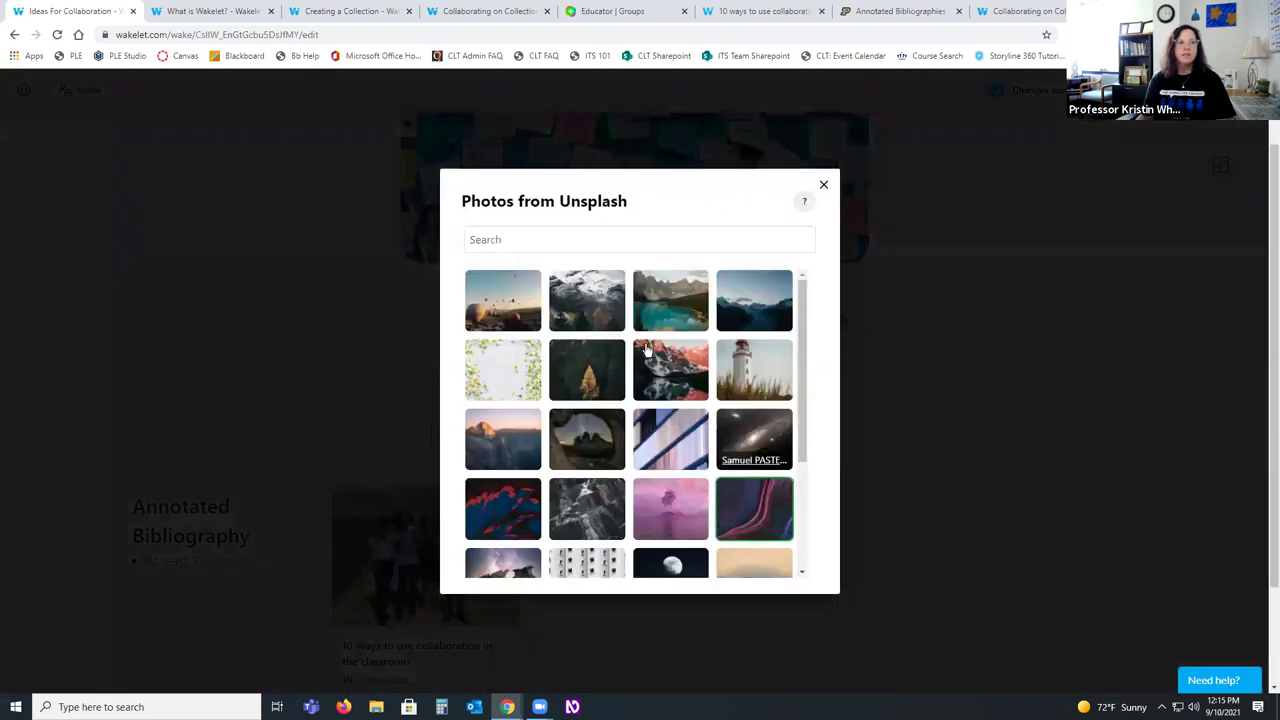
left_click(580, 245)
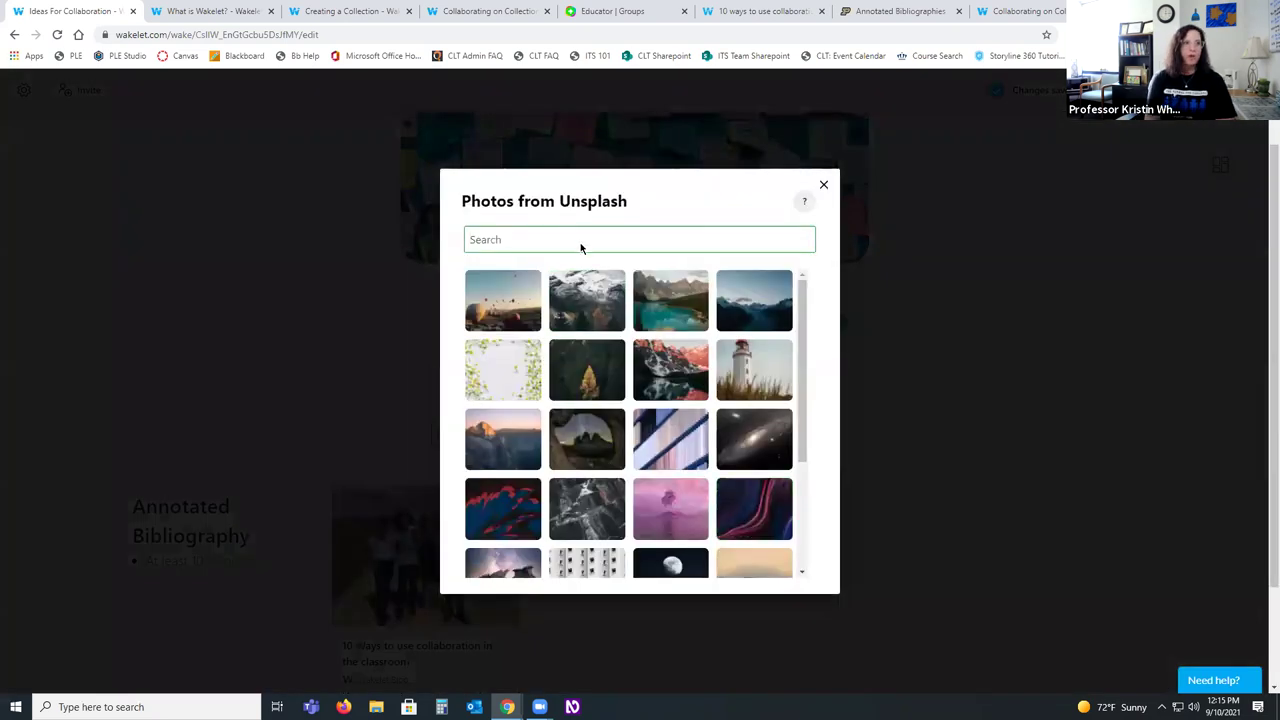
type("c")
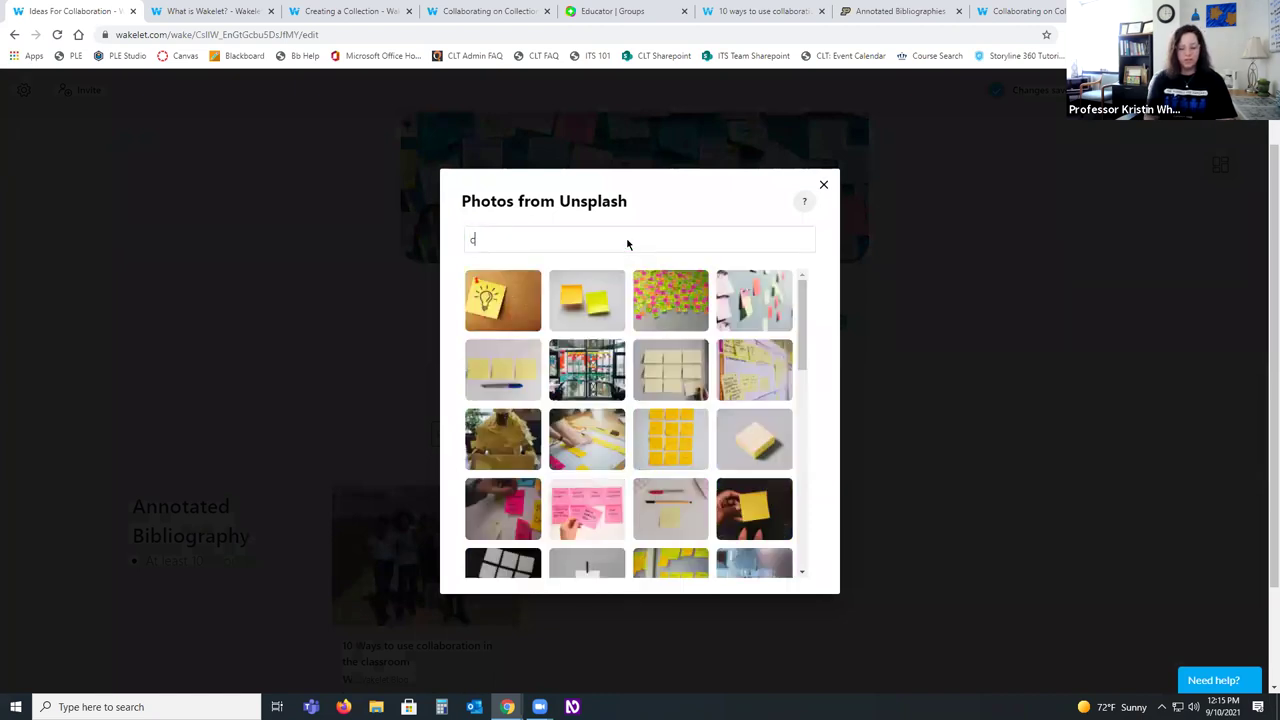
type("ollaboration")
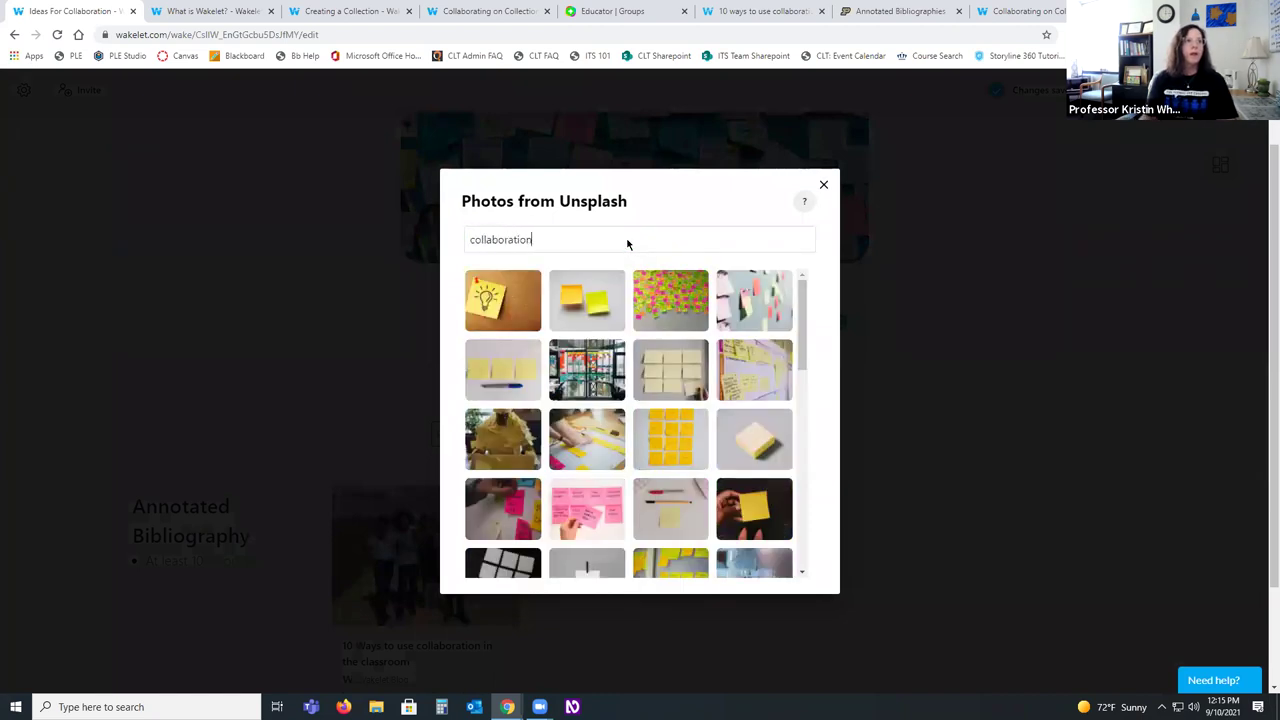
scroll(740, 500, "down", 2)
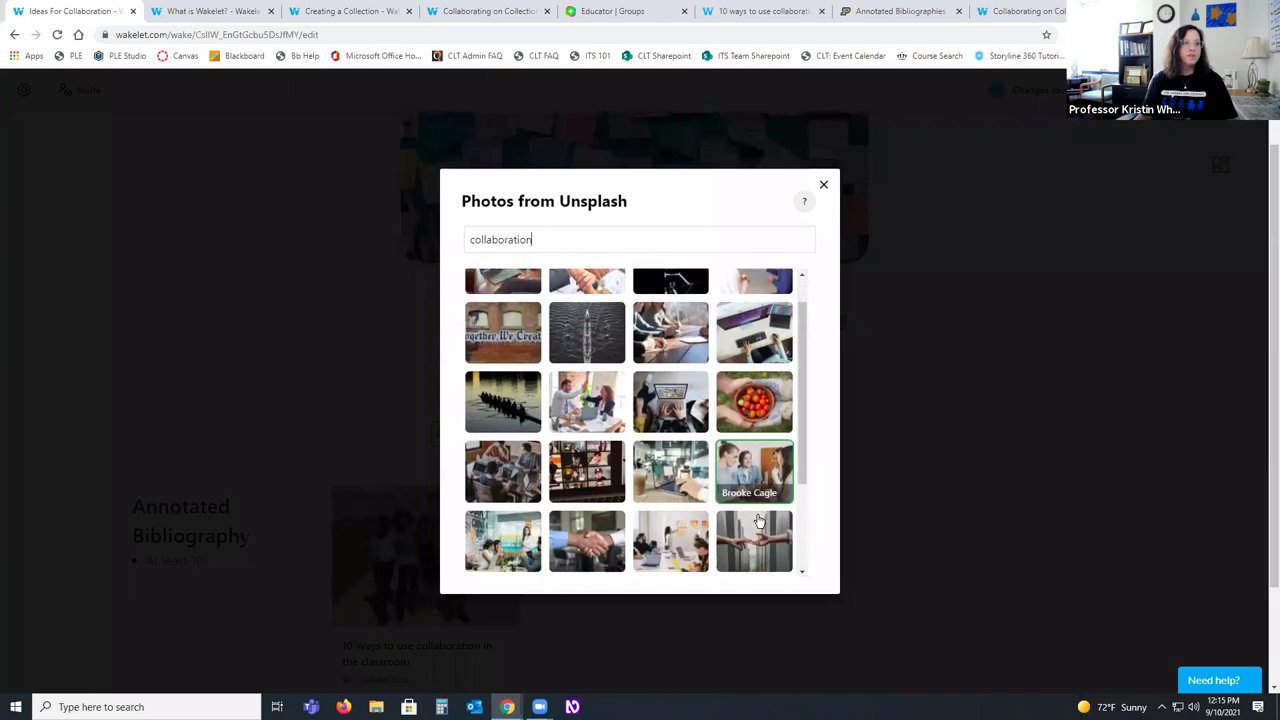
scroll(758, 520, "down", 1)
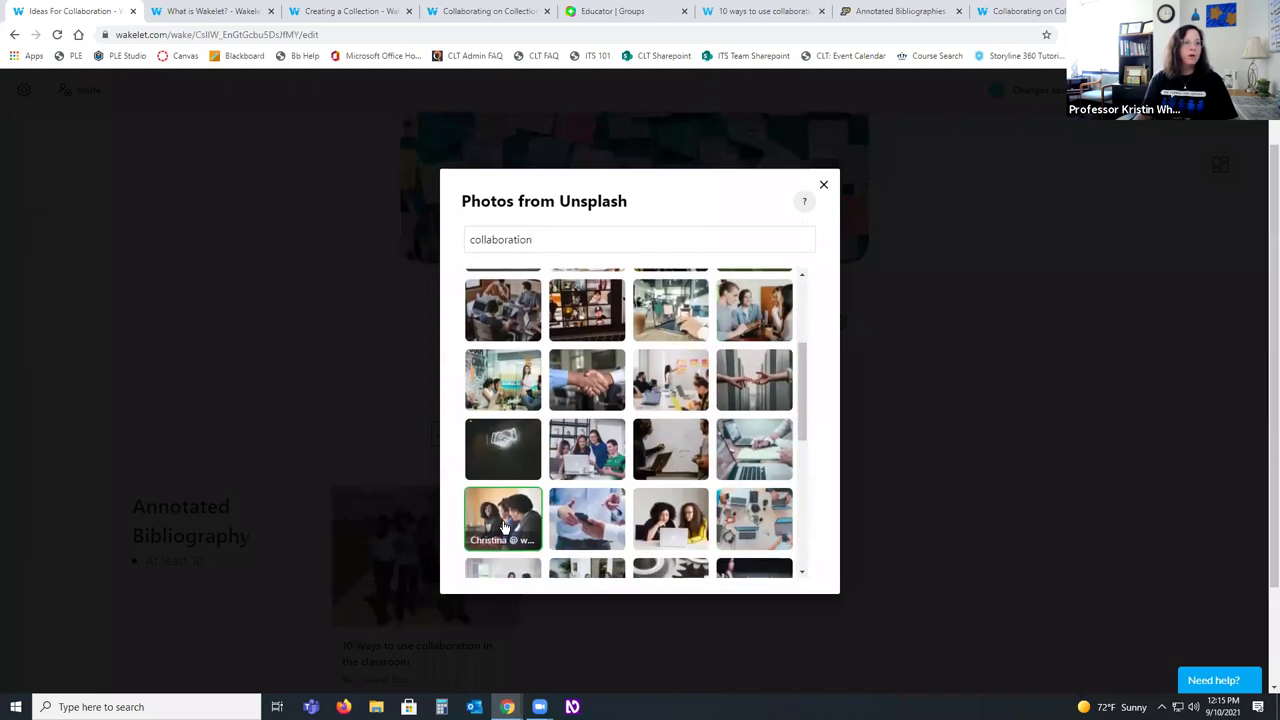
left_click(500, 518)
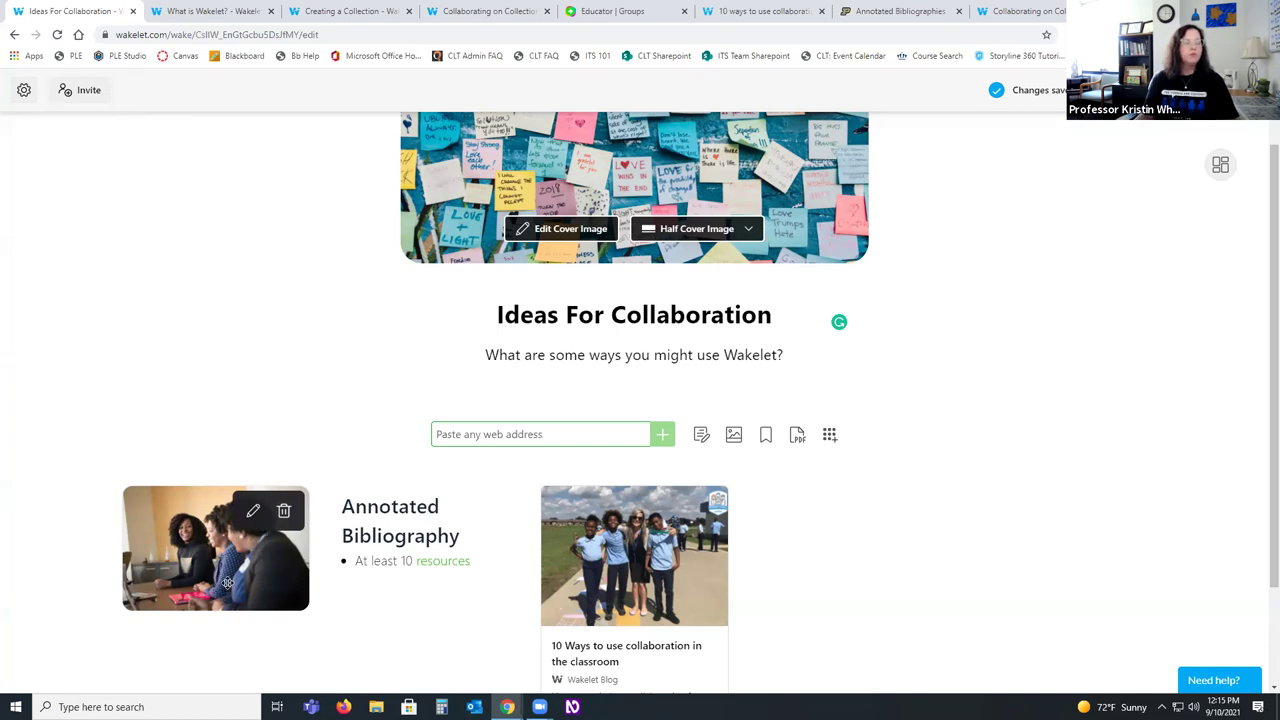
Step: Caption the added photo "Example of people collaborating" and finish editing the image card
left_click(254, 513)
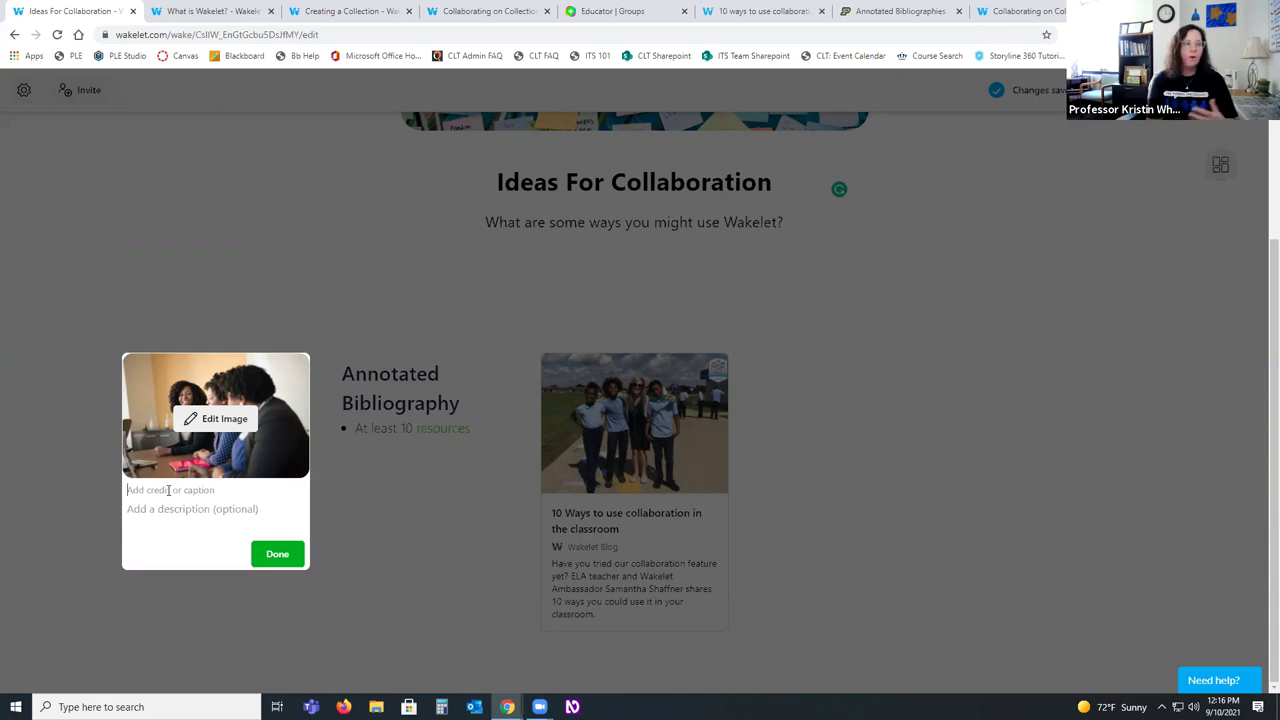
left_click(168, 490)
type("Example c")
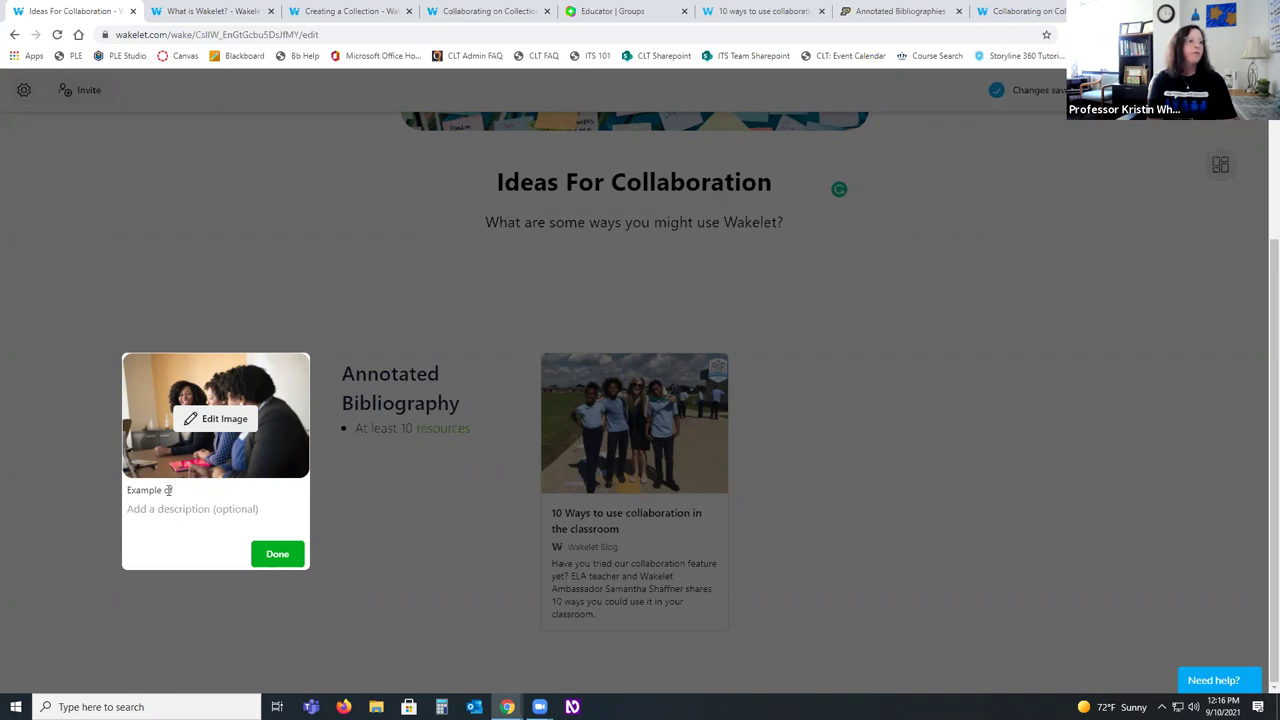
type("f people col")
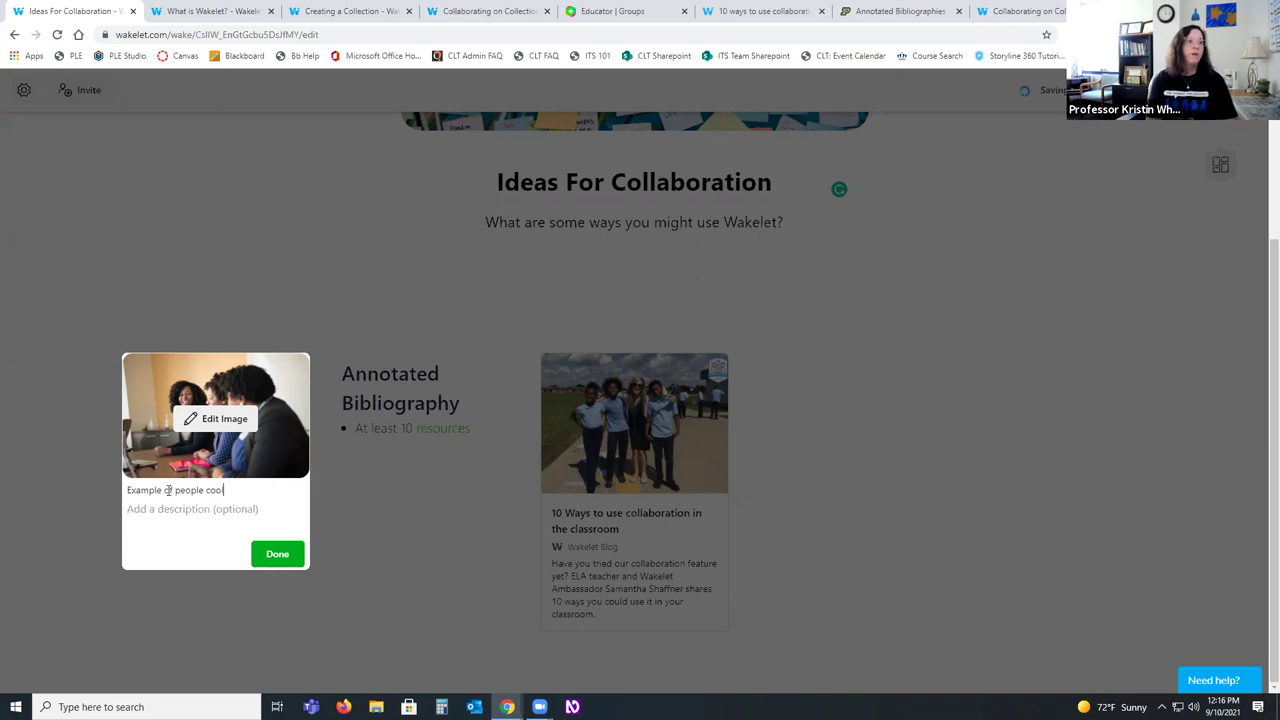
type("laborating")
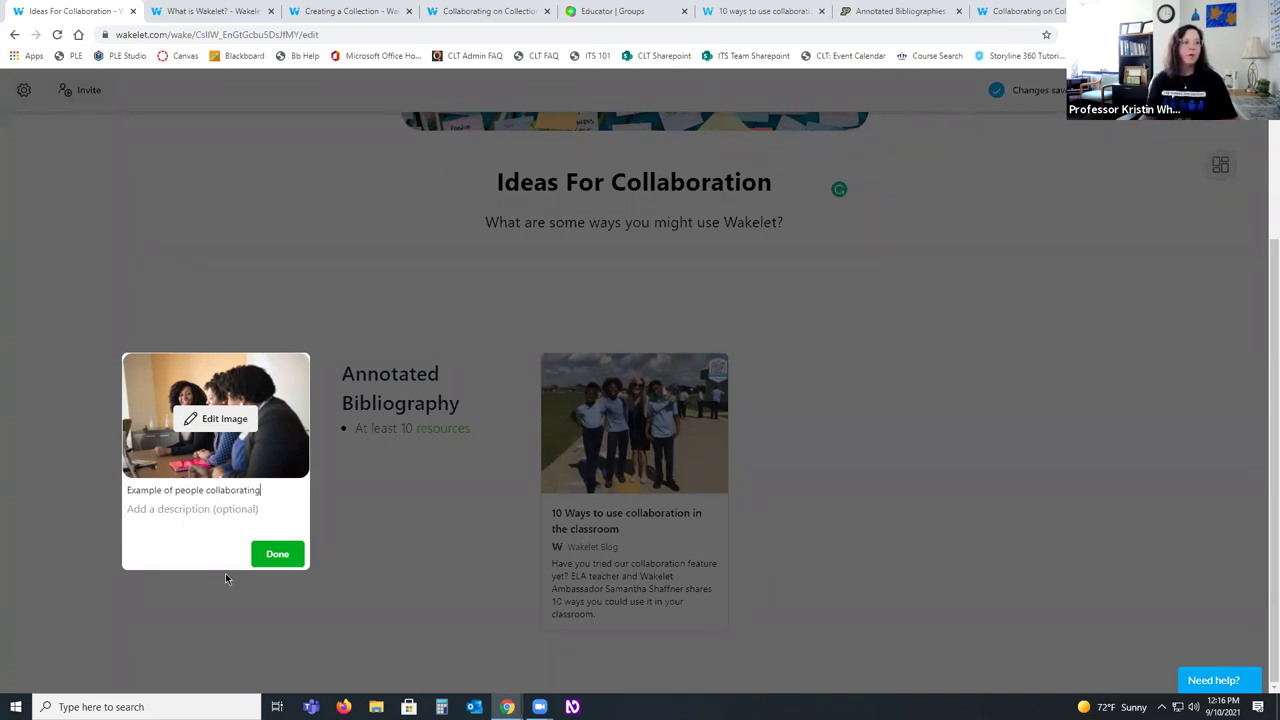
left_click(277, 555)
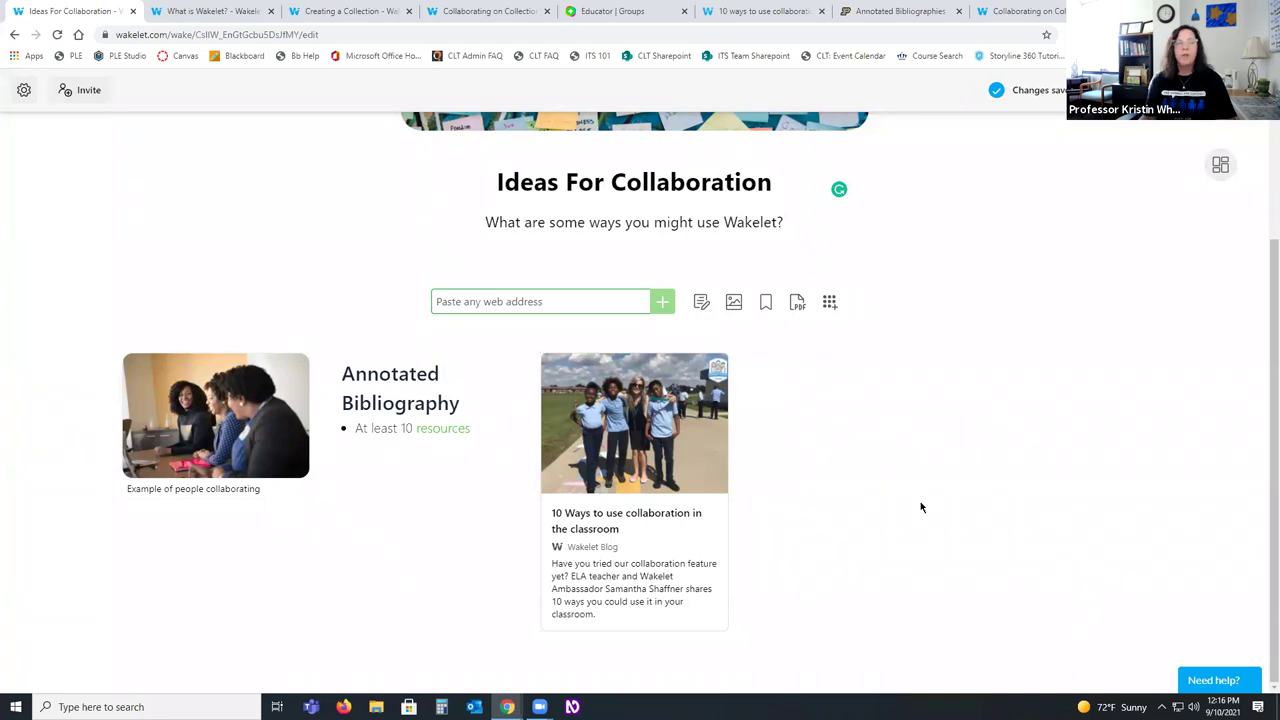
Step: View the bookmarks available for the collection and close the list without adding any
left_click(766, 303)
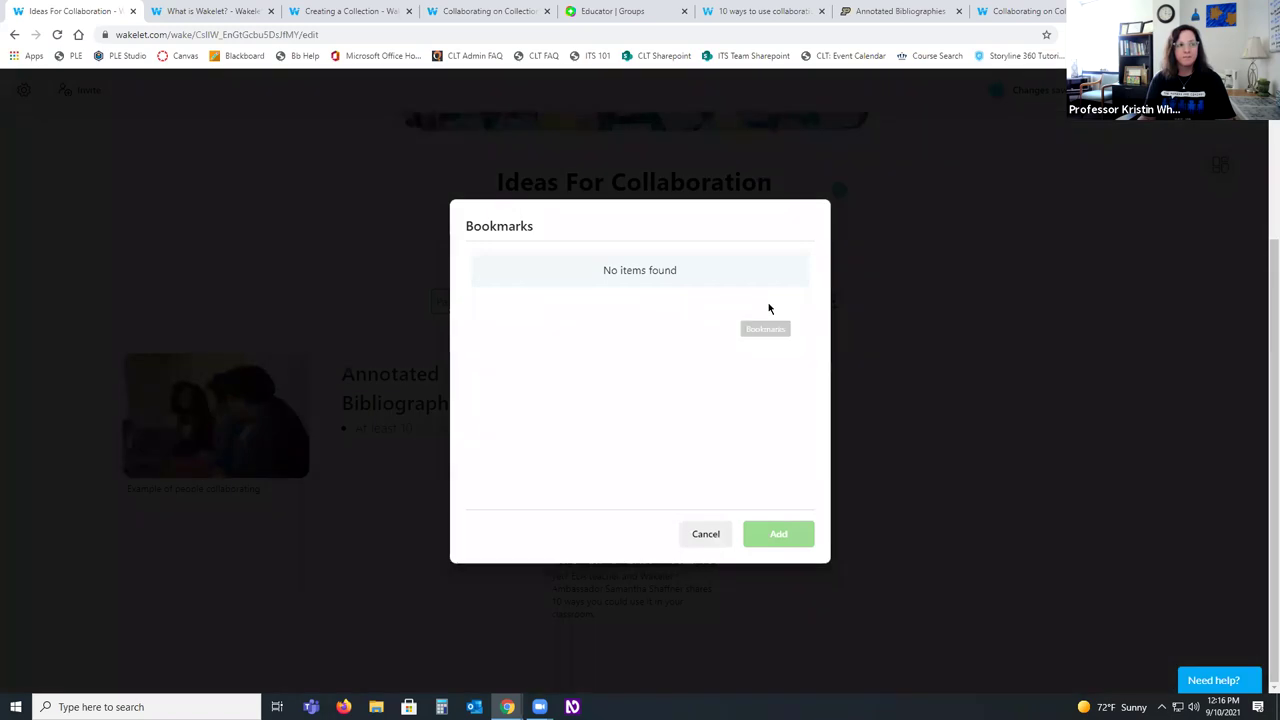
left_click(706, 535)
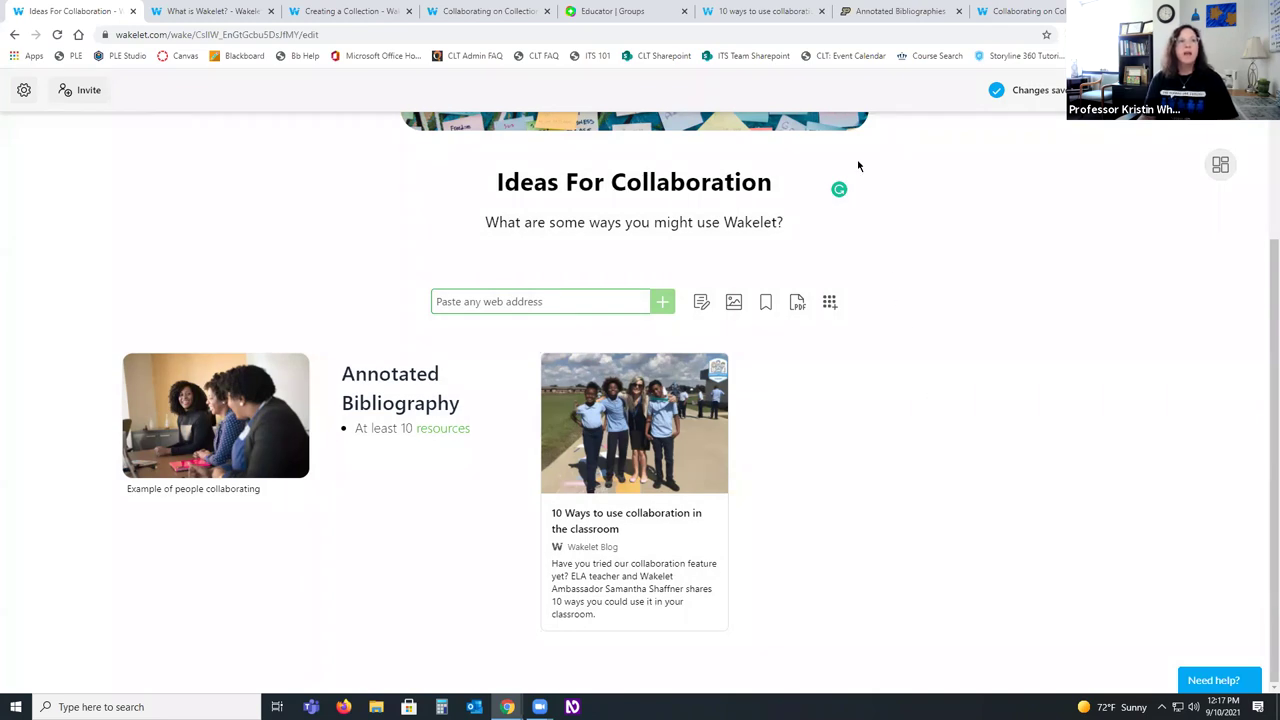
Step: Save the Purdue OWL Annotated Bibliographies page to the Rise and Shine space's Ideas For Collaboration collection with the Wakelet extension, and close the save dialog
left_click(910, 15)
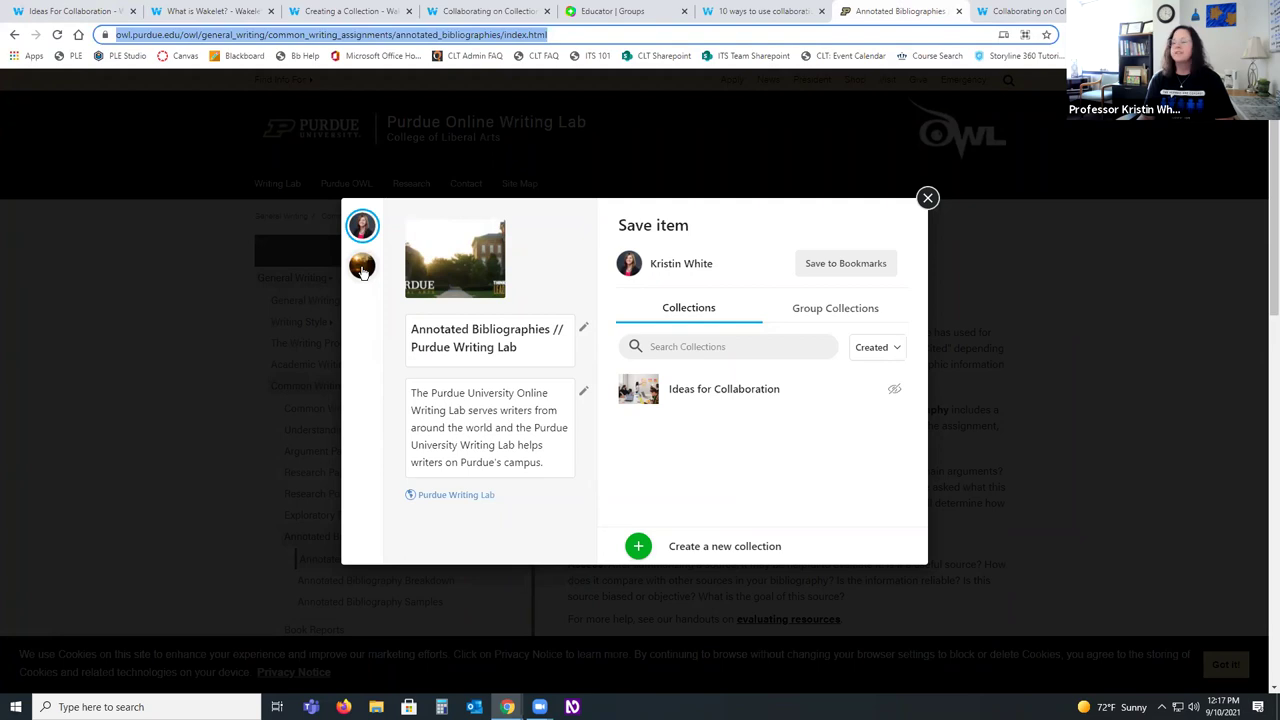
left_click(363, 268)
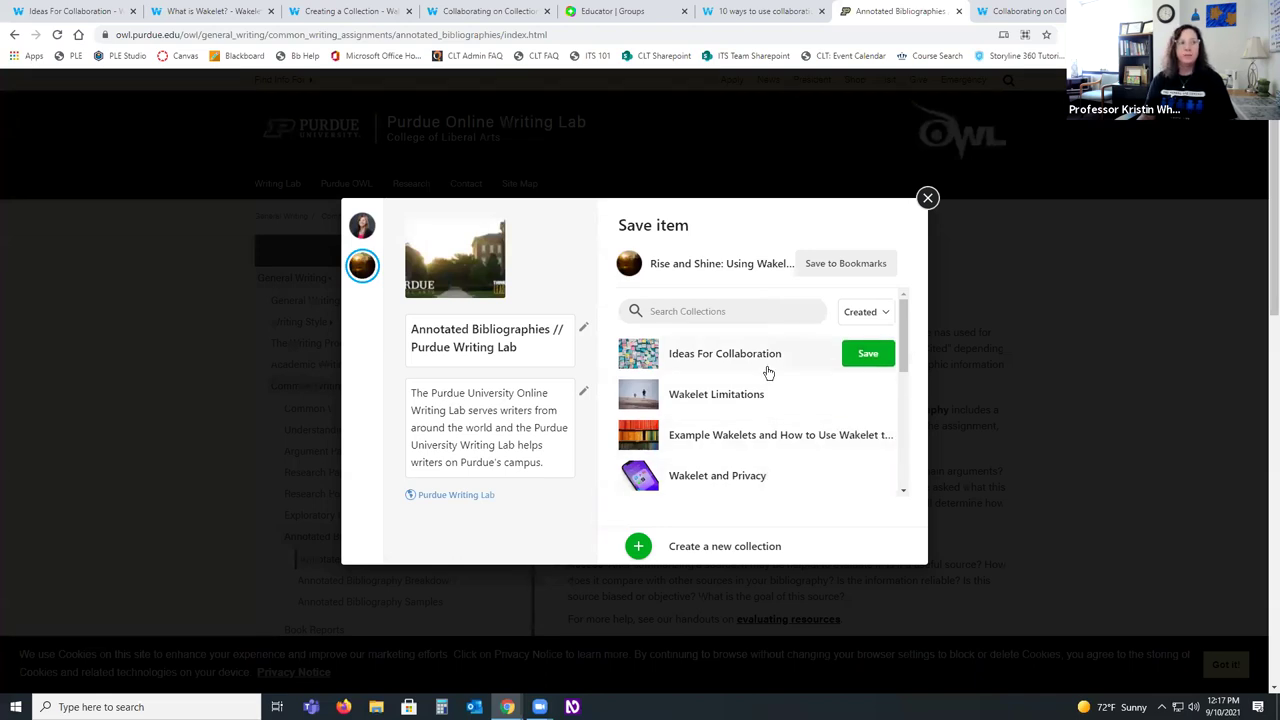
left_click(868, 355)
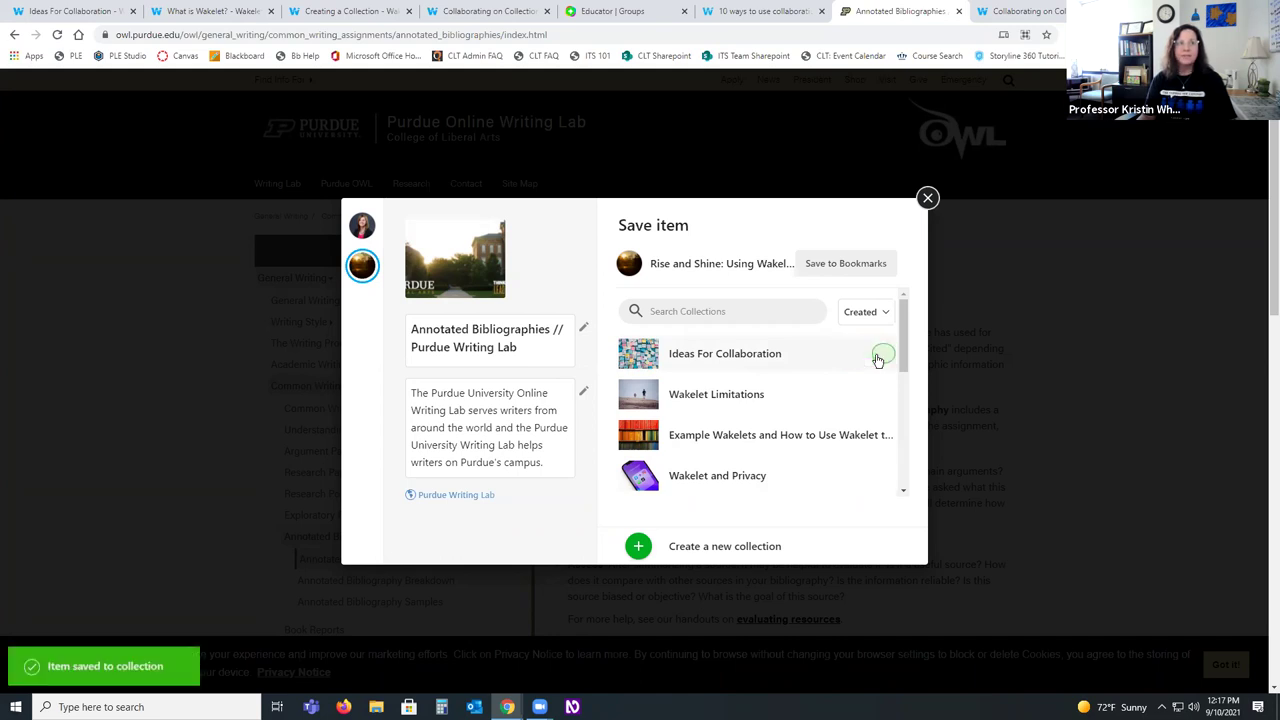
left_click(928, 197)
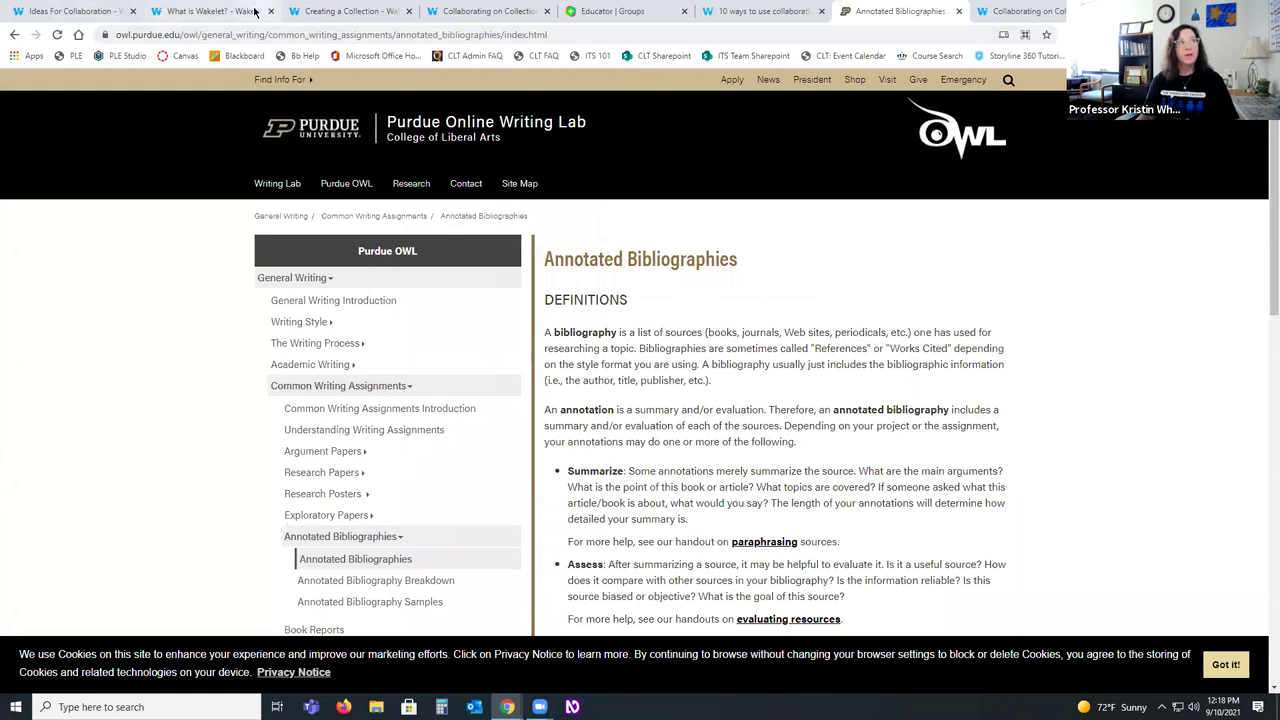
Step: Return to the Ideas For Collaboration collection and reload it to check its items
left_click(74, 12)
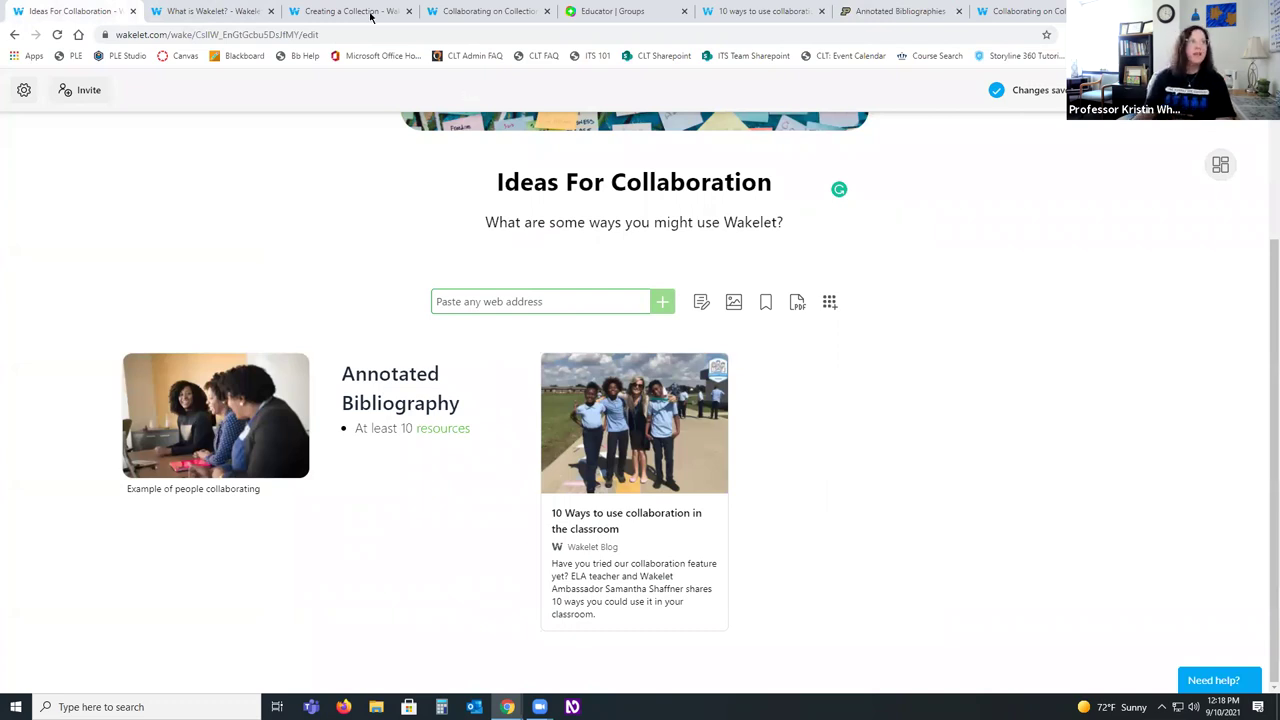
left_click(57, 34)
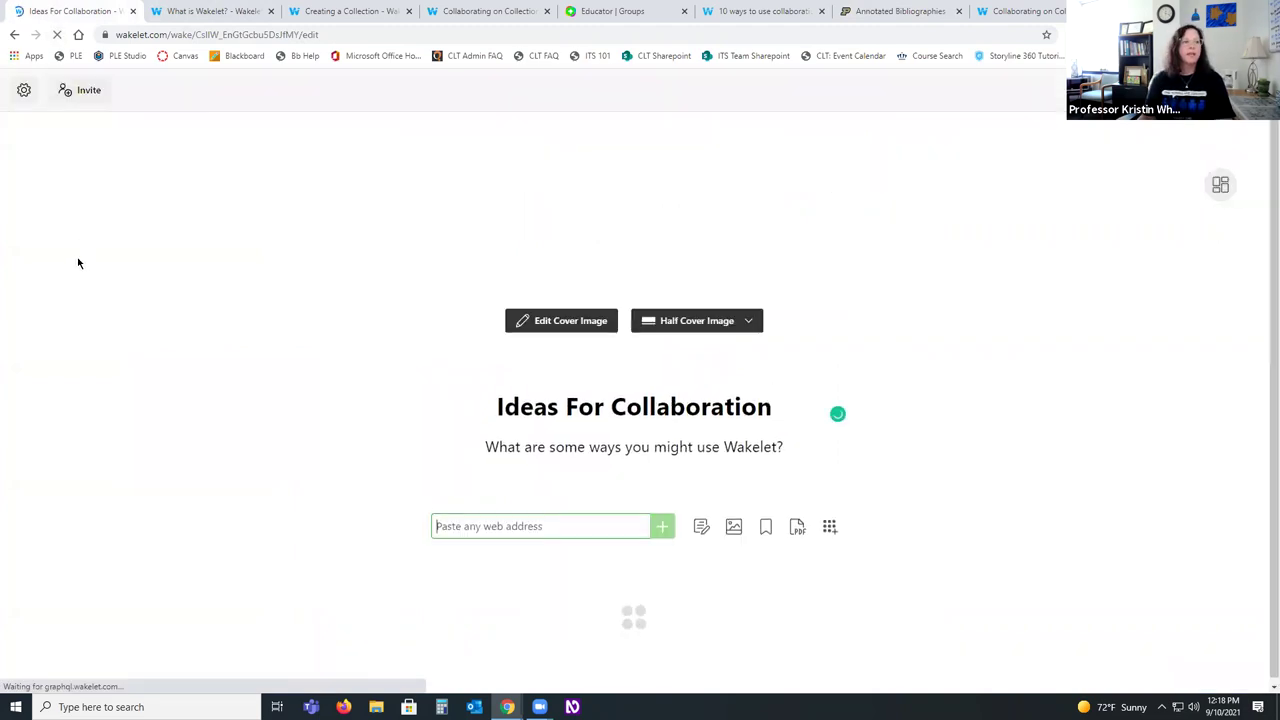
scroll(297, 434, "down", 2)
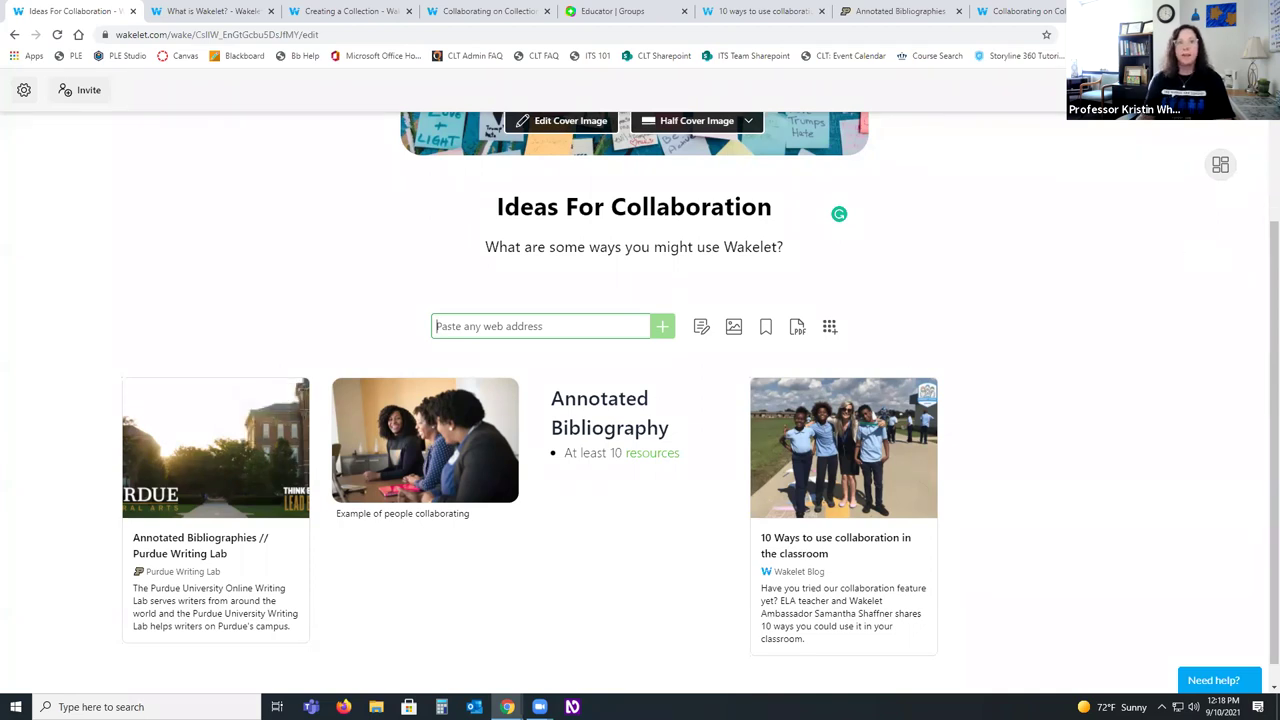
Step: Open the Rise and Shine space's bookmarks and preview selecting and editing the "Closed captions" bookmark, cancelling both
left_click(14, 34)
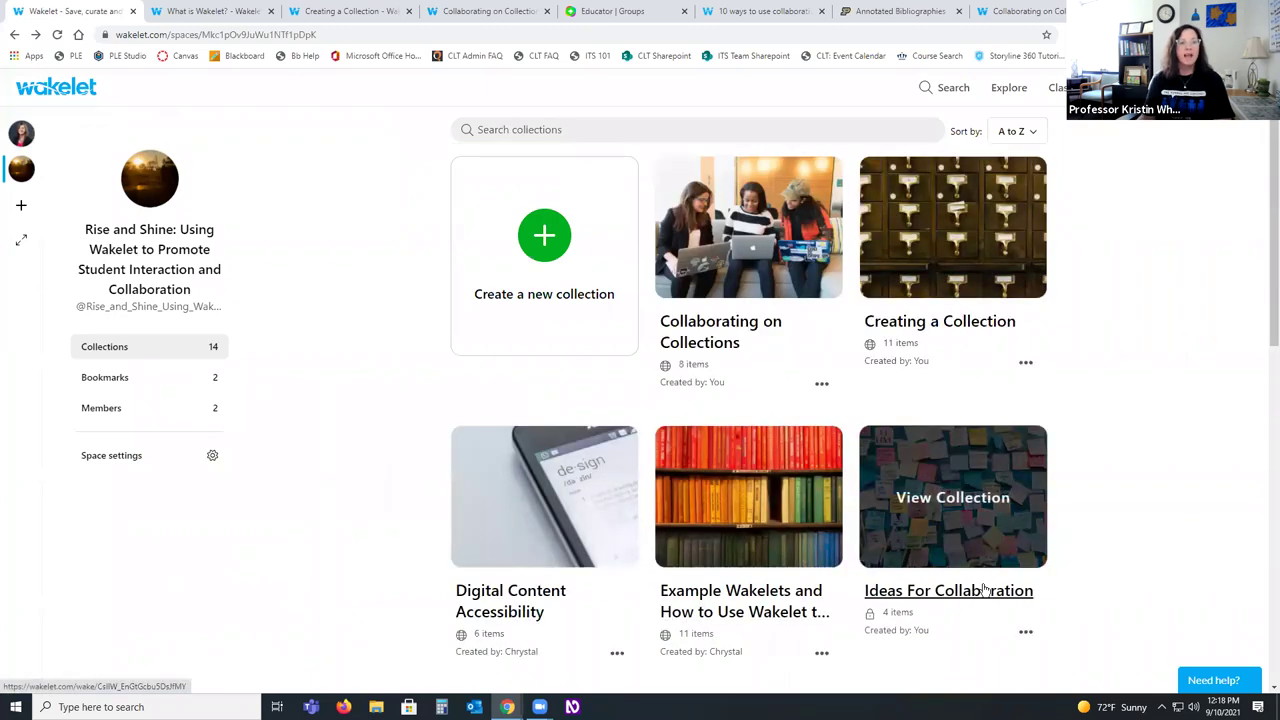
left_click(118, 381)
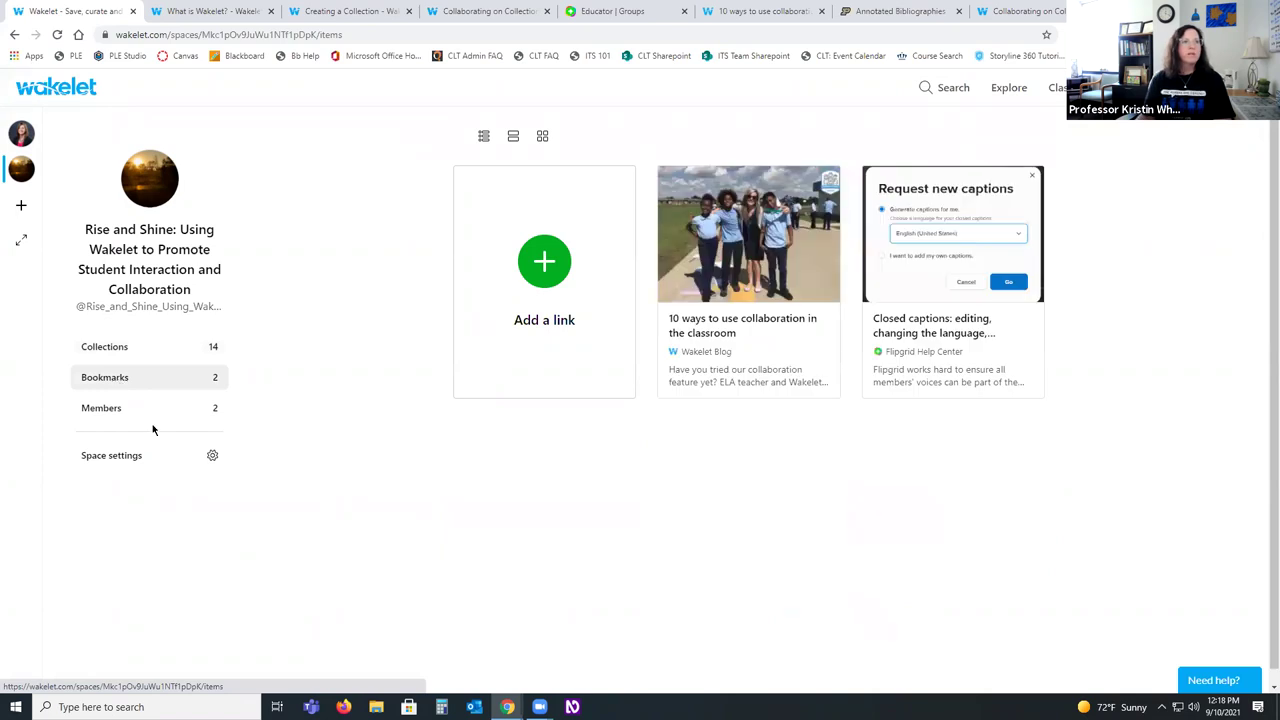
mouse_move(768, 380)
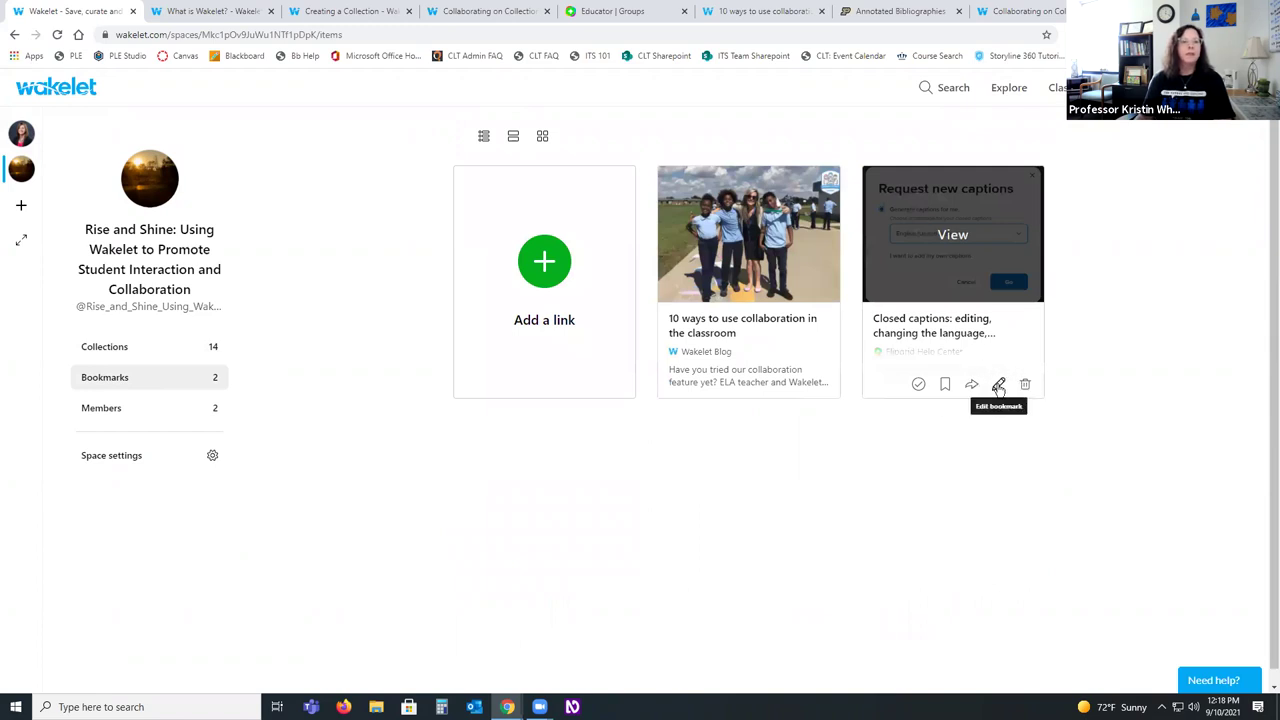
left_click(918, 384)
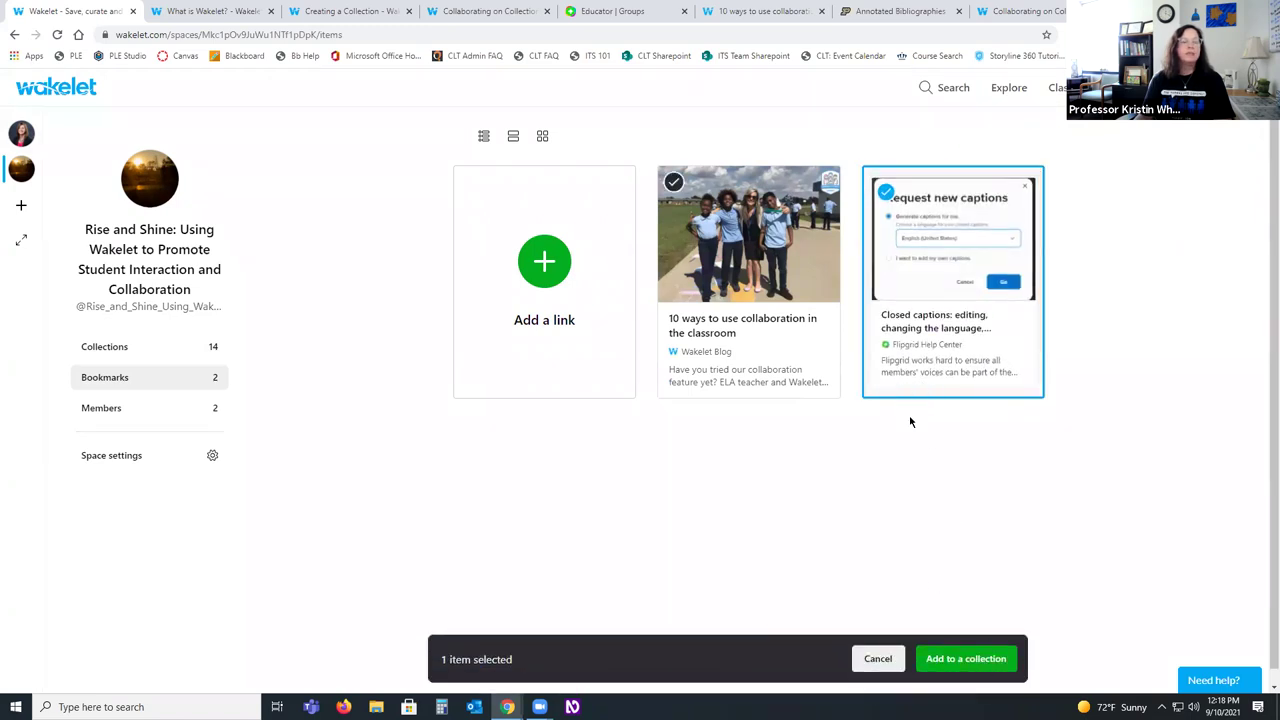
left_click(877, 658)
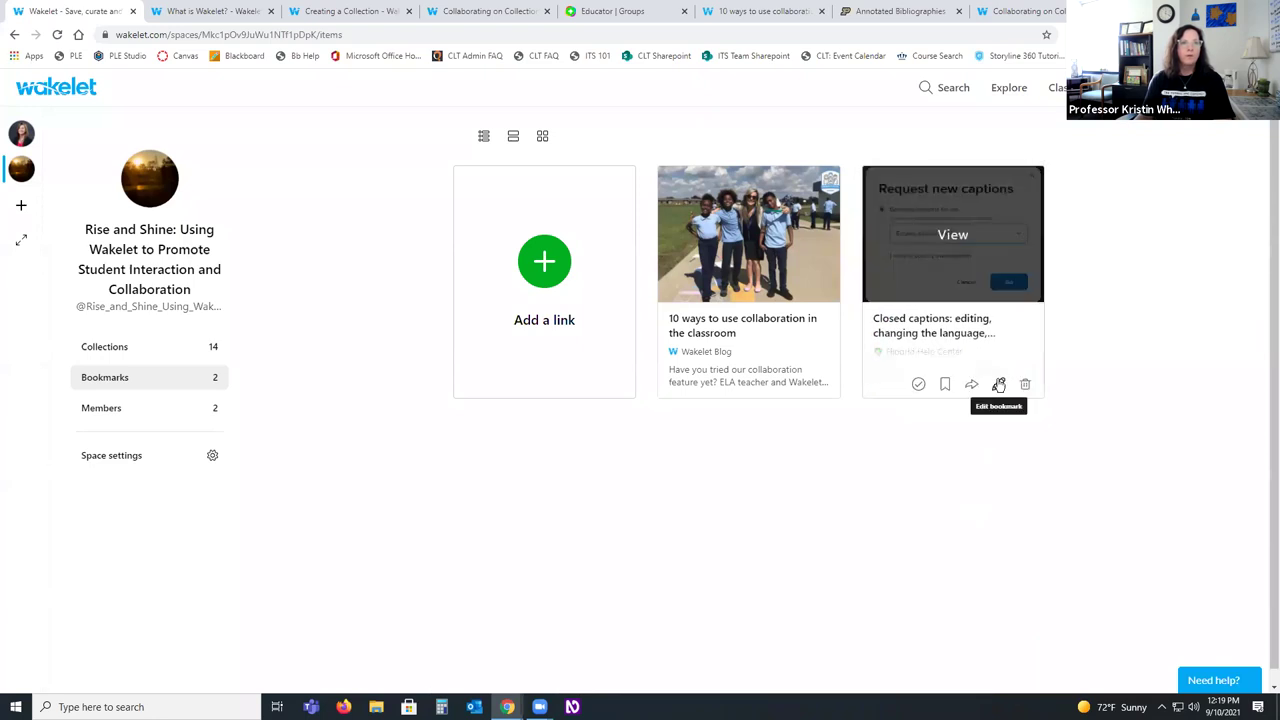
left_click(998, 386)
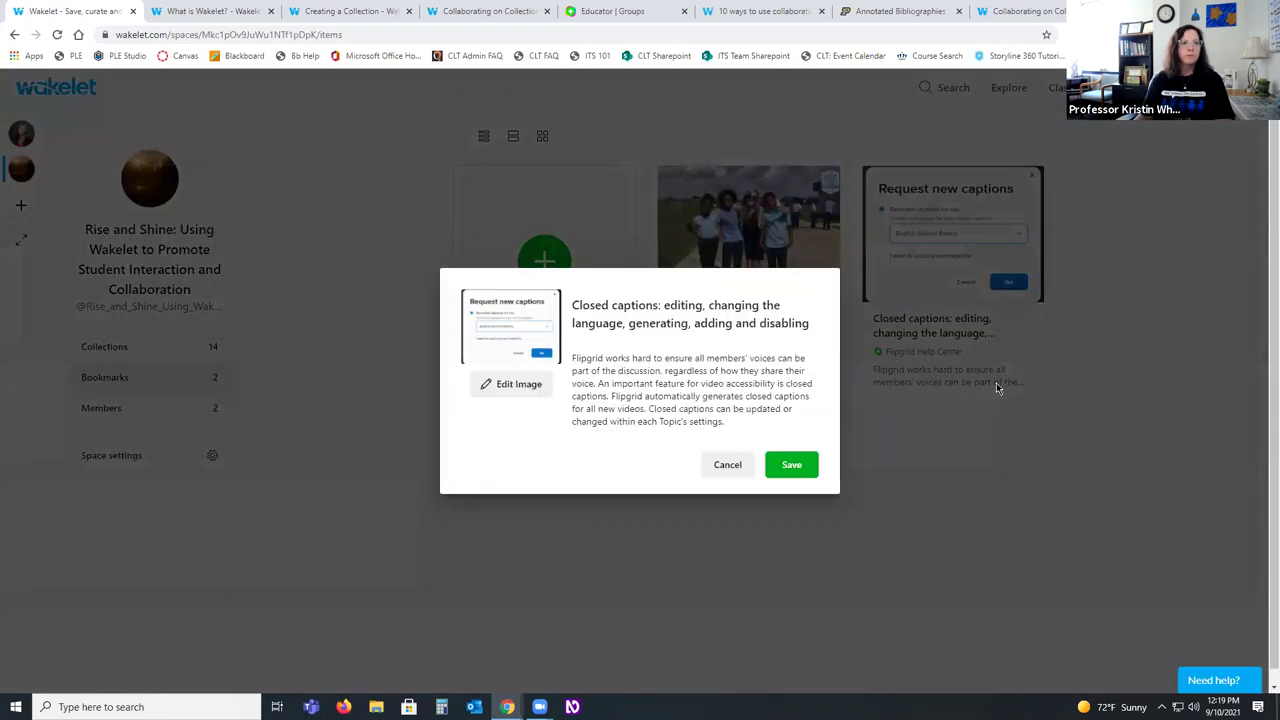
left_click(727, 467)
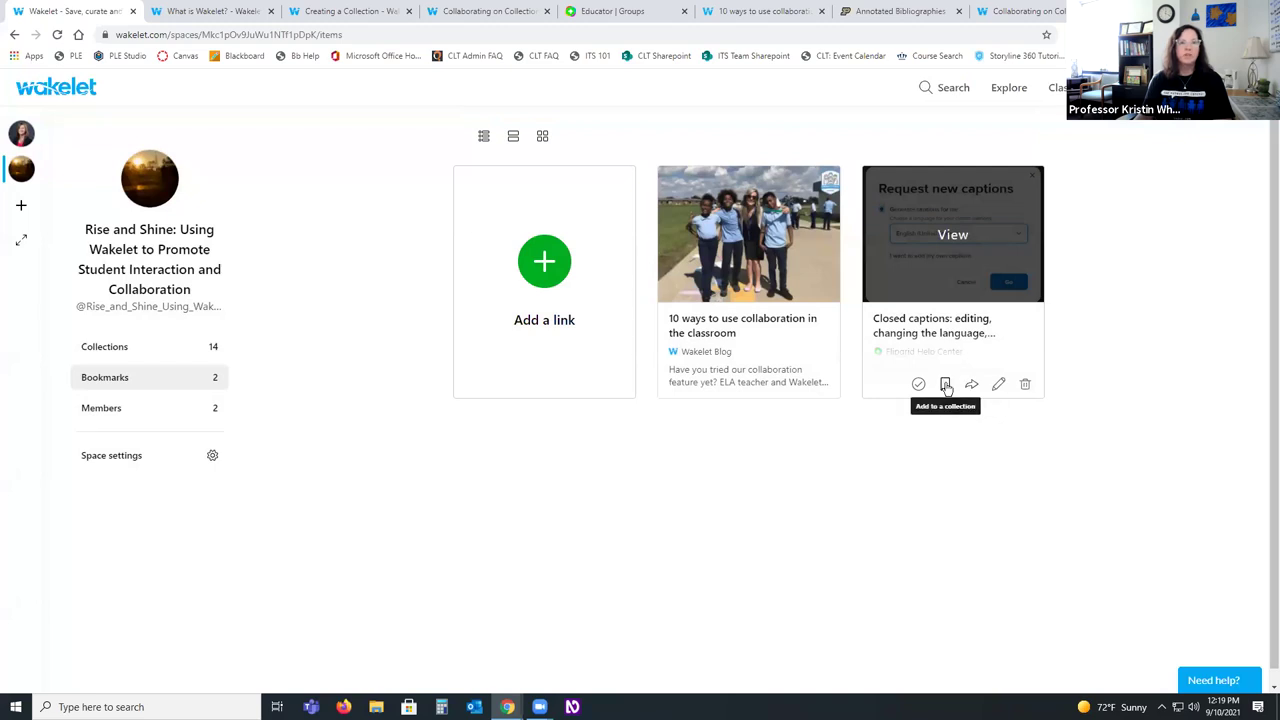
Step: Add the "Closed captions" bookmark to the Ideas For Collaboration collection in the Rise and Shine space
left_click(945, 386)
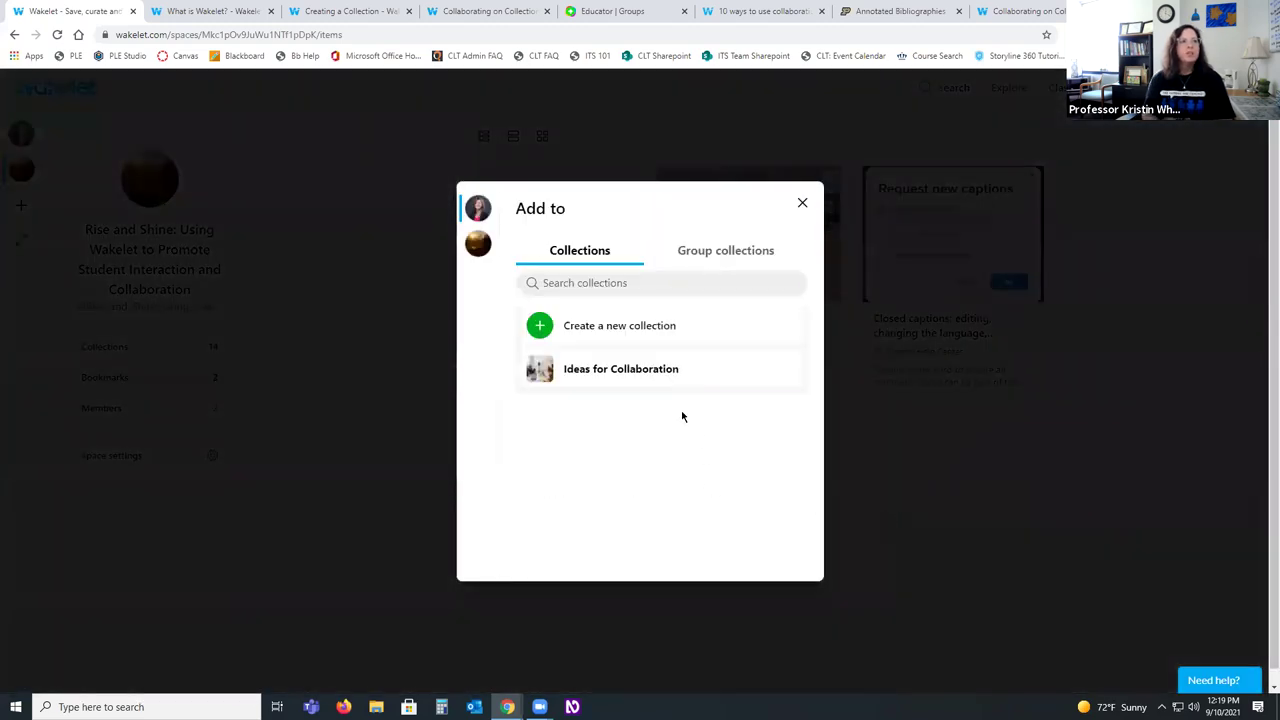
left_click(478, 243)
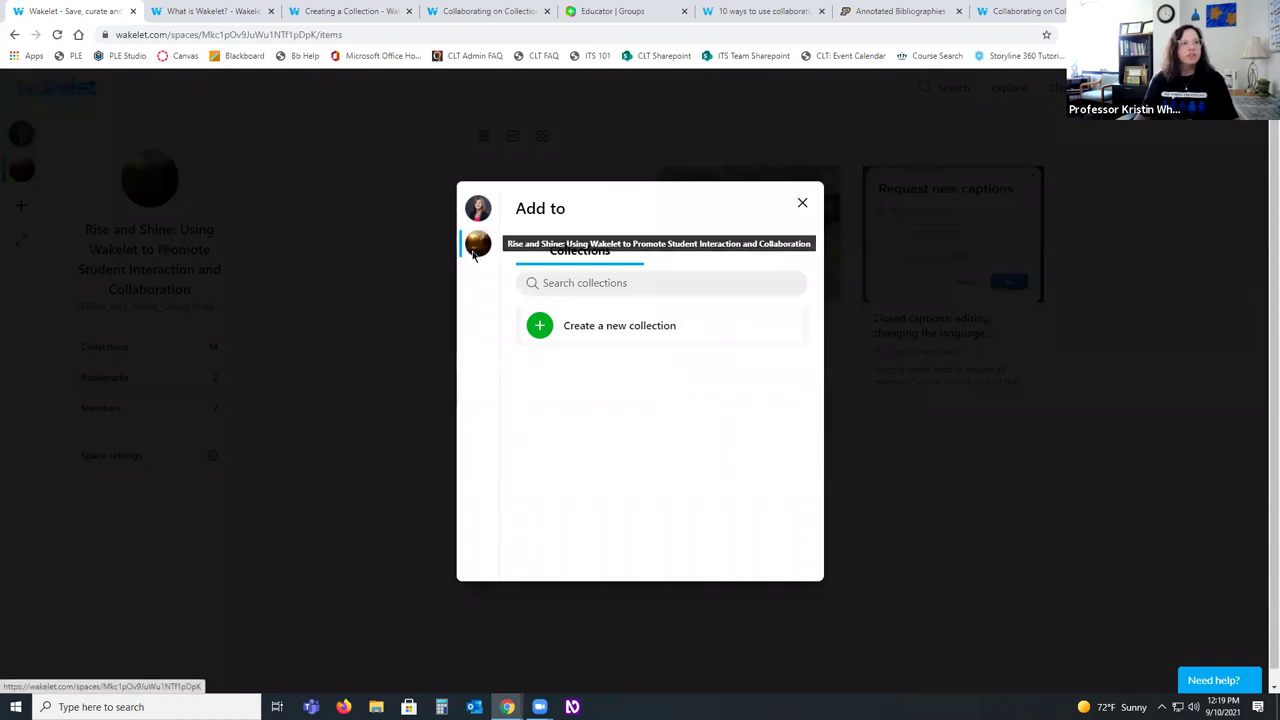
mouse_move(620, 378)
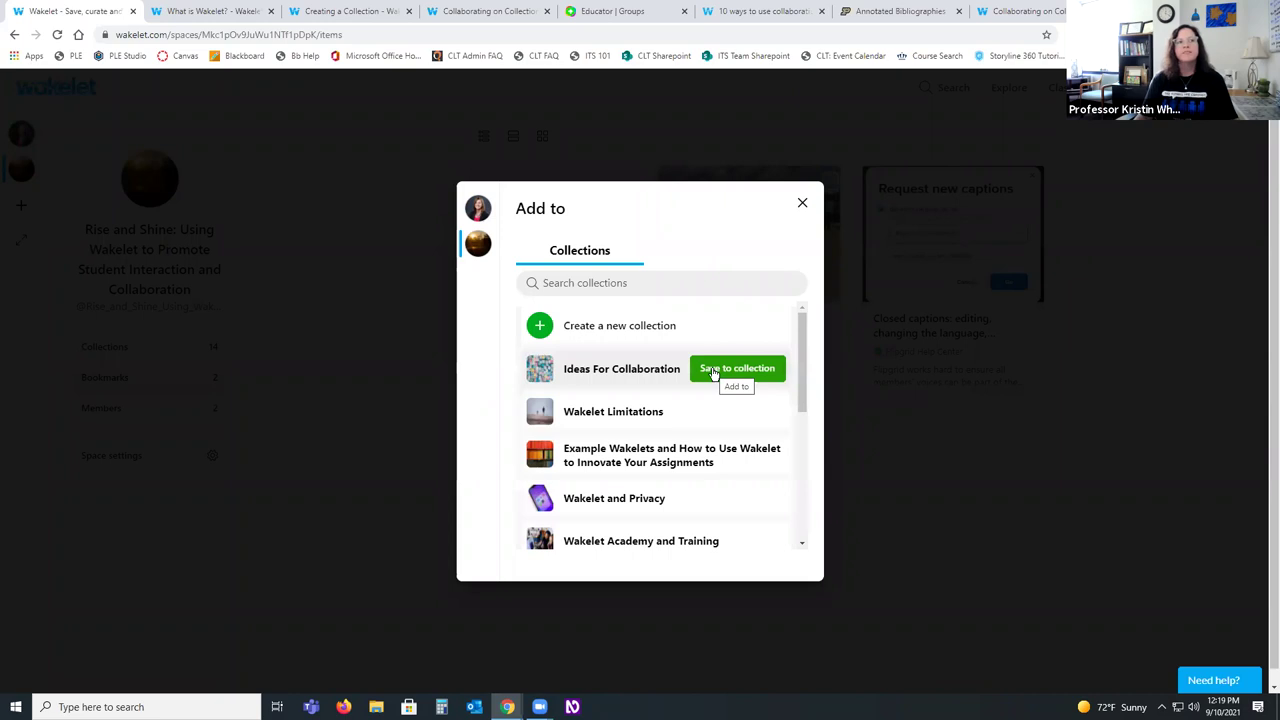
left_click(712, 370)
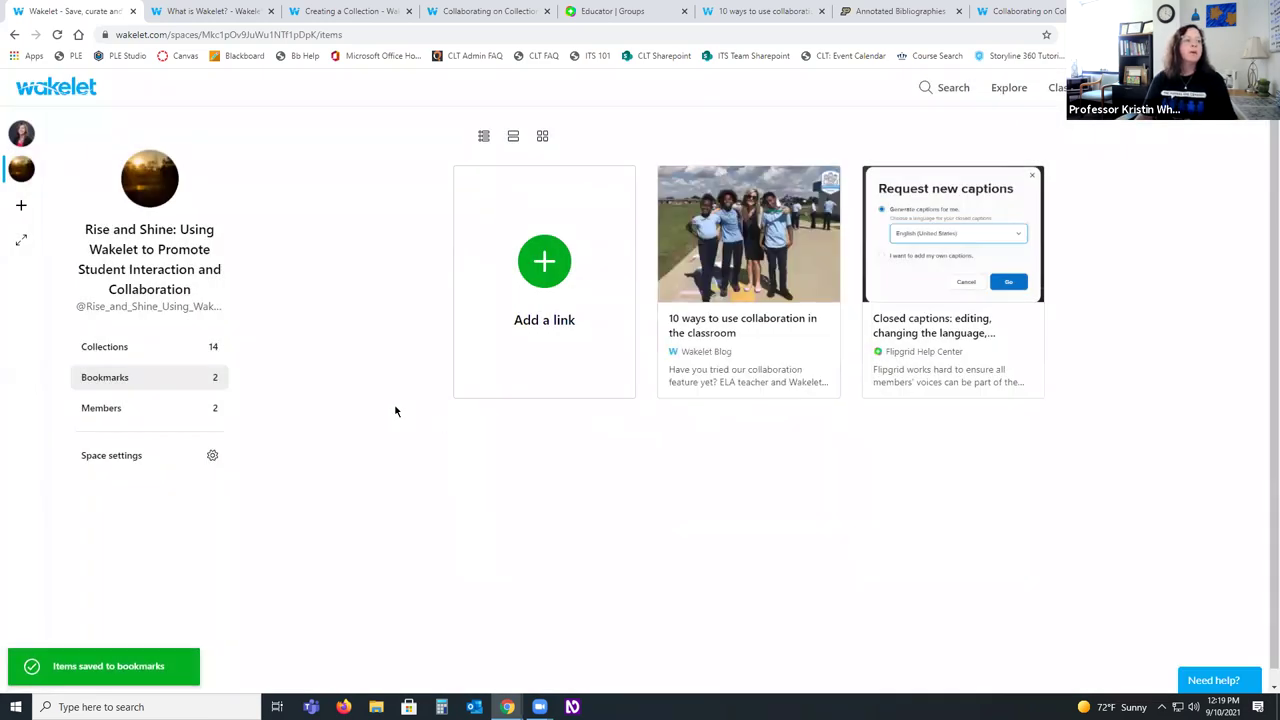
Step: Open the Ideas For Collaboration collection from the space's collections and examine its items
left_click(117, 348)
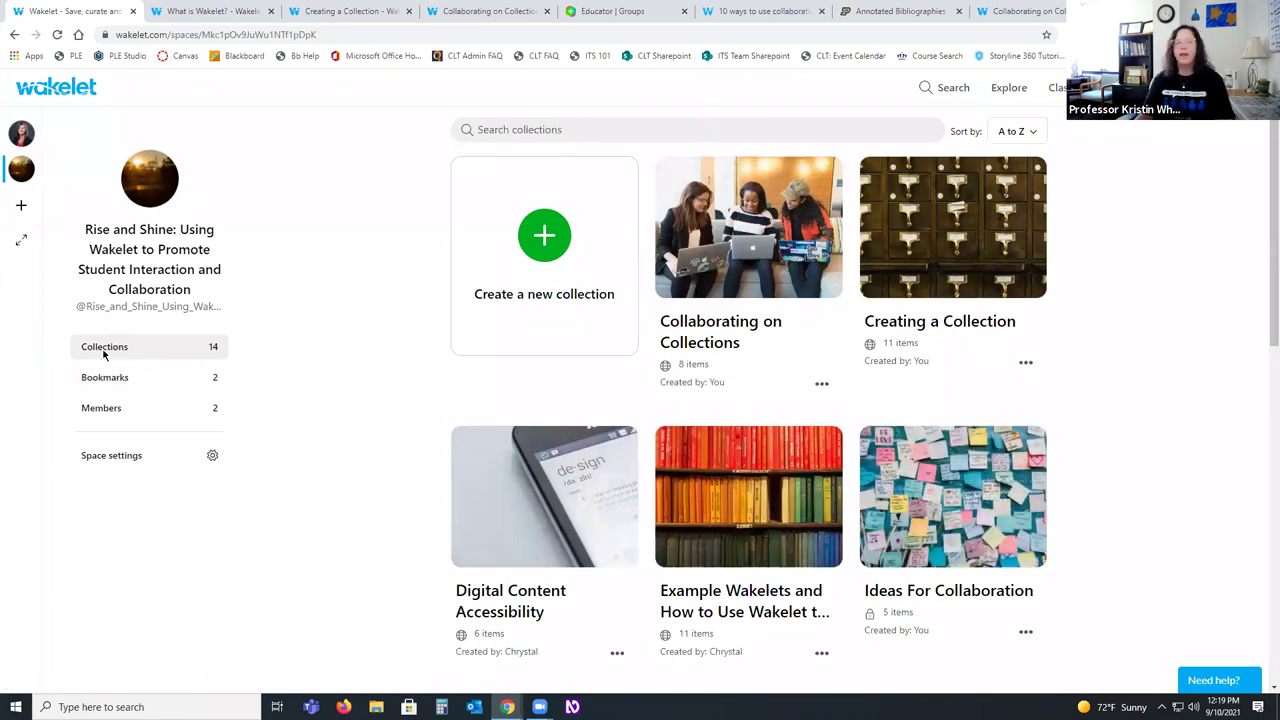
scroll(1085, 520, "down", 1)
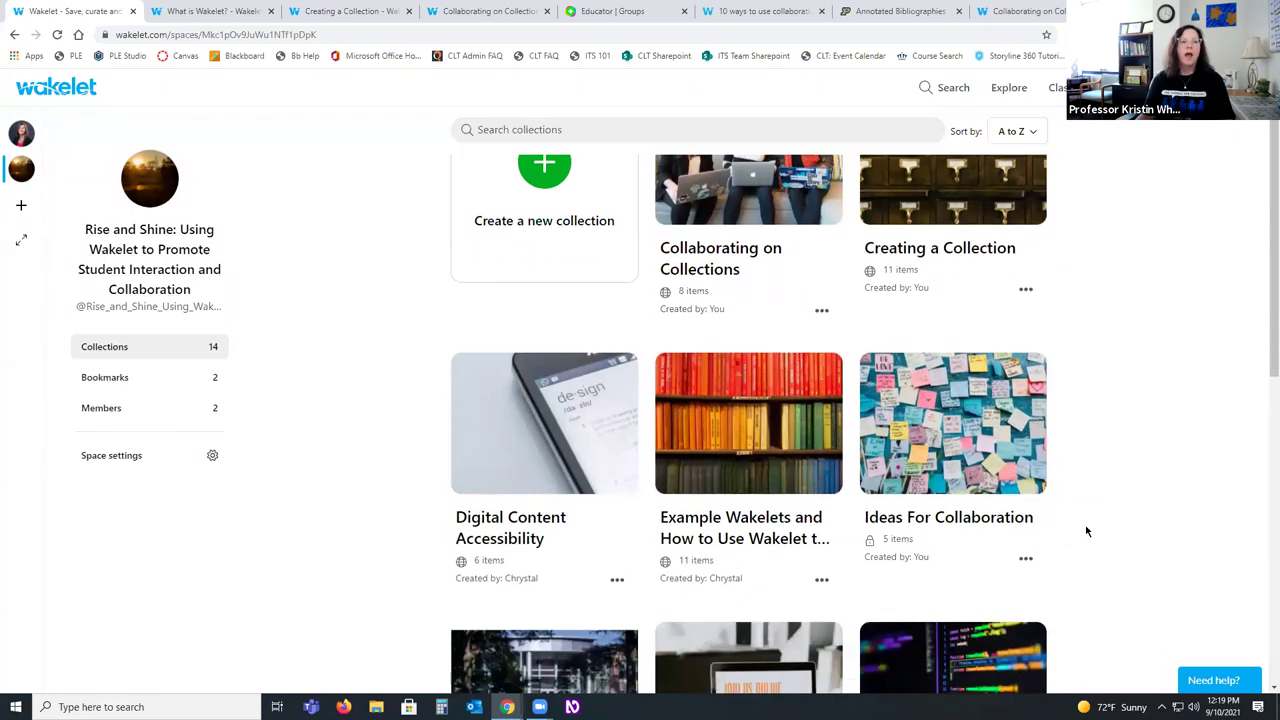
scroll(1061, 502, "down", 1)
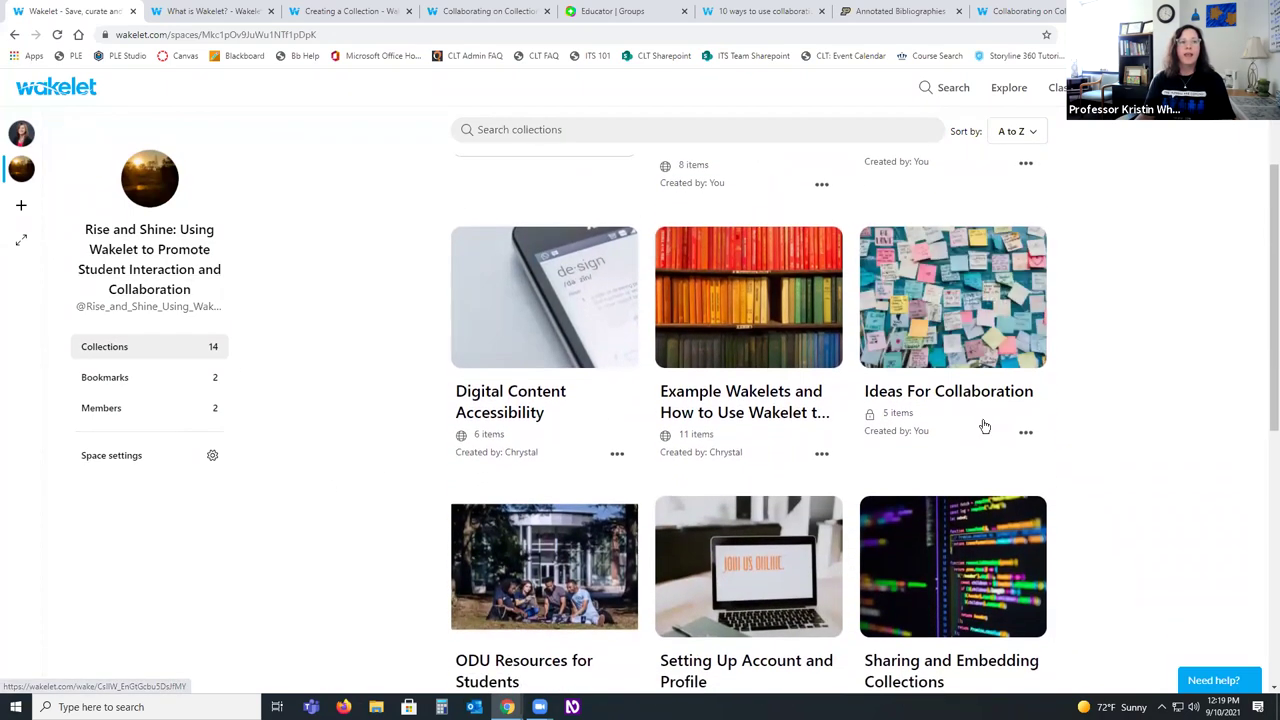
left_click(962, 302)
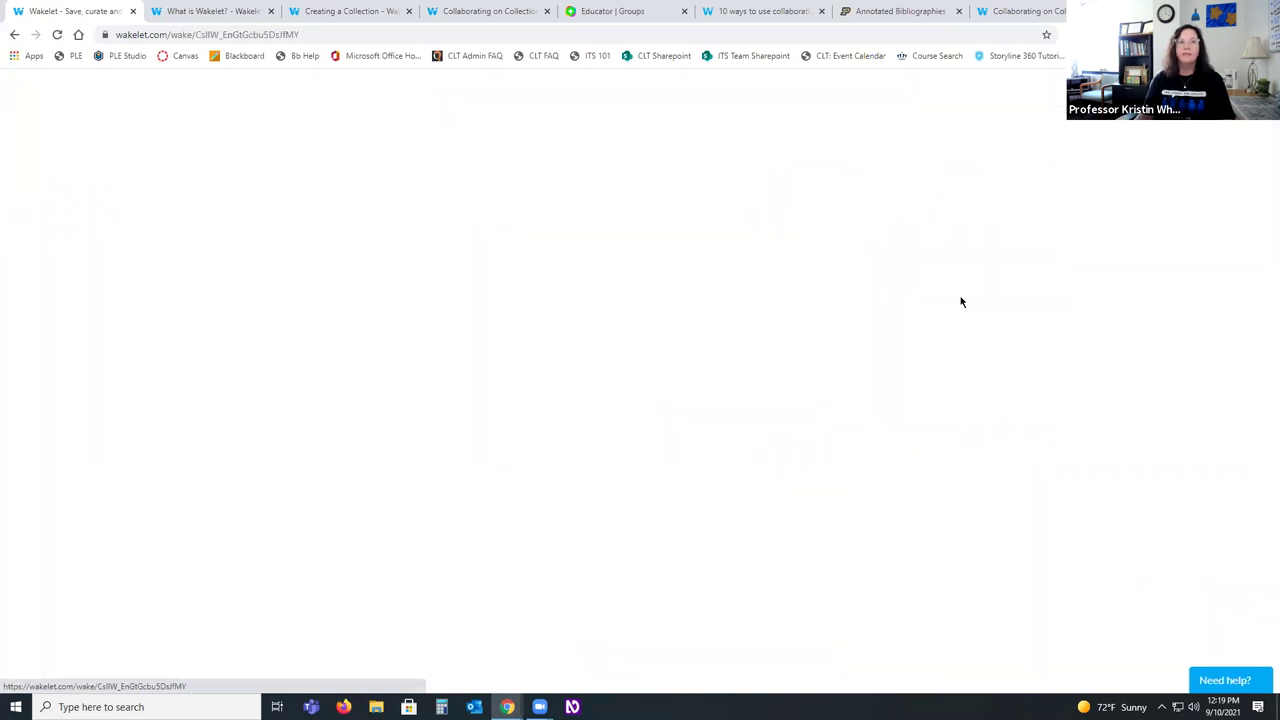
scroll(166, 506, "down", 3)
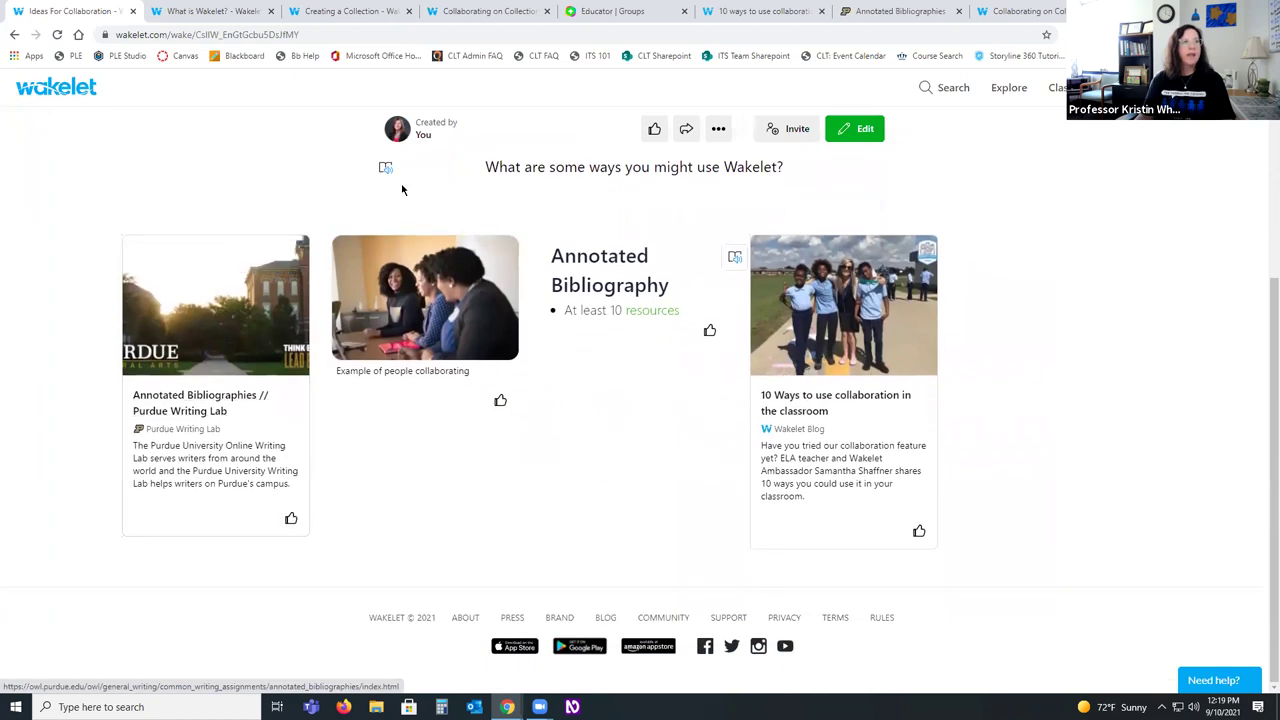
scroll(860, 300, "up", 3)
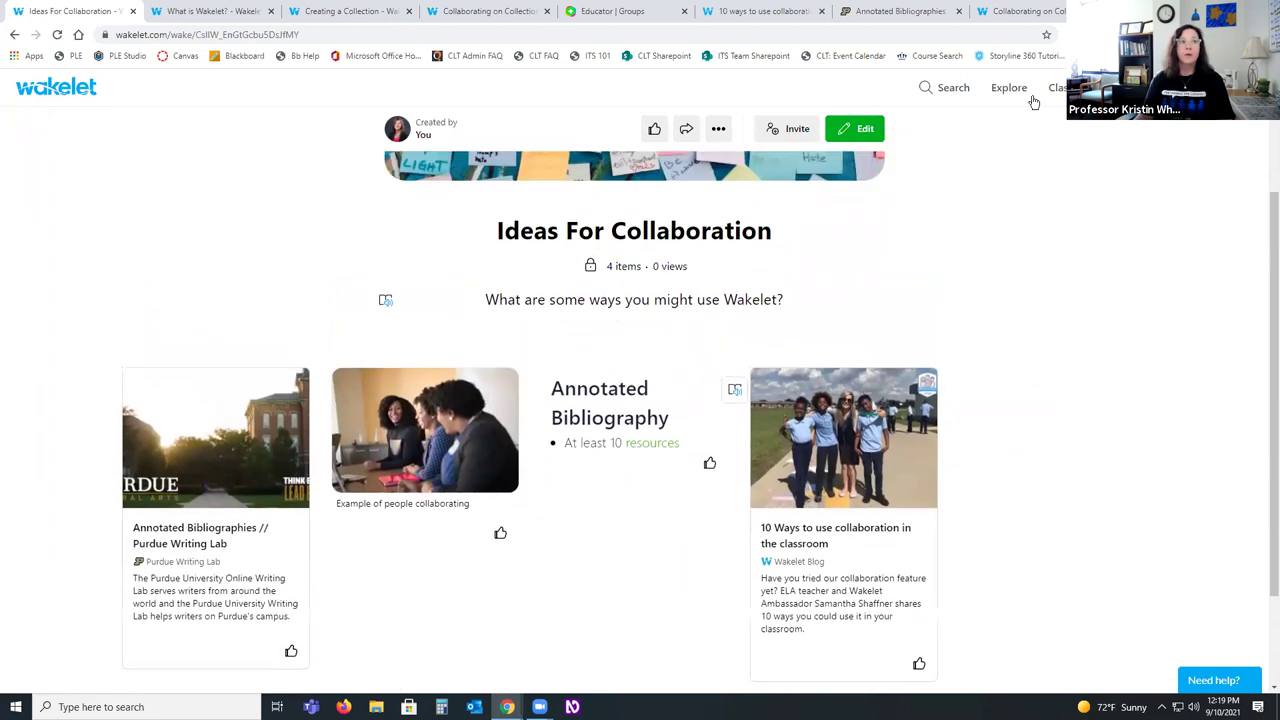
Step: Open the collection for editing, check the bookmarks available to add, and close the list without adding any
left_click(855, 128)
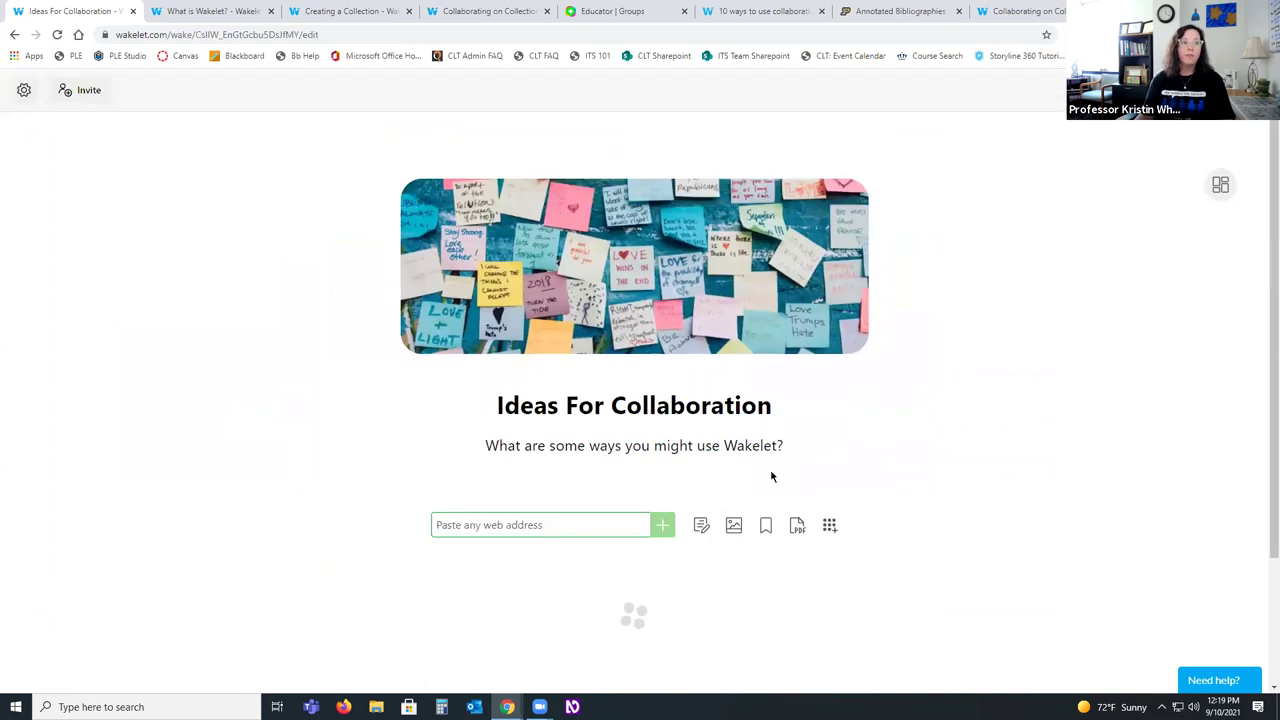
scroll(871, 443, "down", 1)
left_click(767, 398)
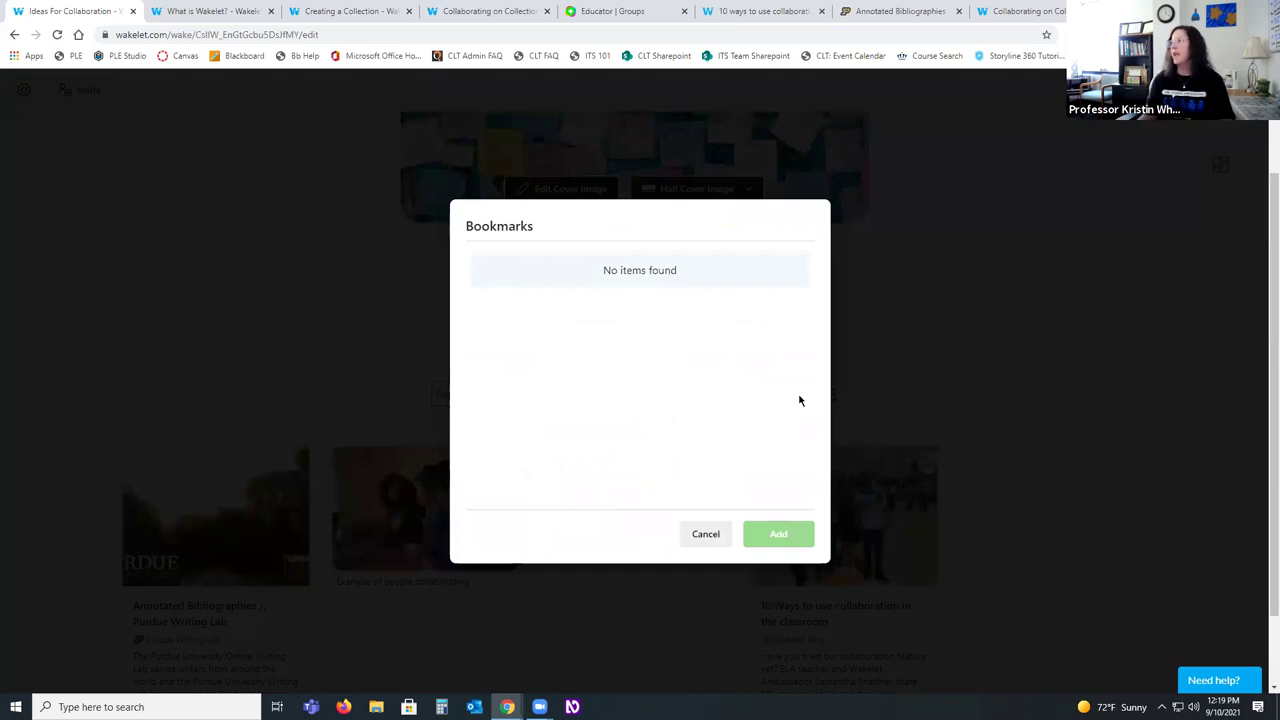
left_click(702, 533)
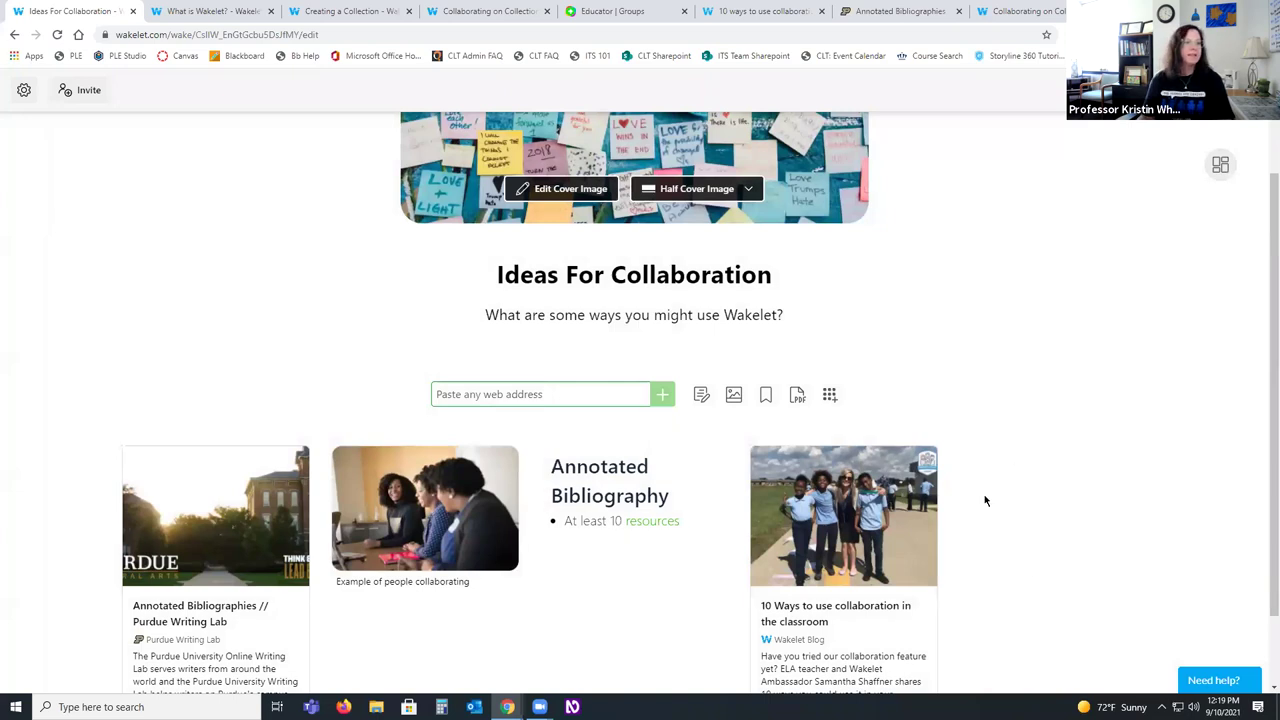
Step: Review the additional content types the collection accepts and the example tweet on the Collaborating on Collections page
scroll(1002, 536, "down", 2)
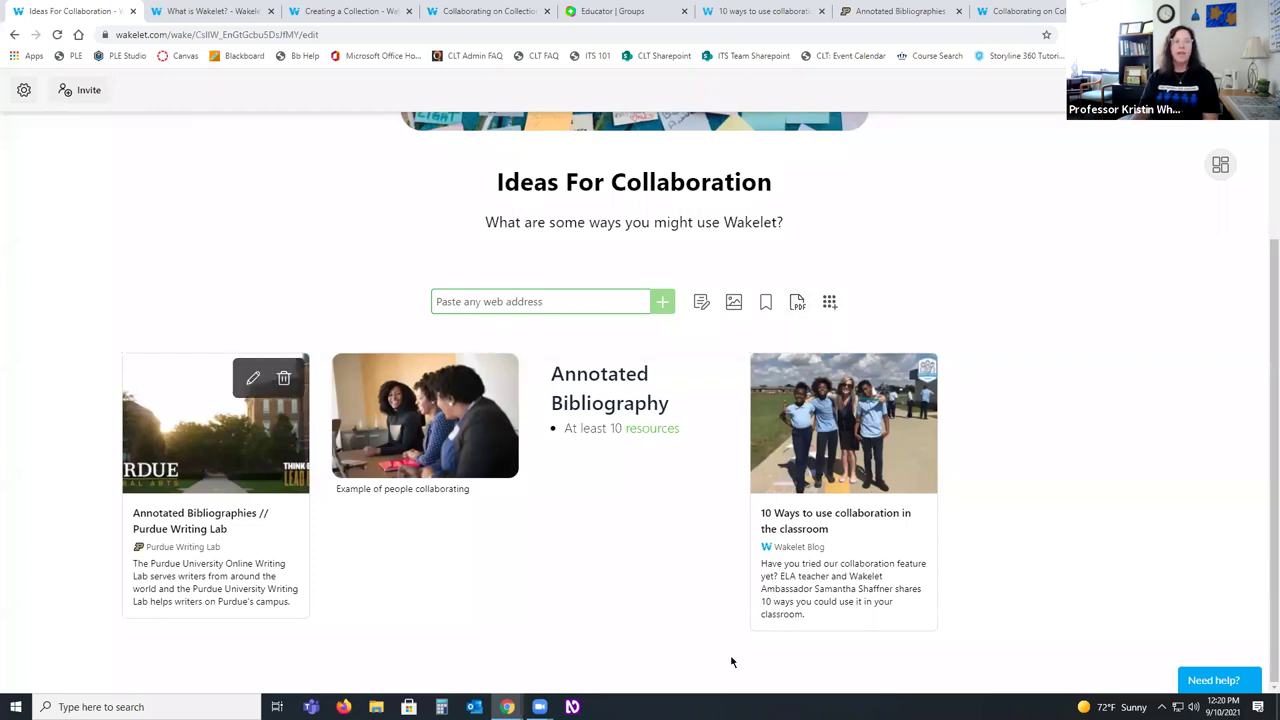
left_click(830, 305)
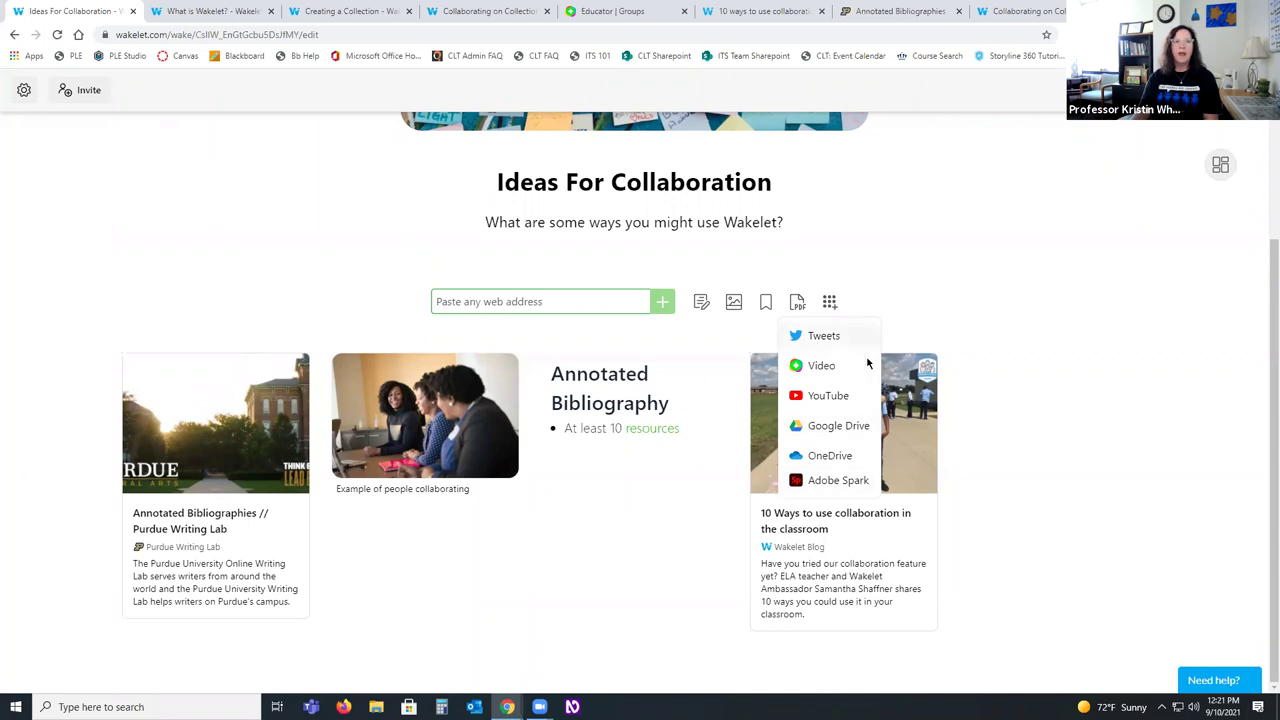
left_click(893, 262)
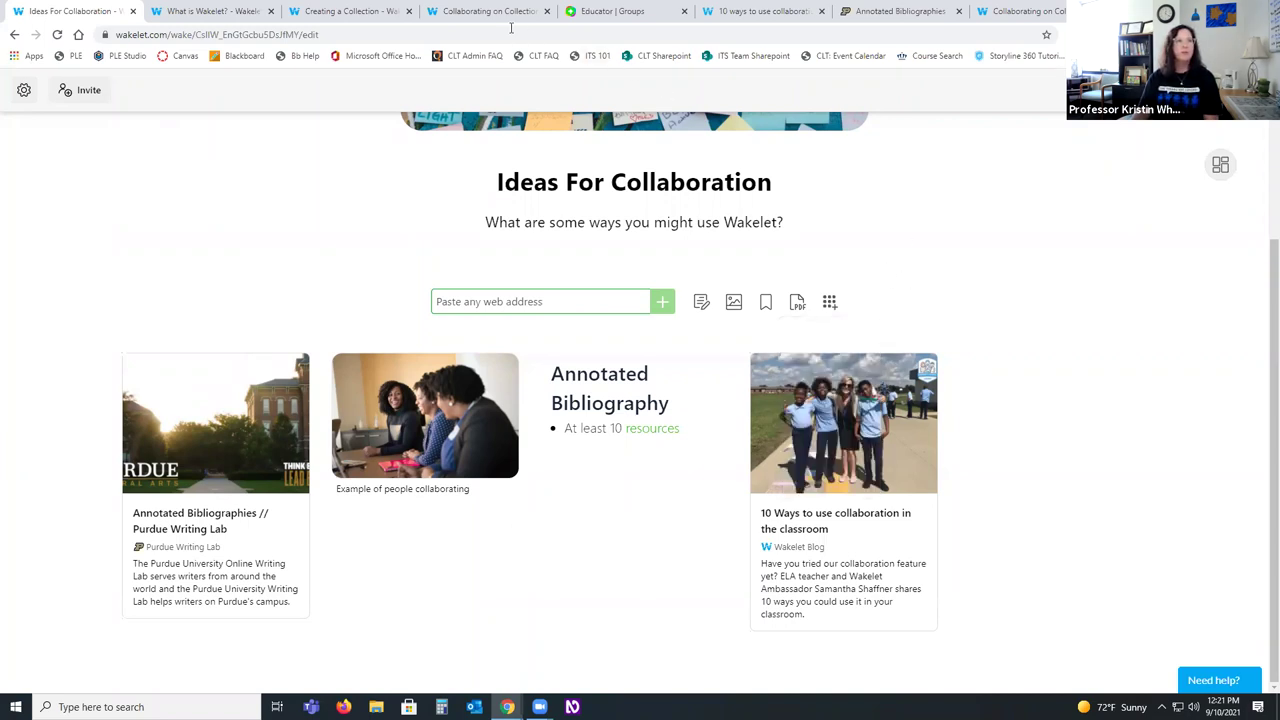
left_click(1036, 10)
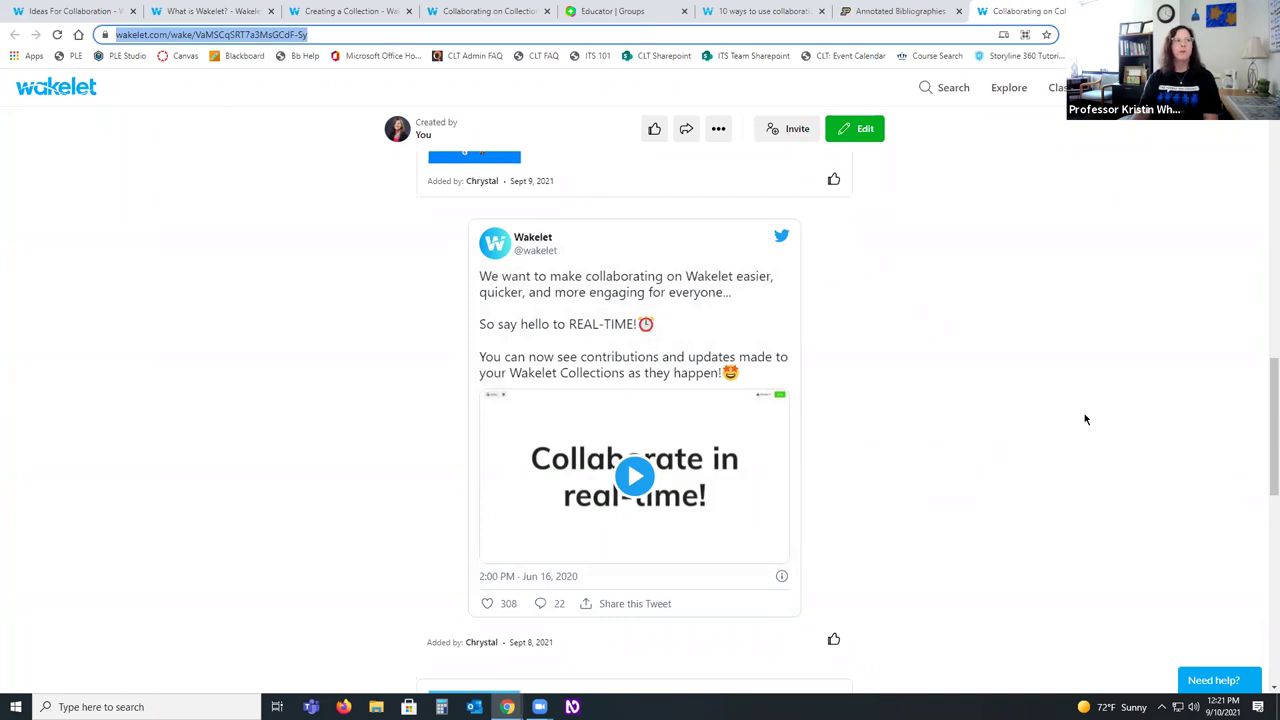
left_click(80, 10)
Step: Start adding a video item to the collection and retry the camera to open the Flipgrid recorder
left_click(831, 302)
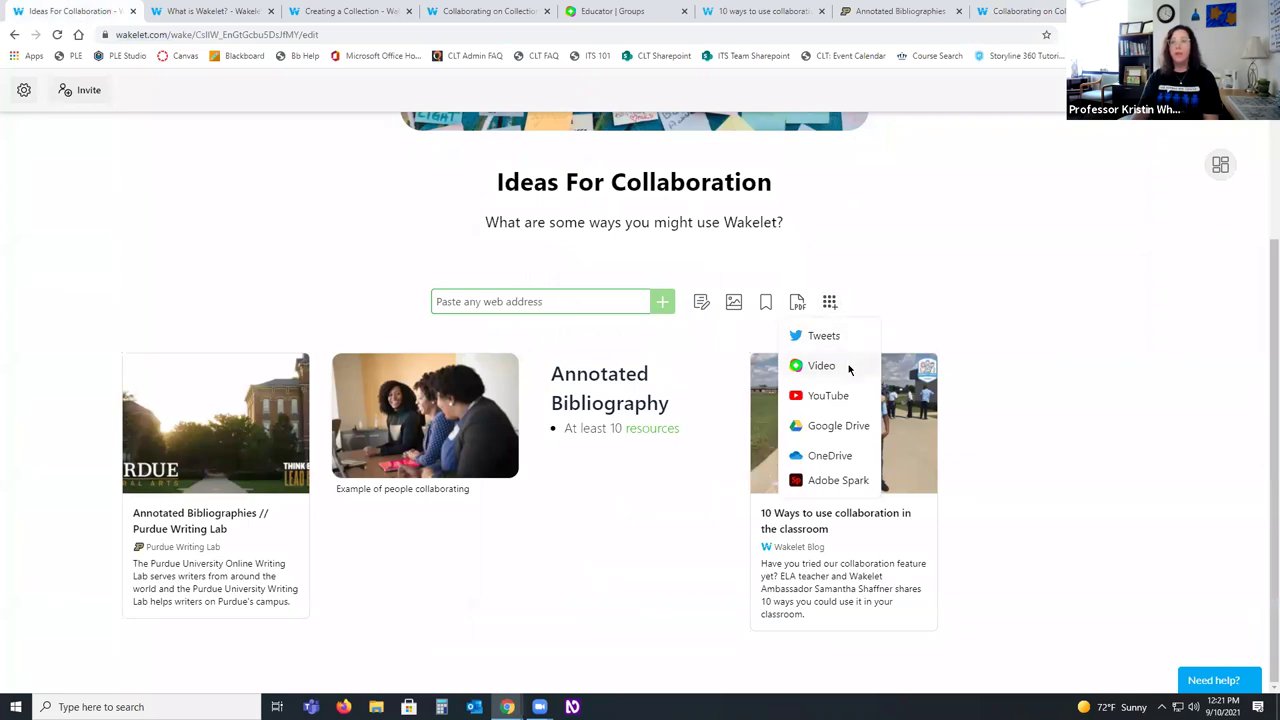
left_click(821, 366)
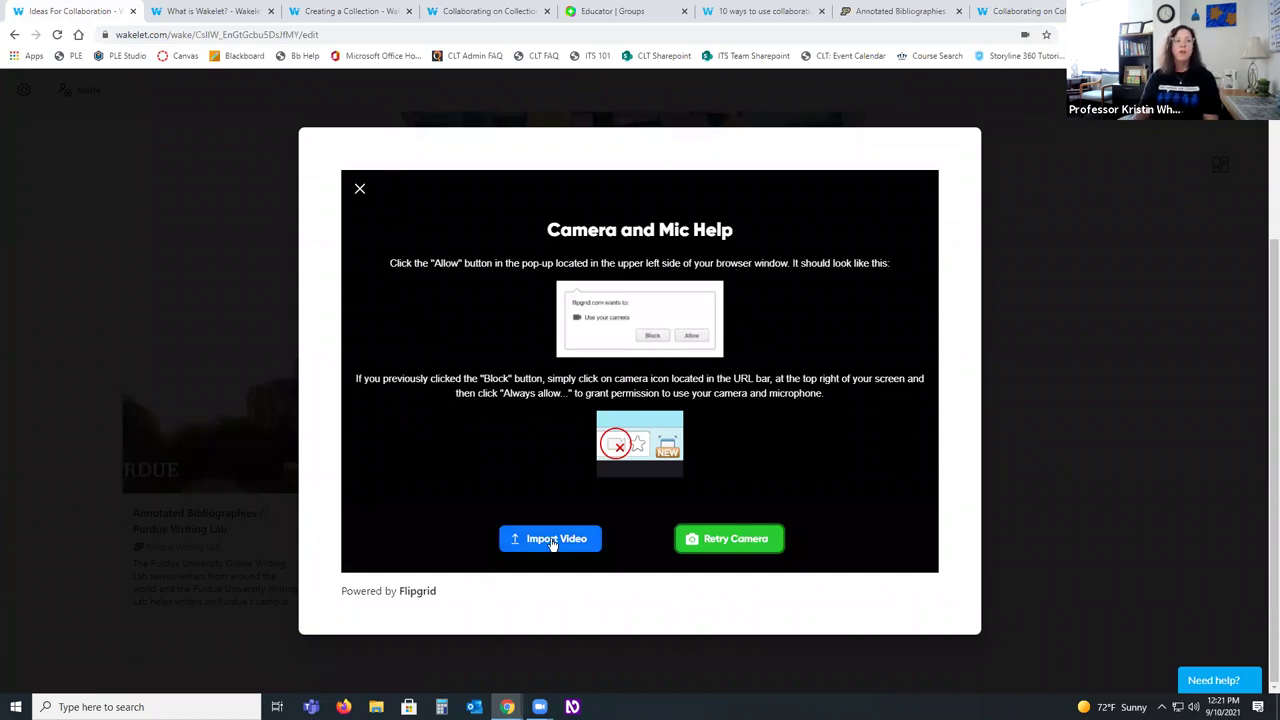
left_click(733, 548)
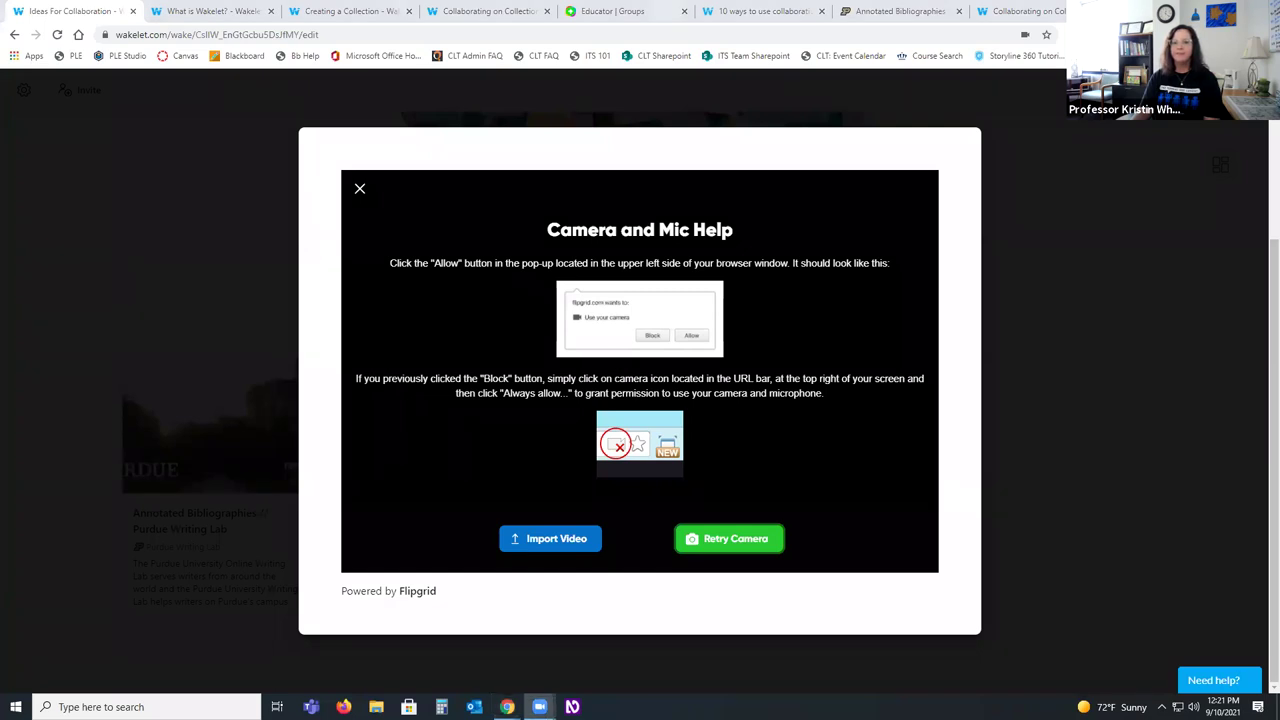
left_click(737, 537)
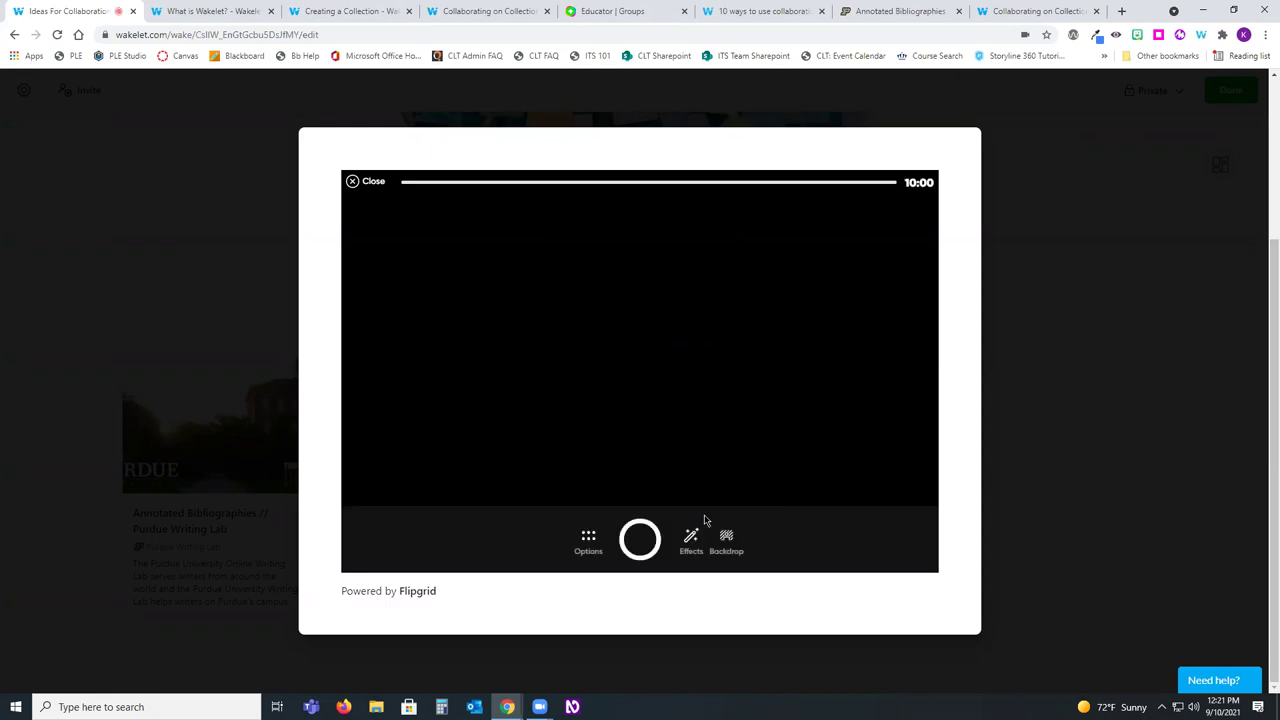
Step: Review the recorder's options and the cameras offered in its device settings, keeping Logitech Webcam C930e, and close the settings
left_click(588, 541)
left_click(768, 480)
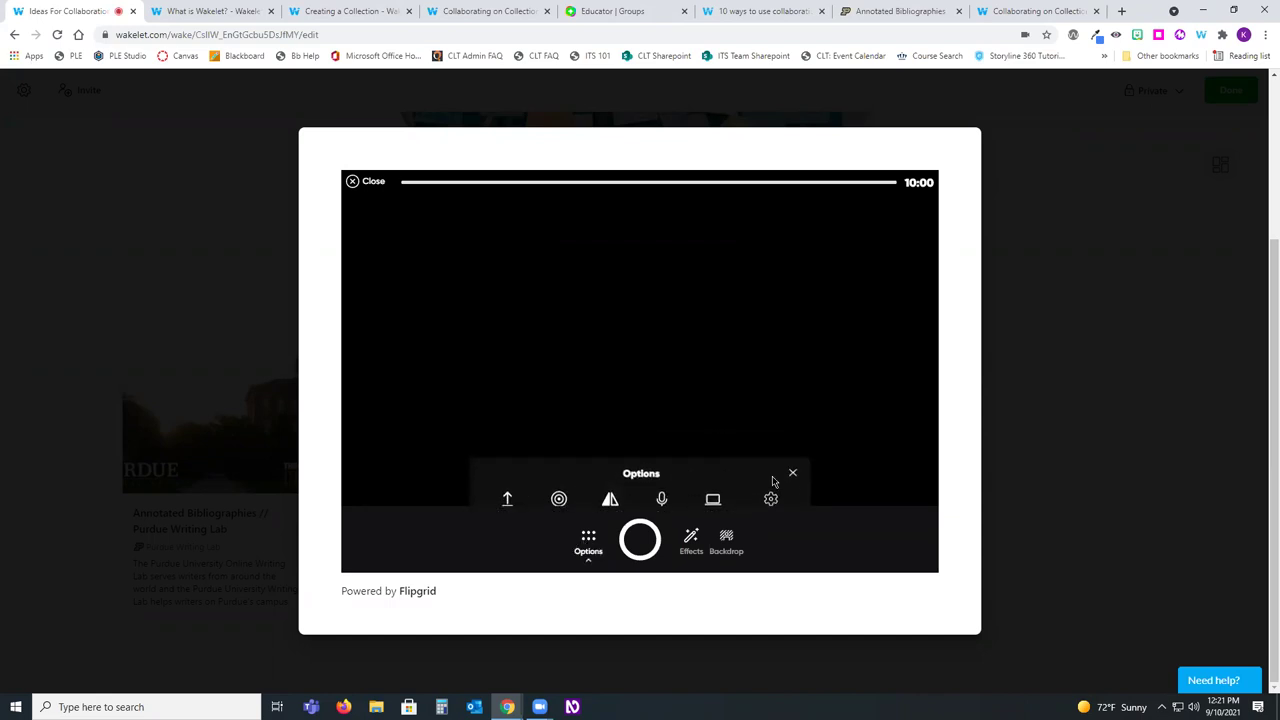
left_click(591, 466)
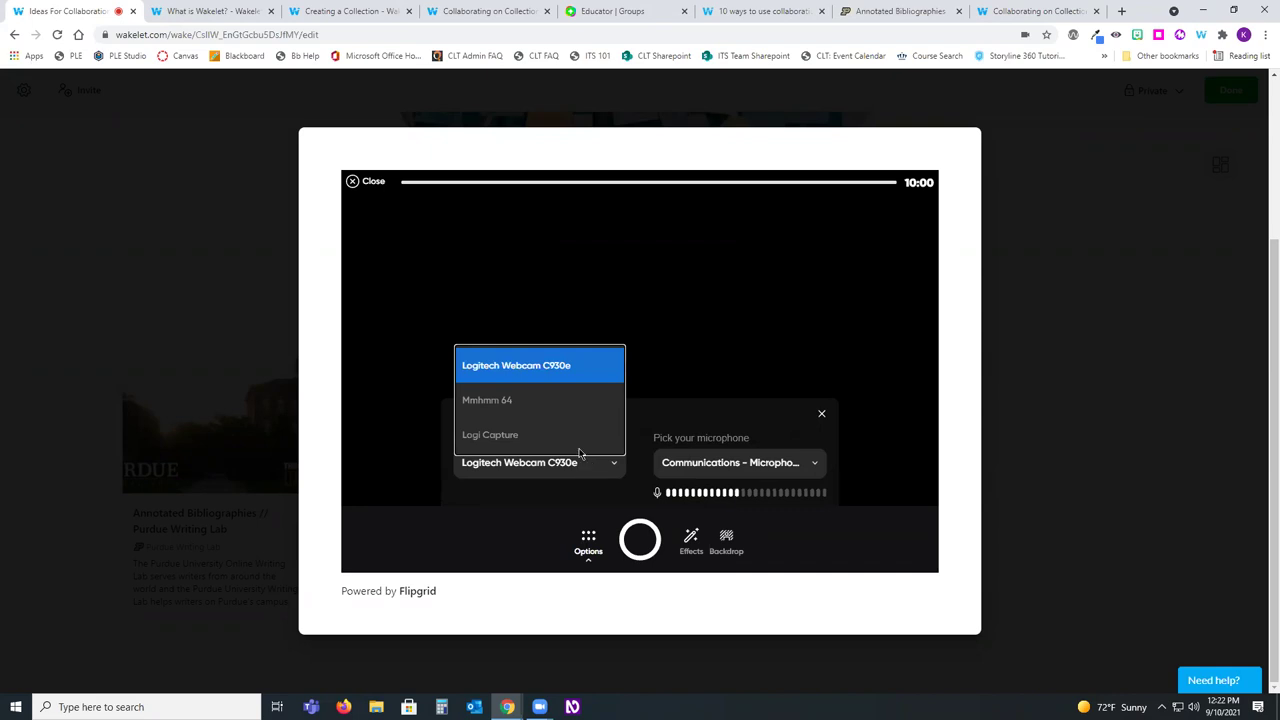
left_click(585, 460)
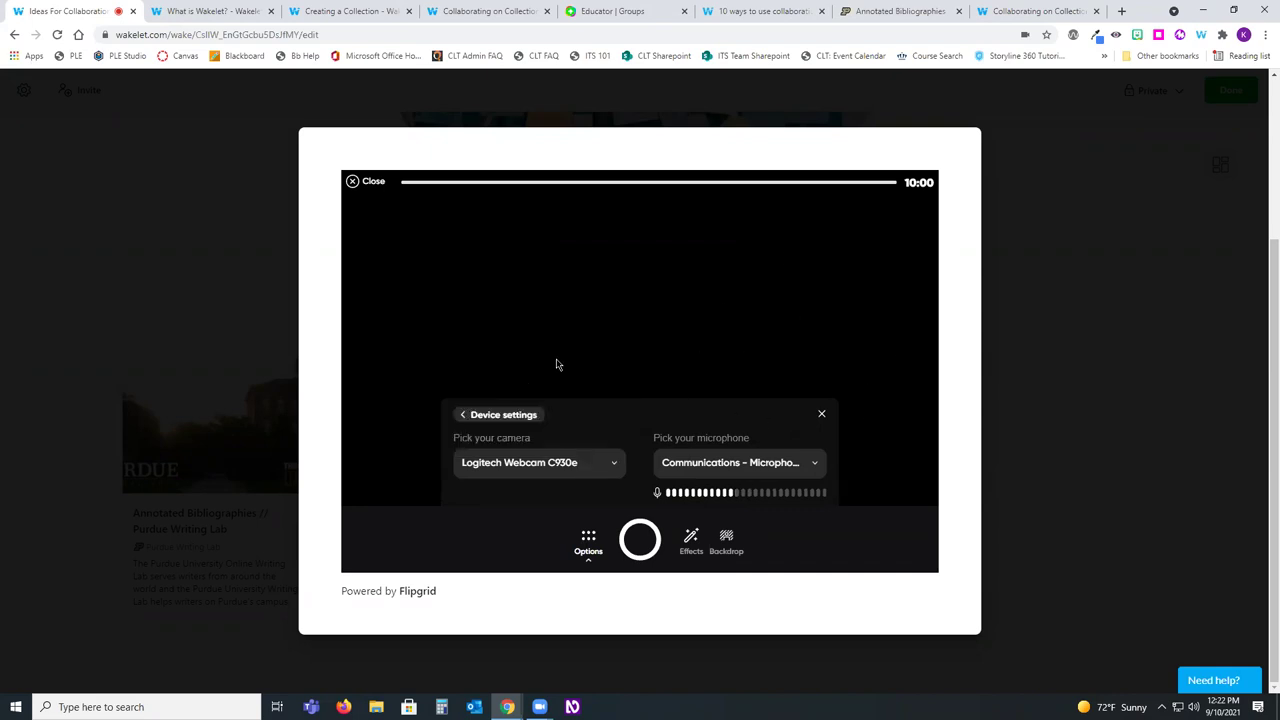
left_click(822, 416)
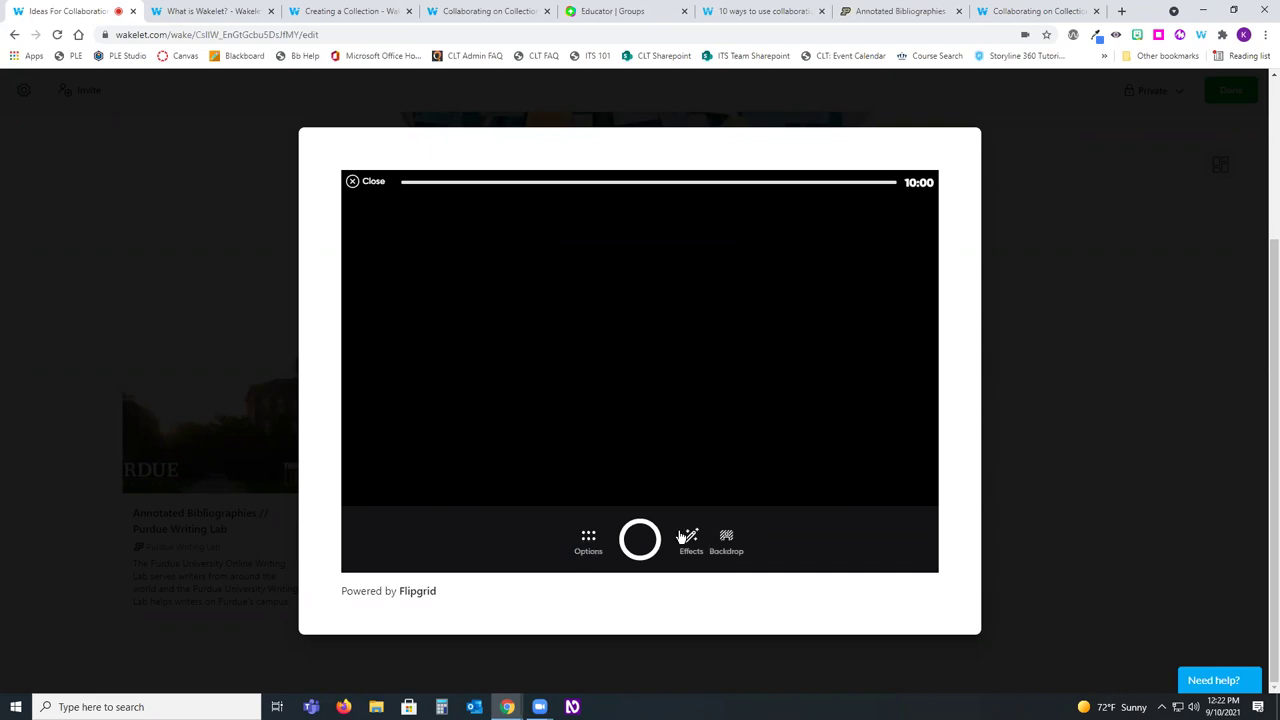
Step: Record the entire Screen 1 for about 7 seconds with the recorder's screen capture, checking the window and Chrome tab sources before sharing
left_click(588, 542)
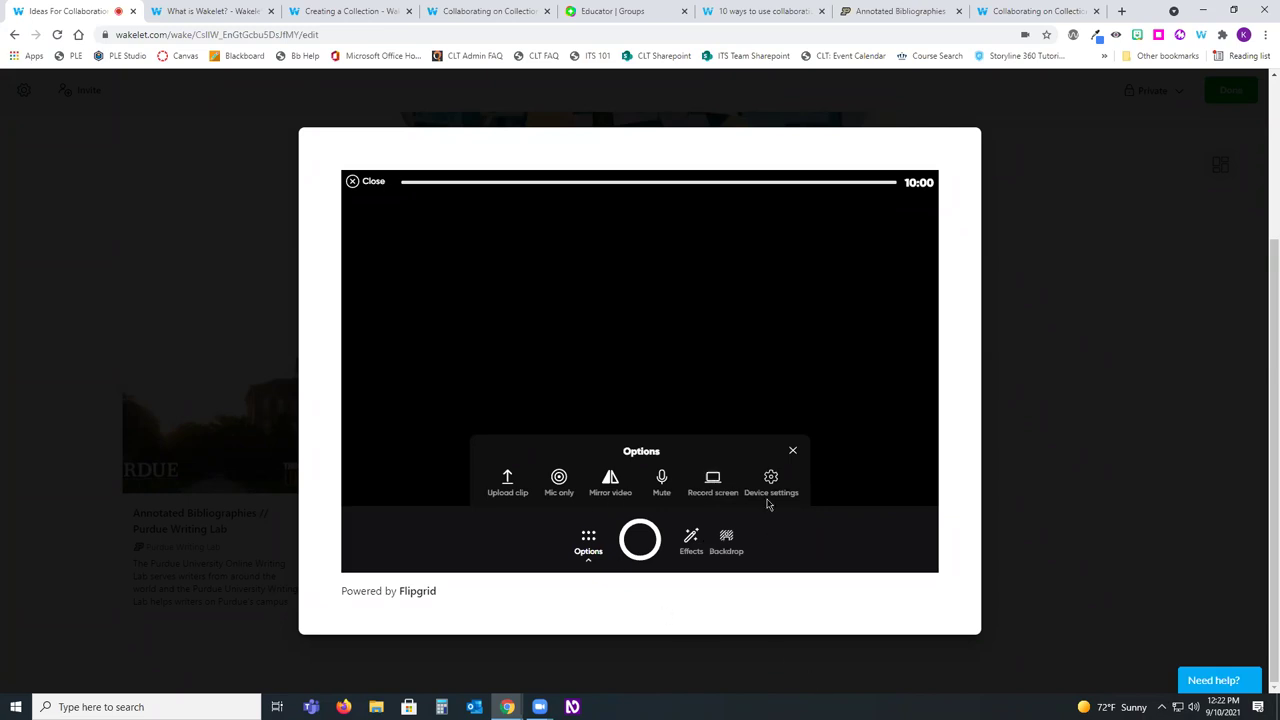
left_click(711, 485)
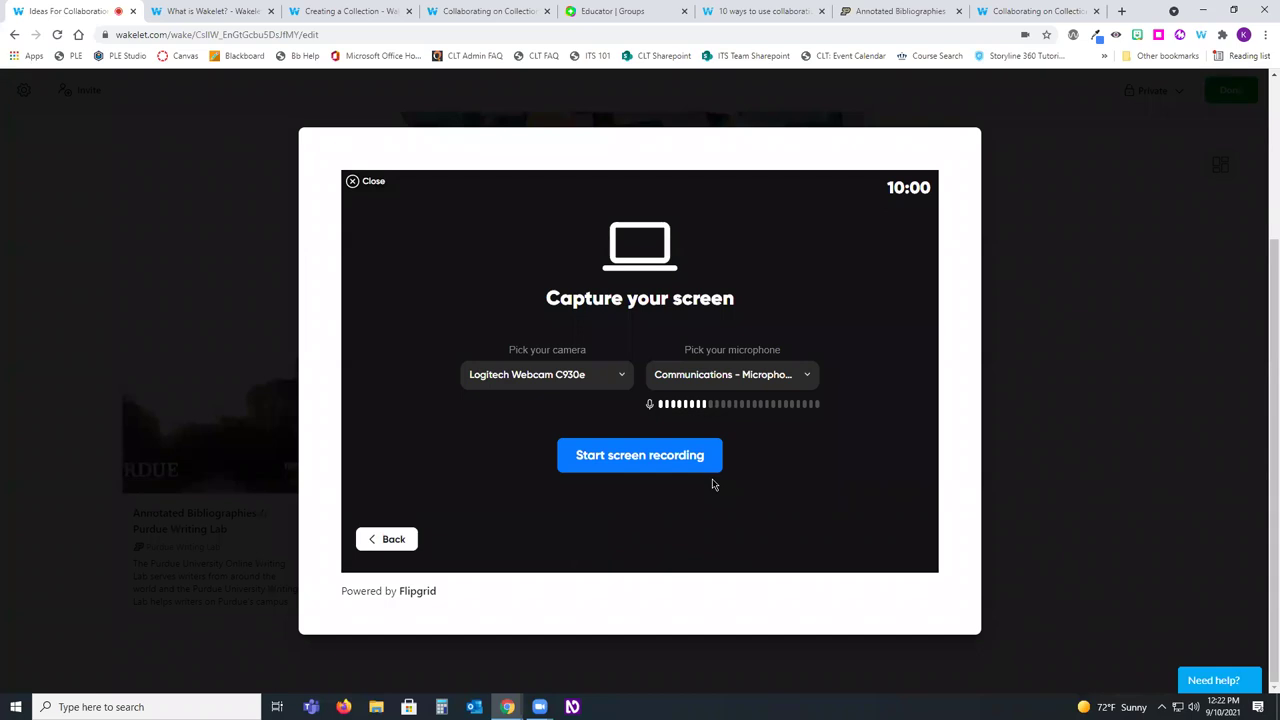
left_click(634, 462)
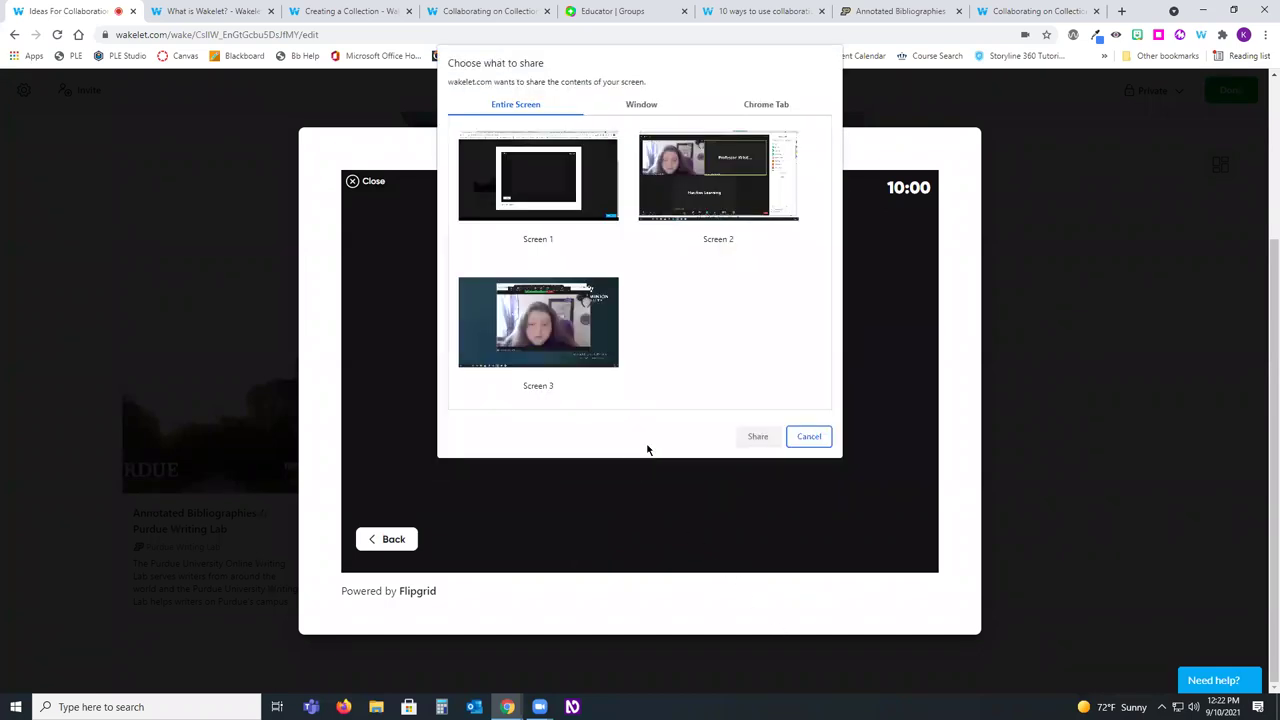
left_click(572, 178)
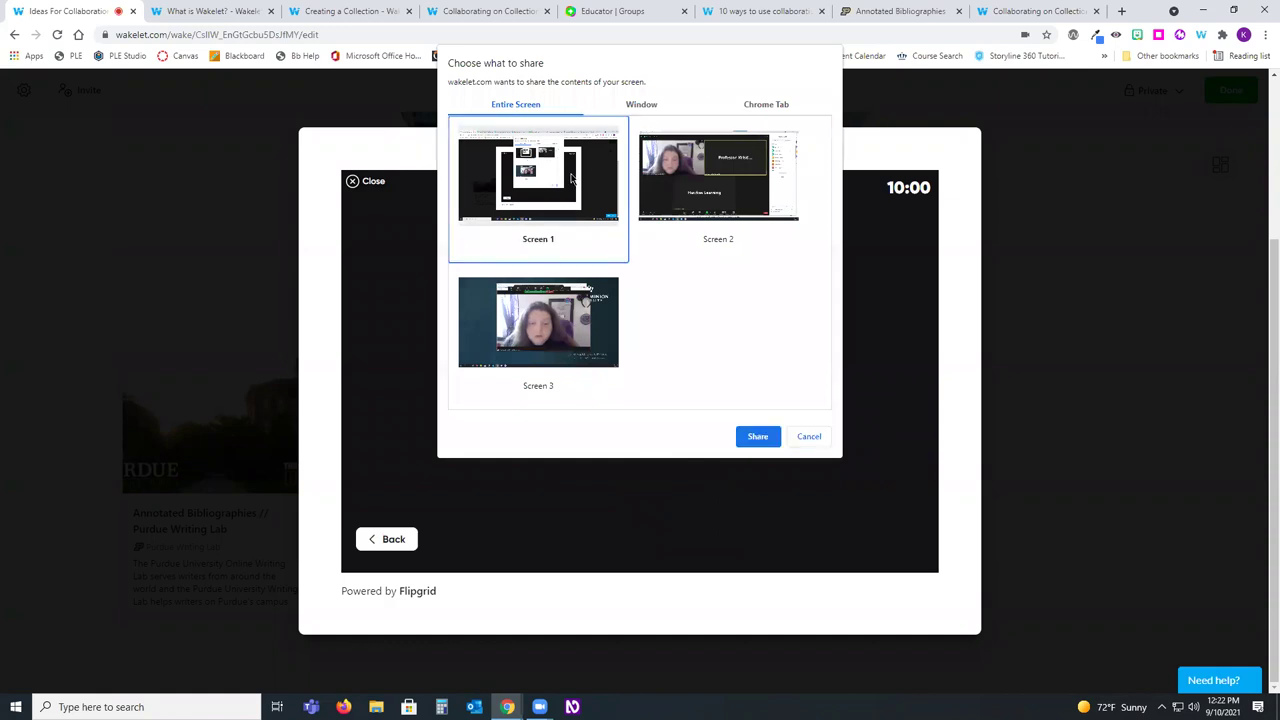
left_click(645, 106)
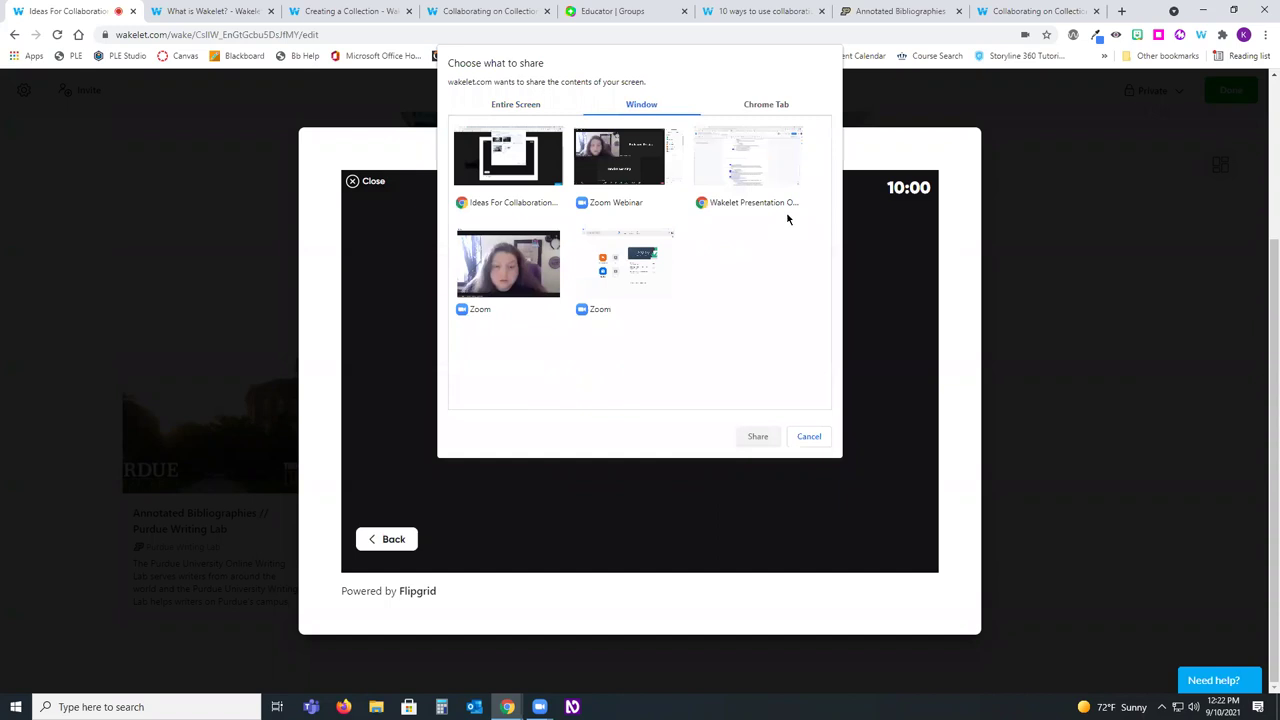
left_click(778, 104)
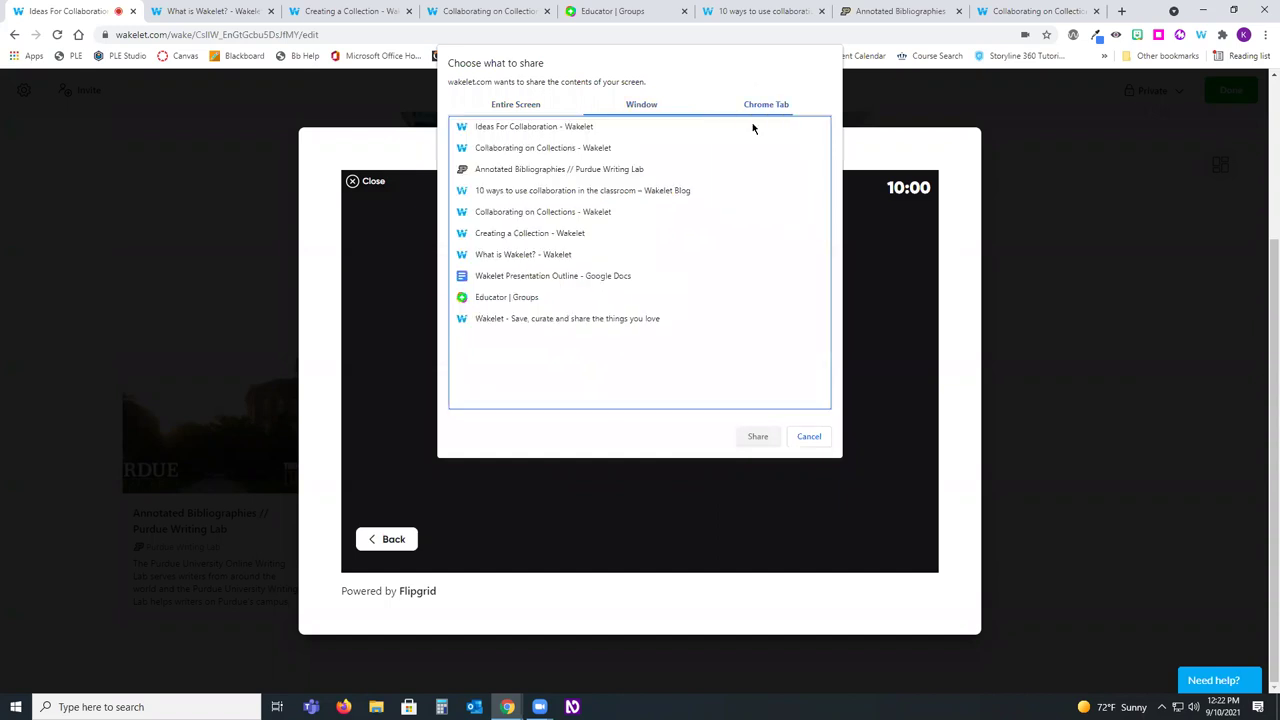
left_click(510, 106)
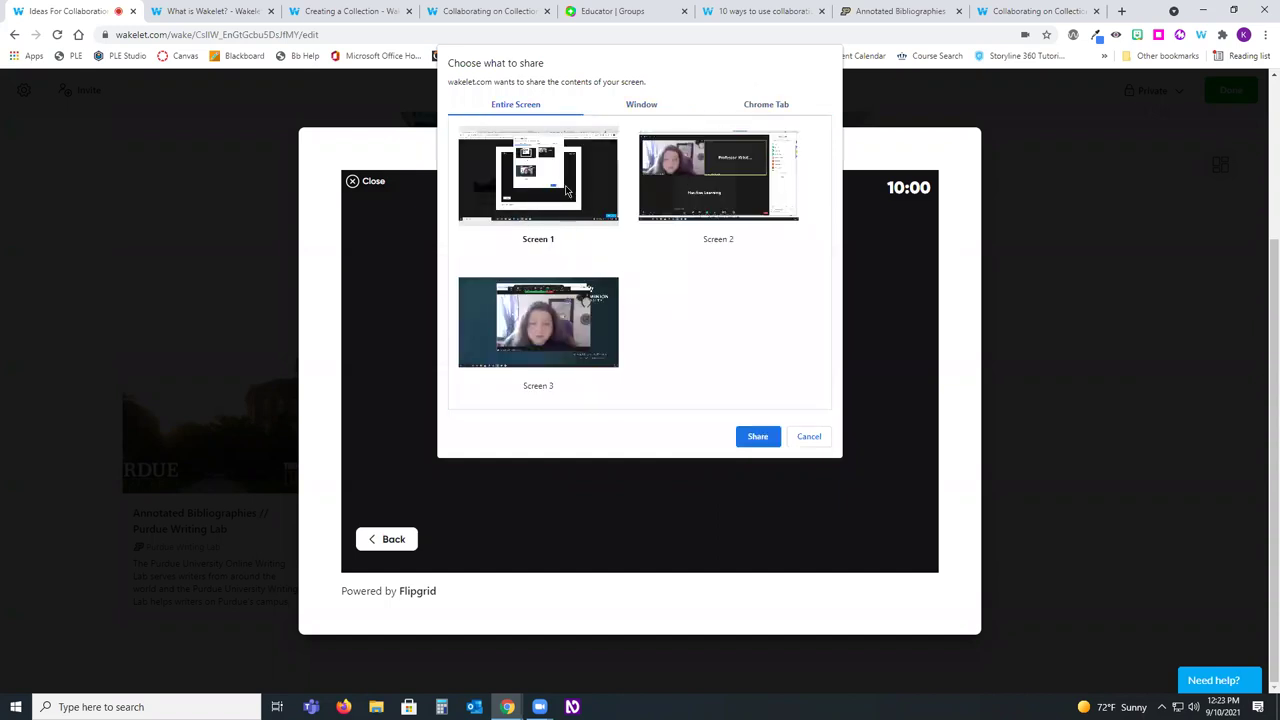
left_click(760, 437)
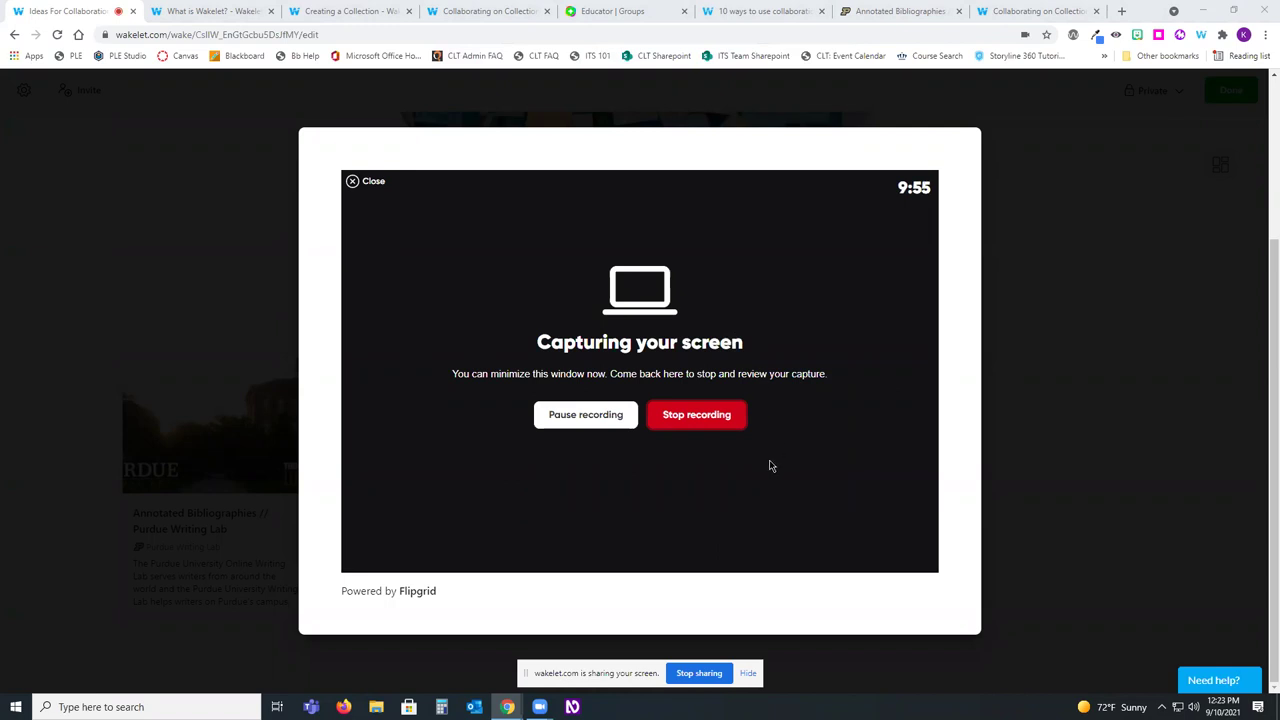
left_click(703, 418)
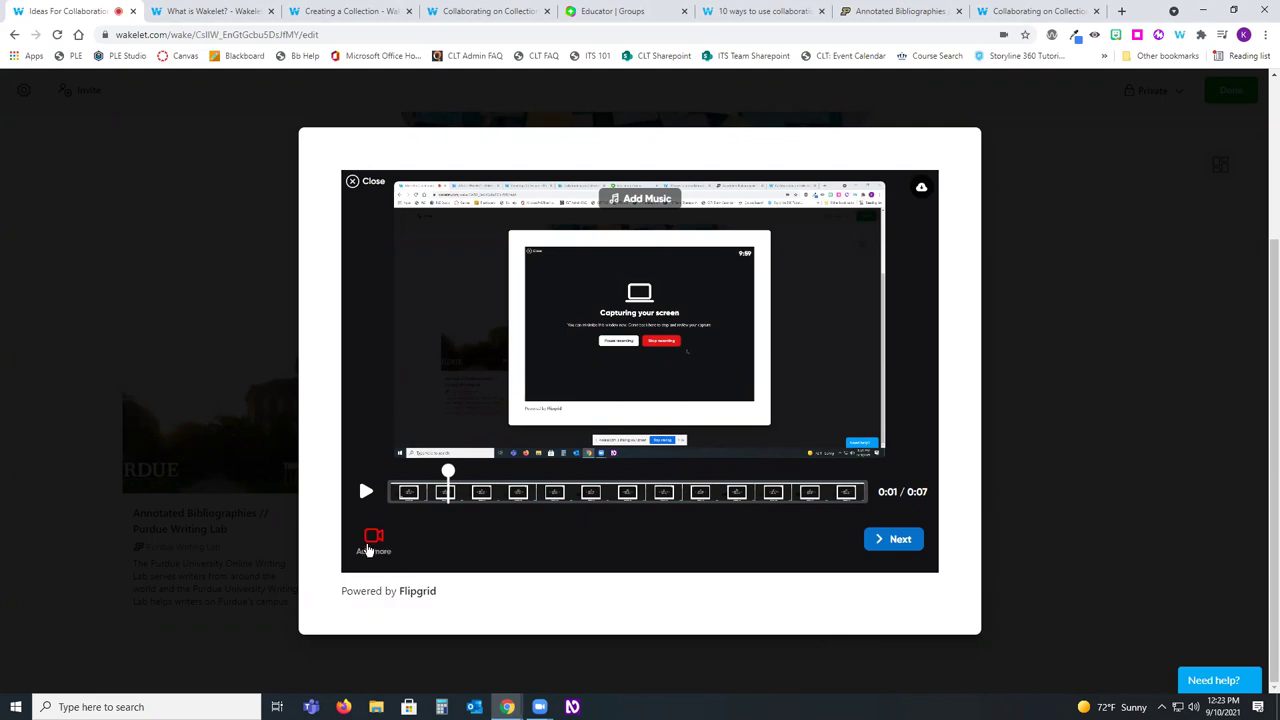
Step: Give the screen recording the description "Example Flipgrid Video" and confirm it with its default cover photo to add it to the collection
left_click(905, 541)
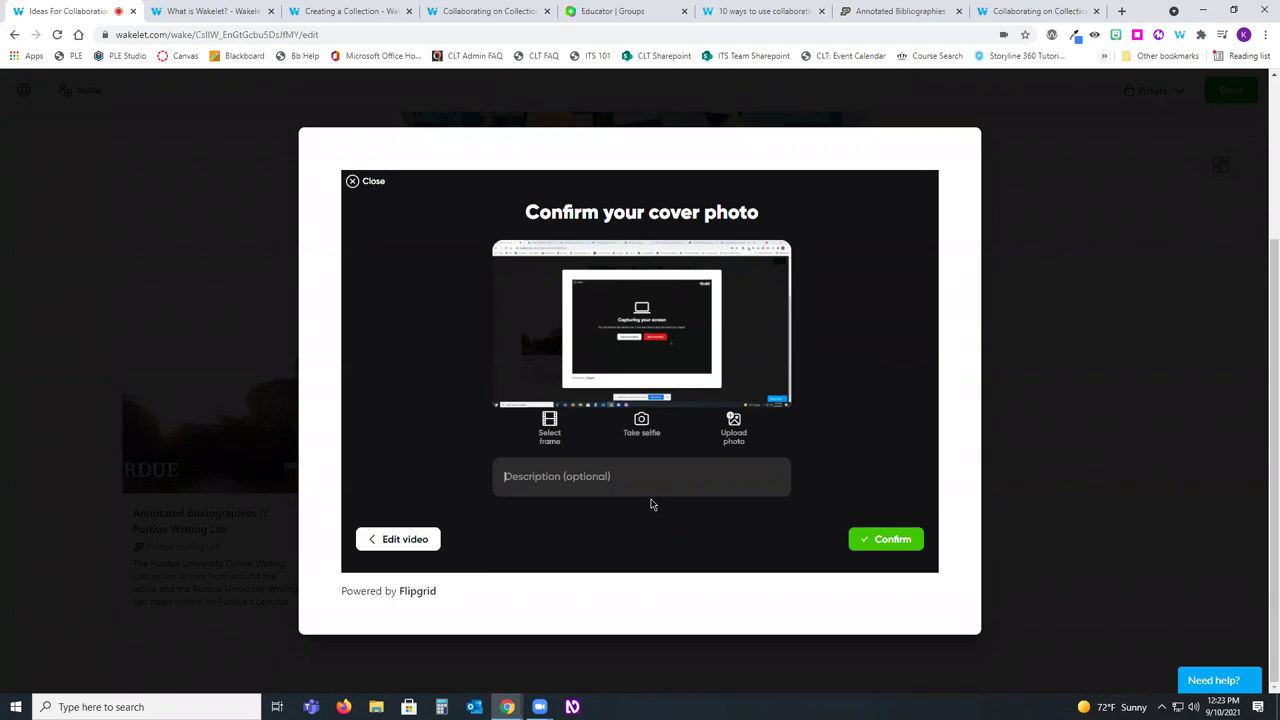
type("Example")
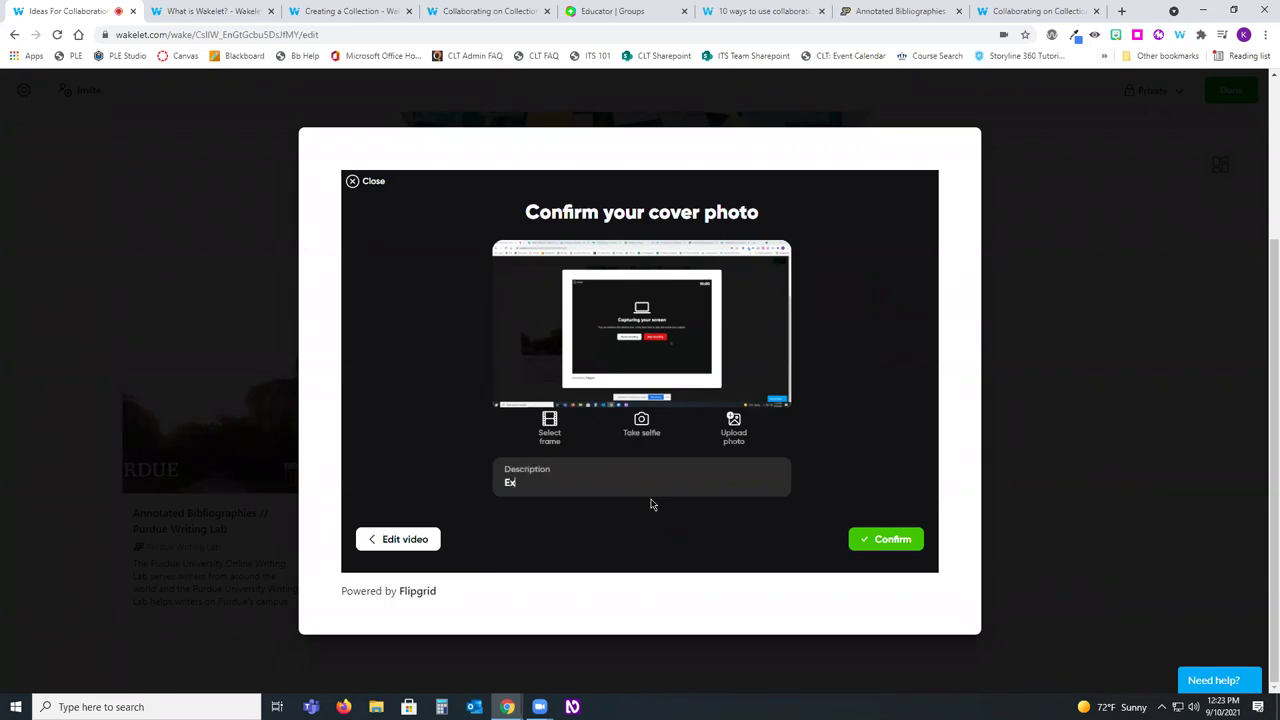
type(" Flipgride ")
type("ideo")
left_click(895, 540)
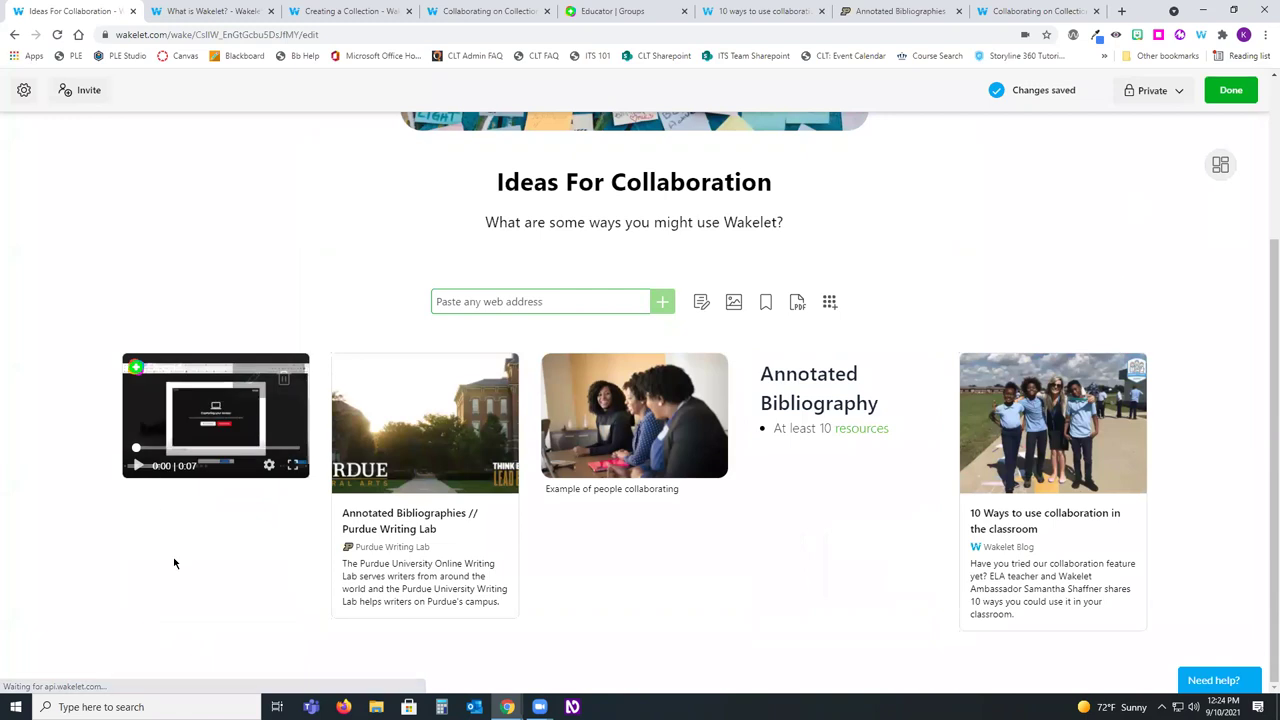
mouse_move(255, 400)
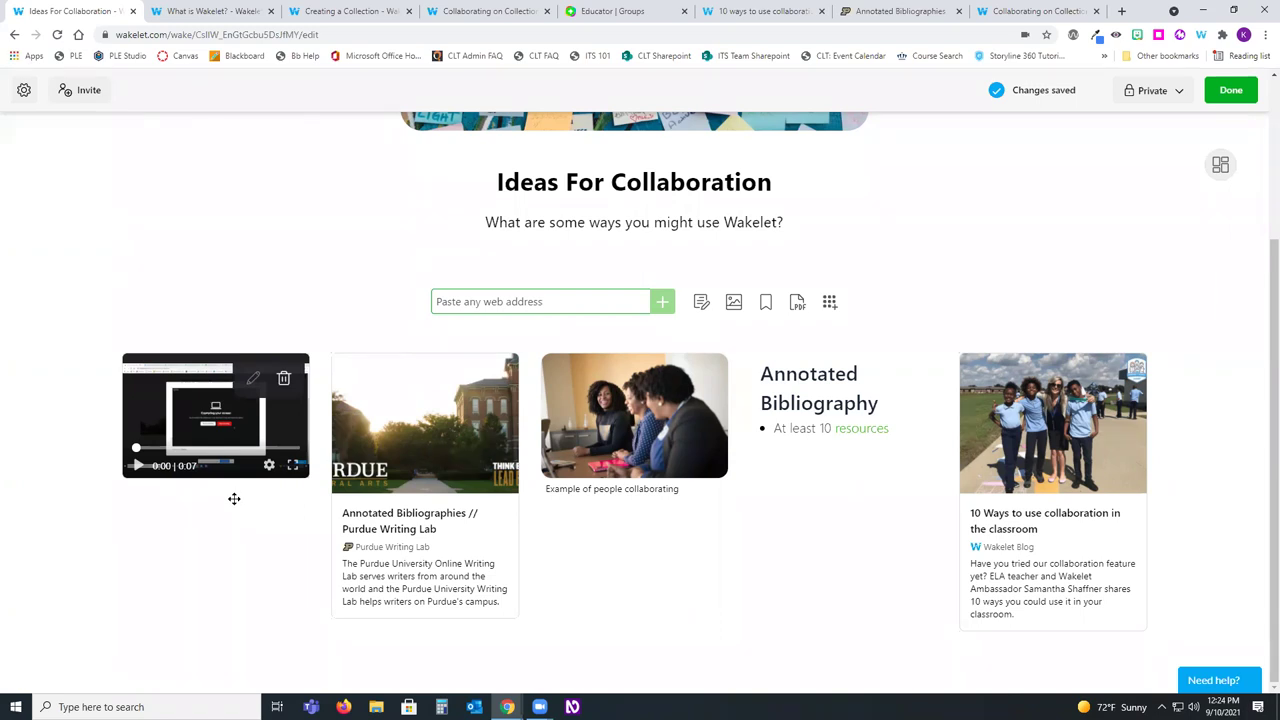
Step: Switch to the Flipgrid site and examine the Example Flipgrid Video short's title editing, closed captions and details
left_click(612, 12)
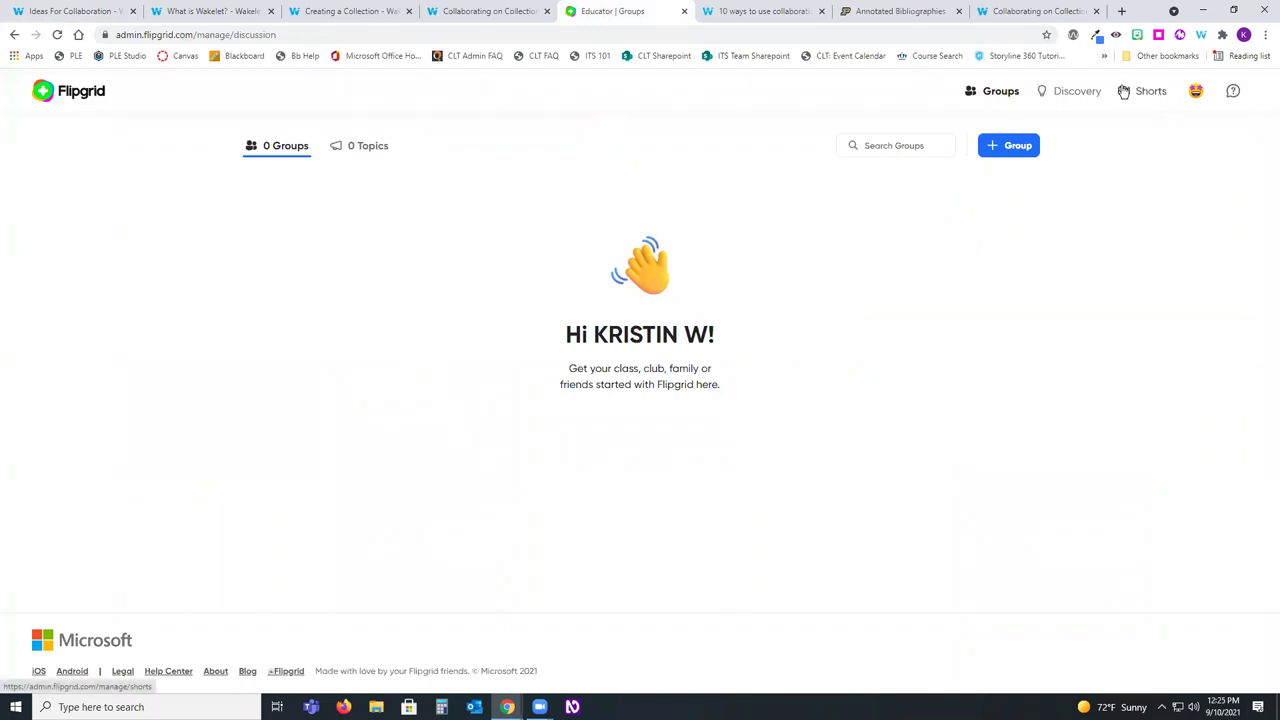
left_click(1143, 97)
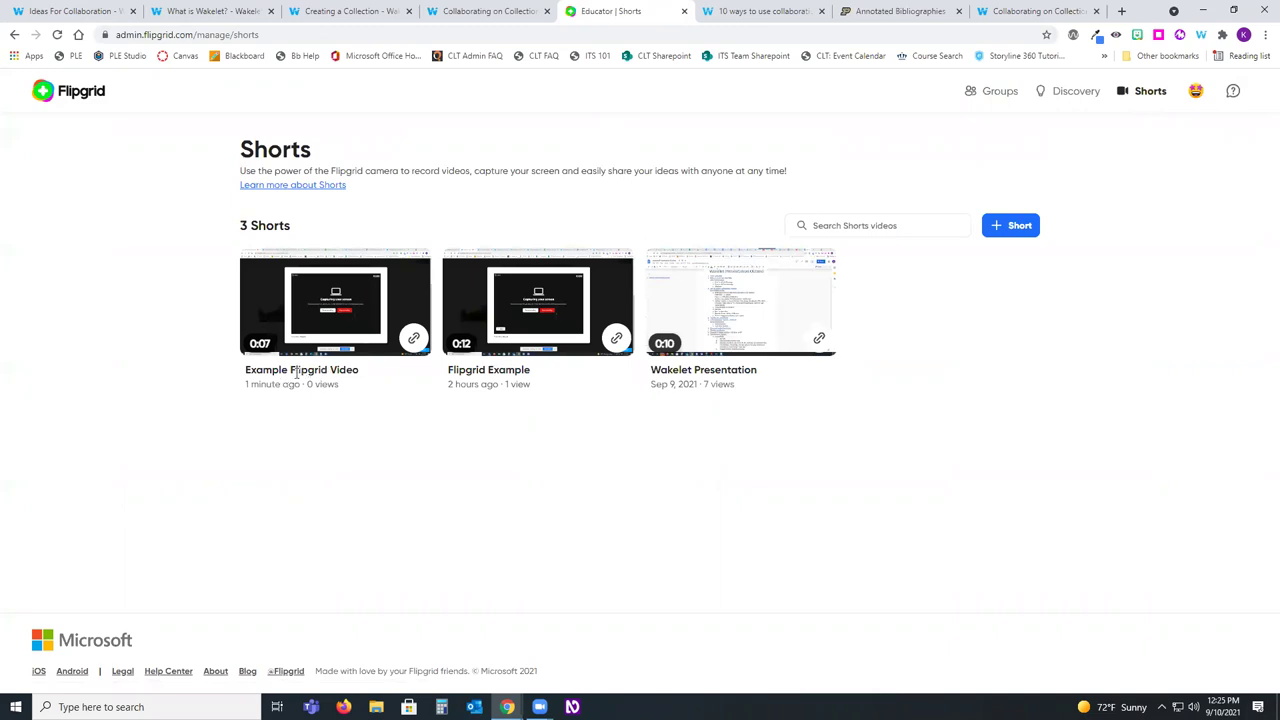
left_click(309, 314)
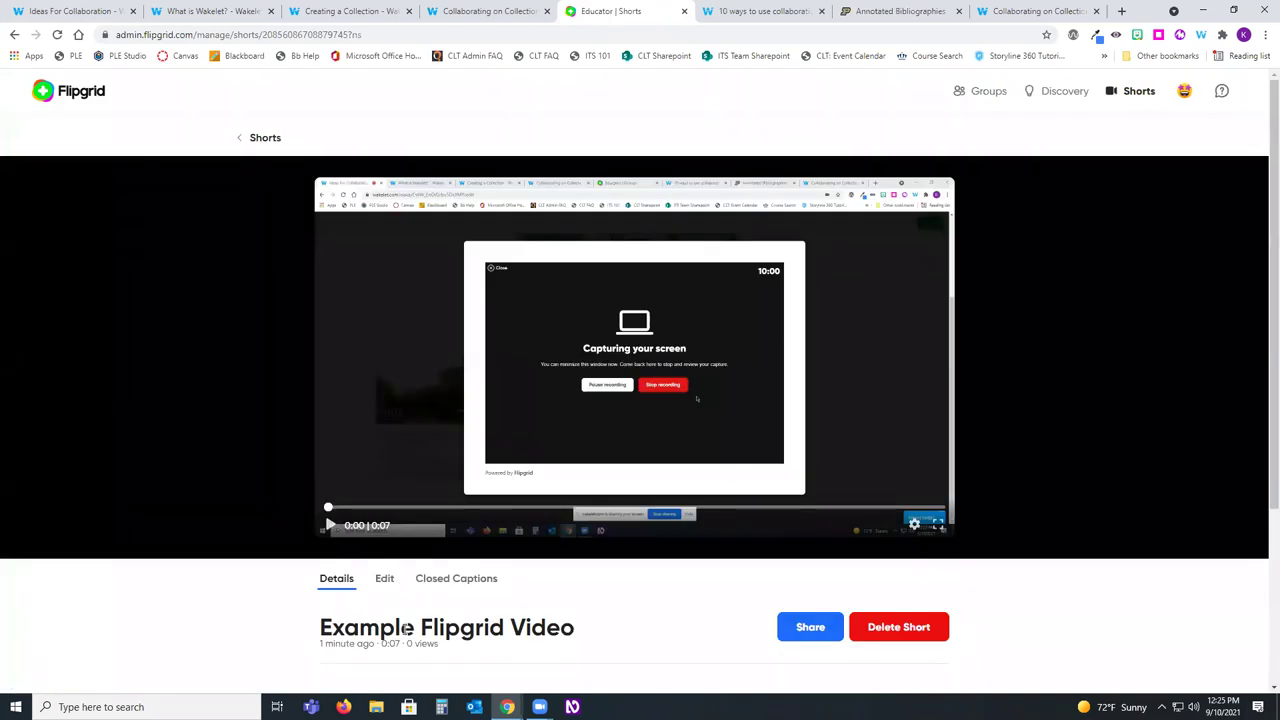
left_click(384, 578)
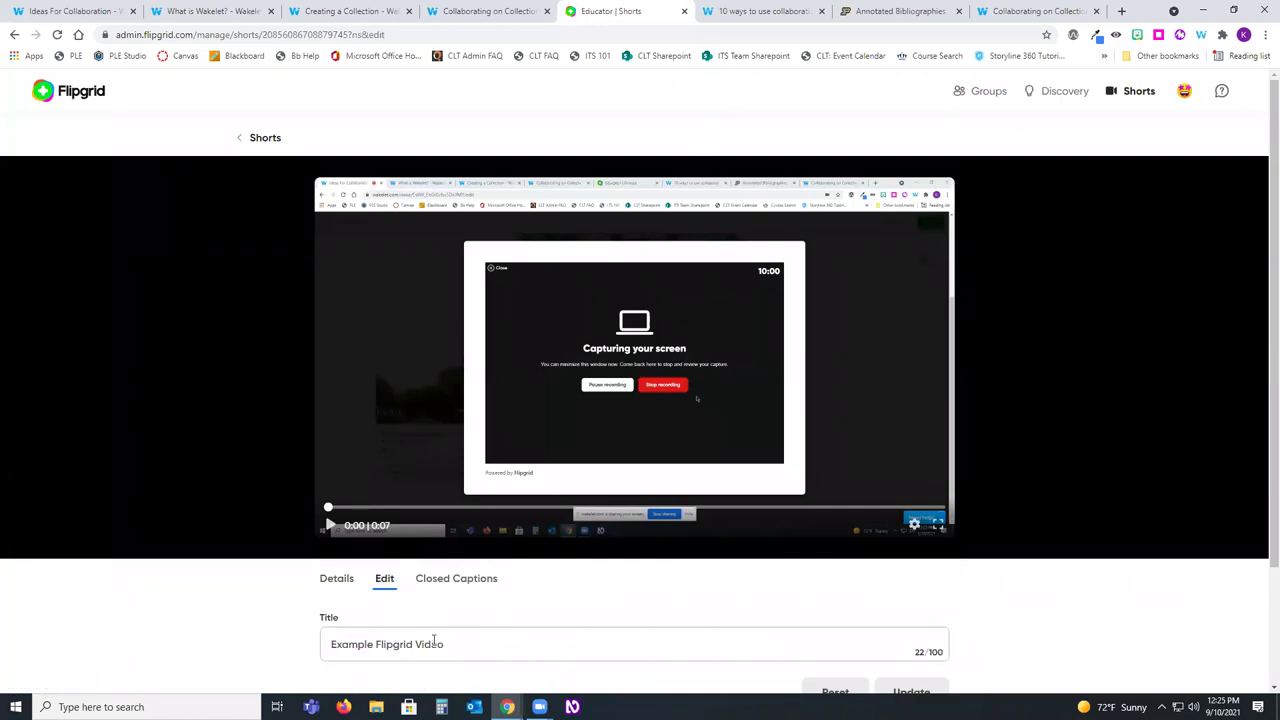
scroll(577, 611, "down", 2)
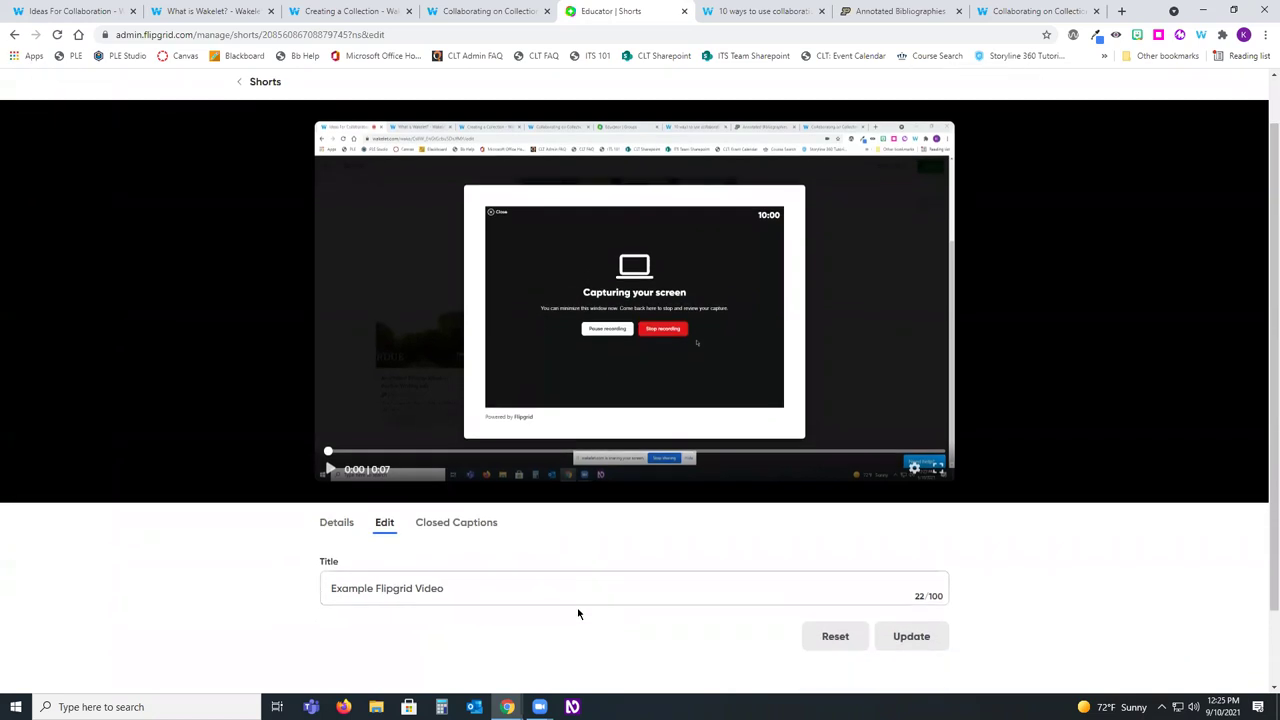
left_click(438, 450)
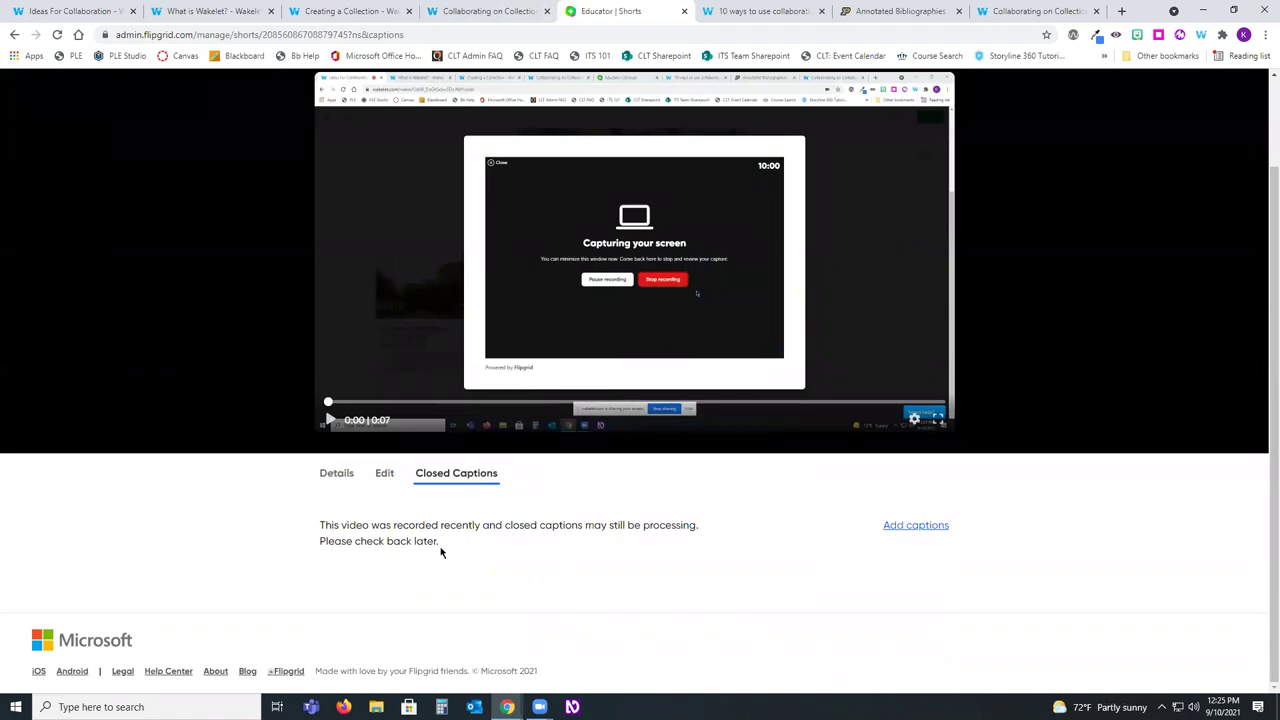
left_click(338, 474)
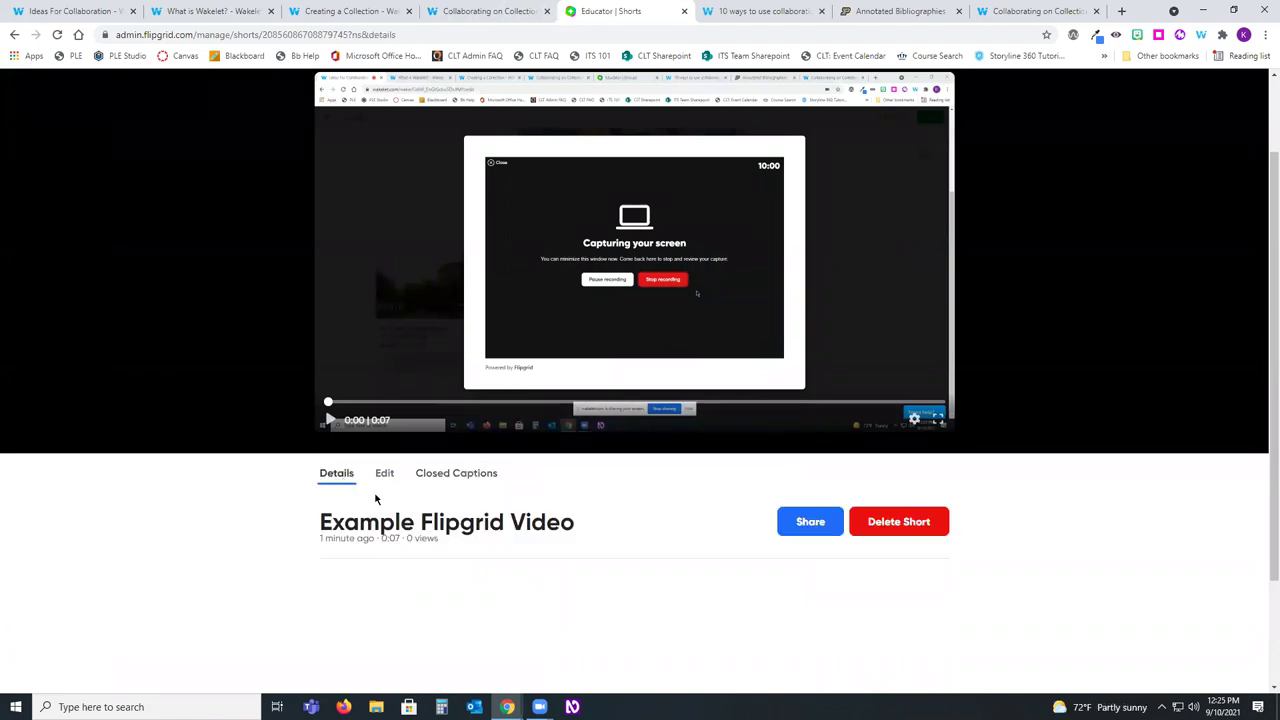
Step: Return to the Ideas For Collaboration collection and search YouTube for "collaboration" to add a video item
left_click(86, 11)
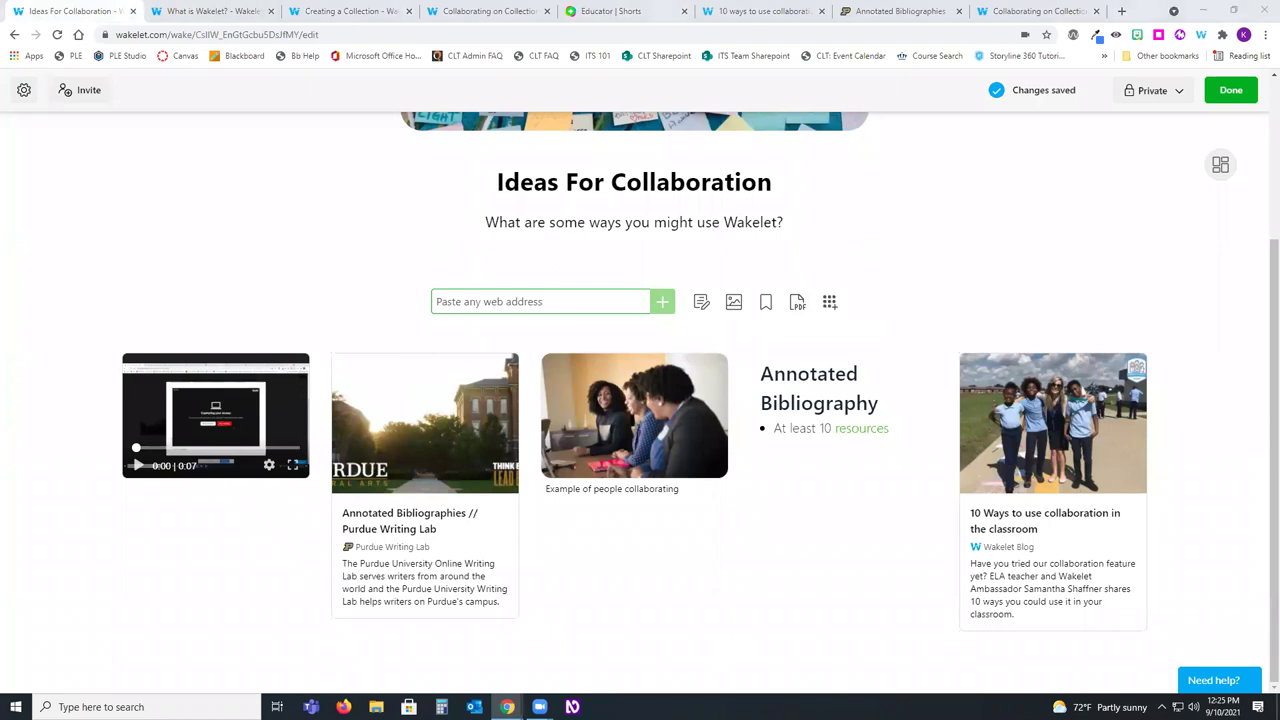
left_click(829, 302)
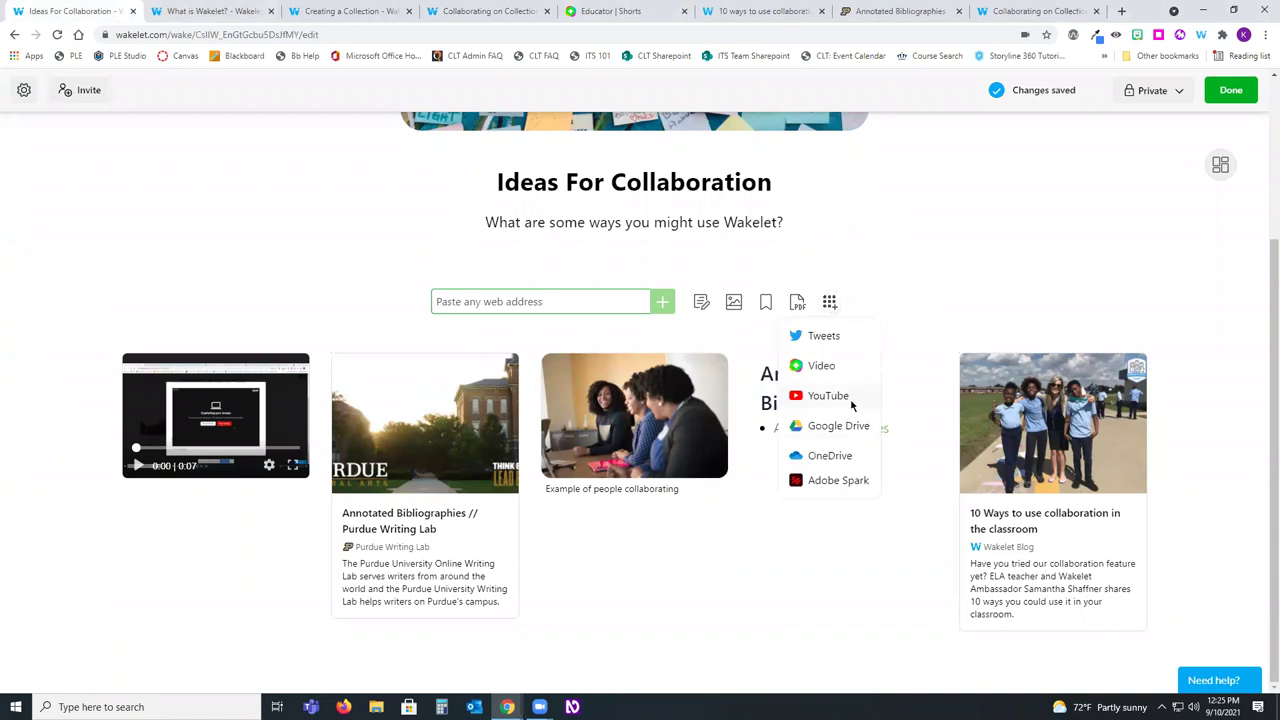
left_click(849, 400)
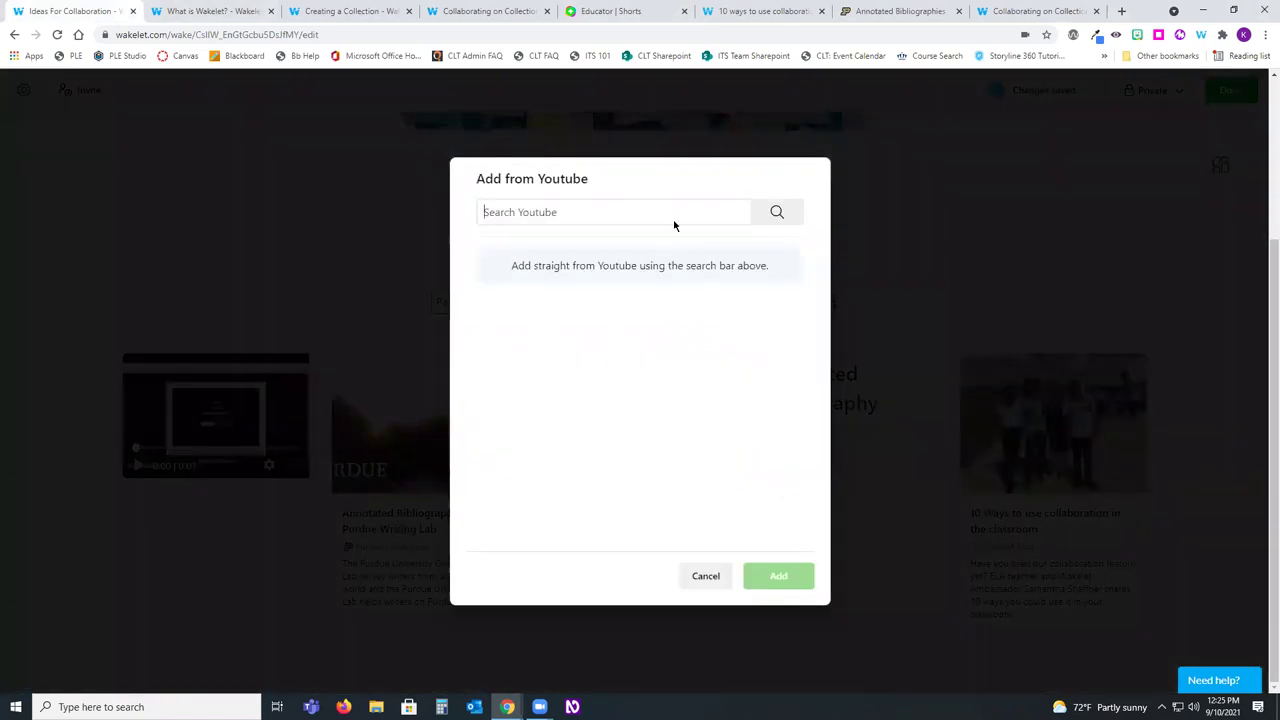
type("collaboration")
key("Return")
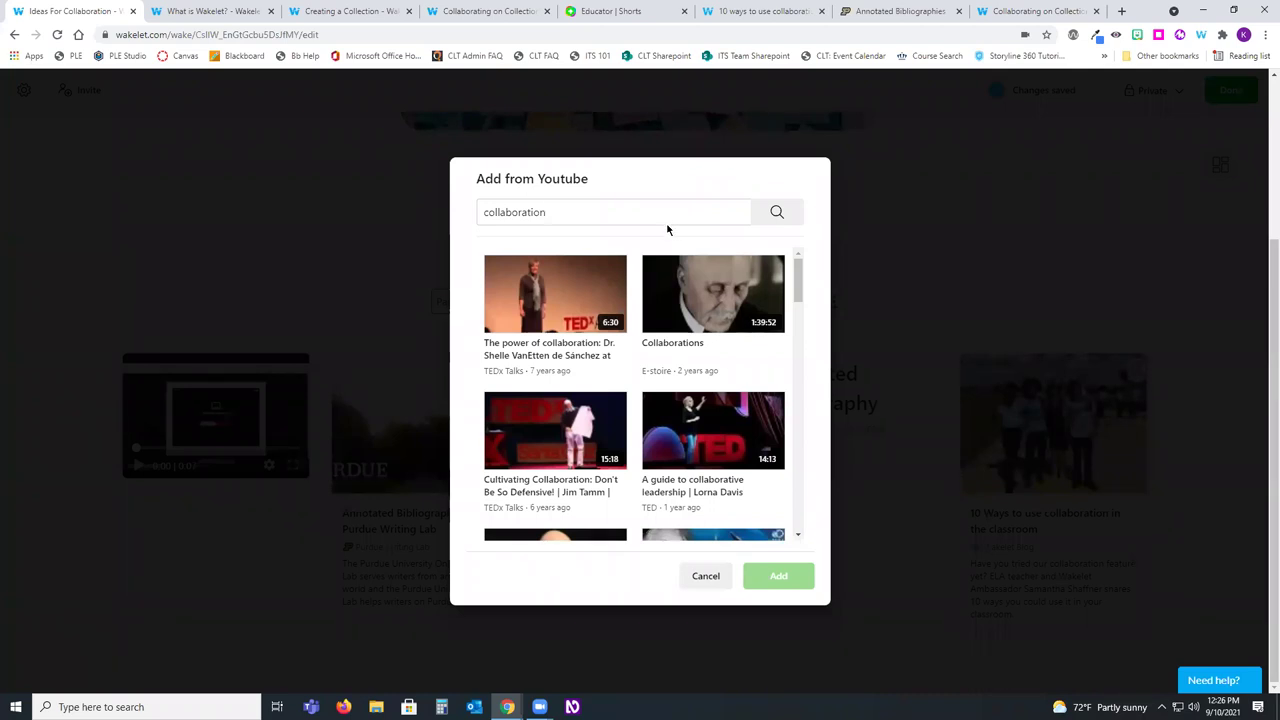
Step: Add the YouTube video "Simon Sinek on How to Collaborate on Projects More..." from the search results to the collection
scroll(626, 412, "down", 1)
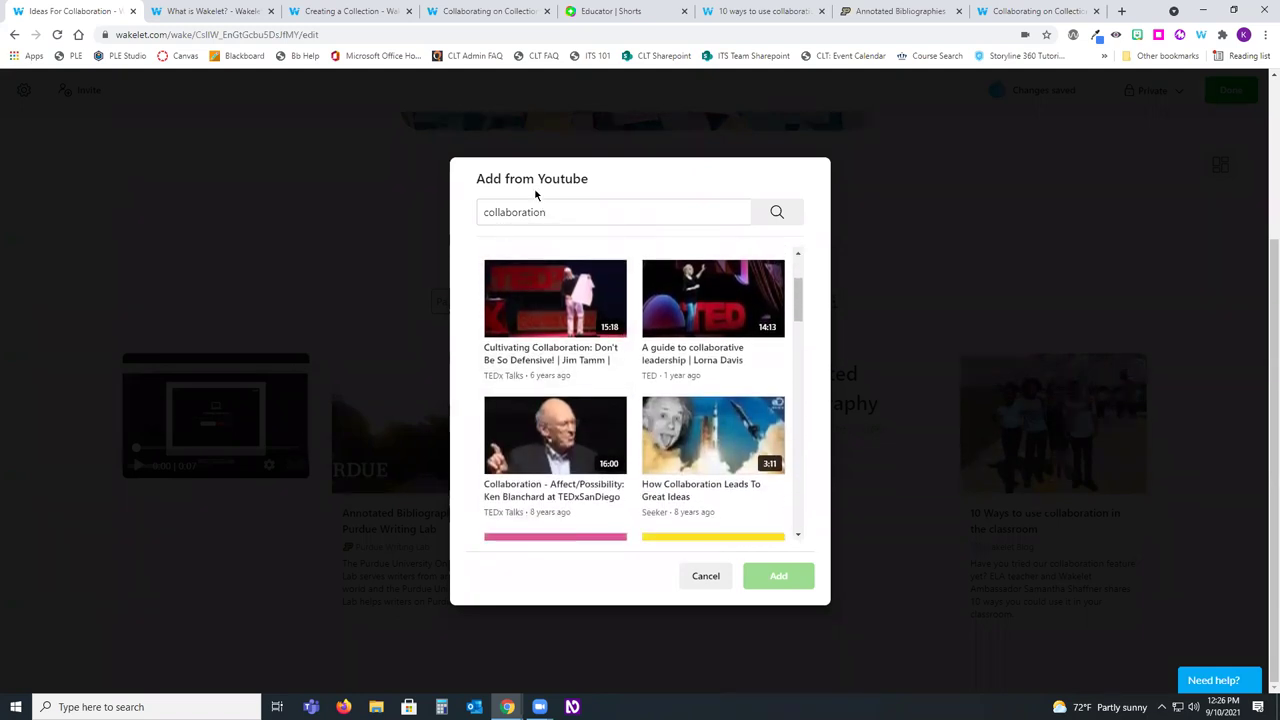
scroll(740, 445, "down", 2)
scroll(743, 453, "down", 2)
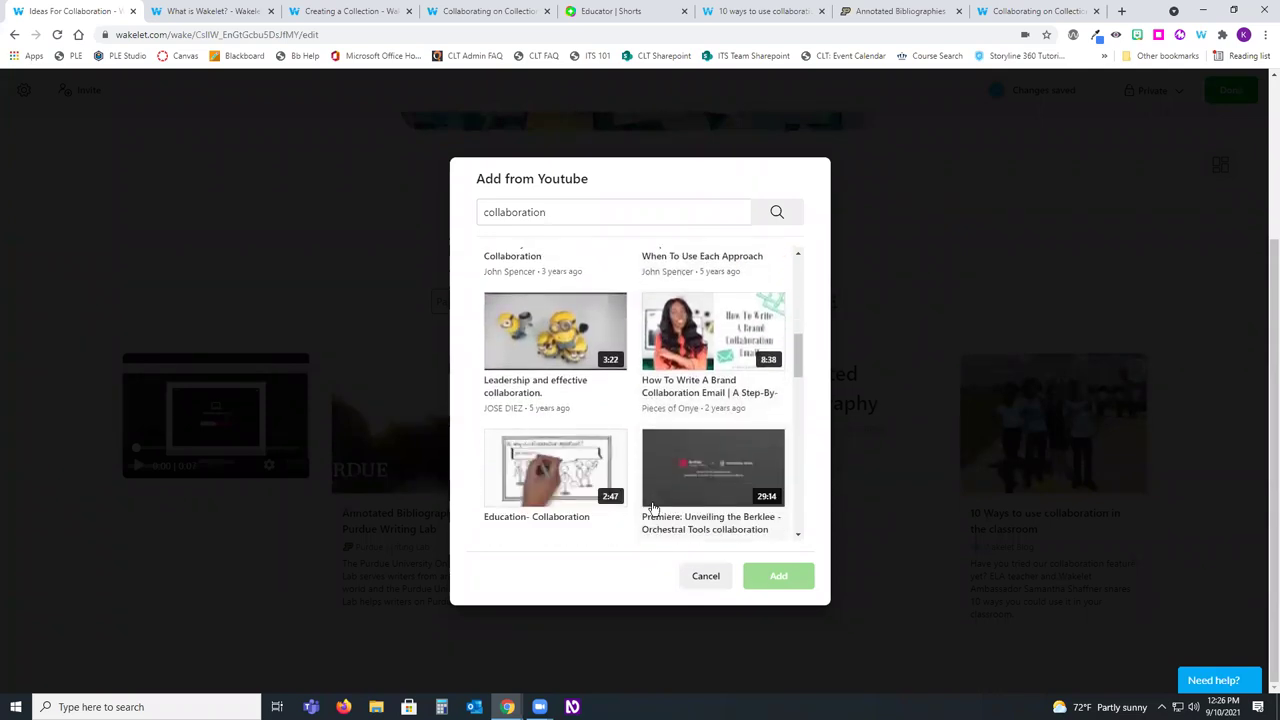
scroll(619, 480, "down", 1)
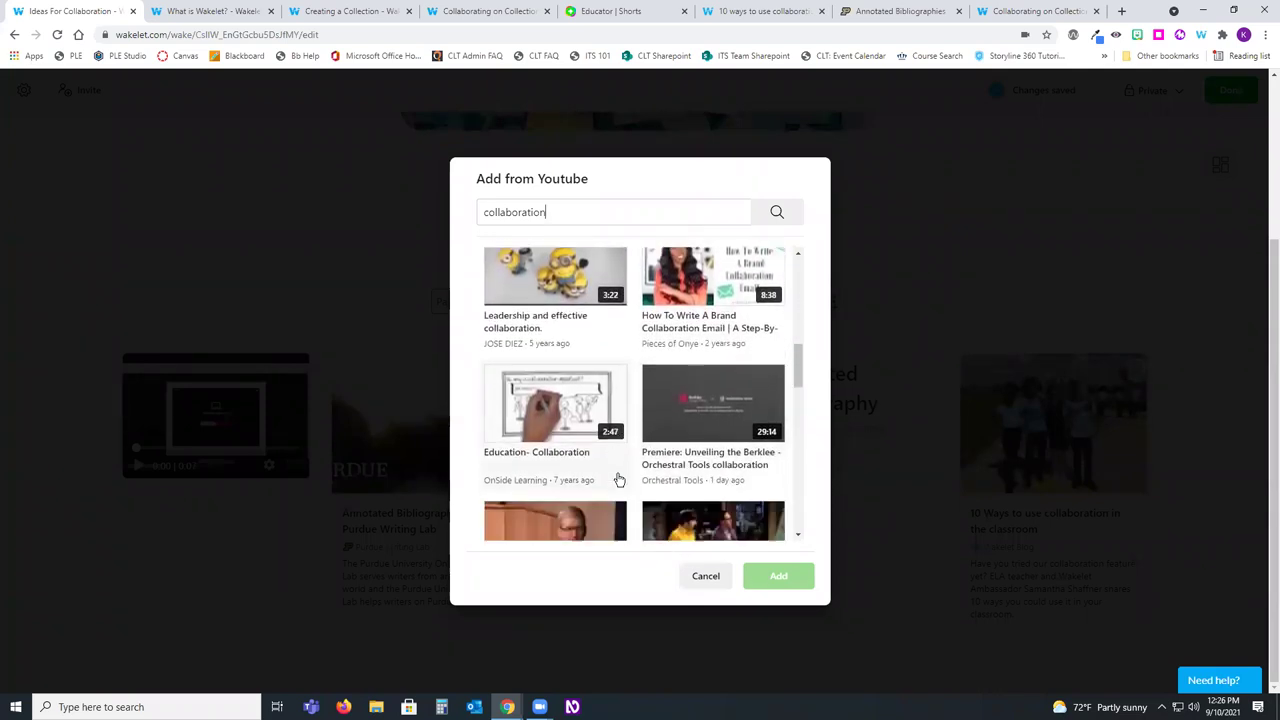
scroll(619, 480, "down", 2)
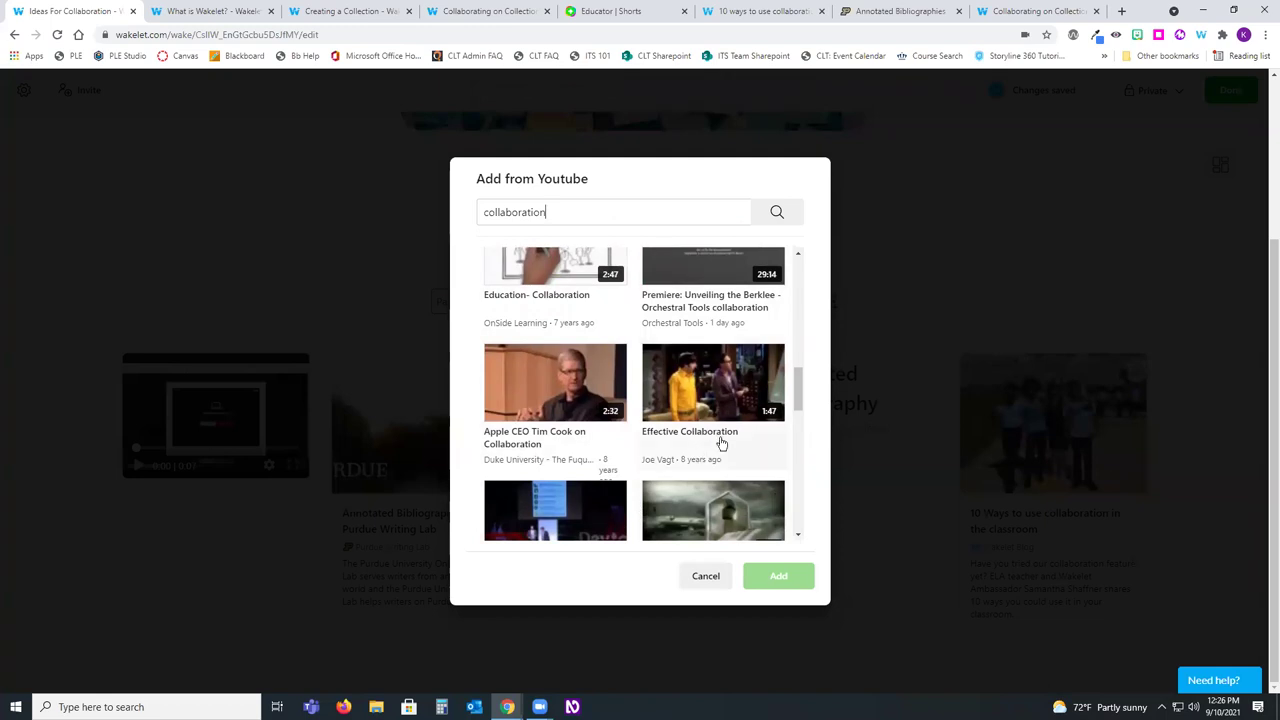
scroll(700, 450, "down", 2)
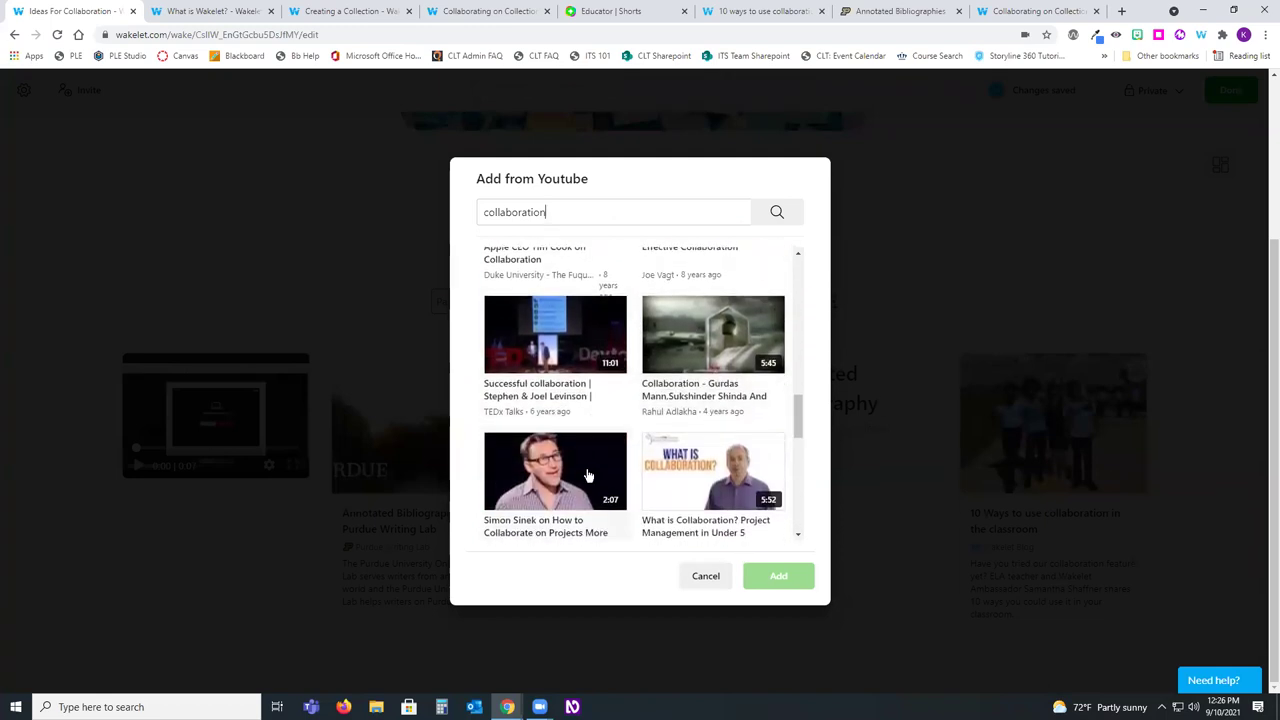
left_click(569, 526)
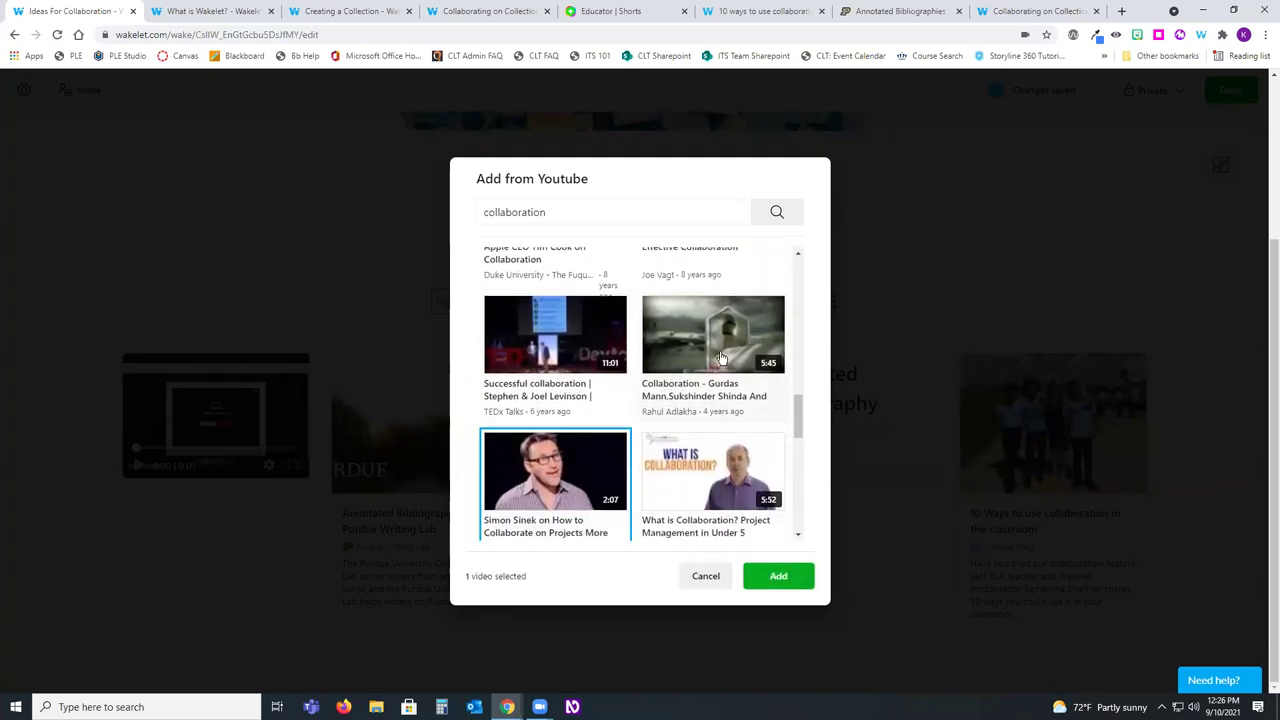
left_click(779, 577)
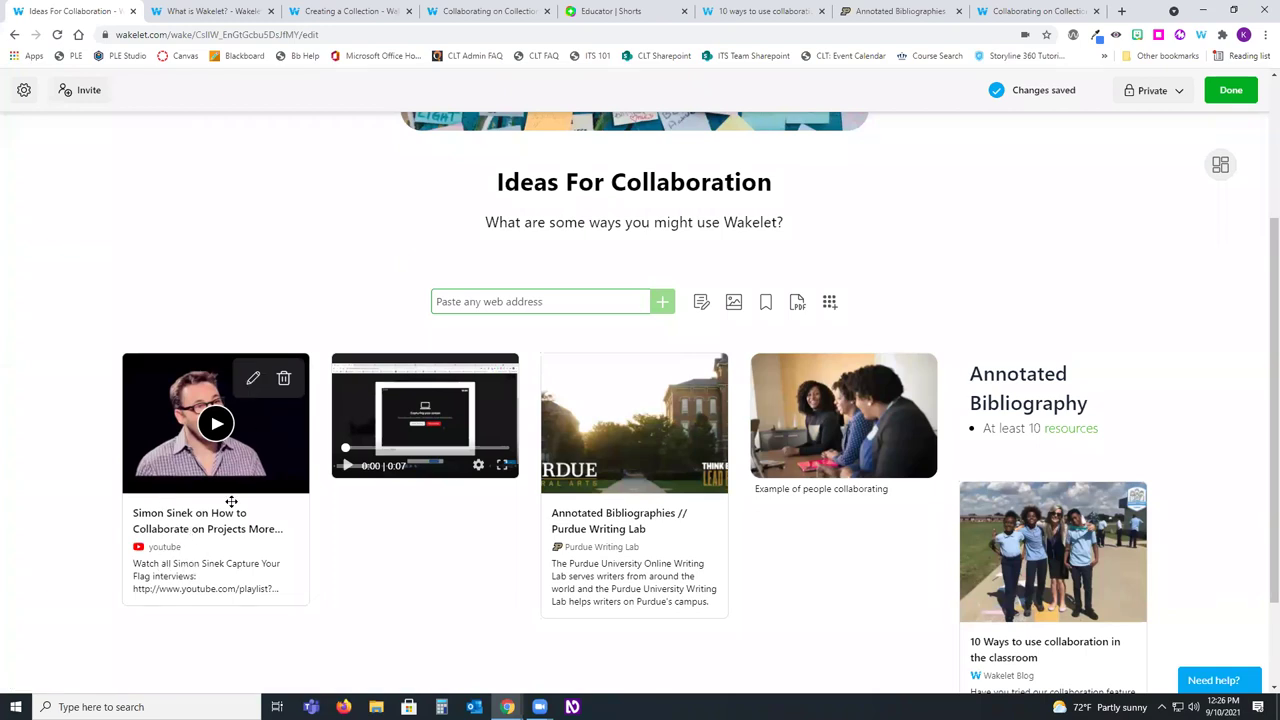
Step: Add the Google Drive presentation Accessible Digital Material to the collection
left_click(829, 301)
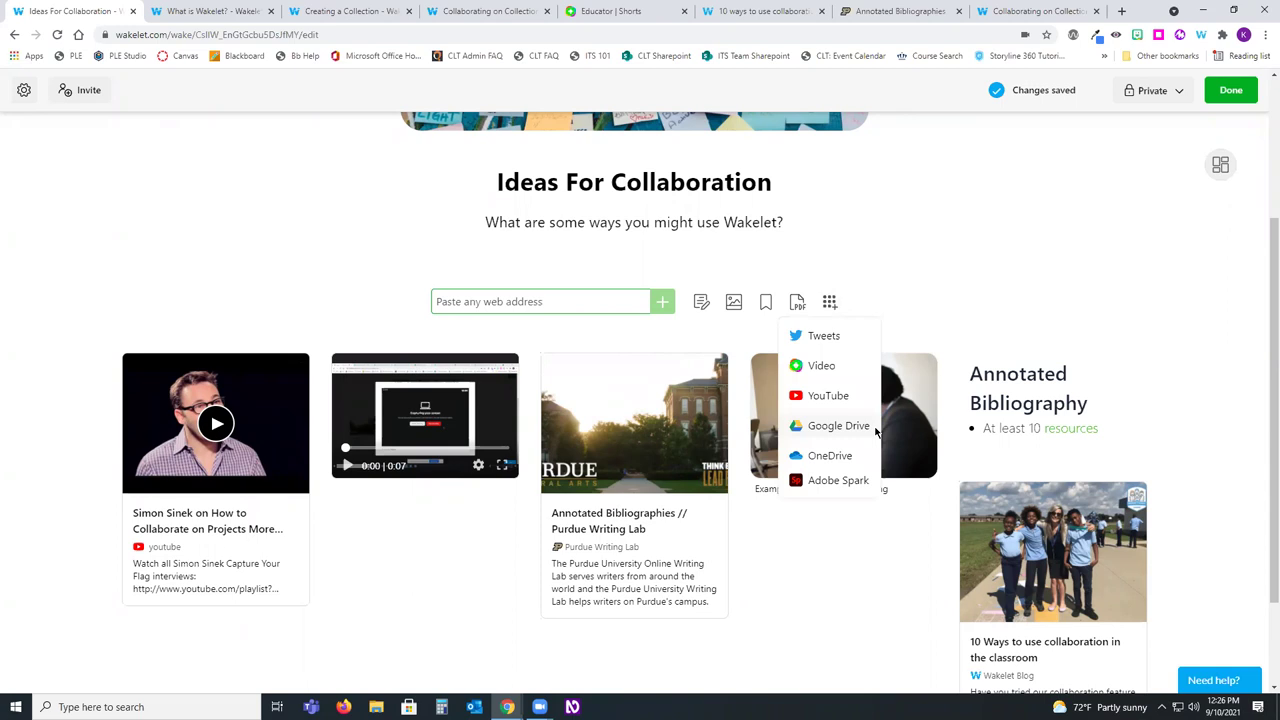
left_click(838, 426)
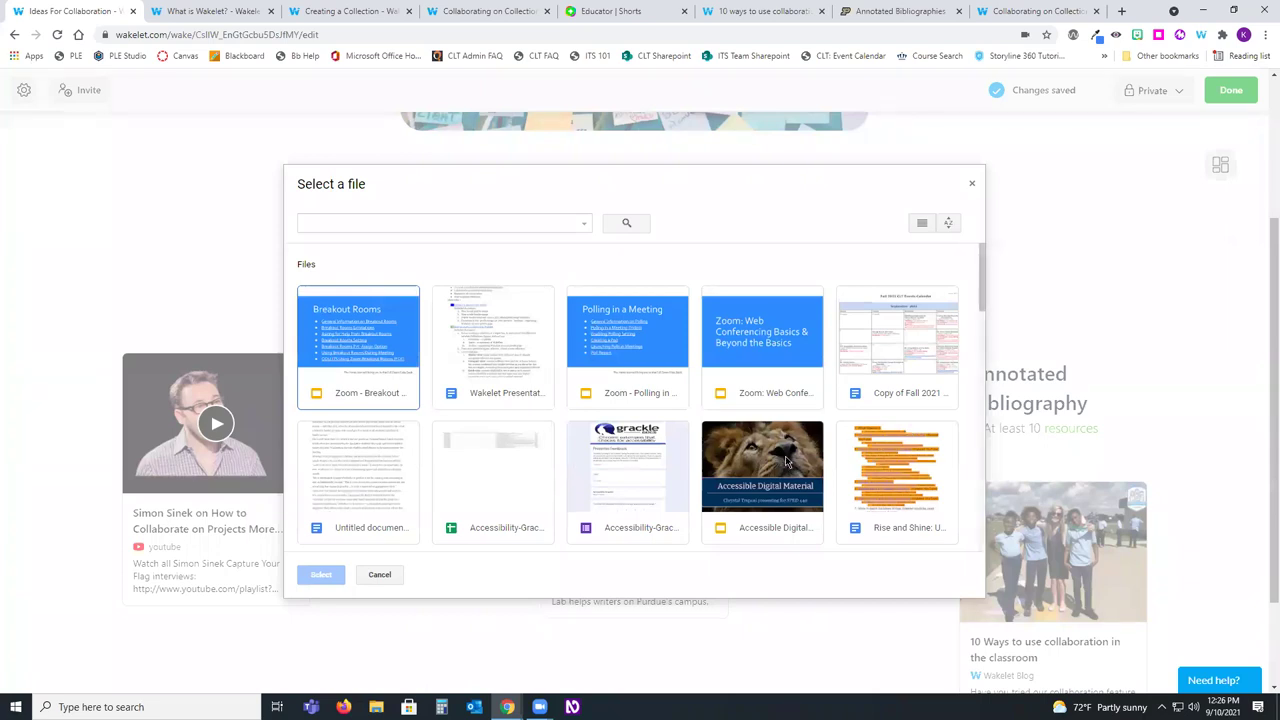
left_click(768, 488)
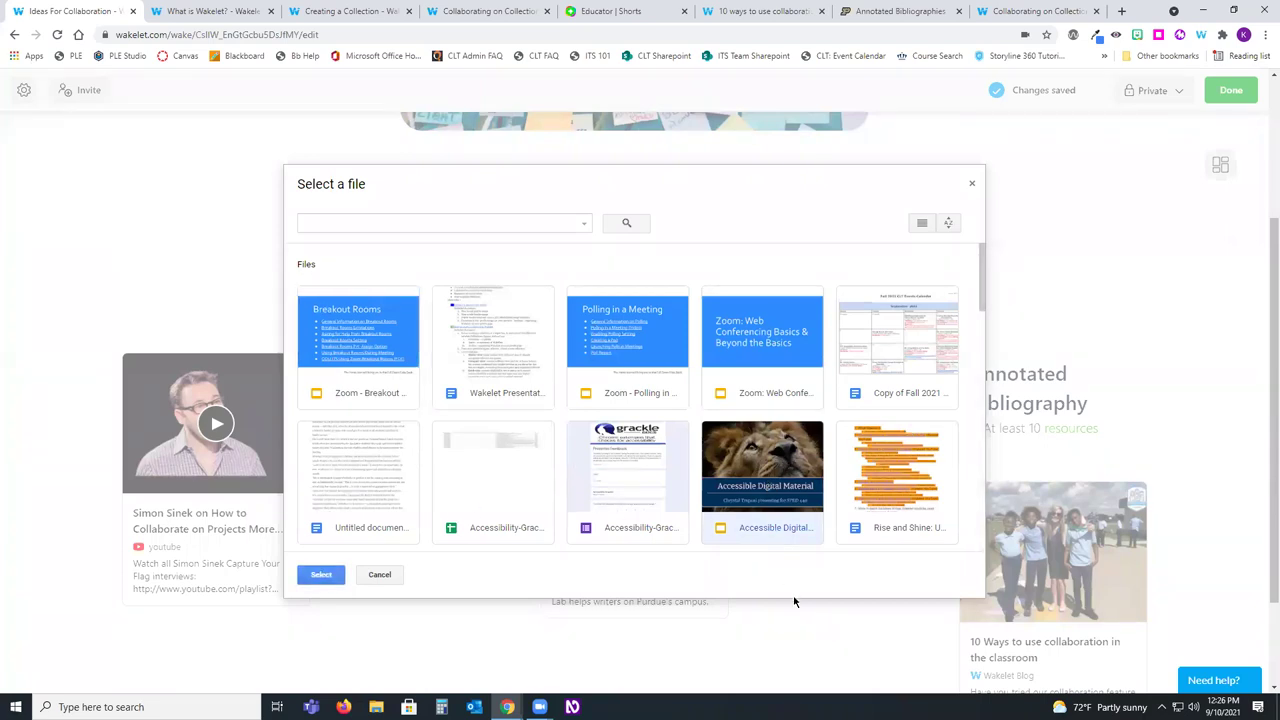
left_click(314, 582)
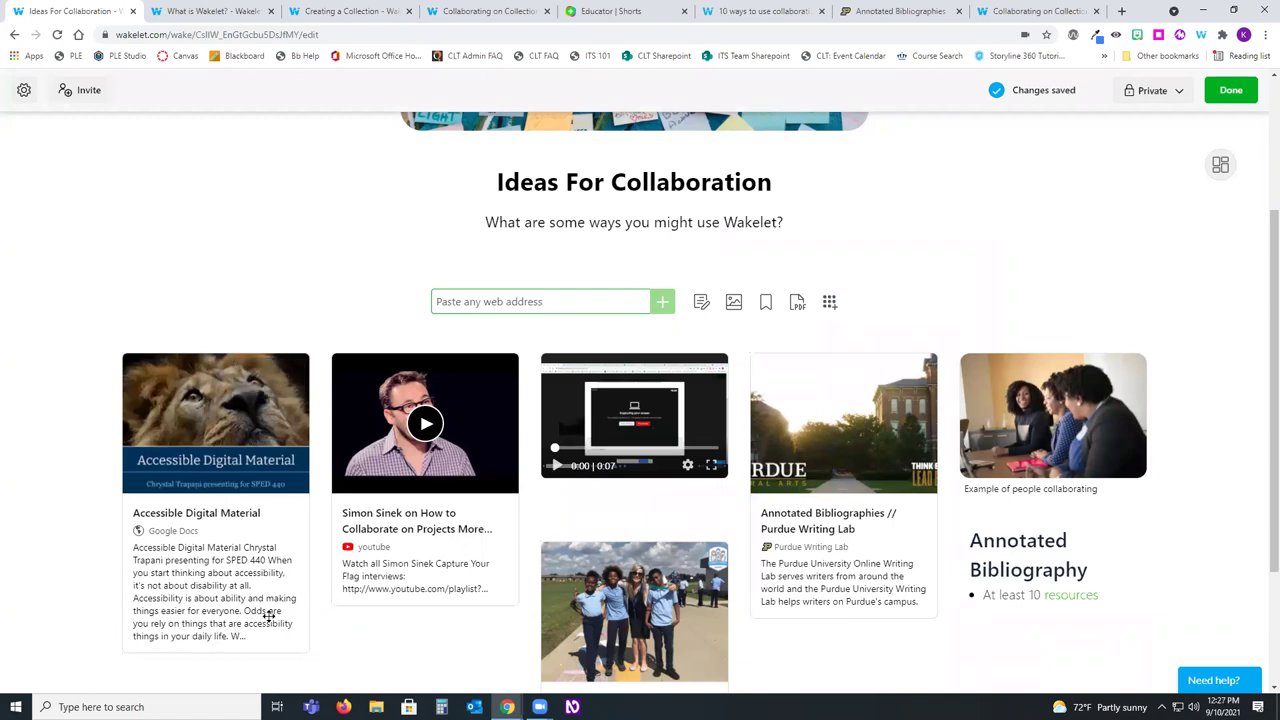
Step: Change the collection layout from Mood Board to Media View and review its display of the items
mouse_move(250, 377)
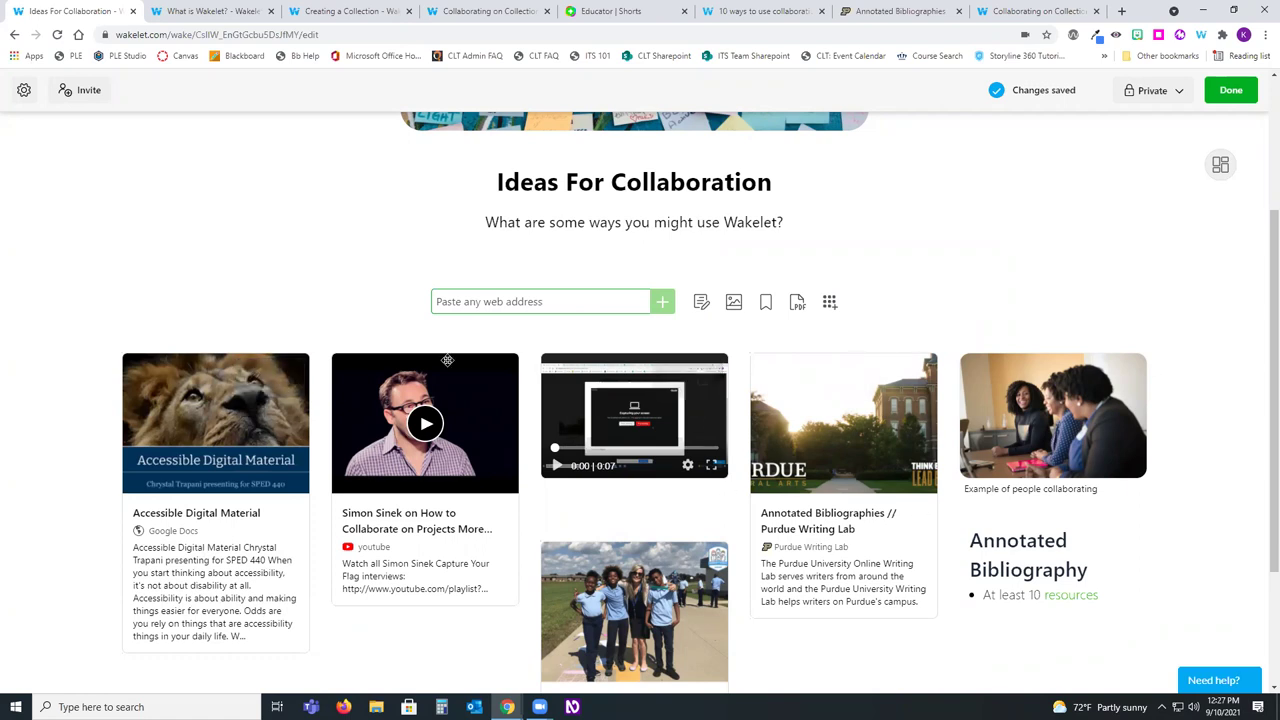
mouse_move(1000, 542)
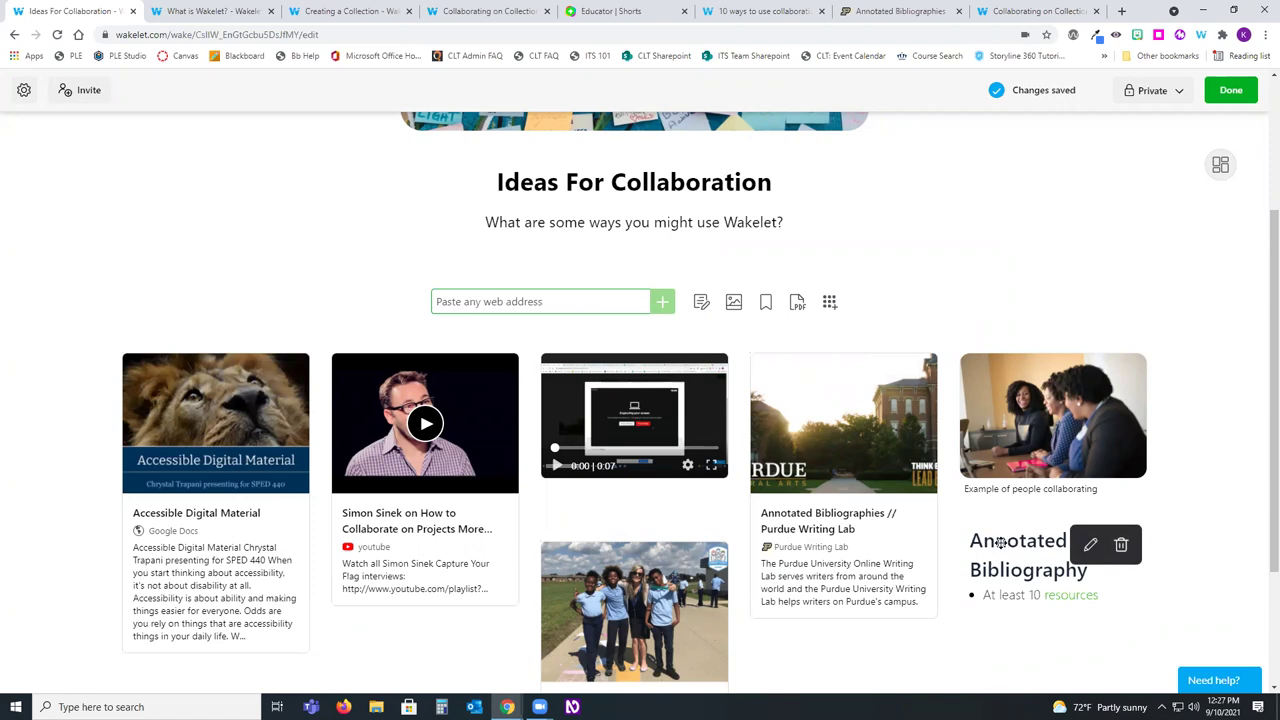
left_click(1220, 167)
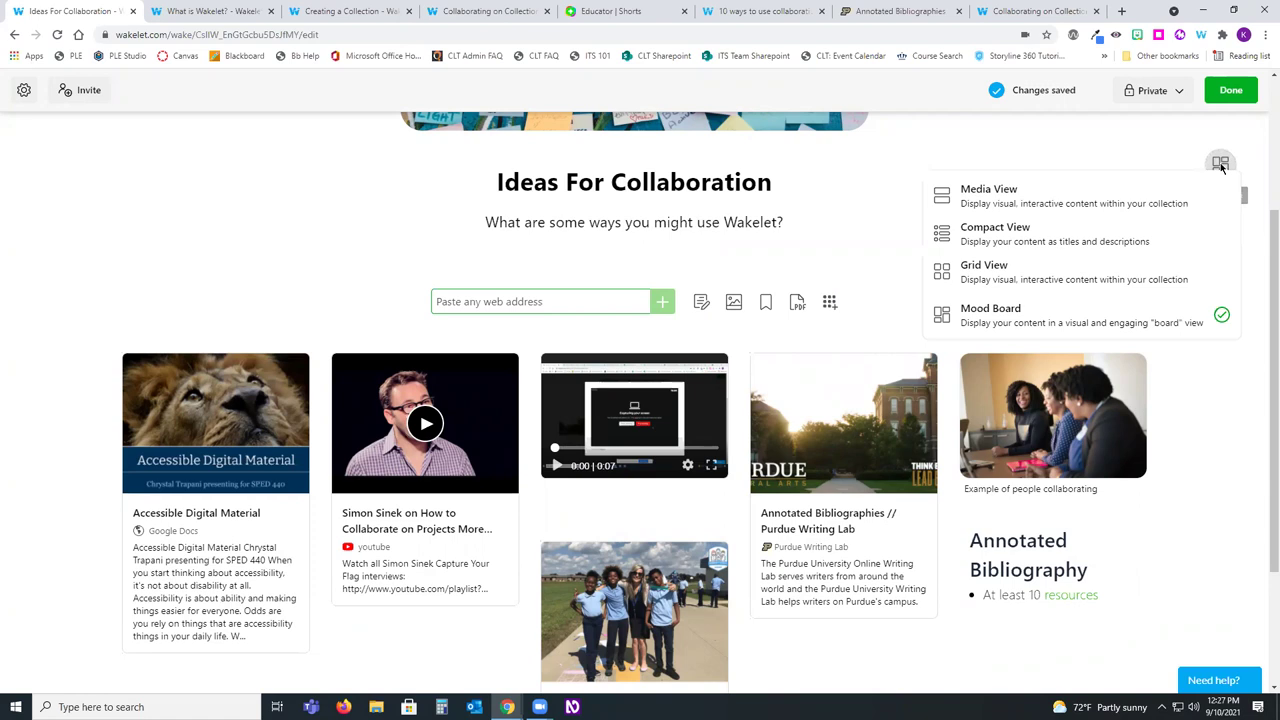
left_click(1226, 165)
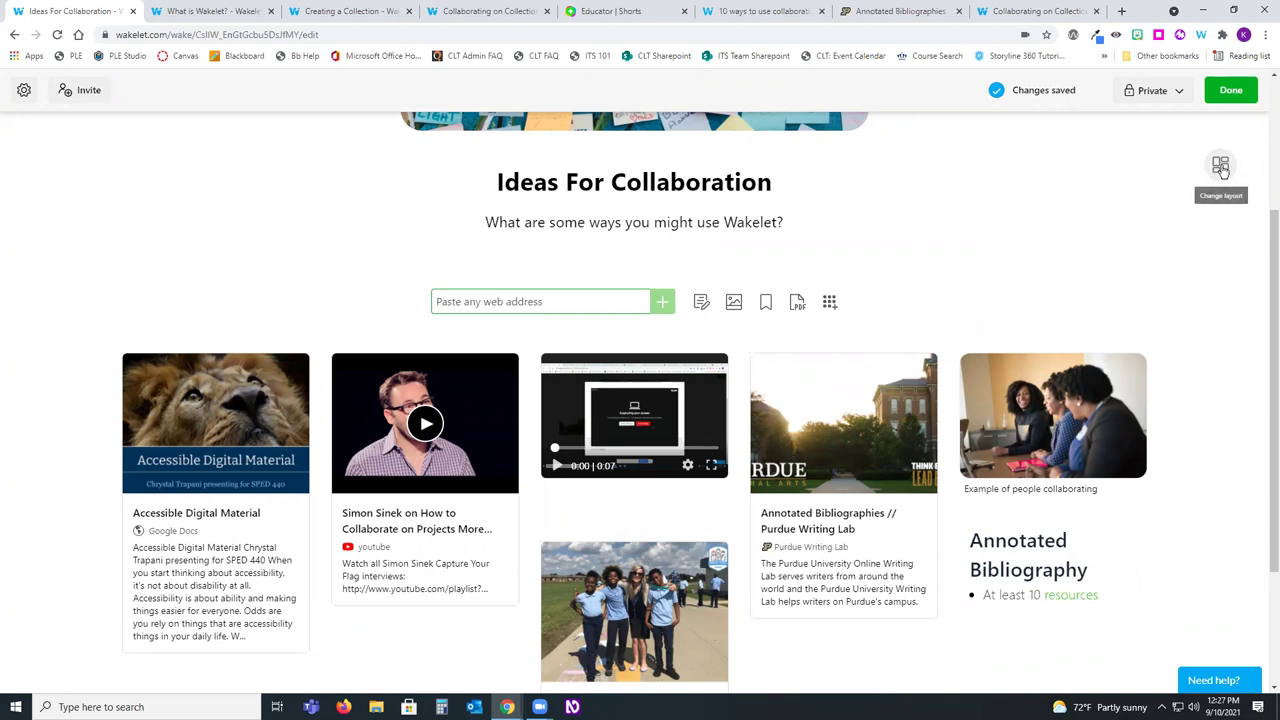
left_click(1222, 171)
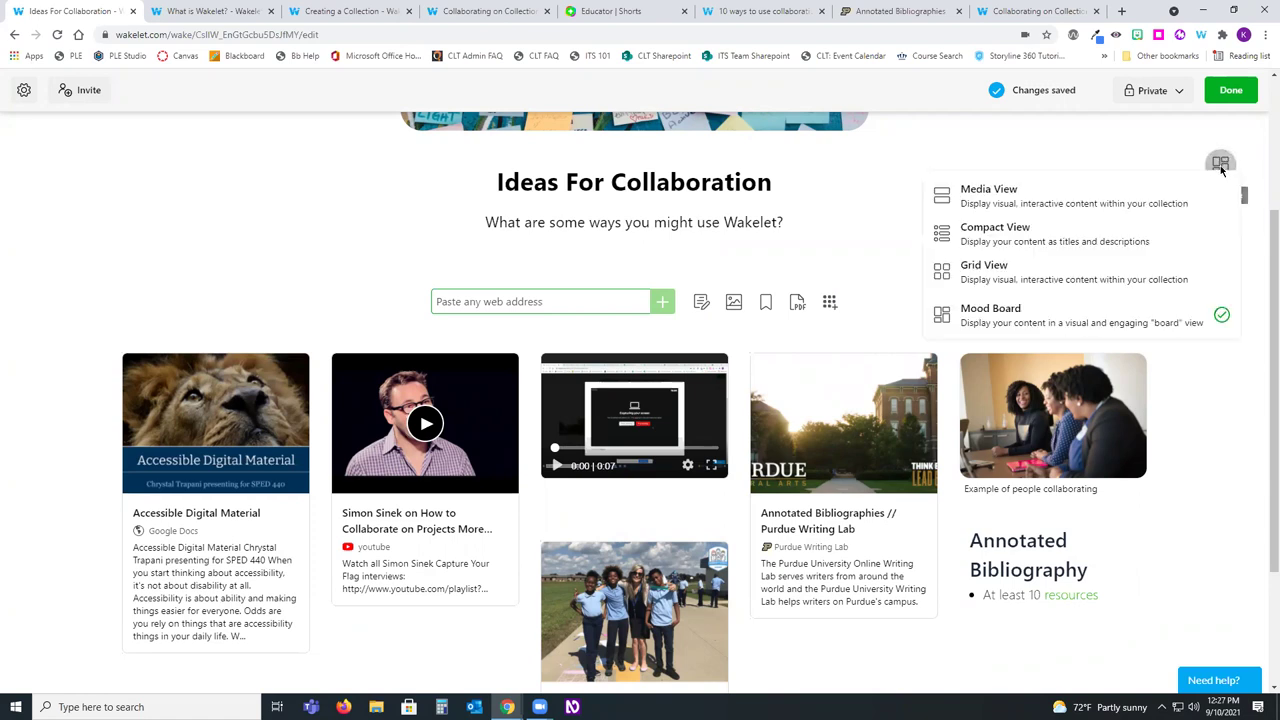
left_click(1048, 197)
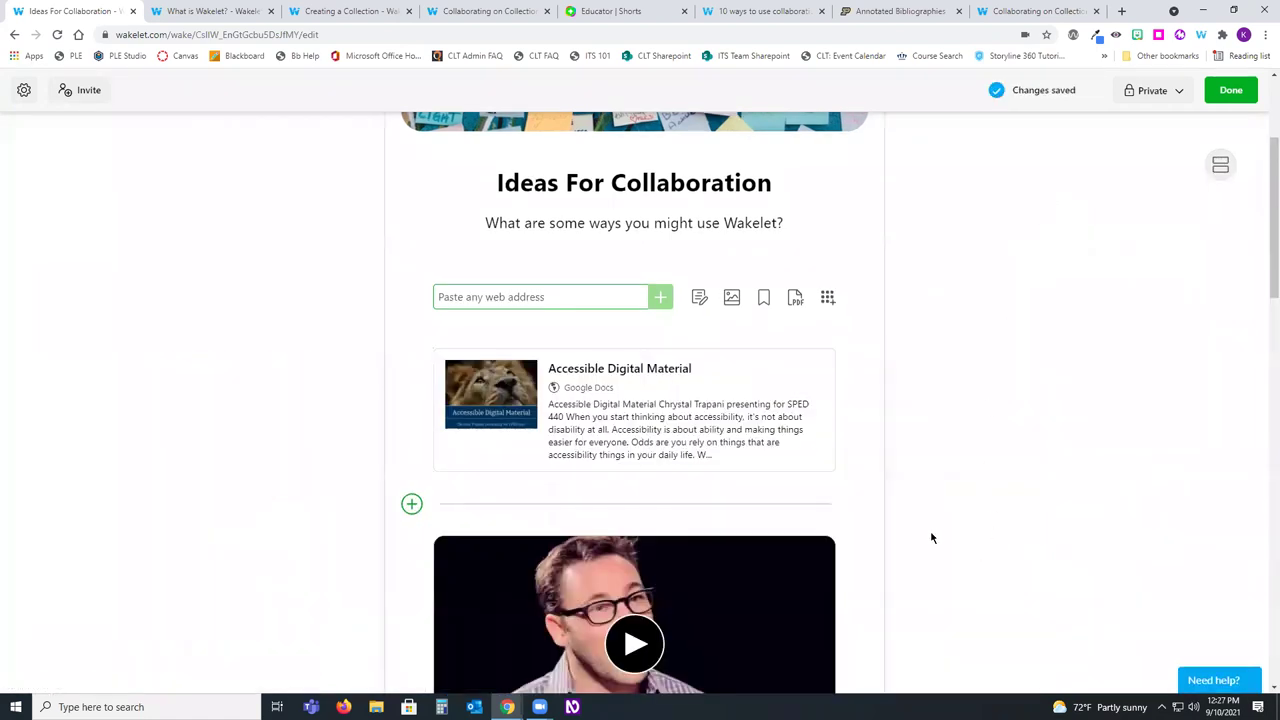
scroll(931, 538, "up", 3)
scroll(931, 538, "up", 1)
scroll(931, 538, "down", 9)
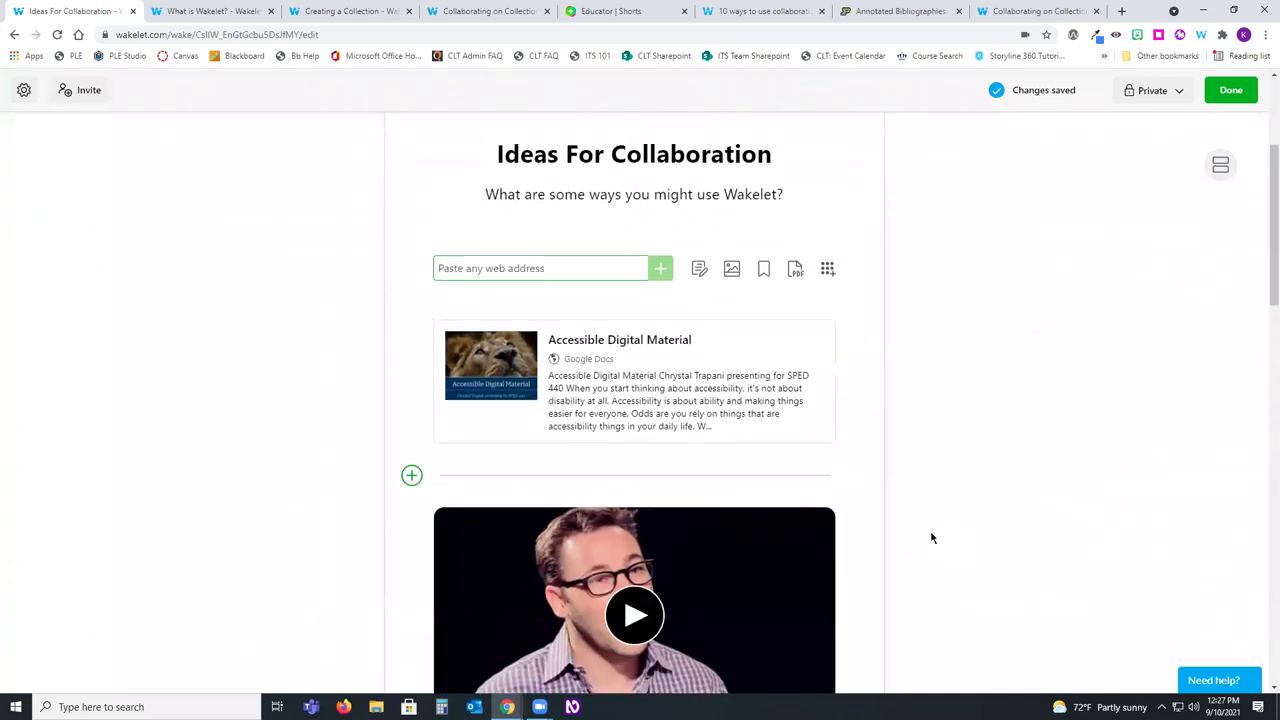
Step: Move the "Example of people collaborating" image up the collection to just above the Flipgrid video
scroll(931, 538, "down", 5)
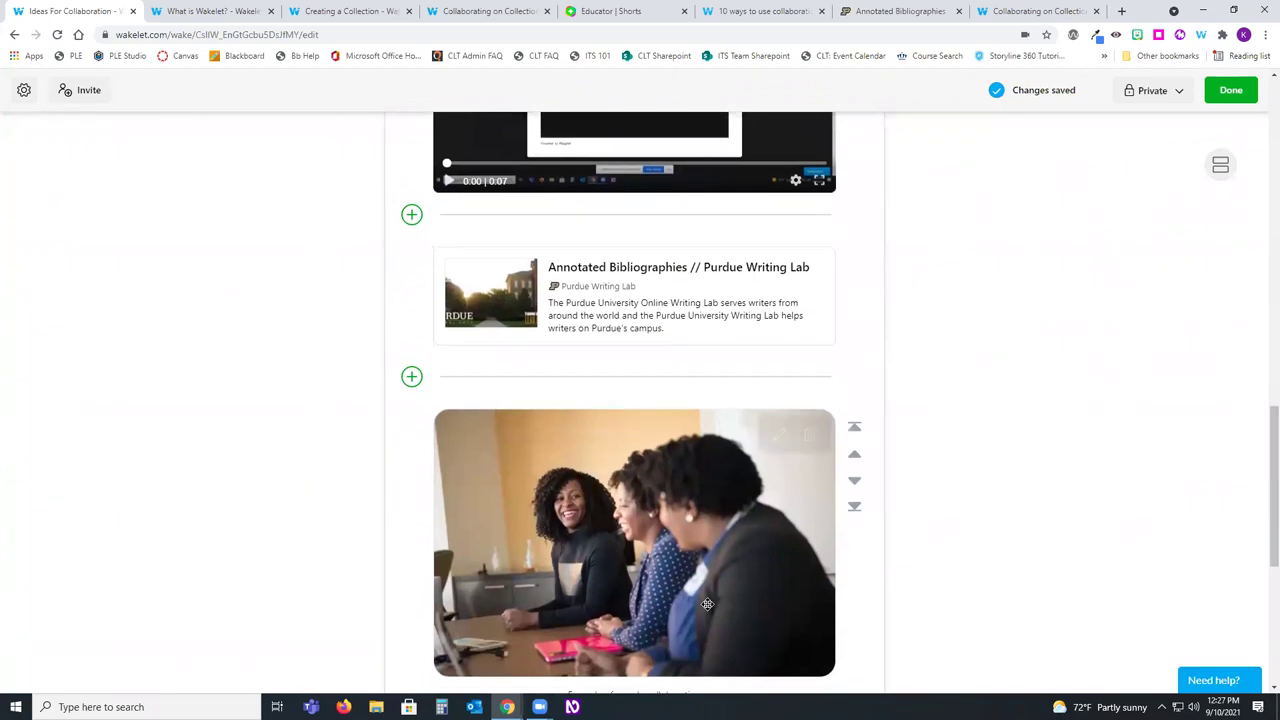
scroll(779, 633, "down", 1)
scroll(779, 633, "down", 1)
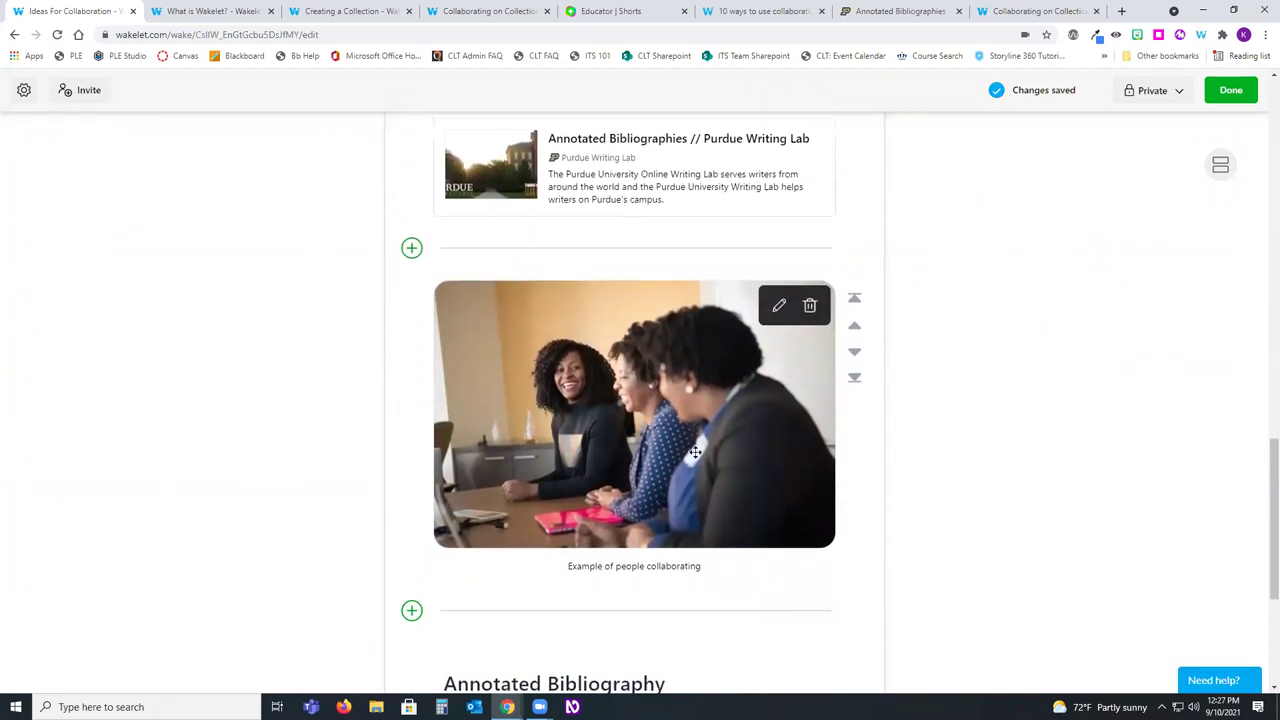
left_click_drag(671, 476, 740, 560)
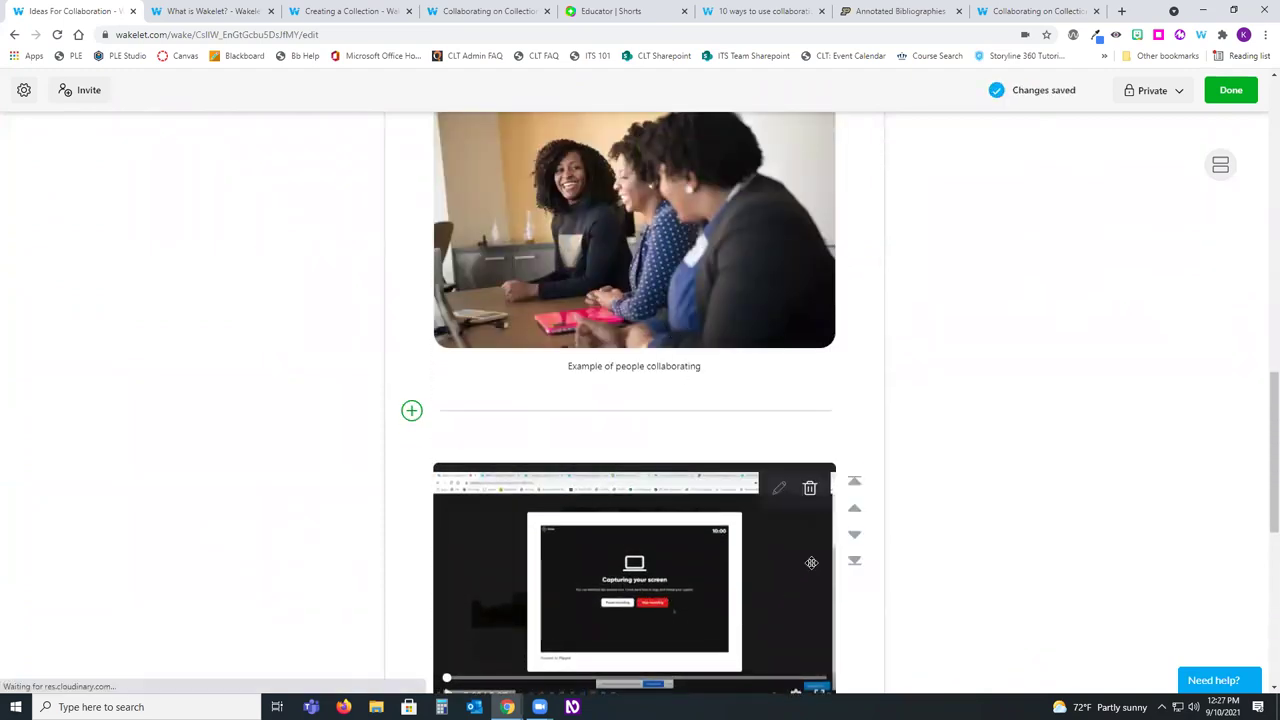
Step: Change the collection layout to Compact View and review the items down to "10 Ways to use collaboration in the classroom"
scroll(831, 577, "up", 5)
scroll(833, 574, "up", 6)
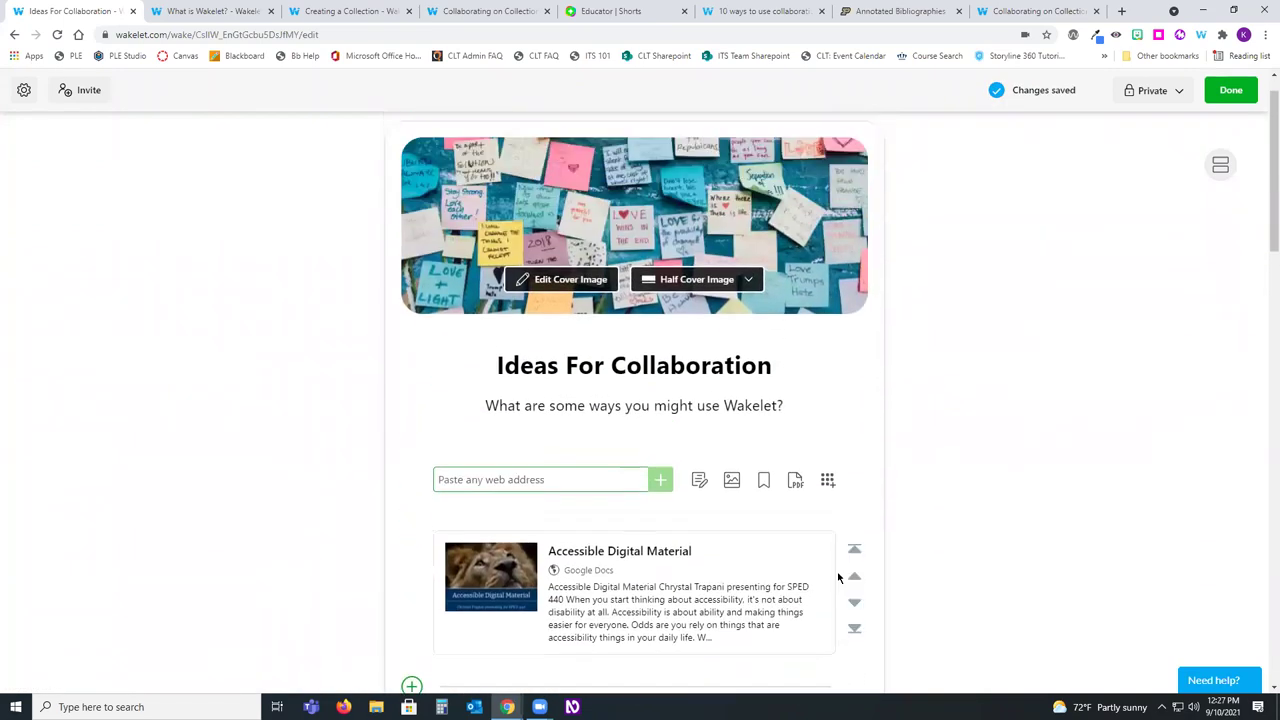
left_click(1220, 184)
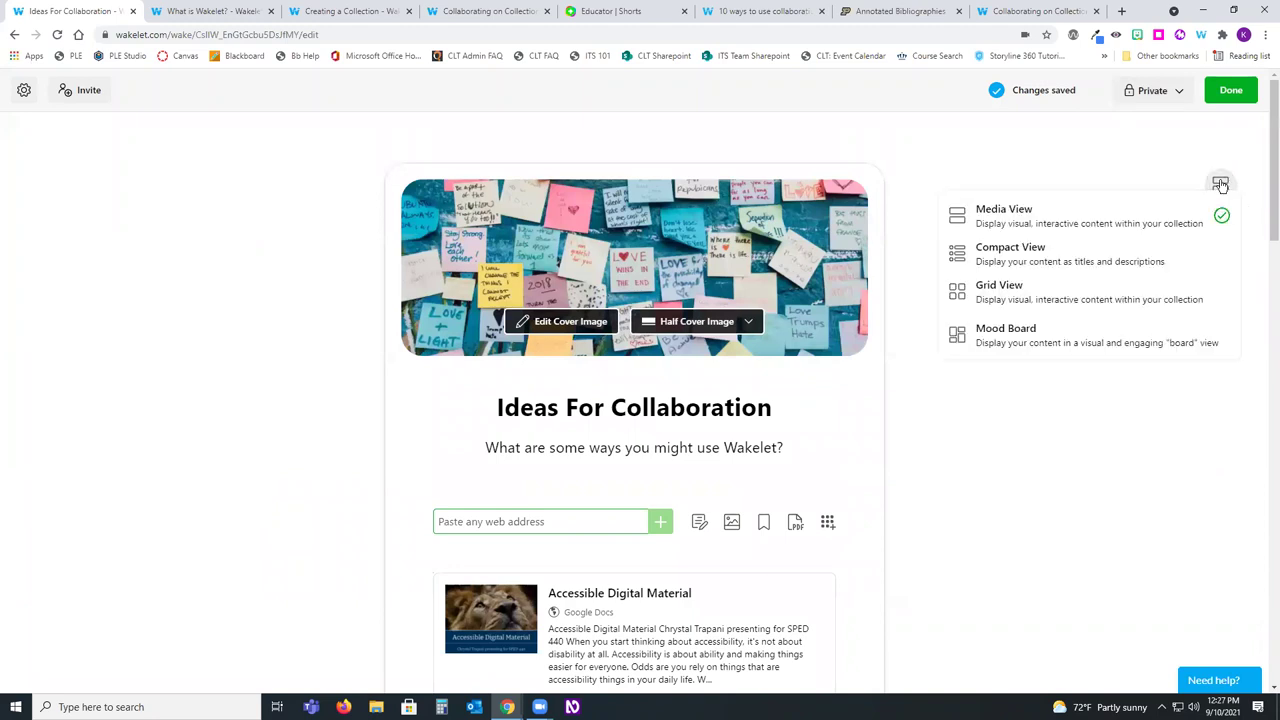
left_click(1006, 263)
scroll(820, 500, "down", 3)
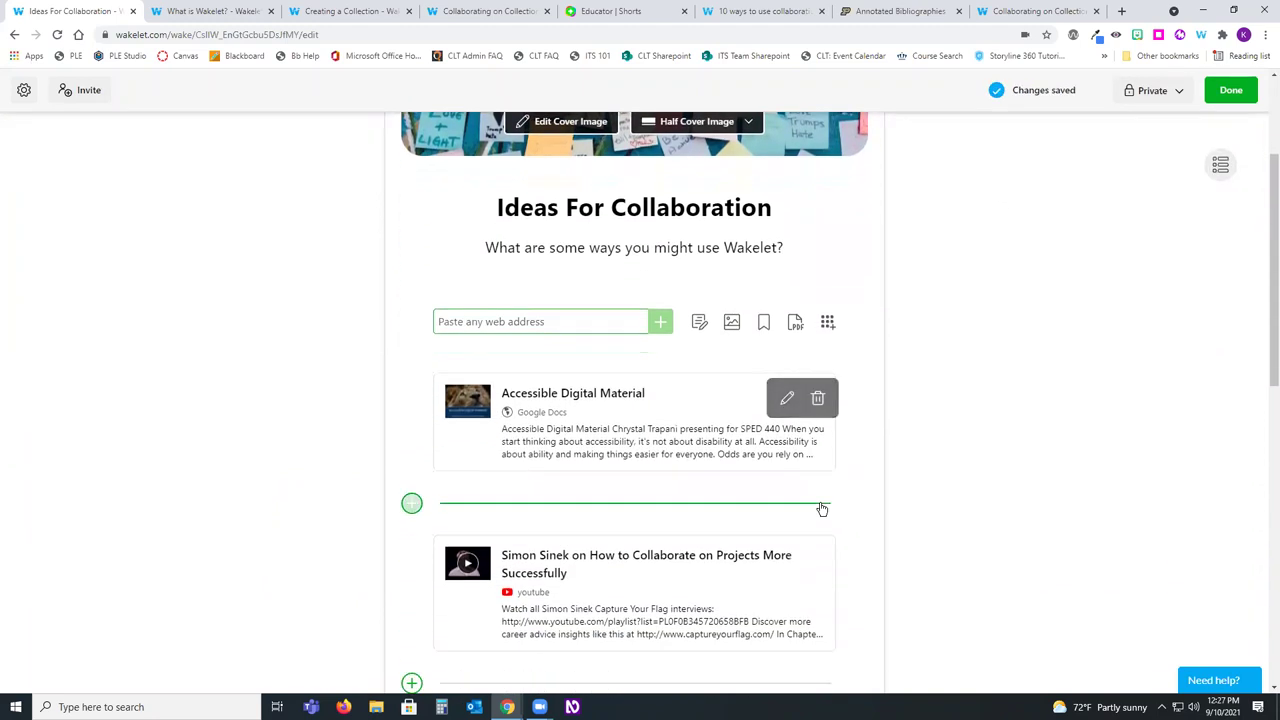
scroll(880, 583, "down", 2)
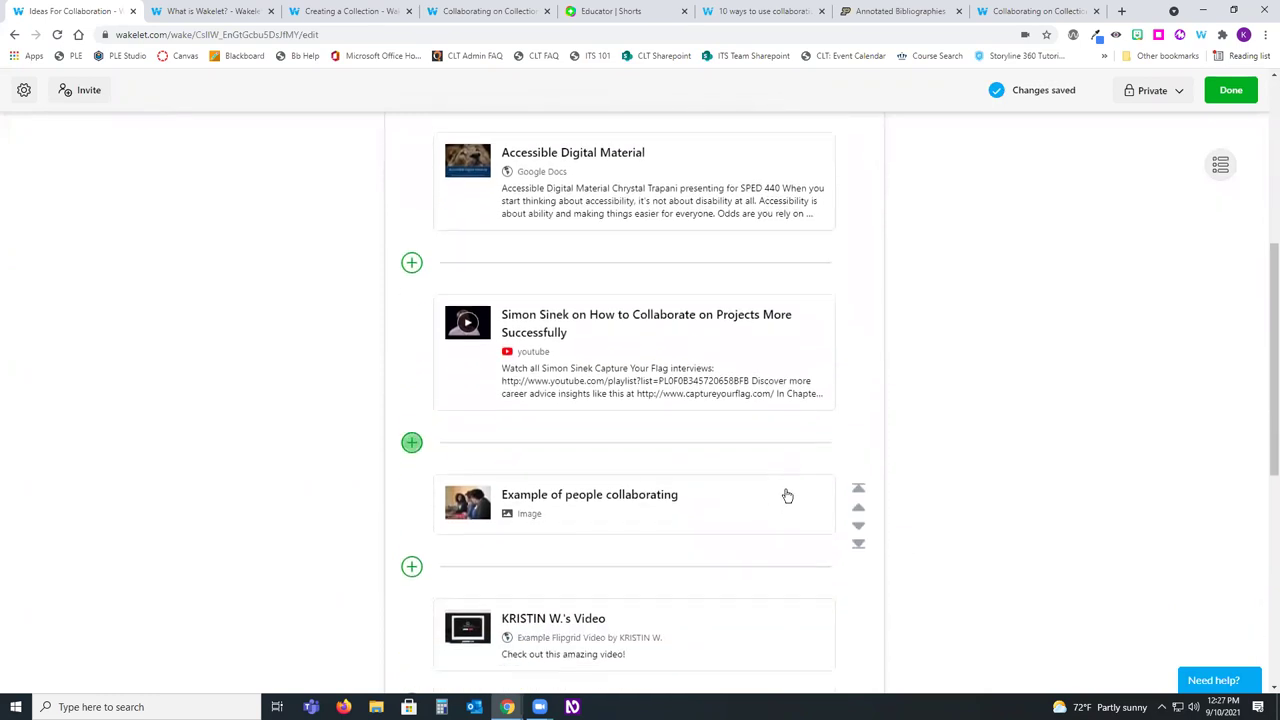
scroll(650, 468, "down", 1)
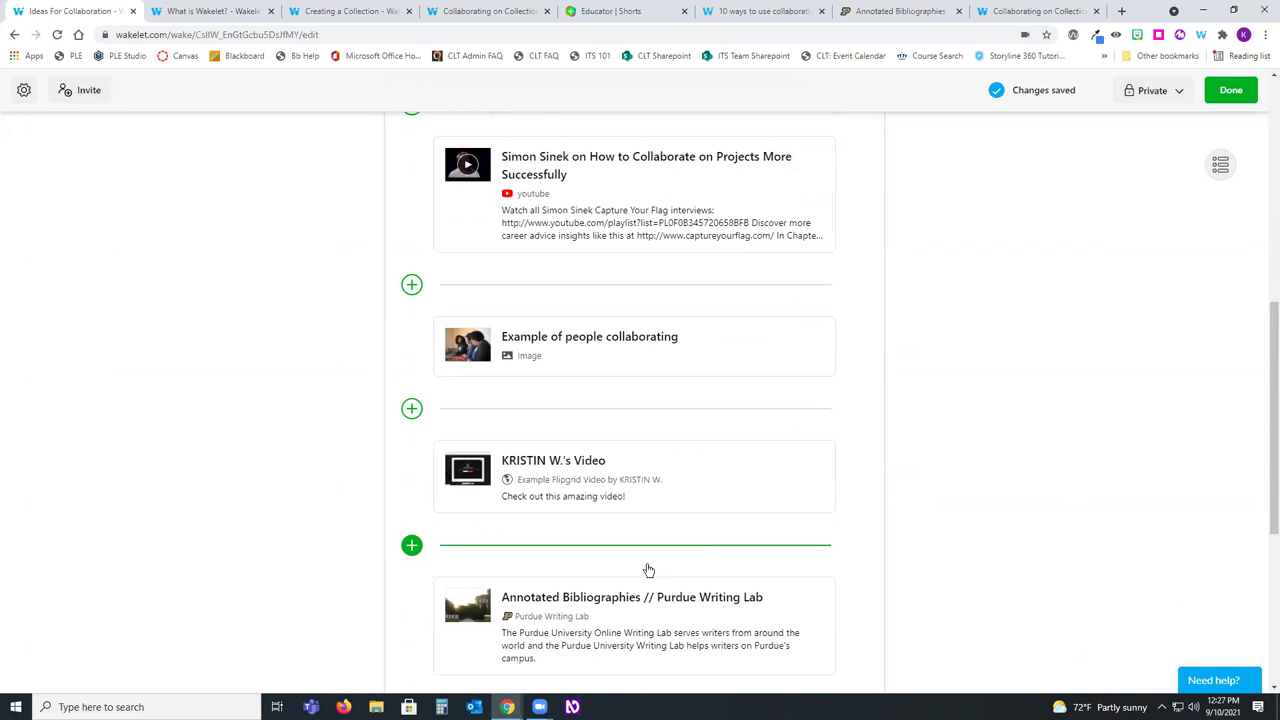
scroll(583, 594, "down", 1)
scroll(583, 594, "down", 3)
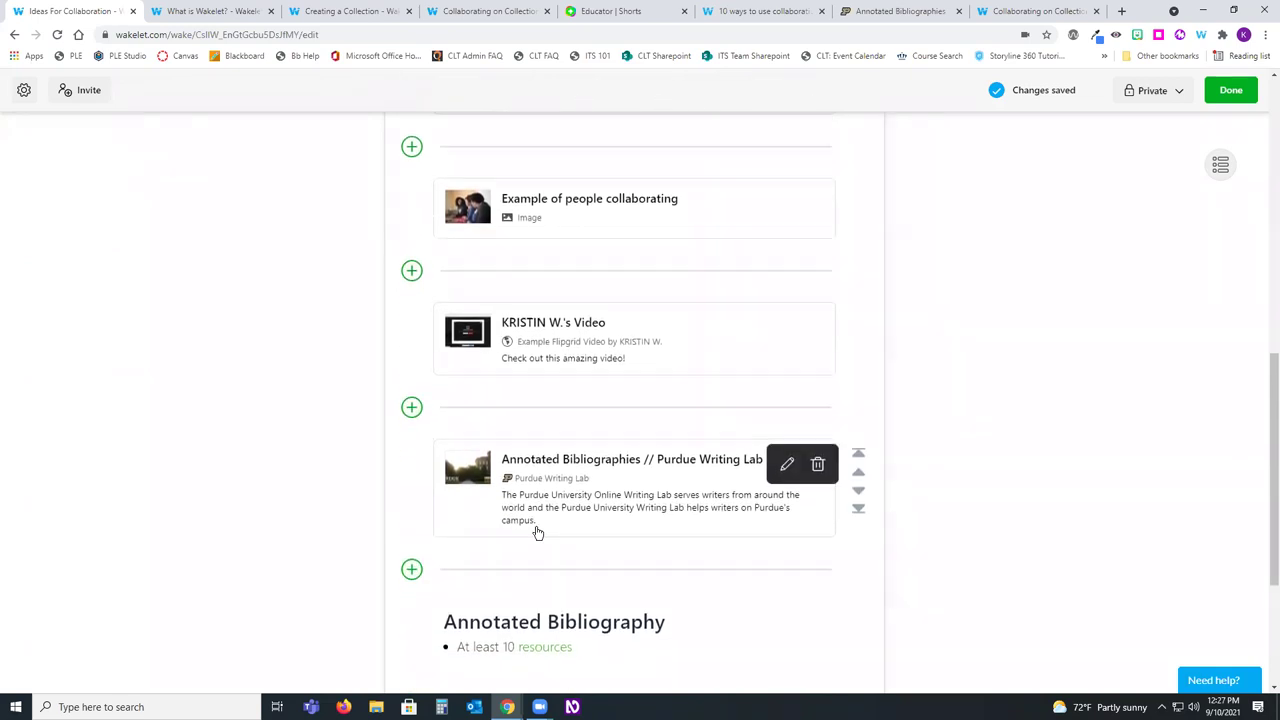
scroll(557, 597, "down", 2)
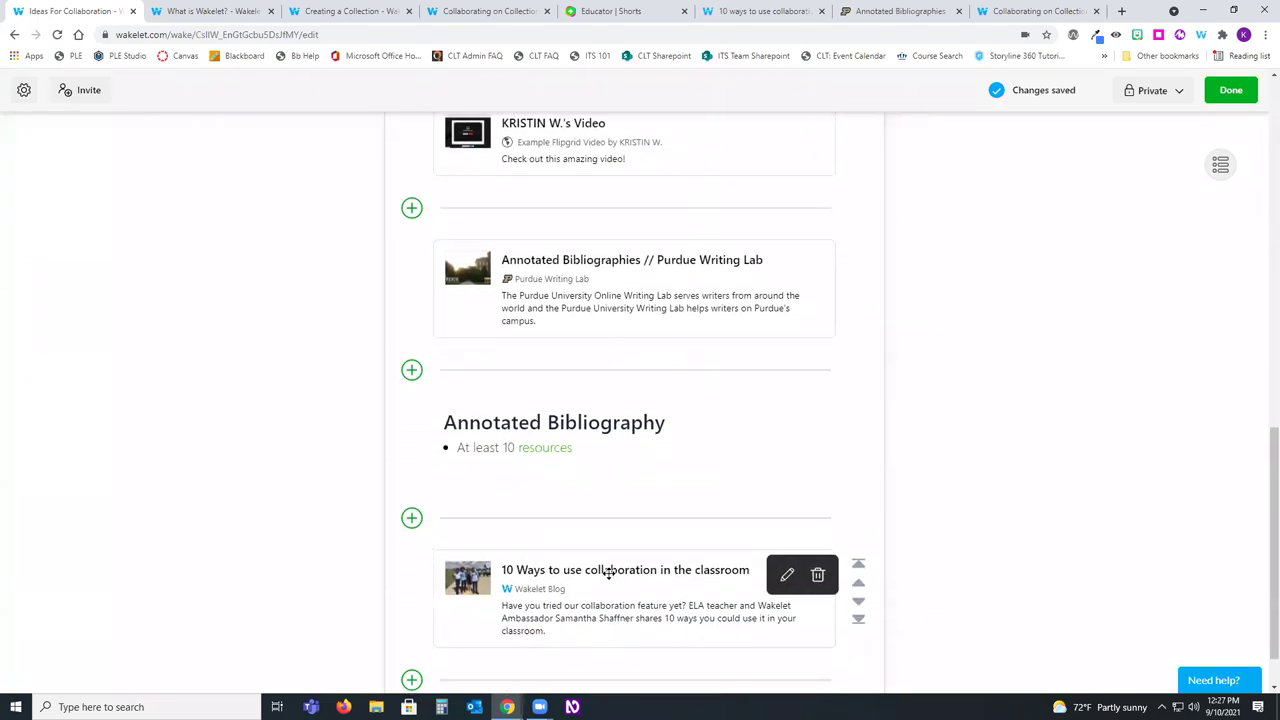
left_click_drag(679, 549, 714, 311)
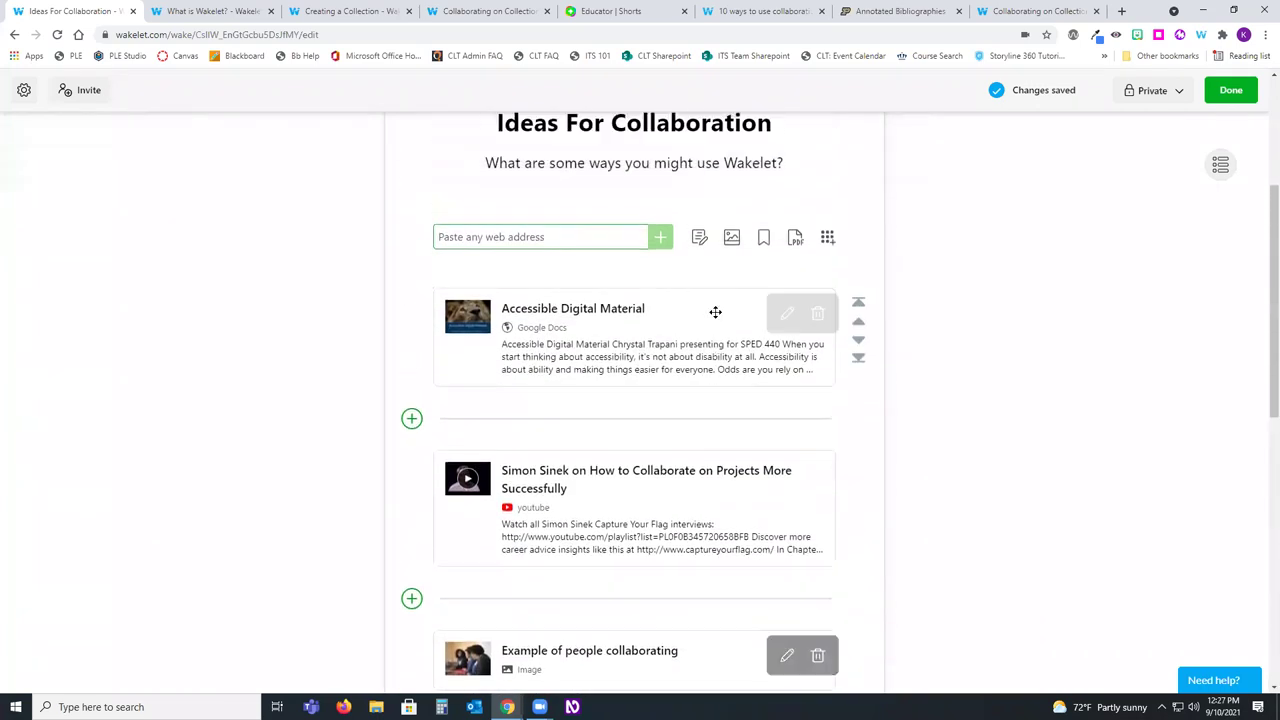
Step: Change the collection layout to Grid View and review how the item cards are arranged
left_click(1220, 184)
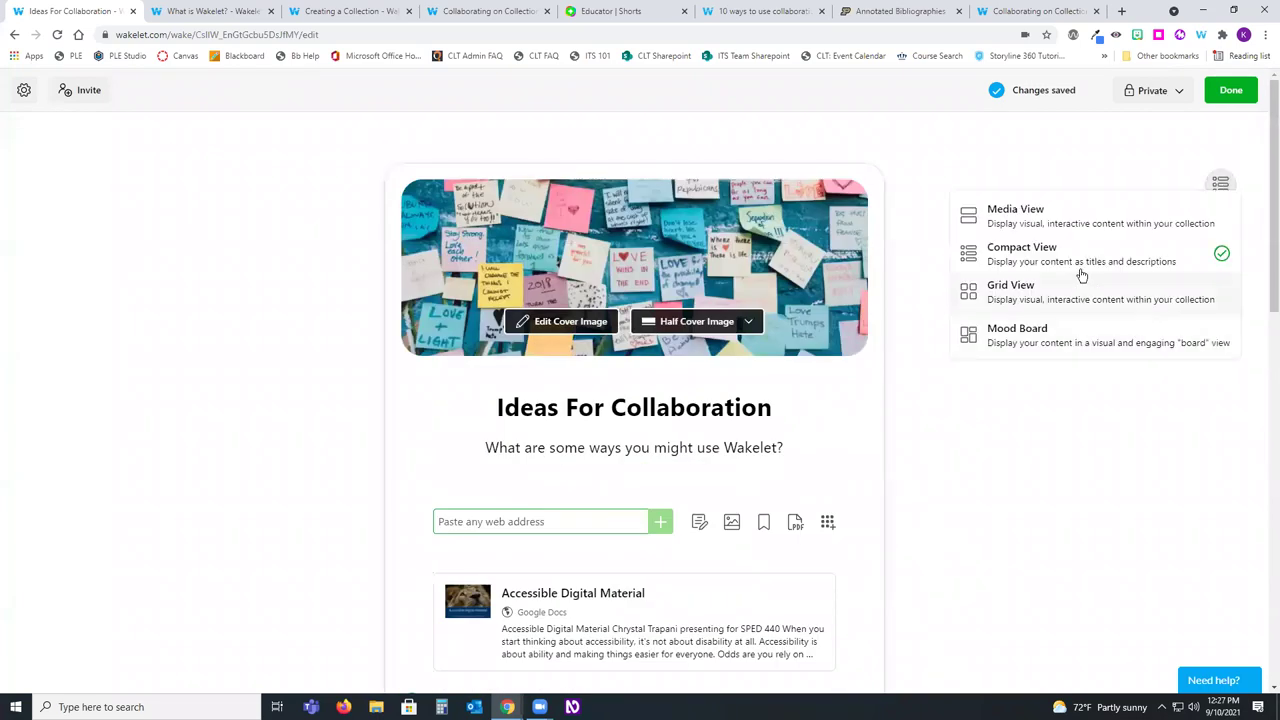
left_click(1074, 297)
scroll(1015, 506, "down", 3)
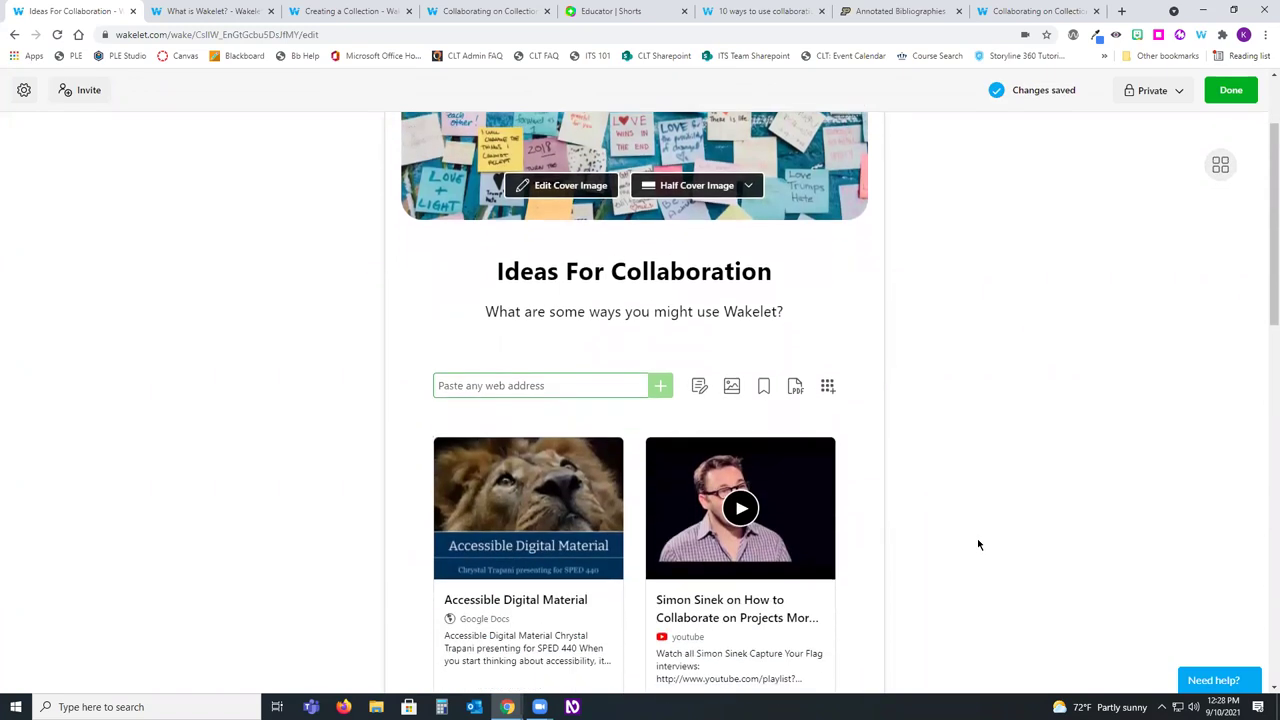
scroll(774, 563, "down", 3)
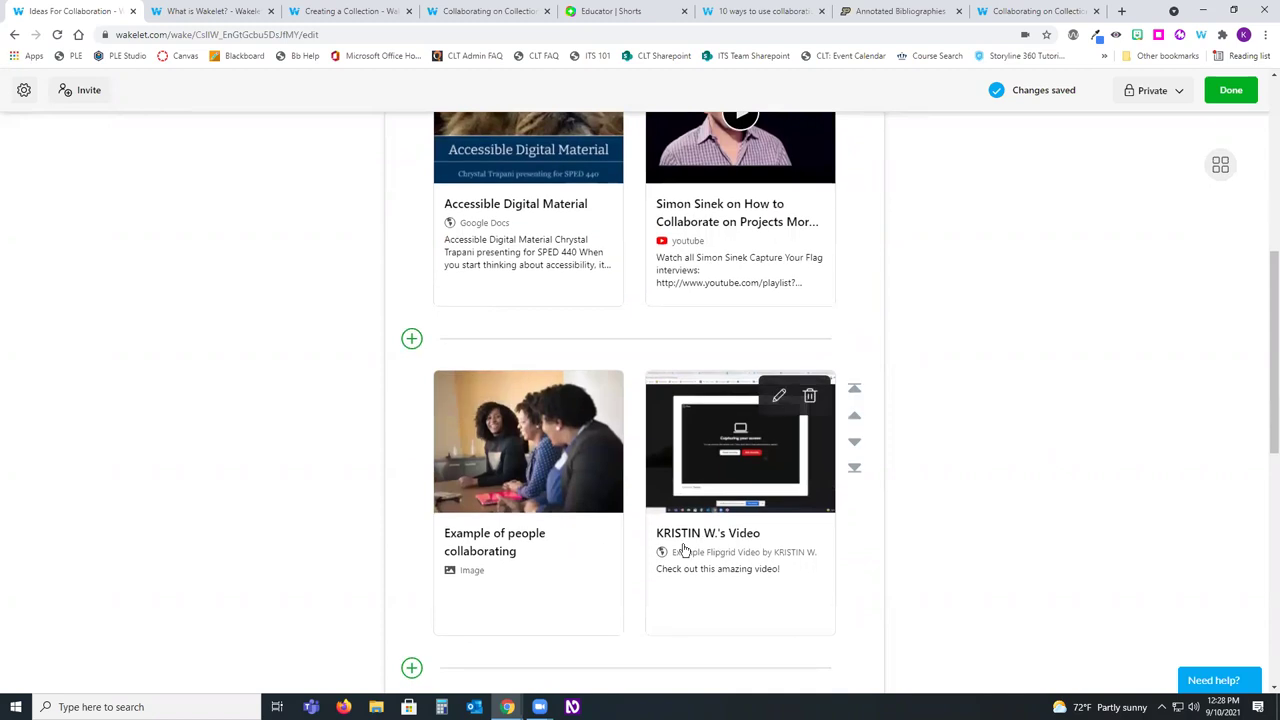
scroll(630, 585, "down", 2)
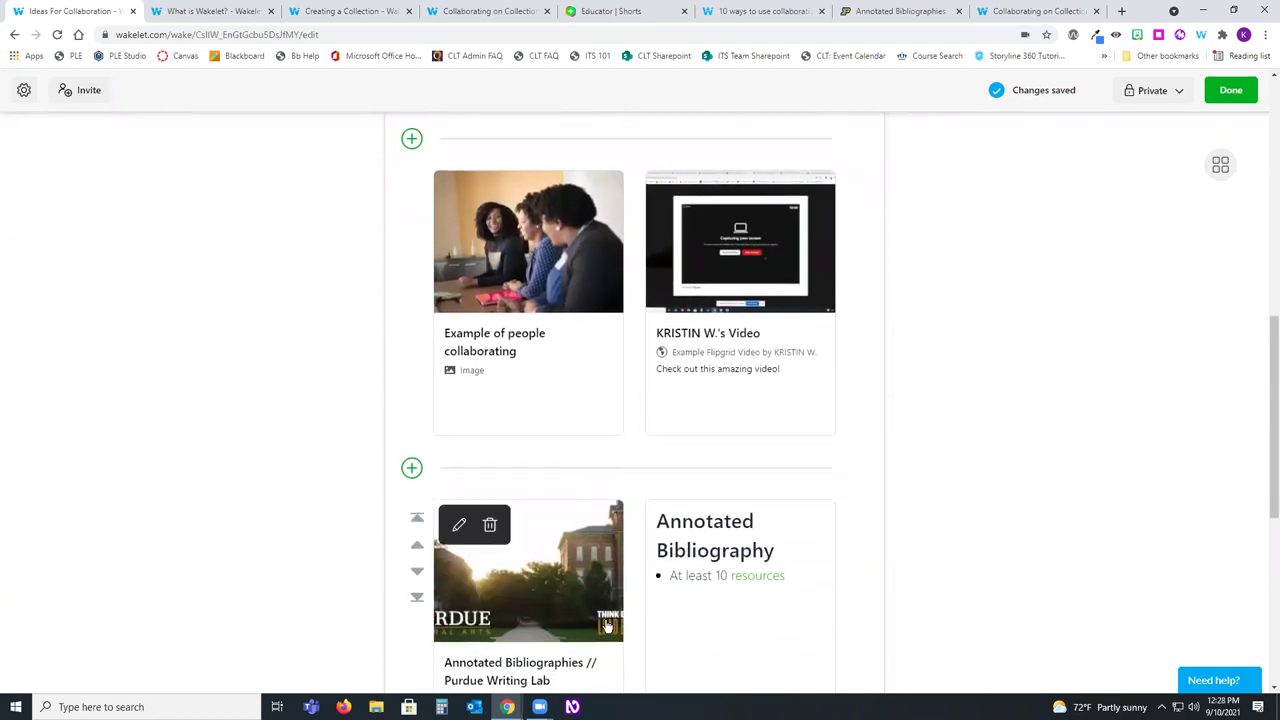
scroll(930, 300, "up", 5)
scroll(982, 202, "up", 3)
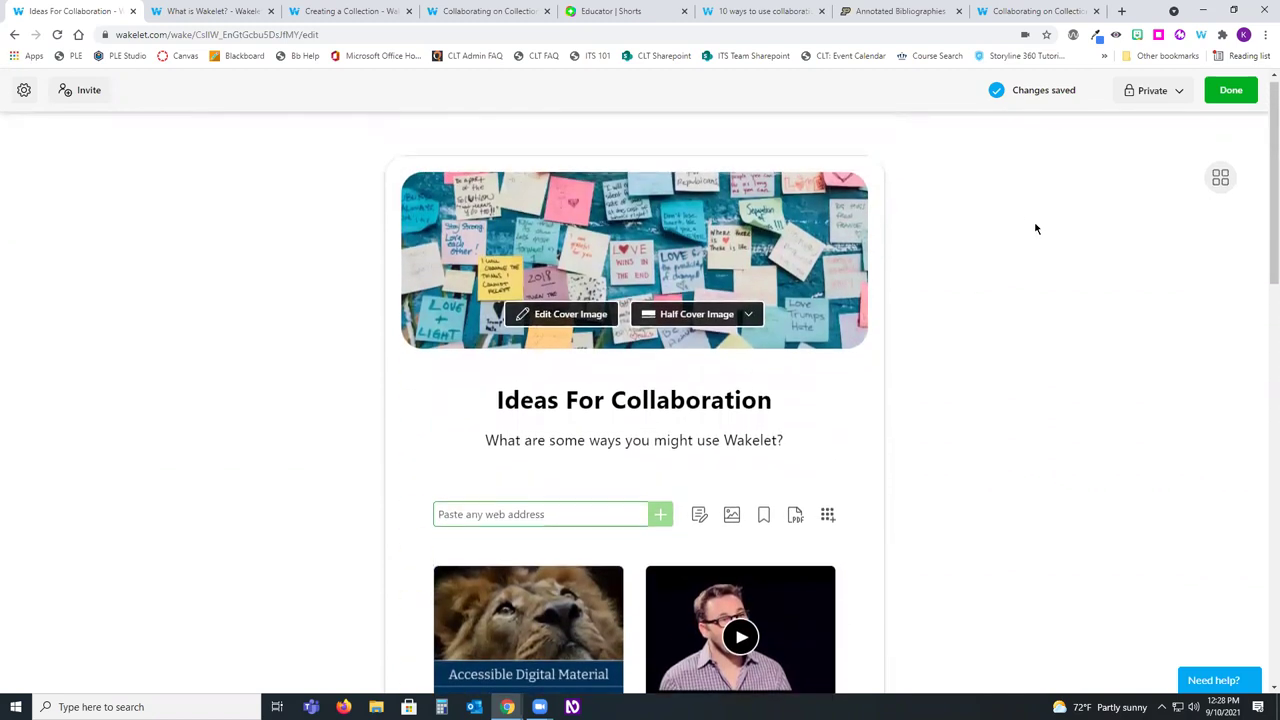
Step: Set the layout to Mood Board and place the "10 Ways to use collaboration in the classroom" card directly after Accessible Digital Material
left_click(1212, 184)
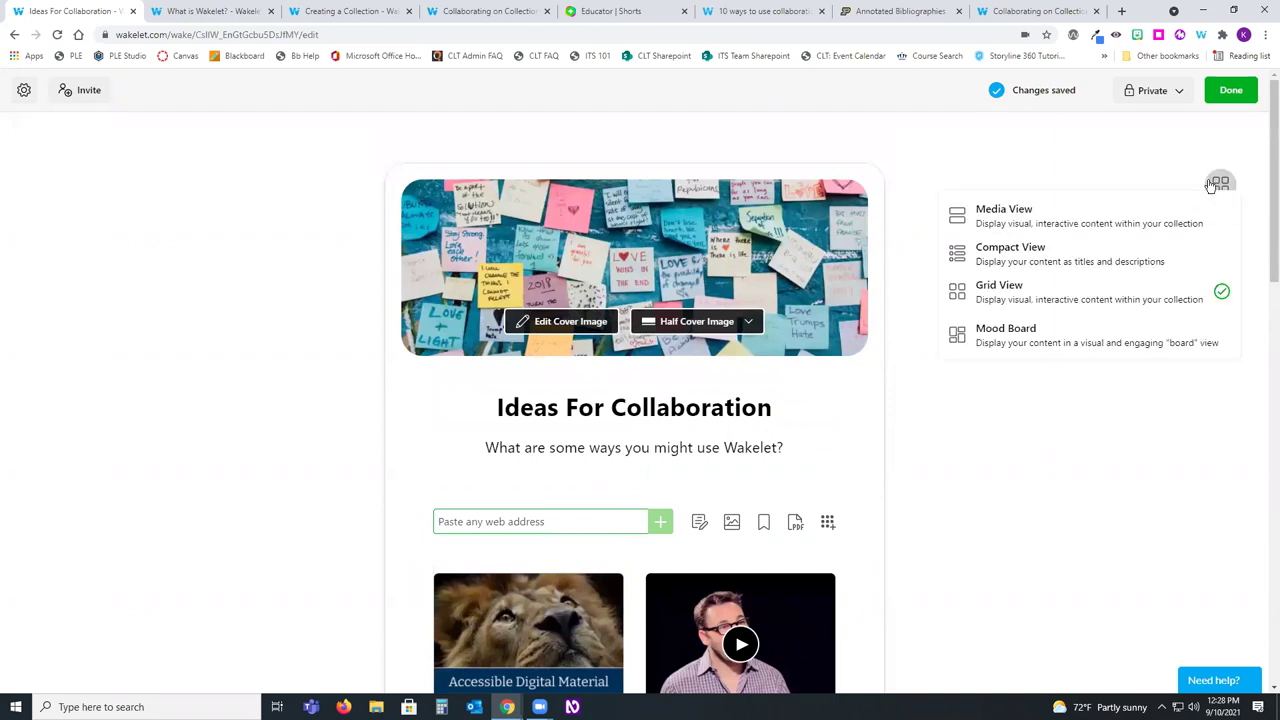
left_click(1037, 342)
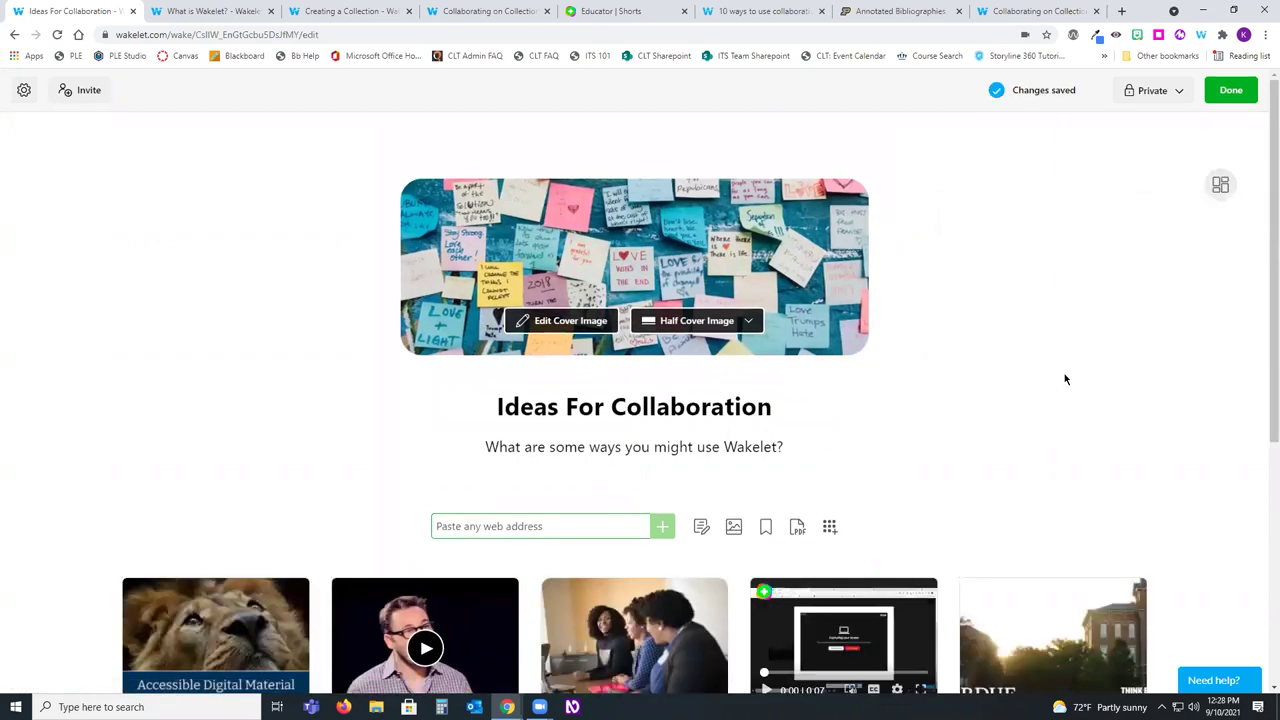
scroll(1023, 400, "down", 3)
left_click_drag(832, 590, 415, 416)
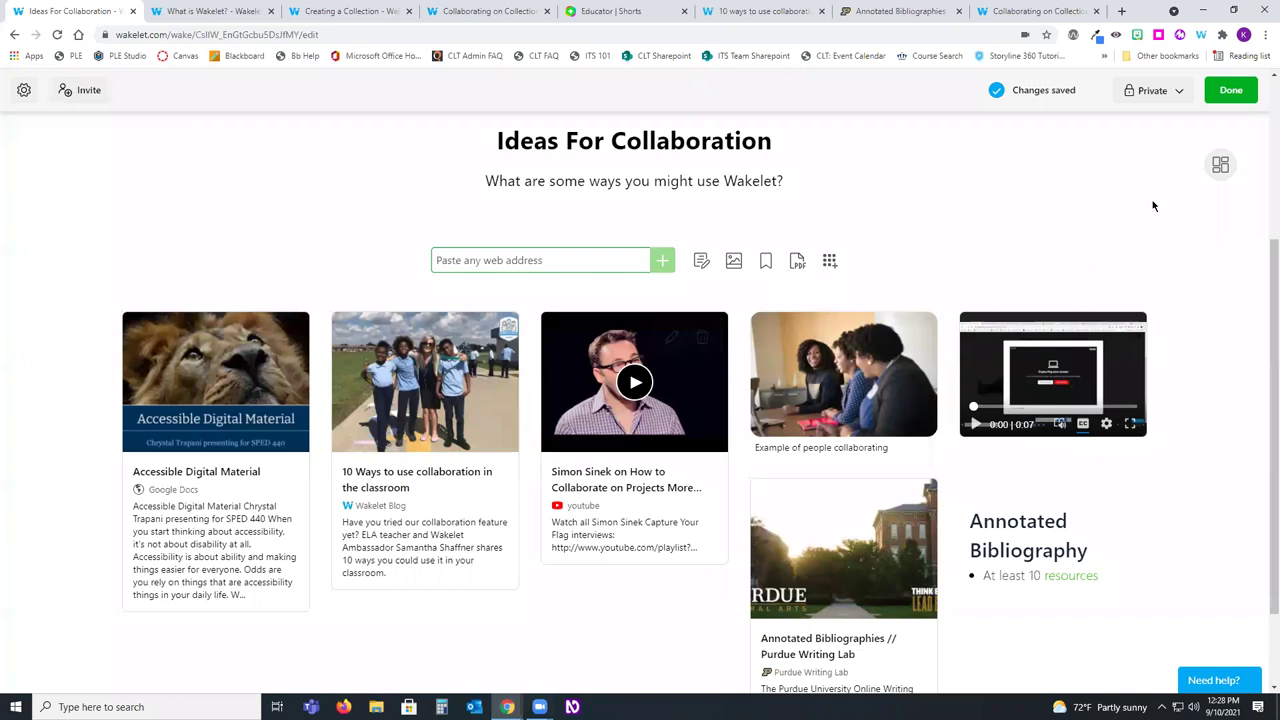
Step: Finish editing the Ideas For Collaboration collection and view its cards in the finished display
left_click(1232, 91)
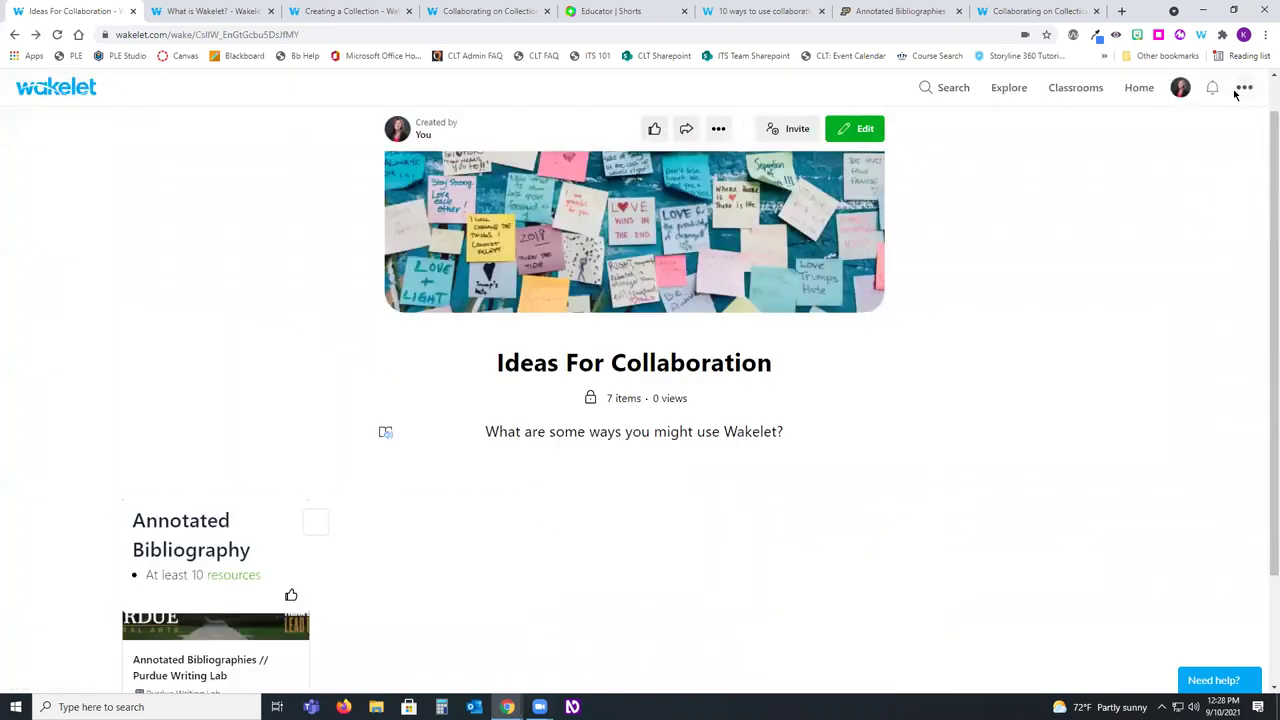
scroll(194, 531, "down", 2)
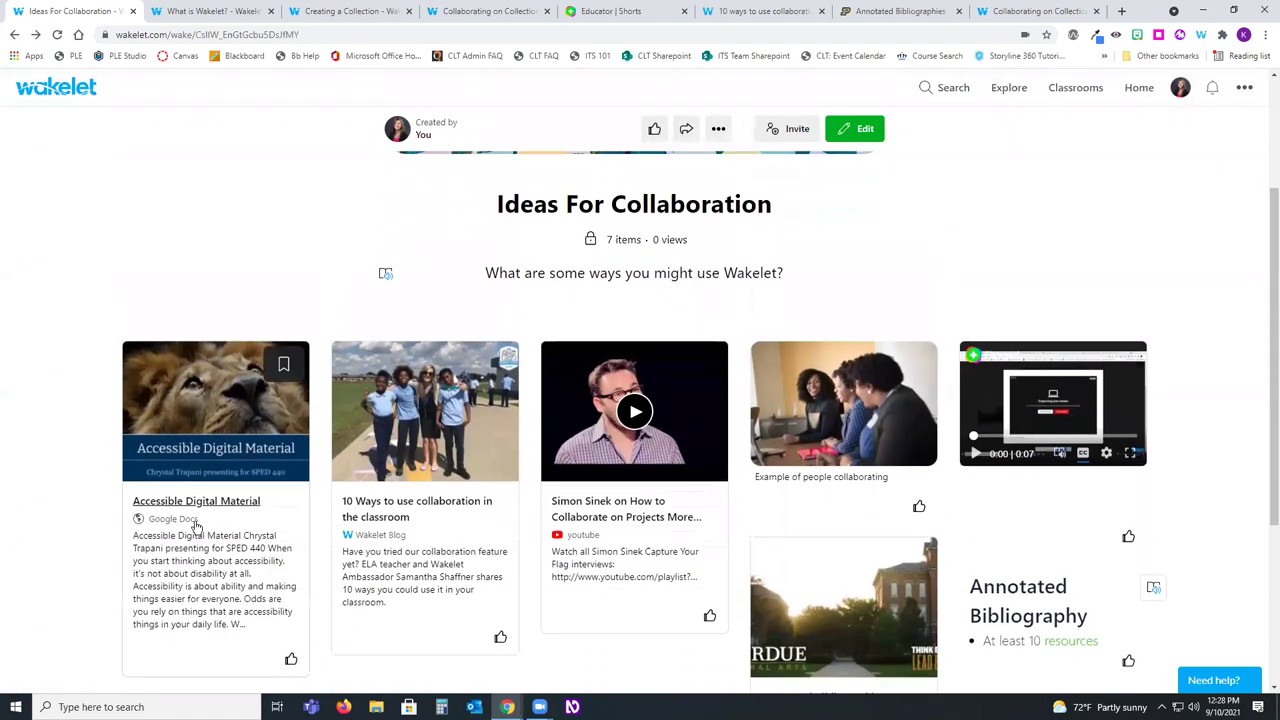
scroll(430, 570, "down", 1)
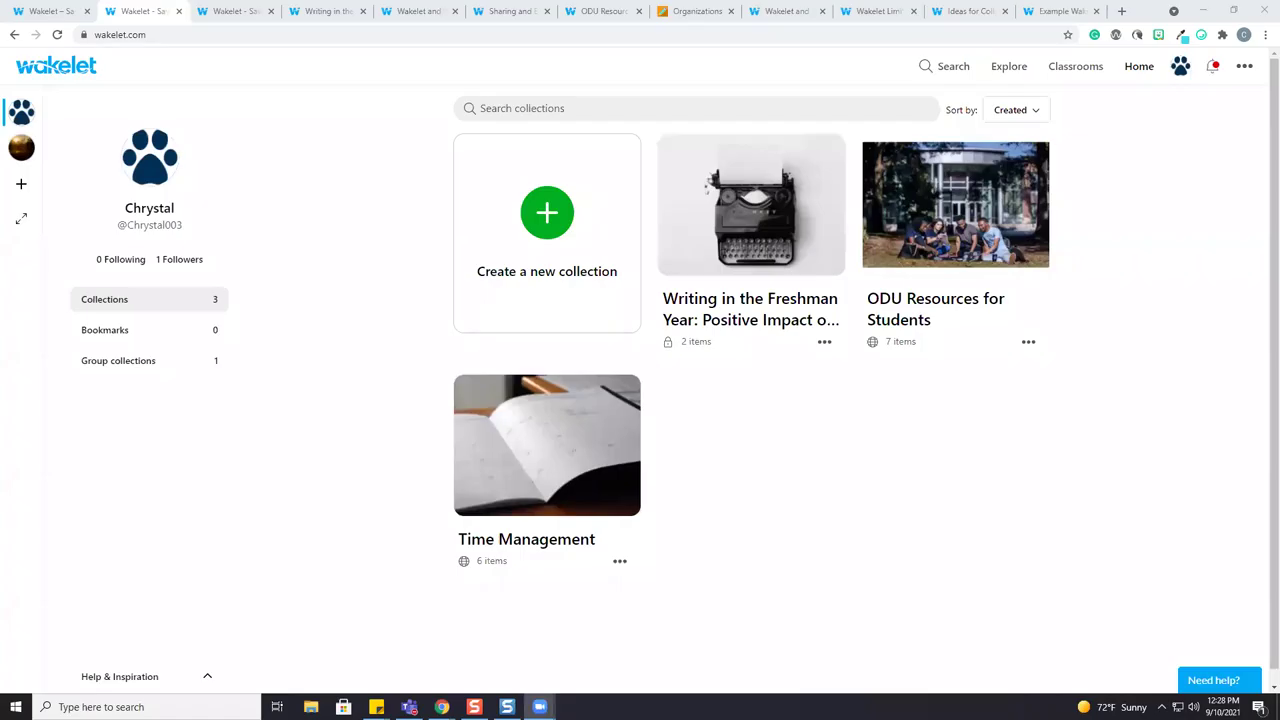
Step: Switch from the second account's home page to its profile page and examine the Gen Ed Course Materials section
left_click(991, 491)
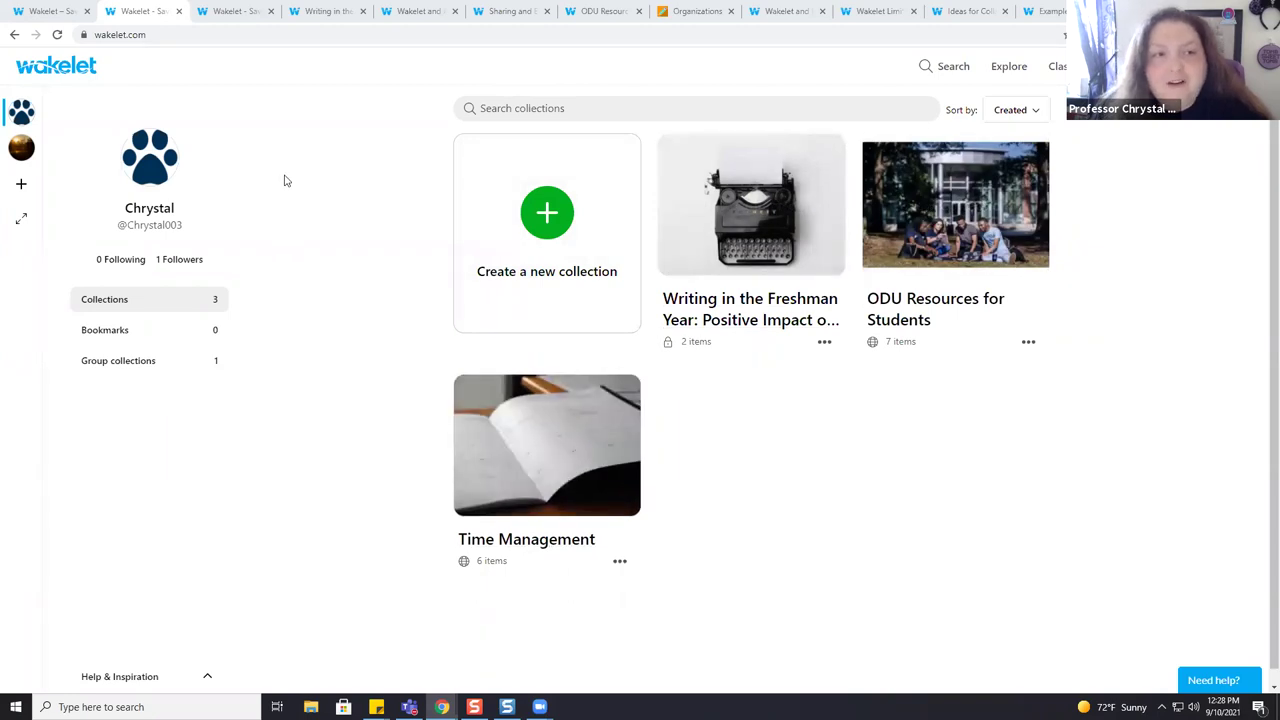
left_click(235, 9)
scroll(901, 602, "down", 2)
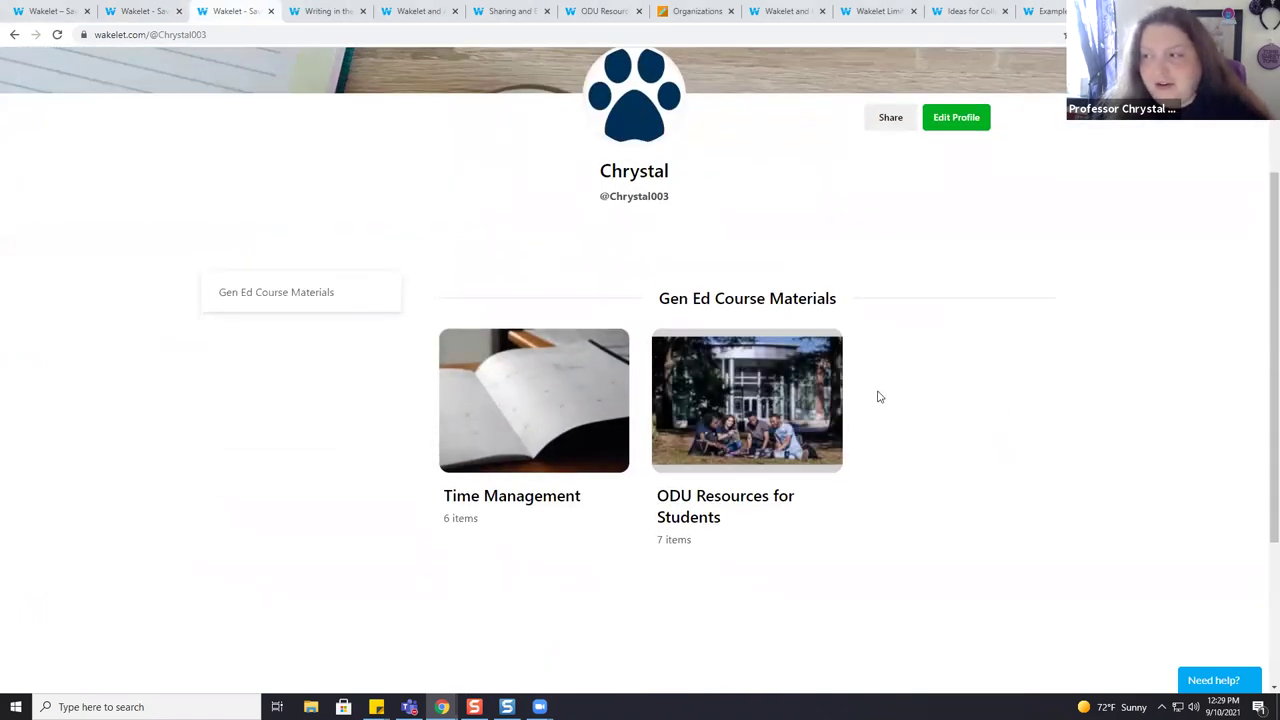
Step: Compare the collections listed on the account's home page with those shown on its profile page
left_click(128, 12)
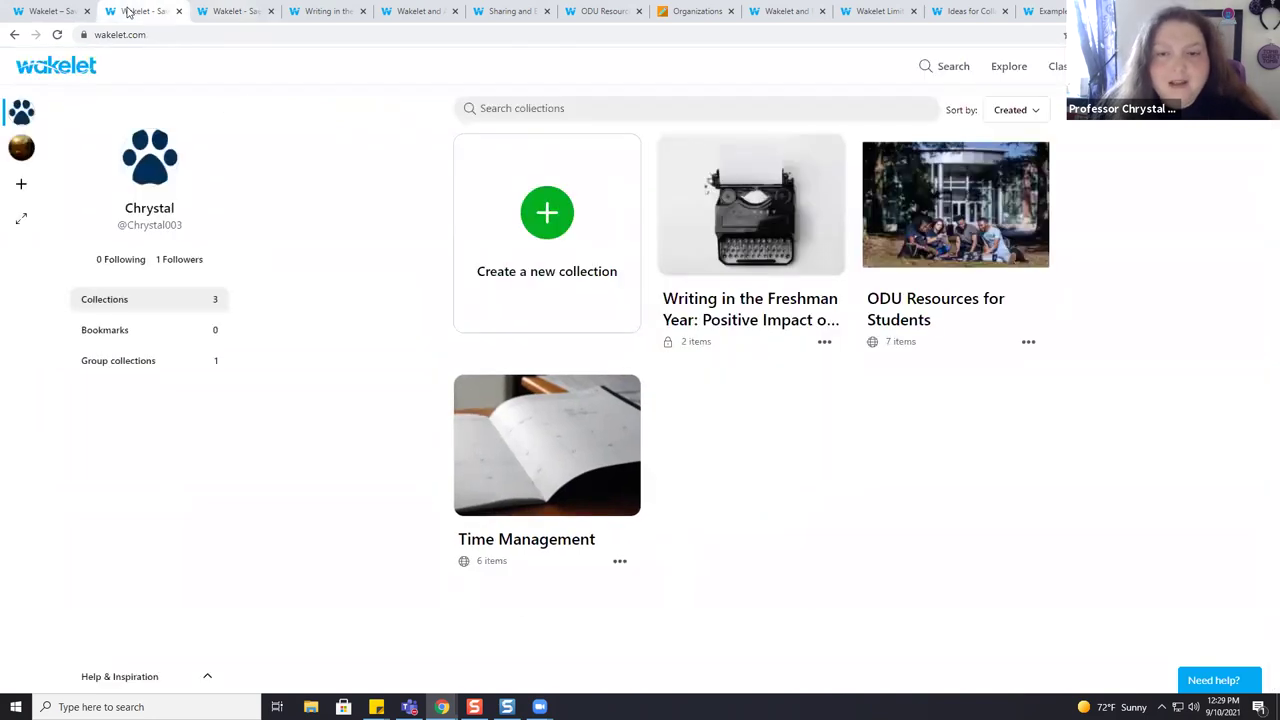
left_click(255, 12)
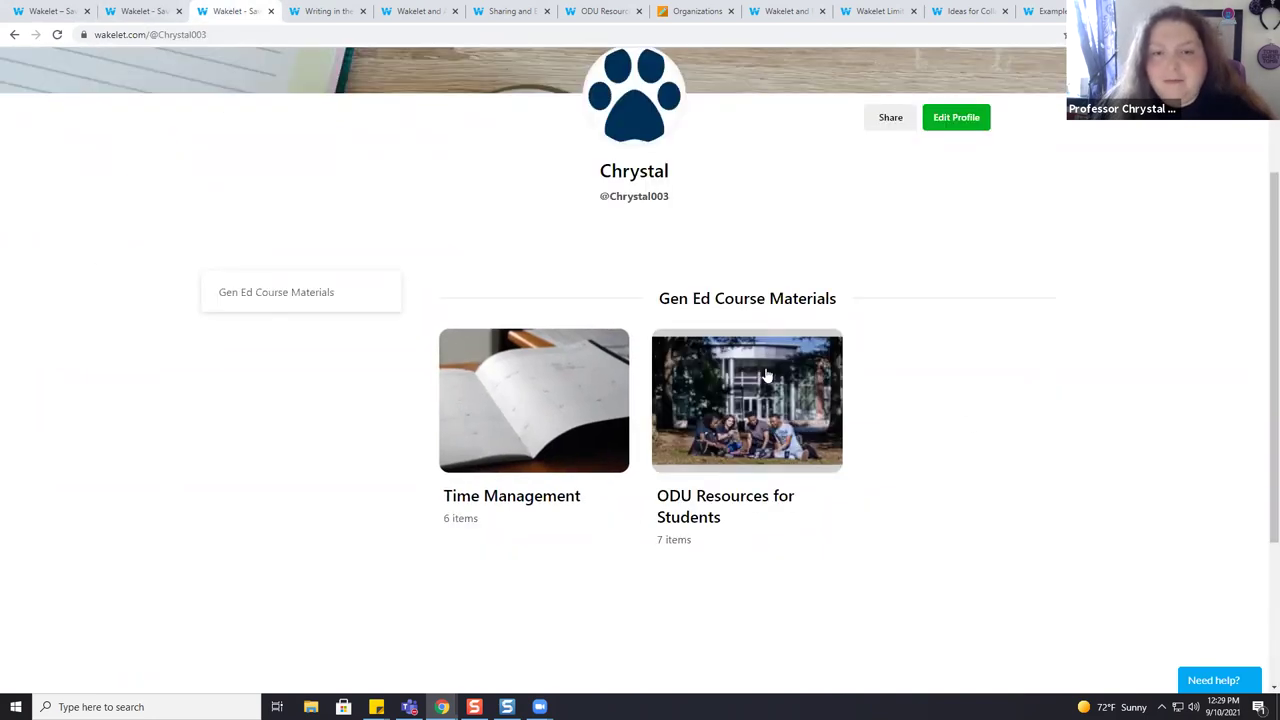
left_click(134, 12)
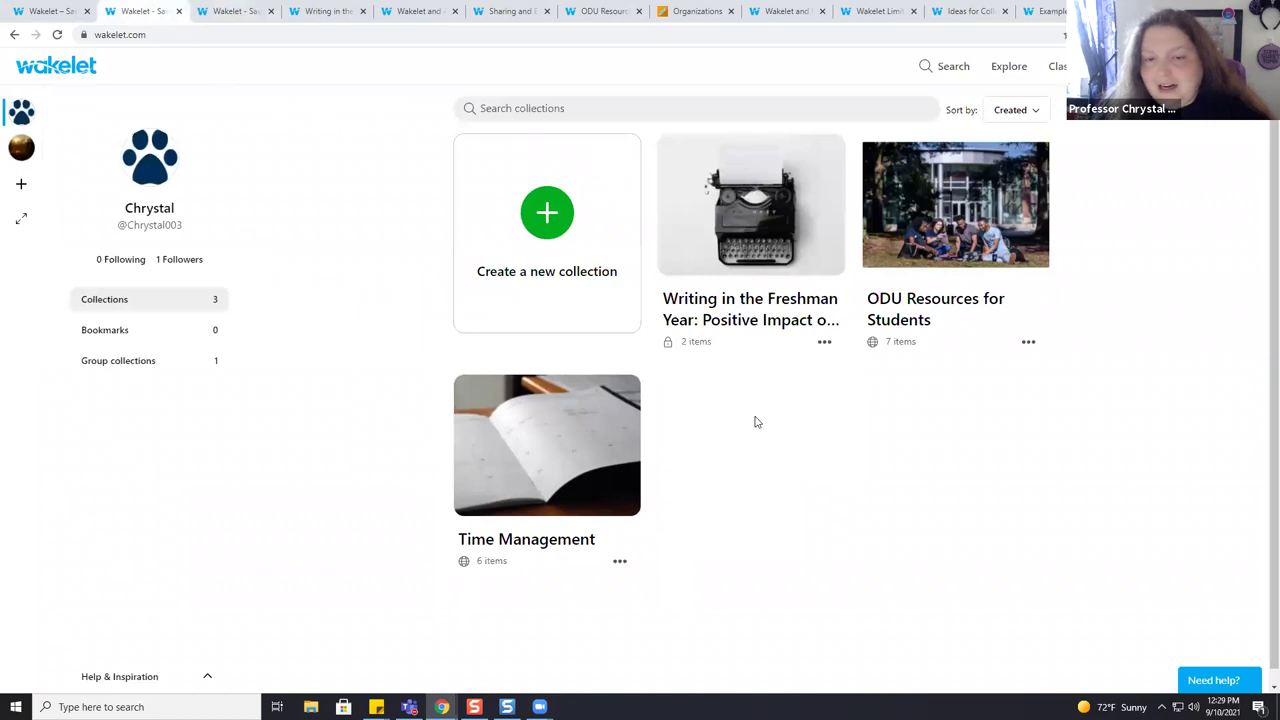
left_click(668, 346)
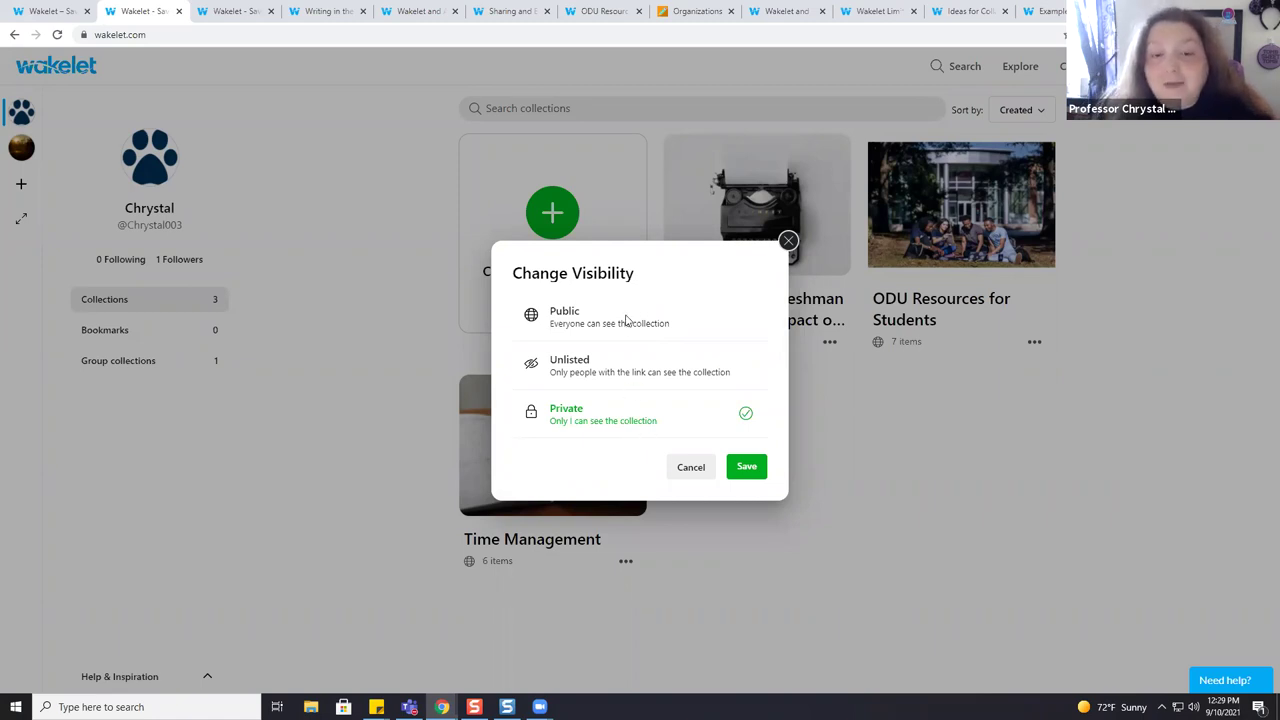
left_click(205, 11)
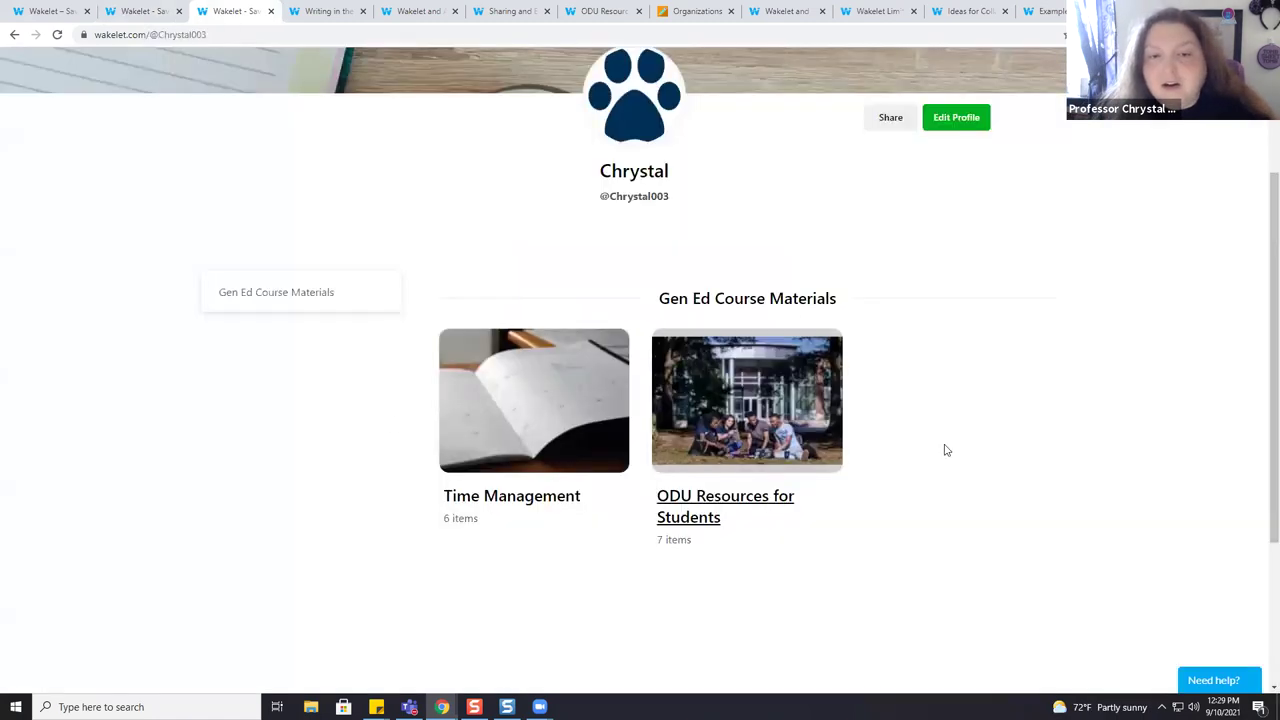
left_click(145, 11)
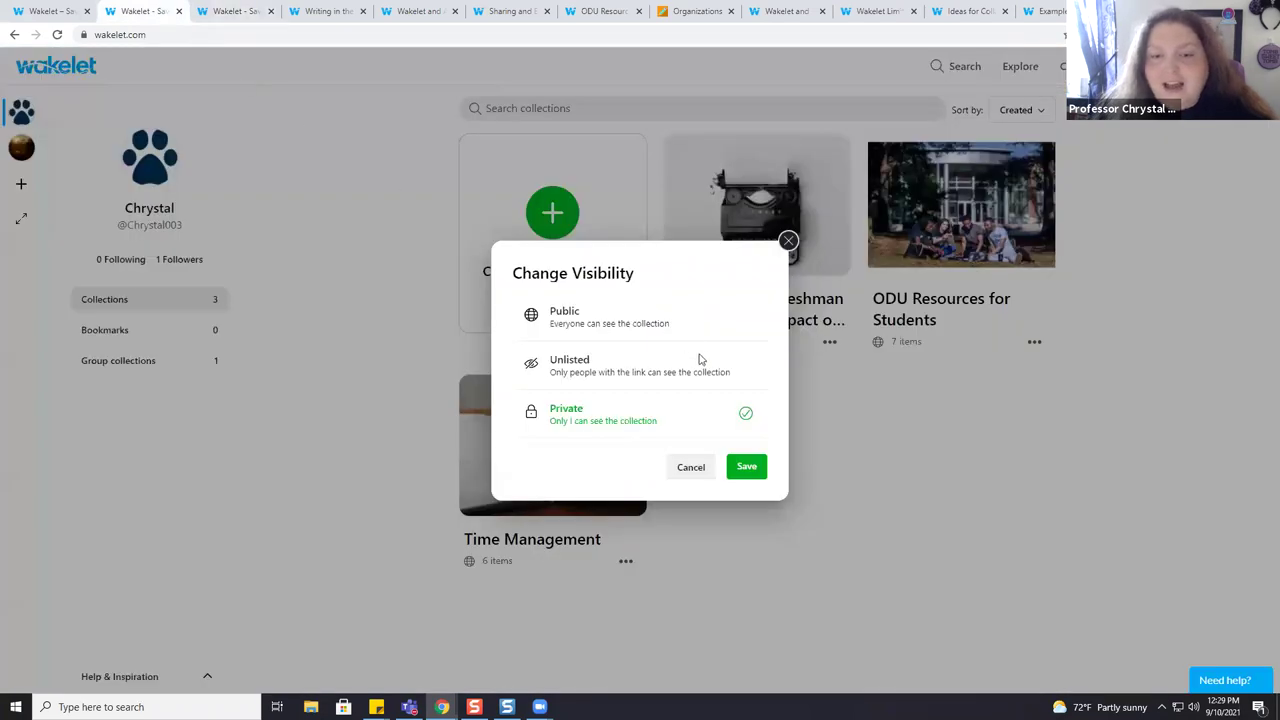
left_click(617, 331)
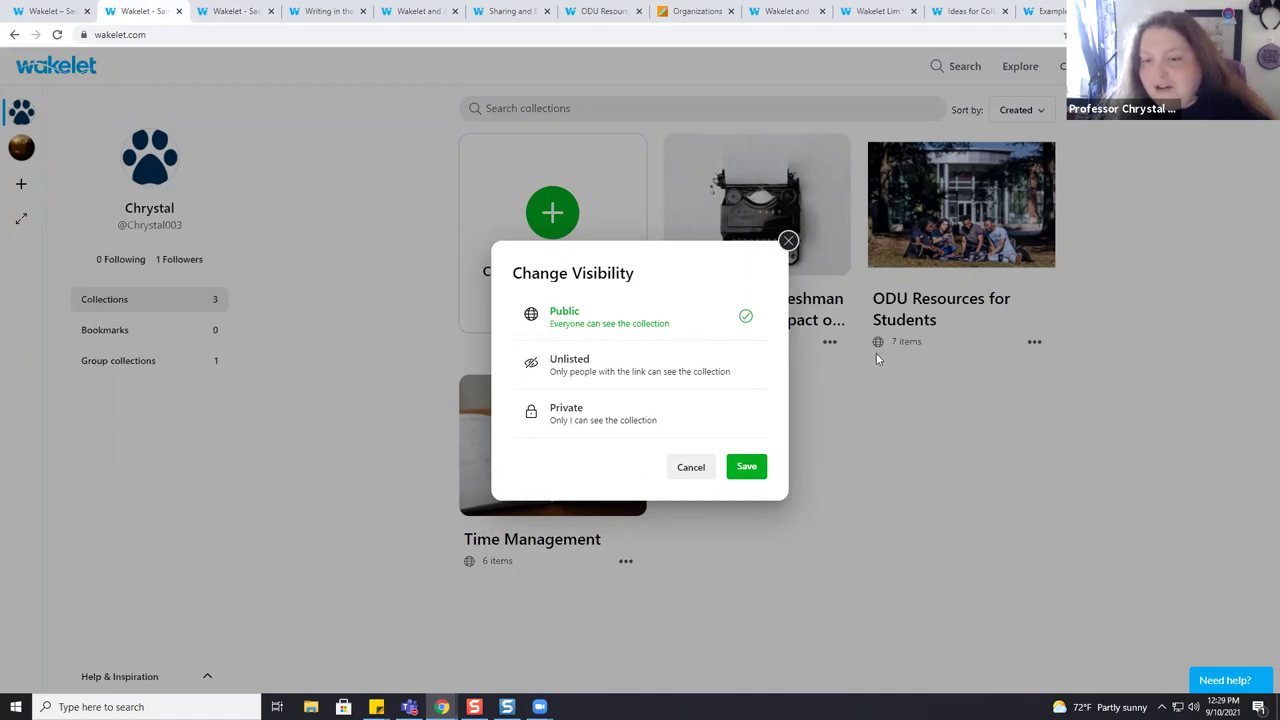
left_click(691, 468)
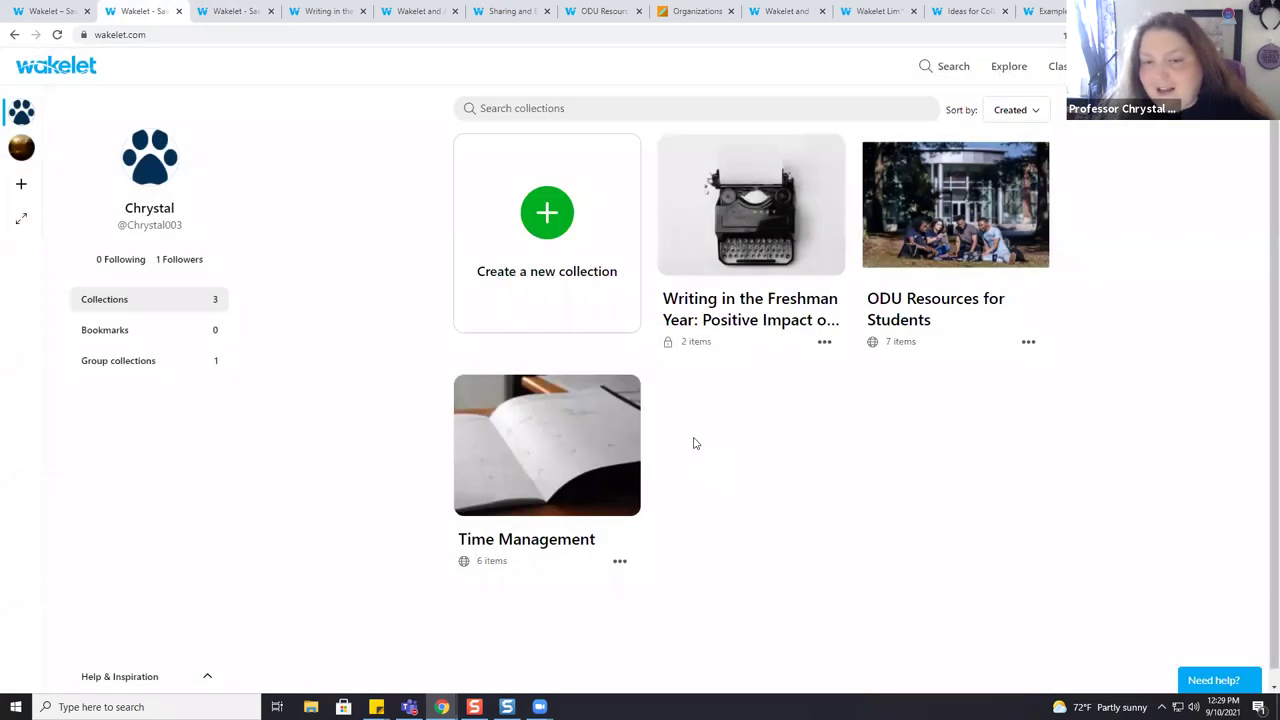
Step: Change the visibility of the "Writing in the Freshman Year" collection to Public and save the change
left_click(667, 346)
left_click(613, 320)
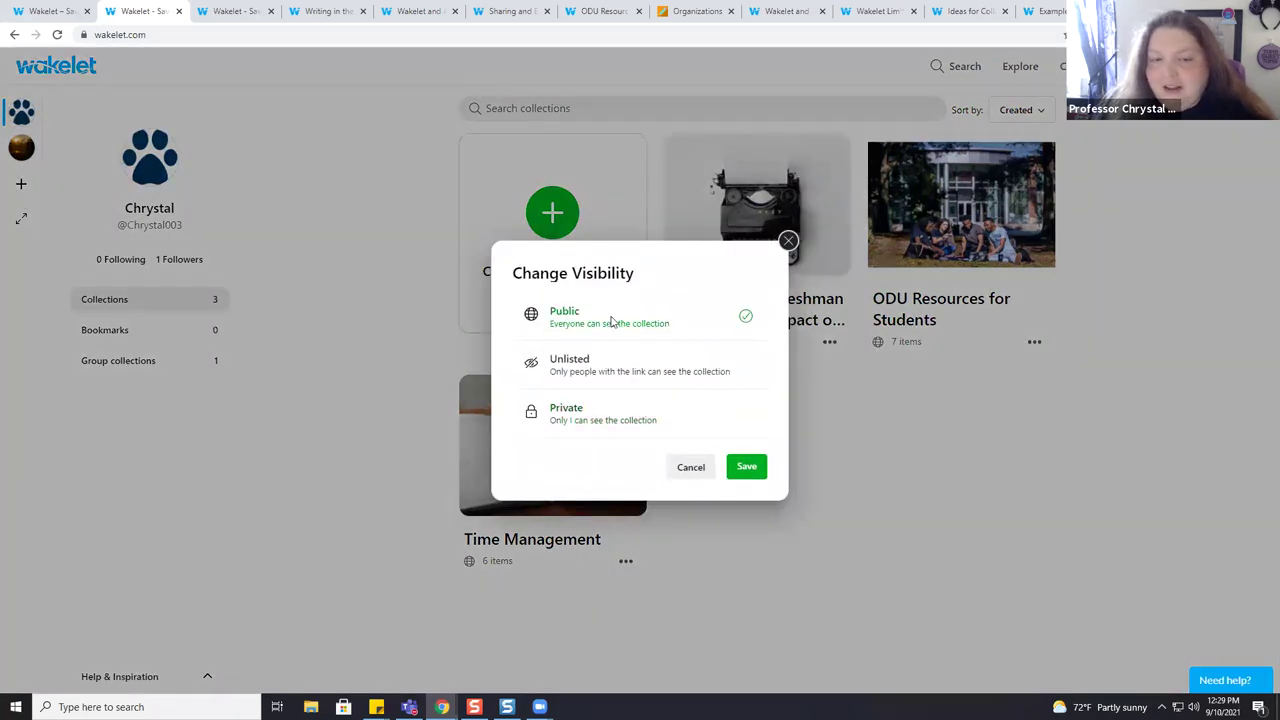
left_click(746, 467)
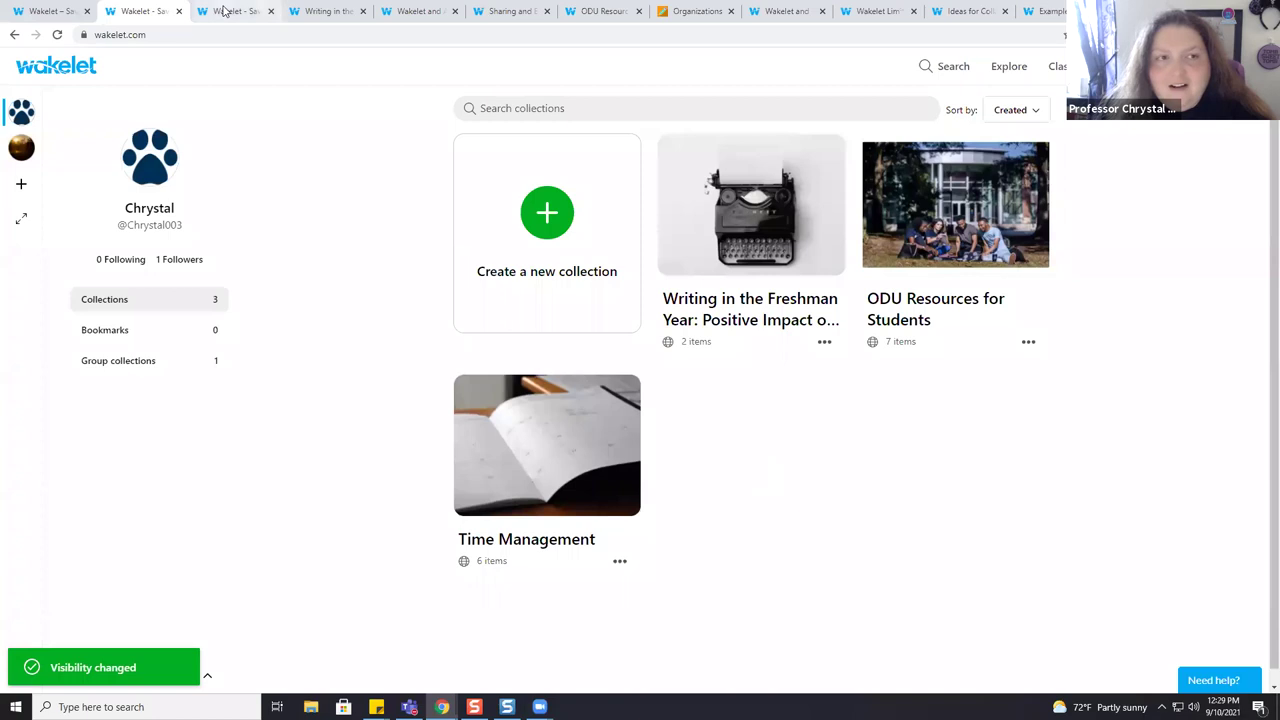
Step: Reload the profile page and check how the newly public collection is categorized there
left_click(228, 11)
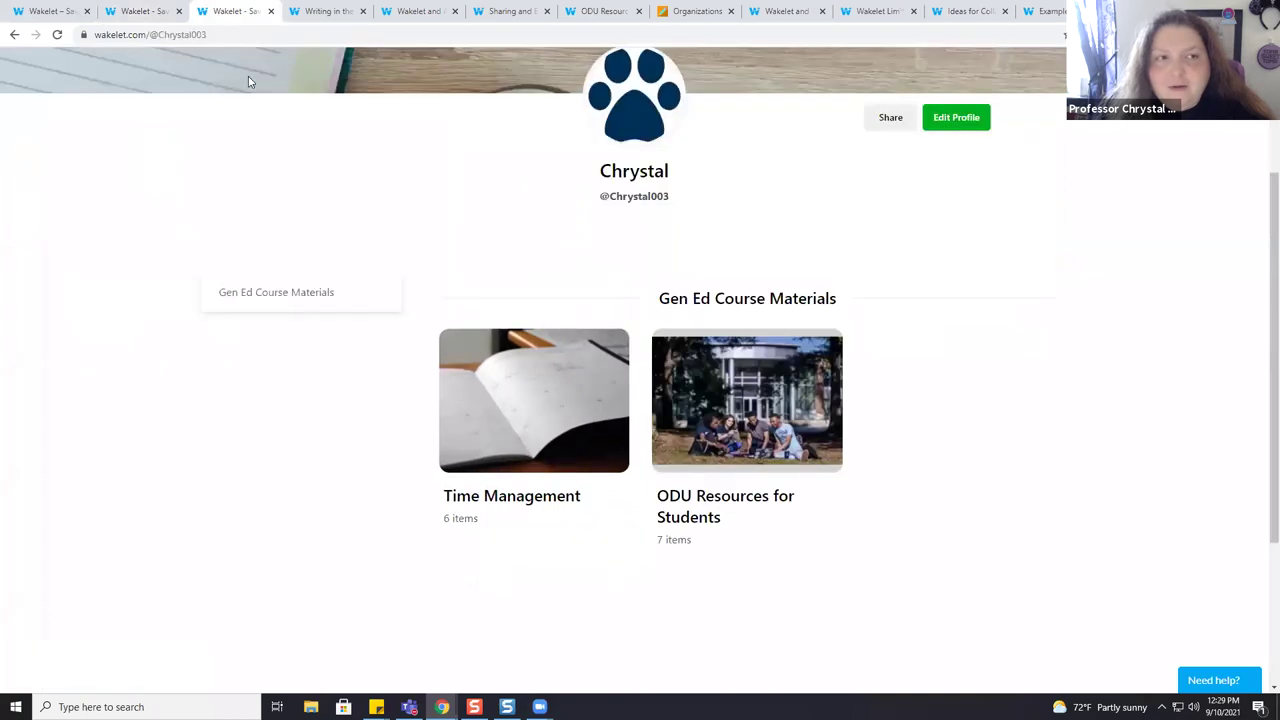
left_click(58, 35)
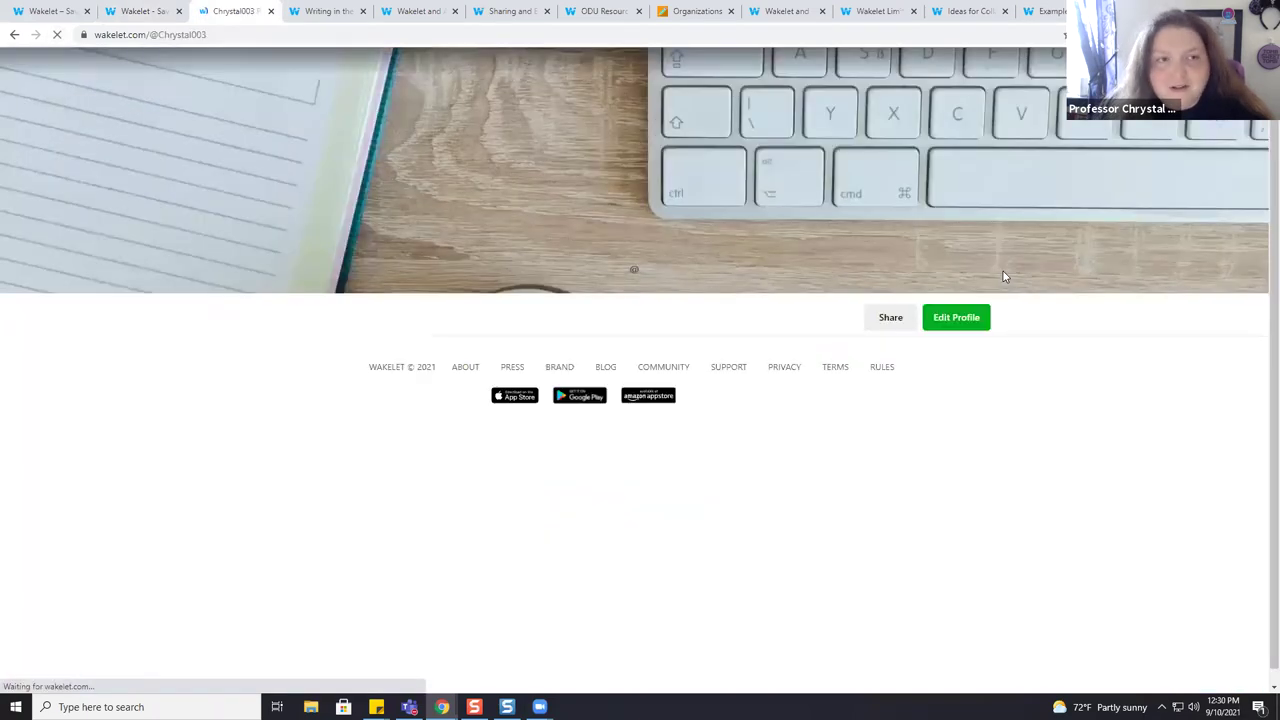
scroll(1005, 300, "down", 2)
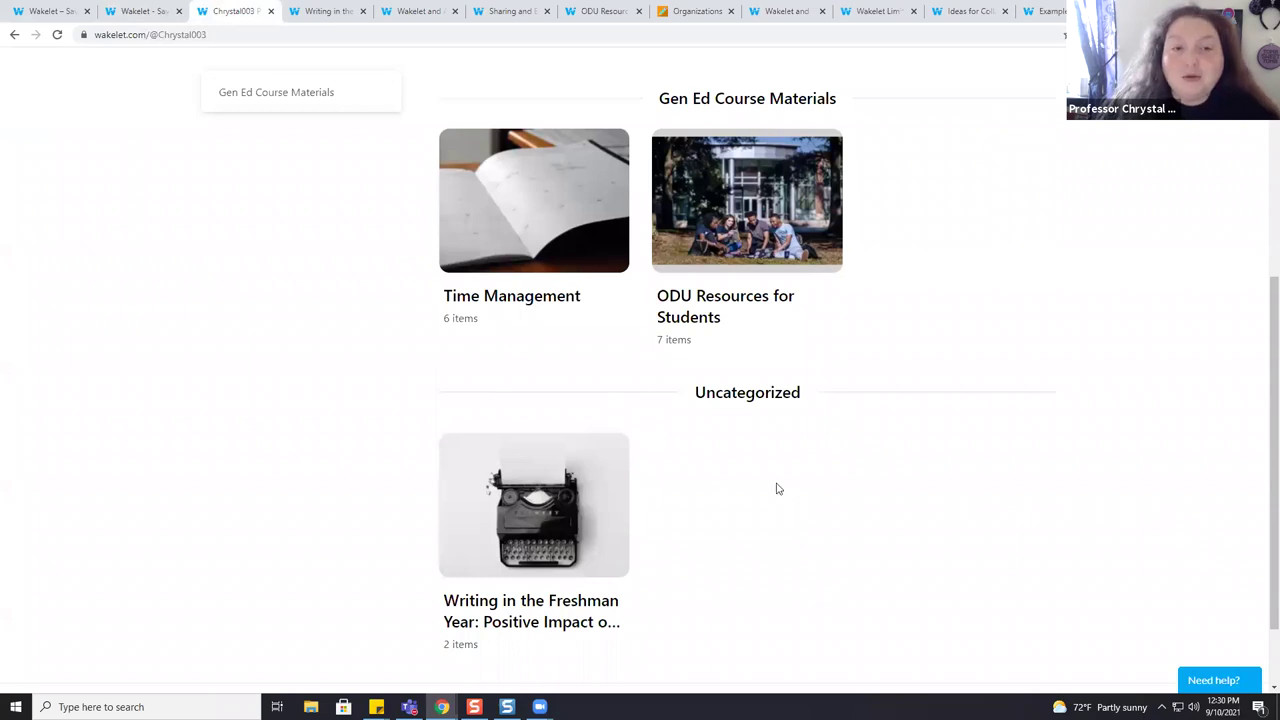
scroll(877, 517, "up", 2)
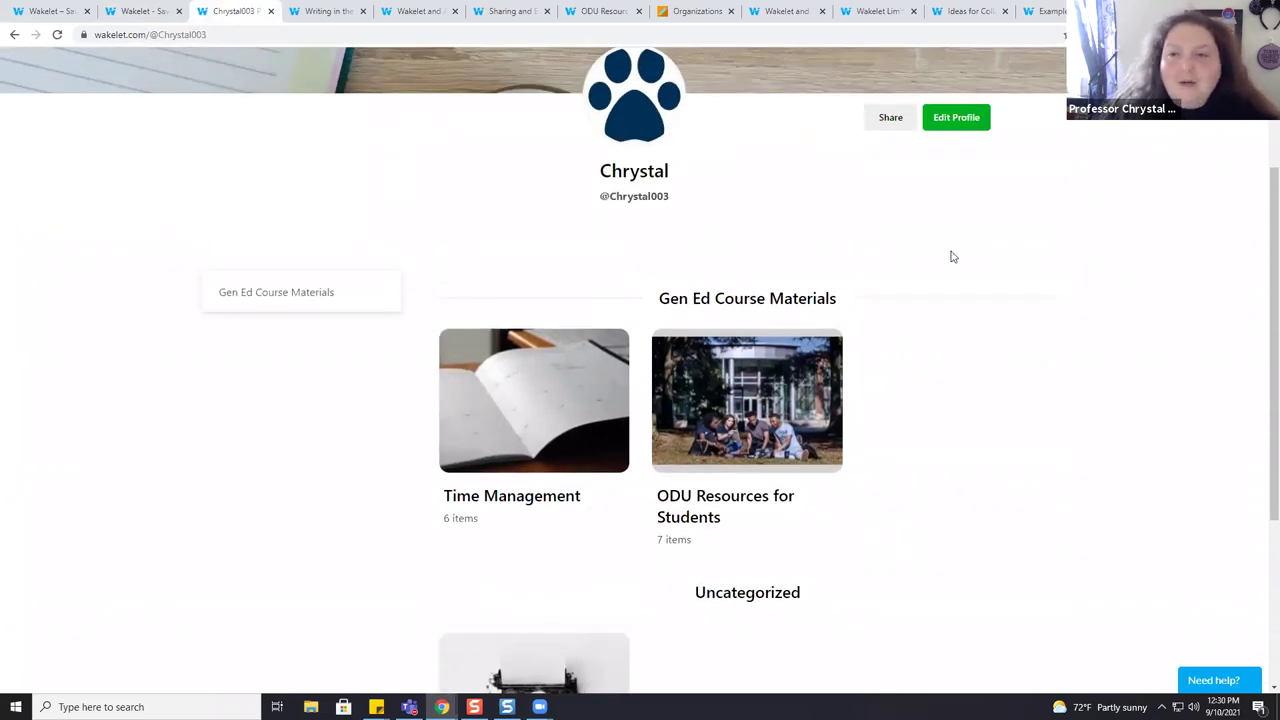
Step: Start editing the profile and add a new section titled English 211
left_click(952, 122)
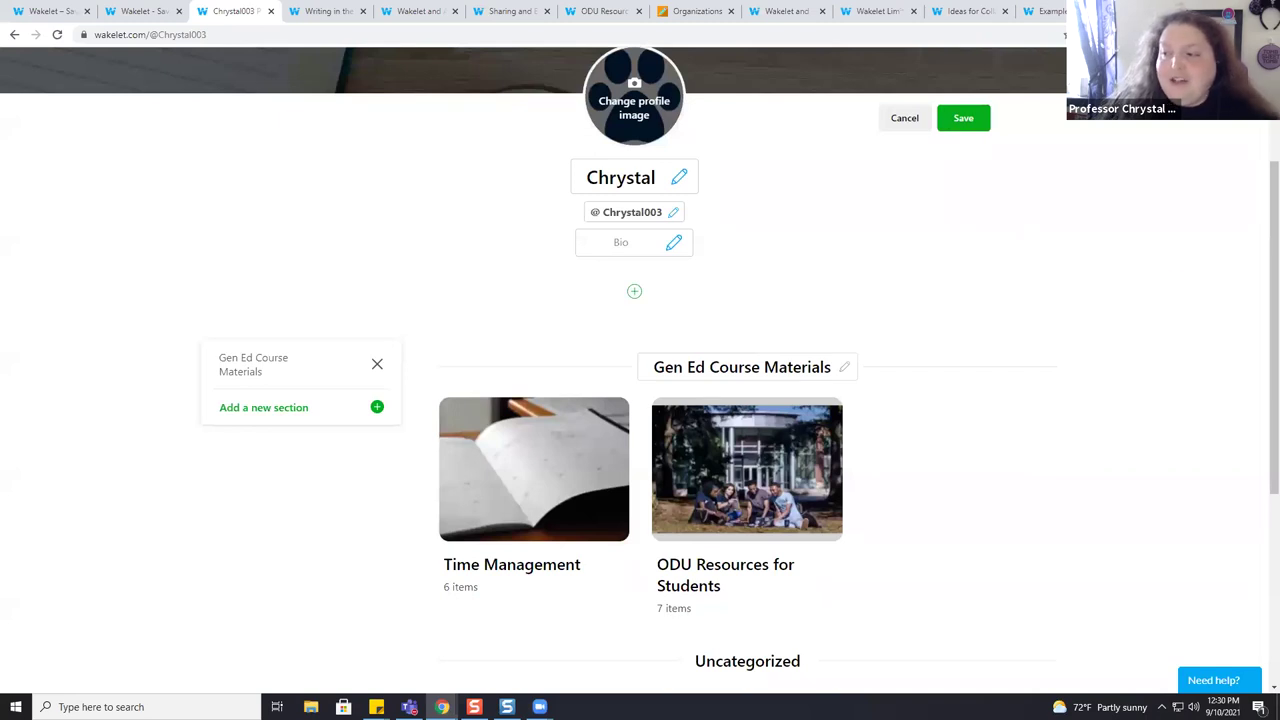
scroll(1149, 480, "down", 3)
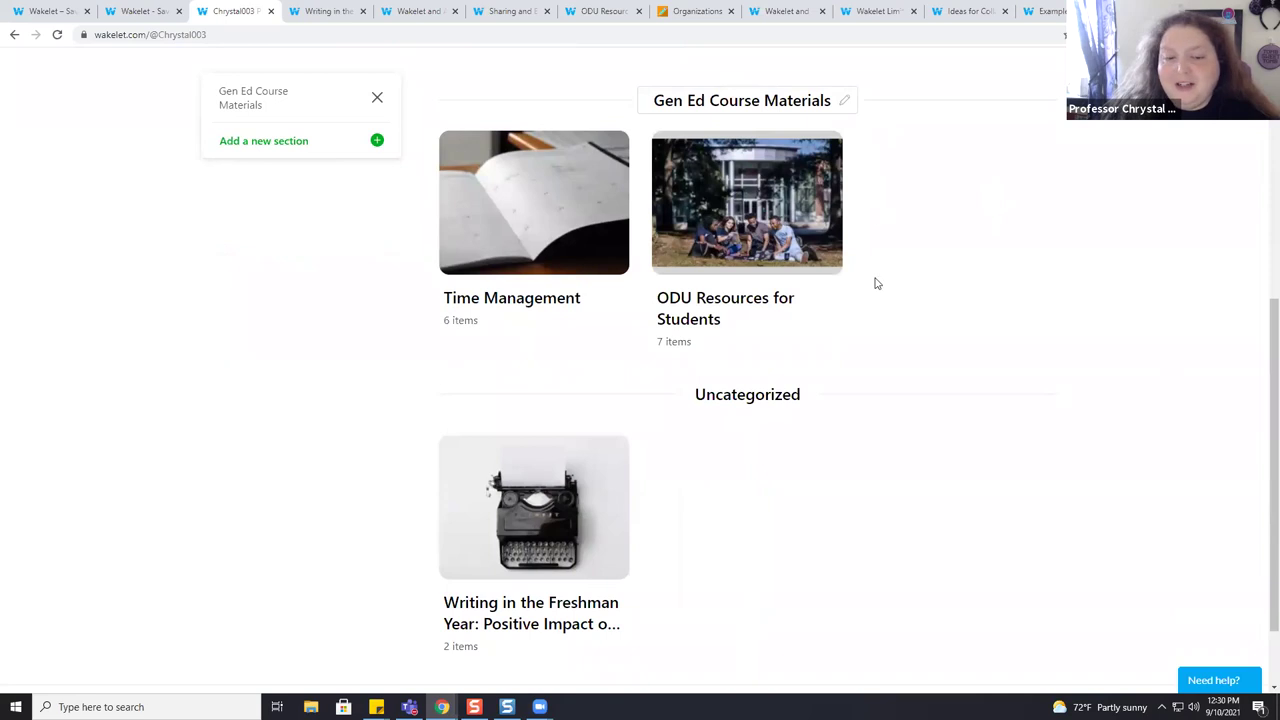
mouse_move(558, 590)
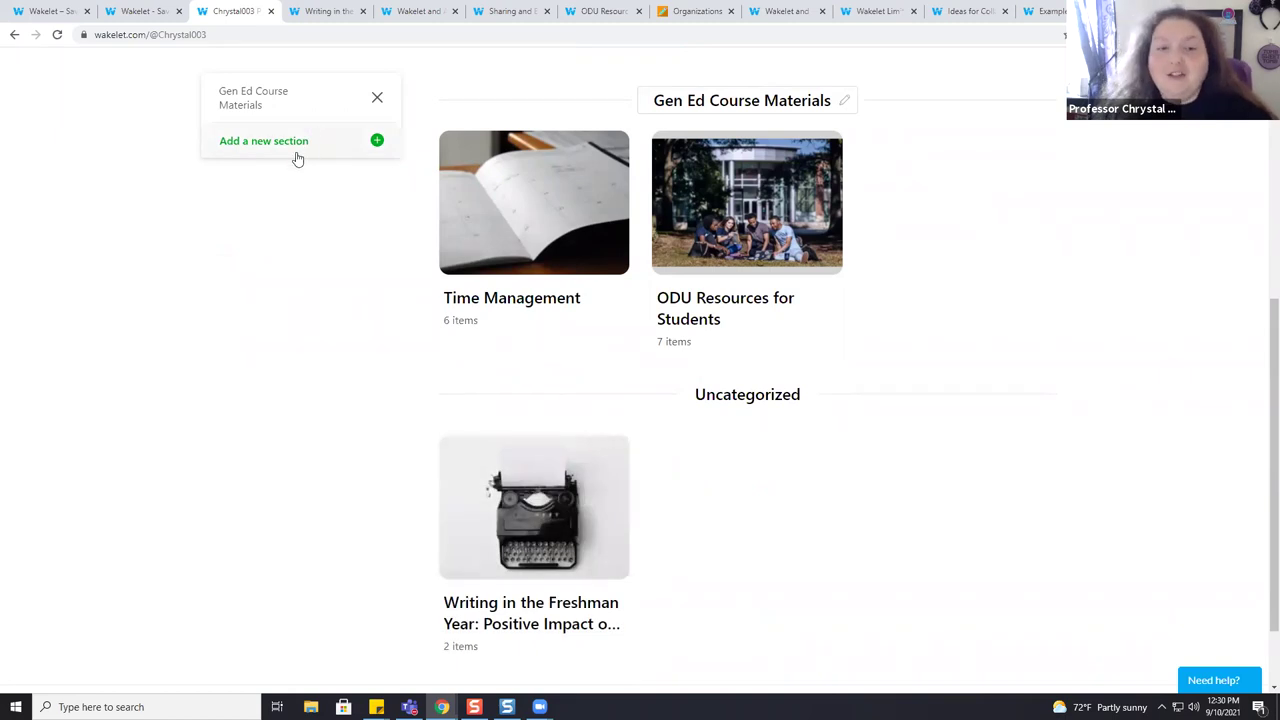
scroll(297, 158, "up", 2)
left_click(253, 347)
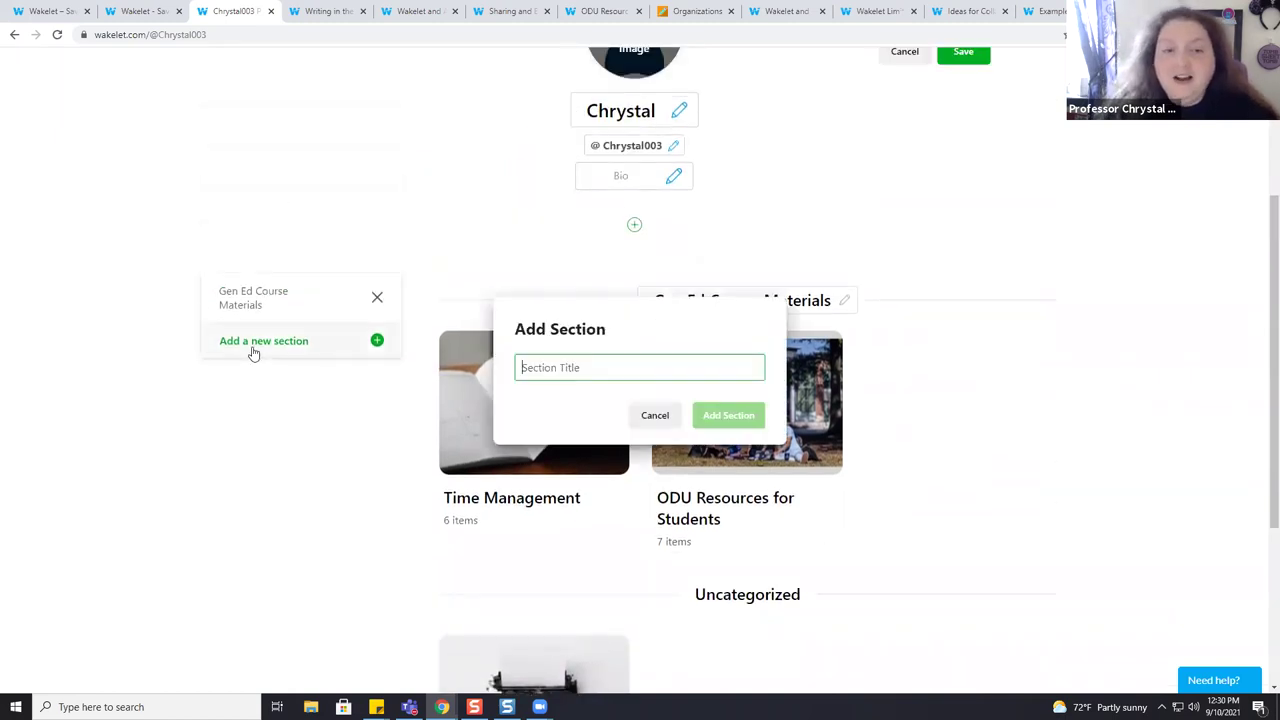
type("English 211")
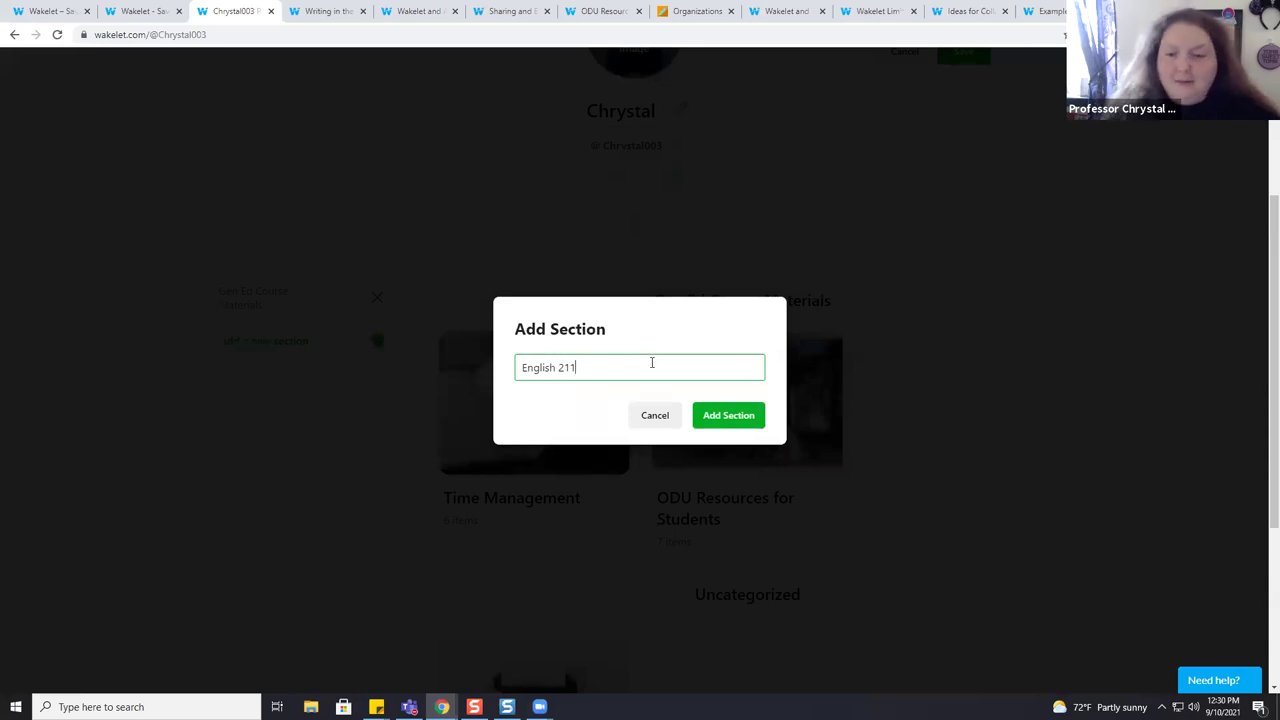
left_click(711, 417)
Step: Reorder the profile sections so that Gen Ed Course Materials comes before English 211
scroll(357, 446, "down", 2)
scroll(355, 447, "down", 1)
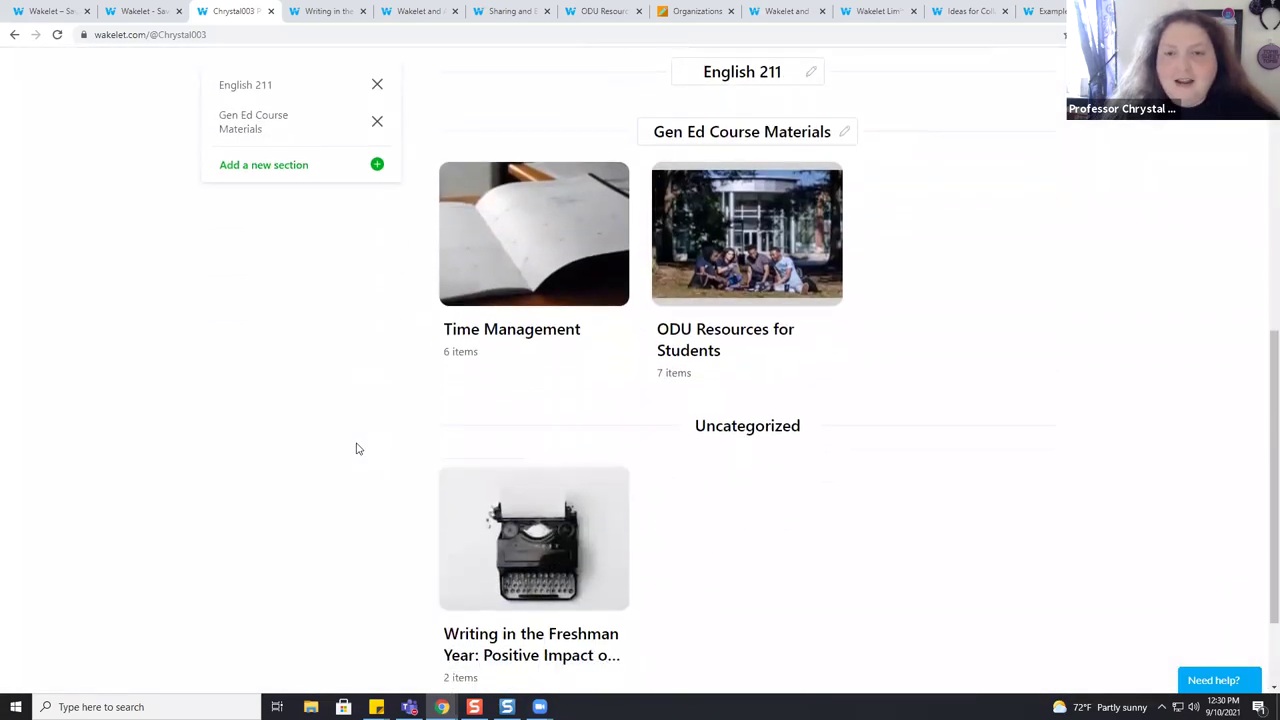
scroll(354, 446, "up", 2)
left_click_drag(265, 214, 258, 170)
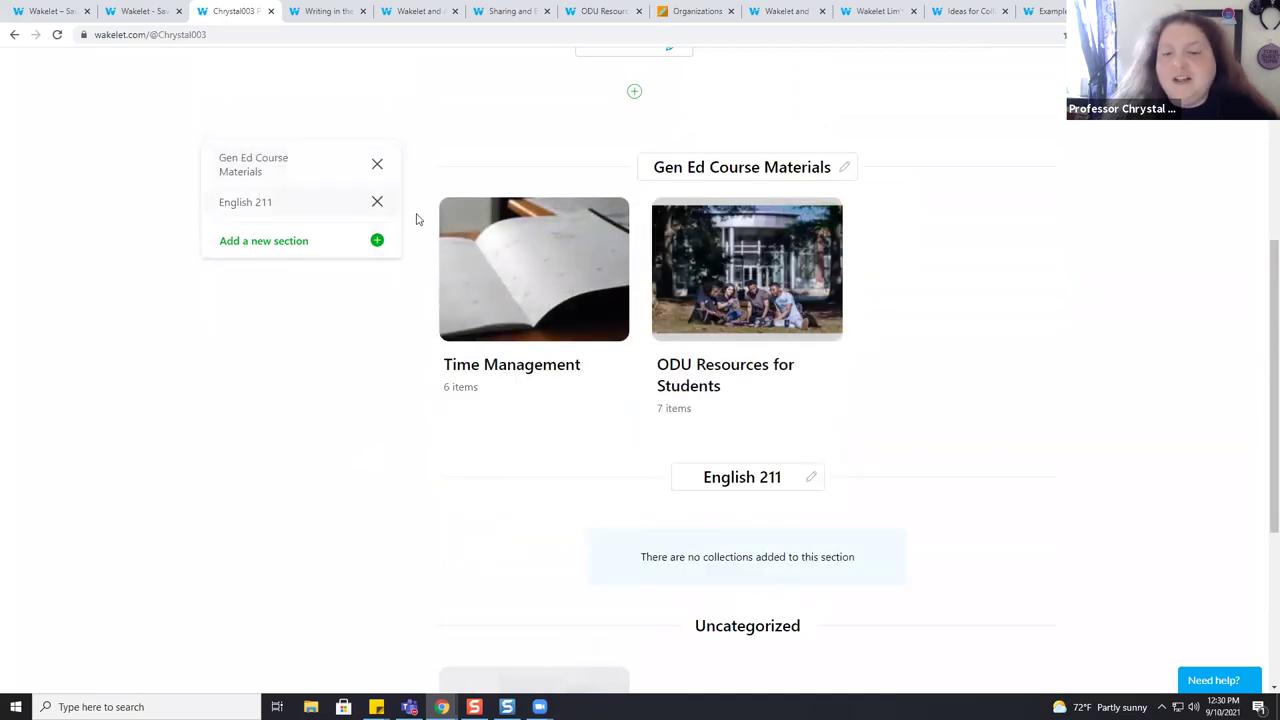
Step: Move the "Writing in the Freshman Year" collection from Uncategorized into the English 211 section
scroll(557, 337, "down", 3)
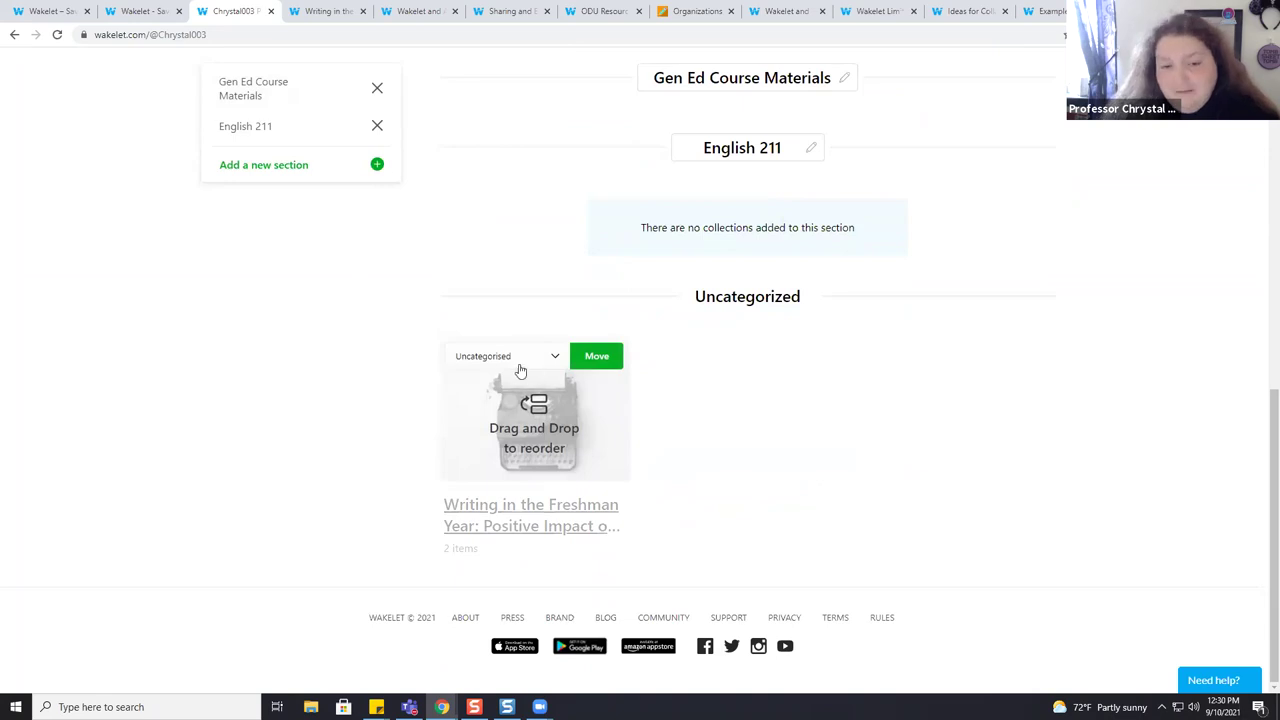
left_click(552, 366)
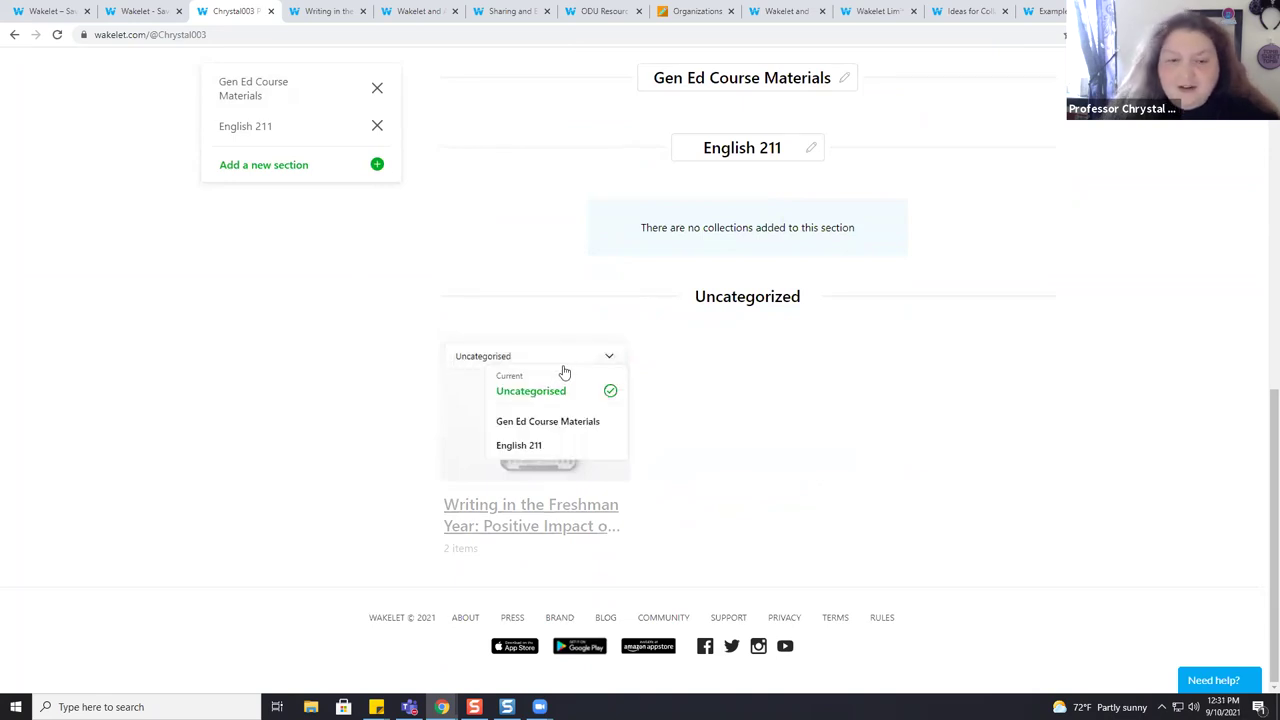
left_click(518, 445)
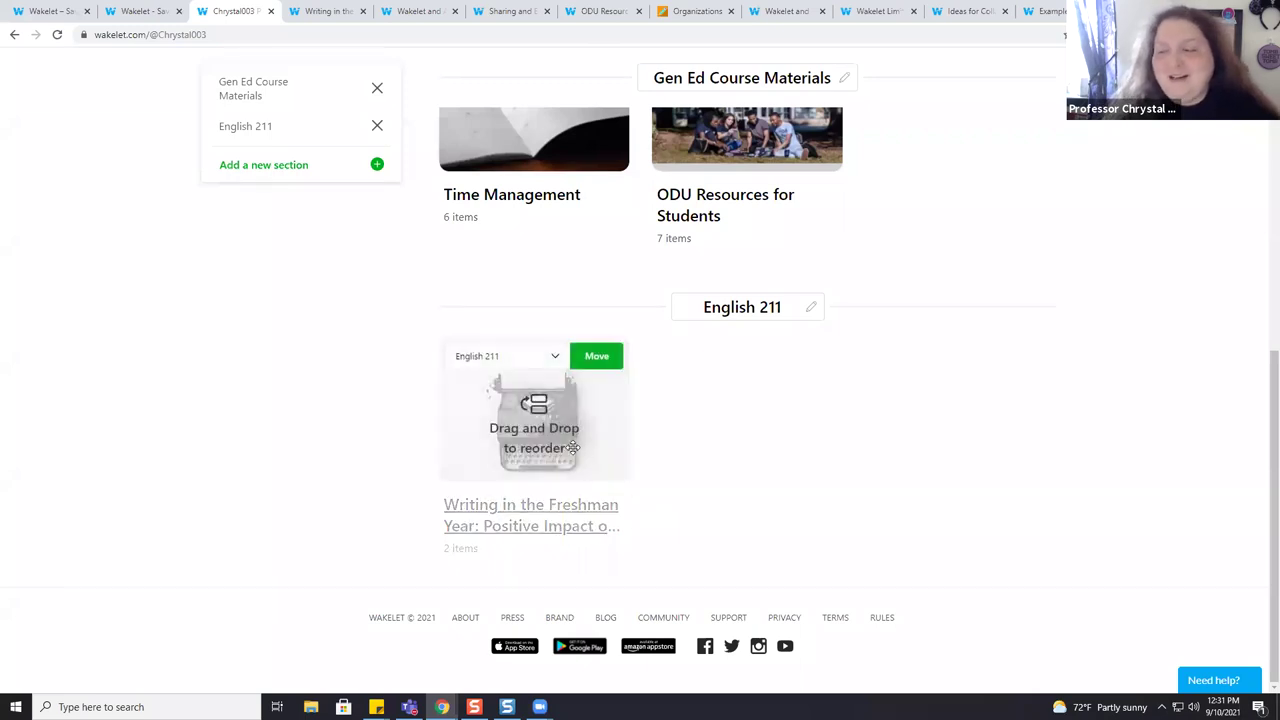
Step: Delete the English 211 section from the profile
scroll(274, 174, "up", 2)
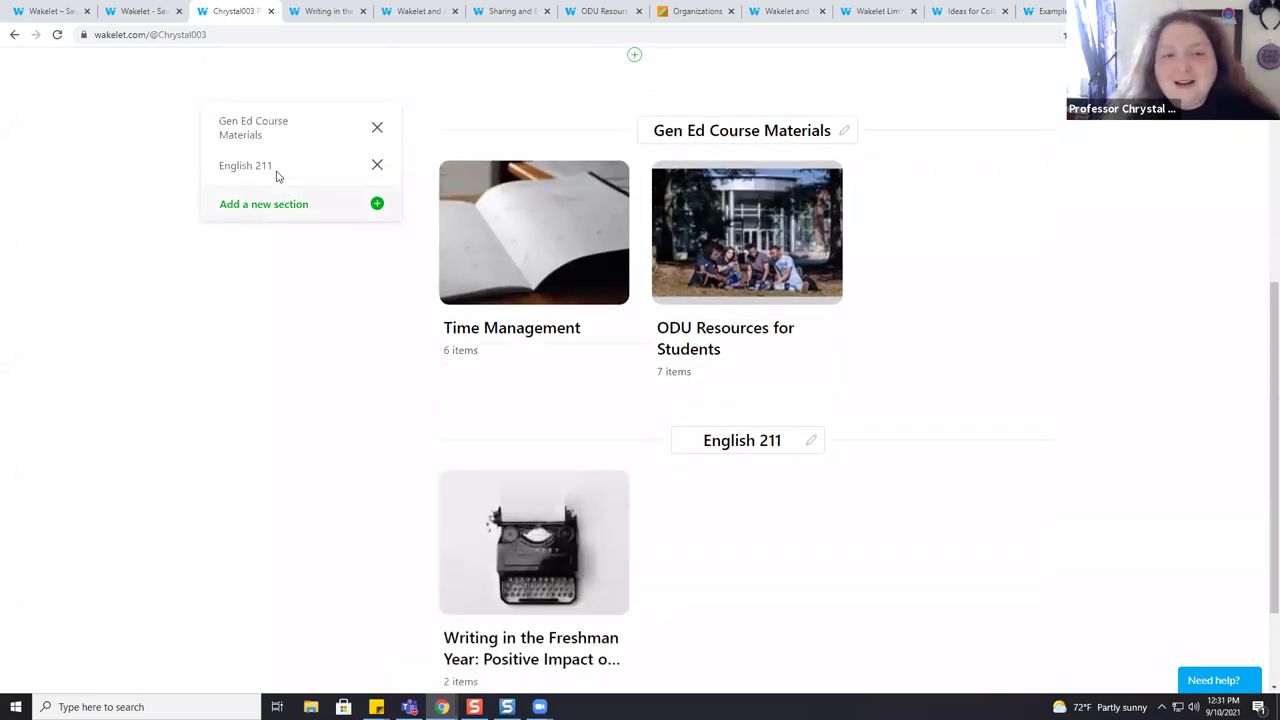
left_click(379, 168)
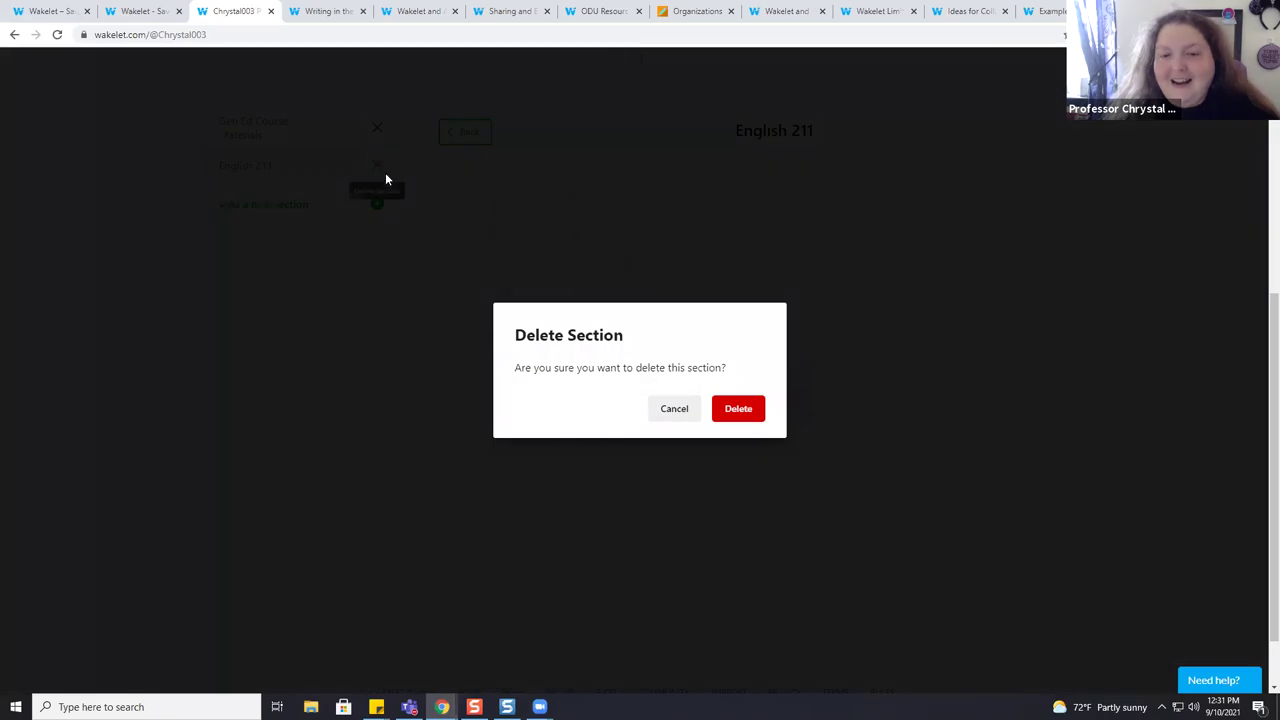
left_click(737, 410)
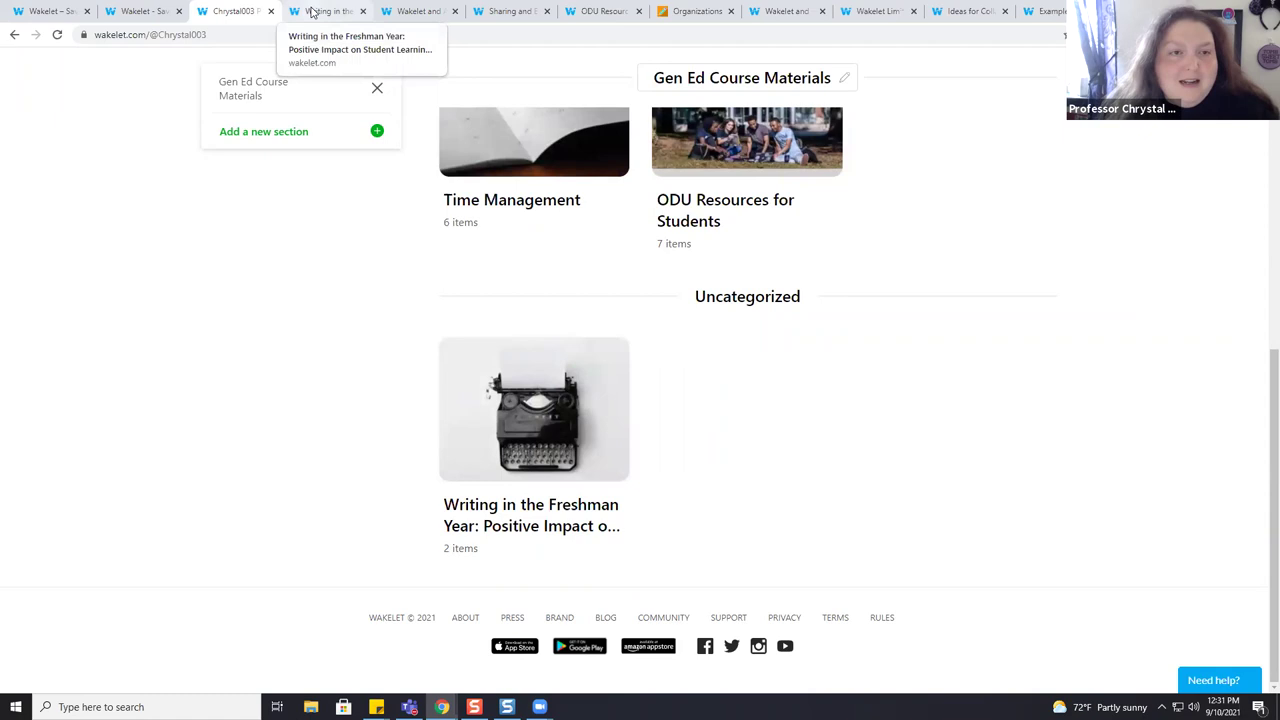
Step: Switch to the "Wakelet and Accessibility" collection and read its note on layouts, color contrast and text editing limits
left_click(418, 12)
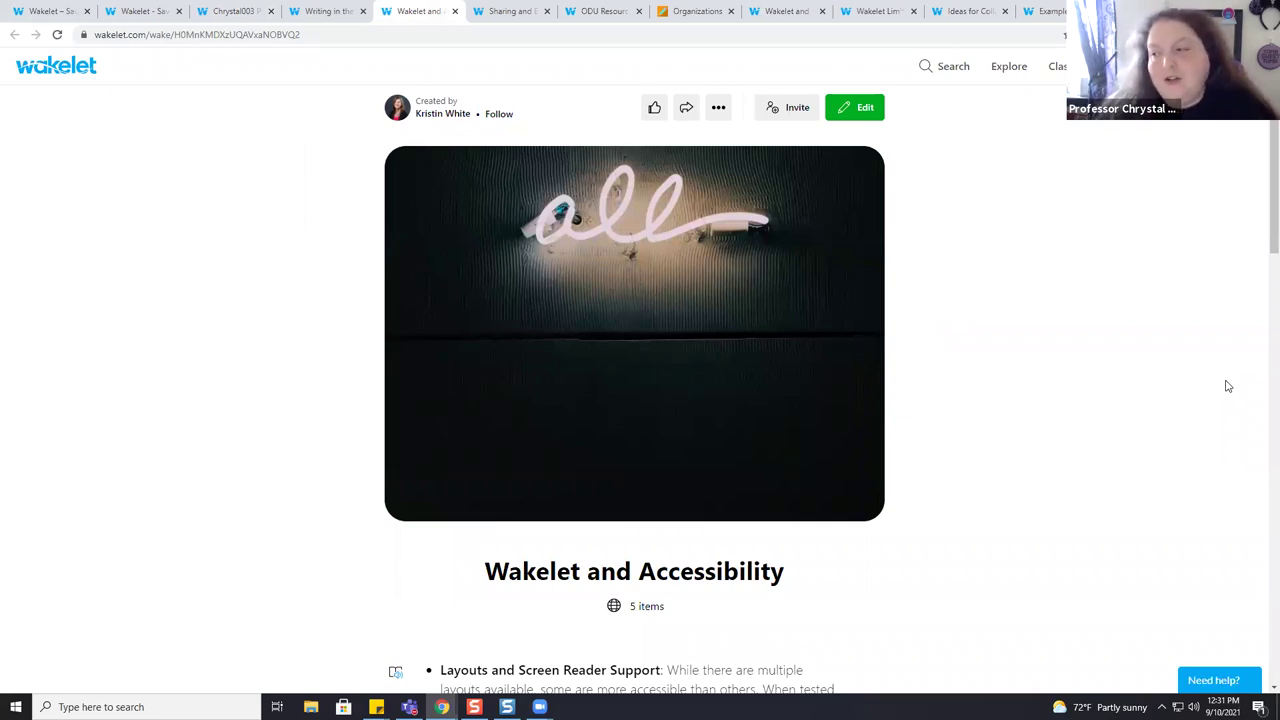
scroll(1072, 428, "down", 3)
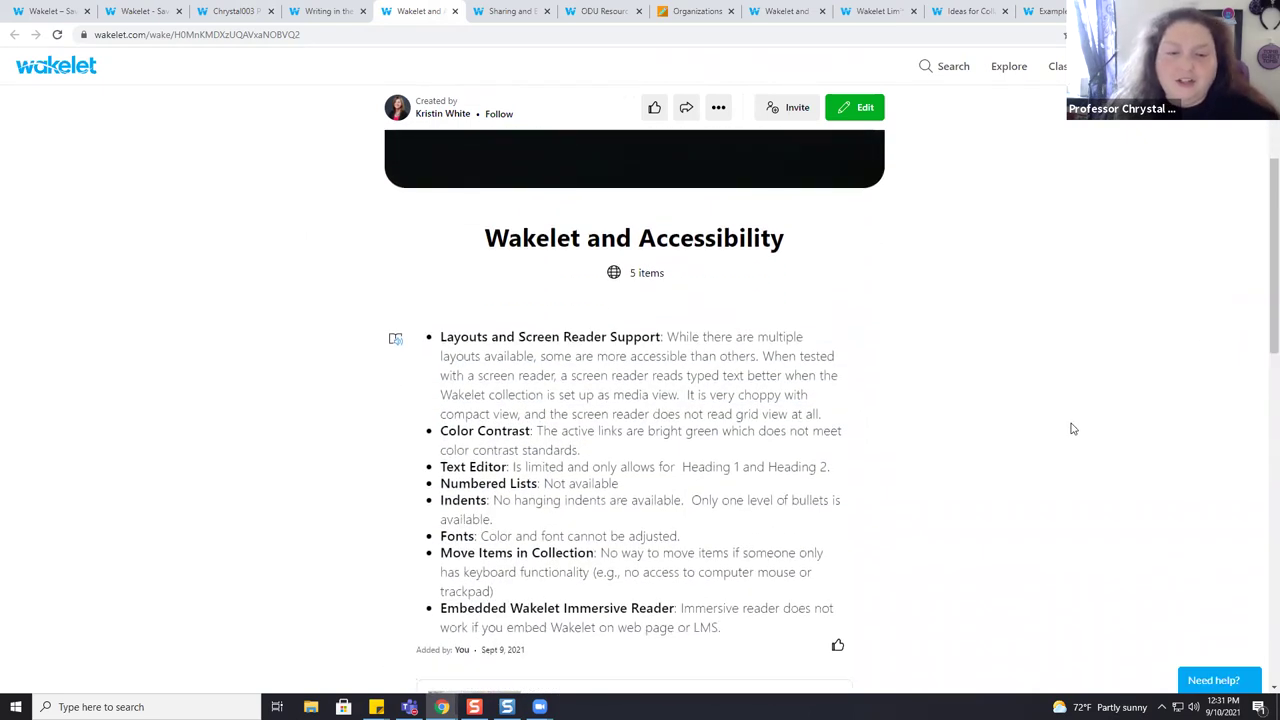
scroll(1072, 428, "down", 1)
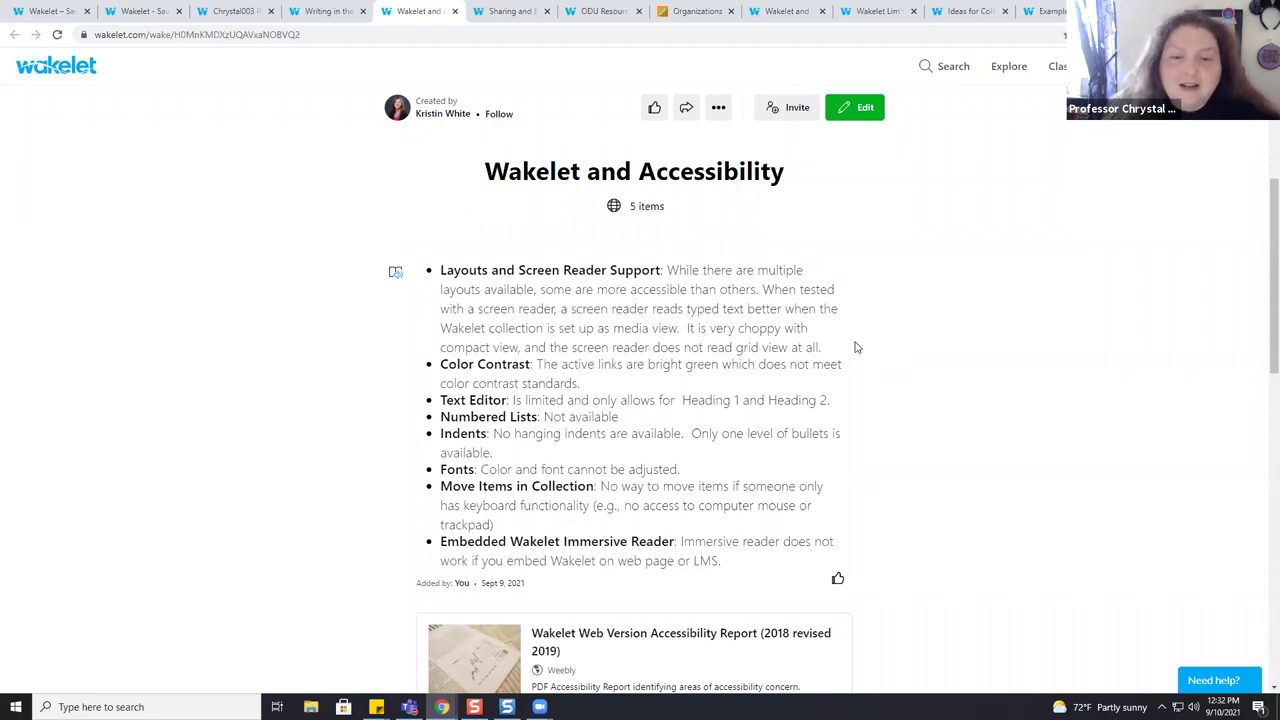
scroll(855, 347, "down", 1)
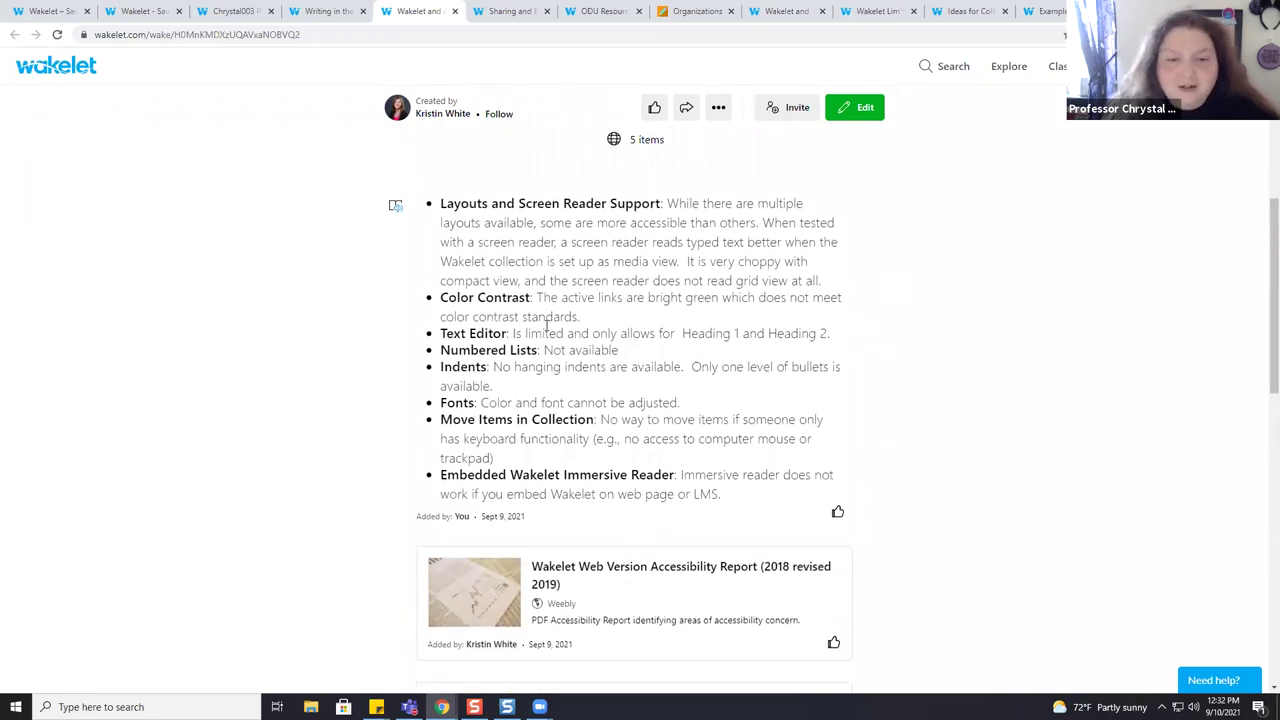
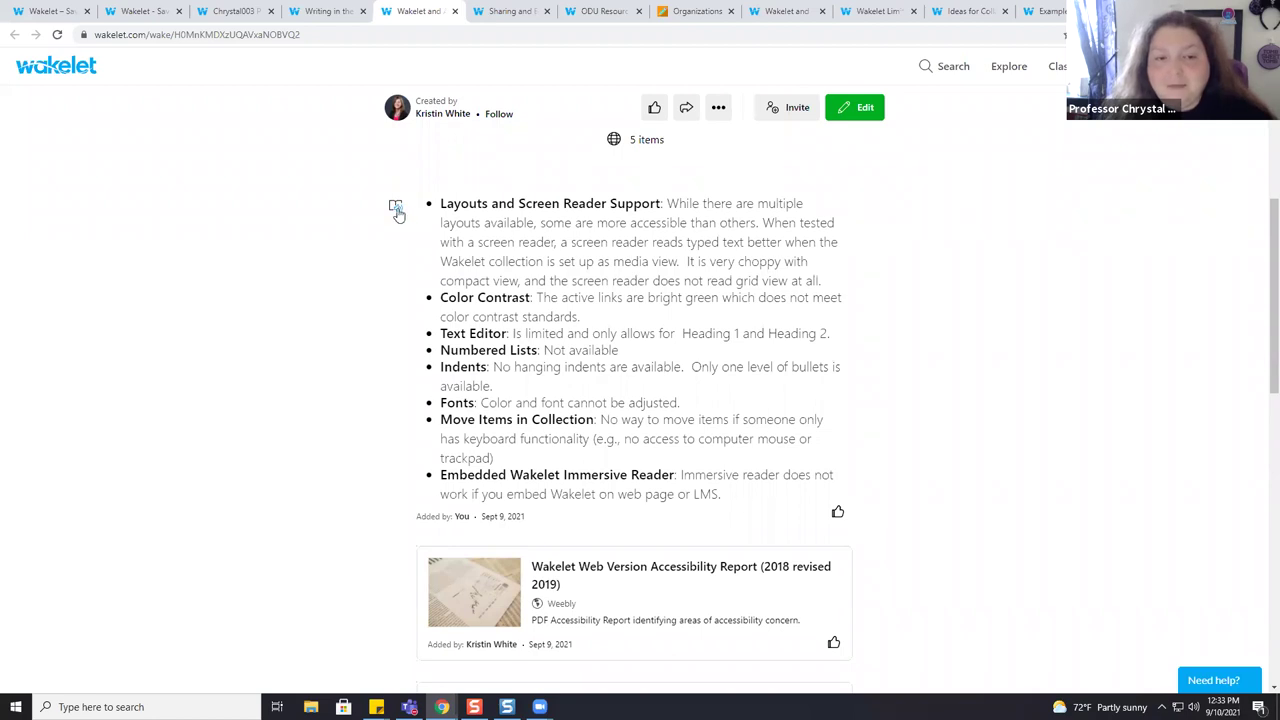
Step: View the accessibility note in the immersive reader, exit it, and review the linked resources below the note
left_click(397, 210)
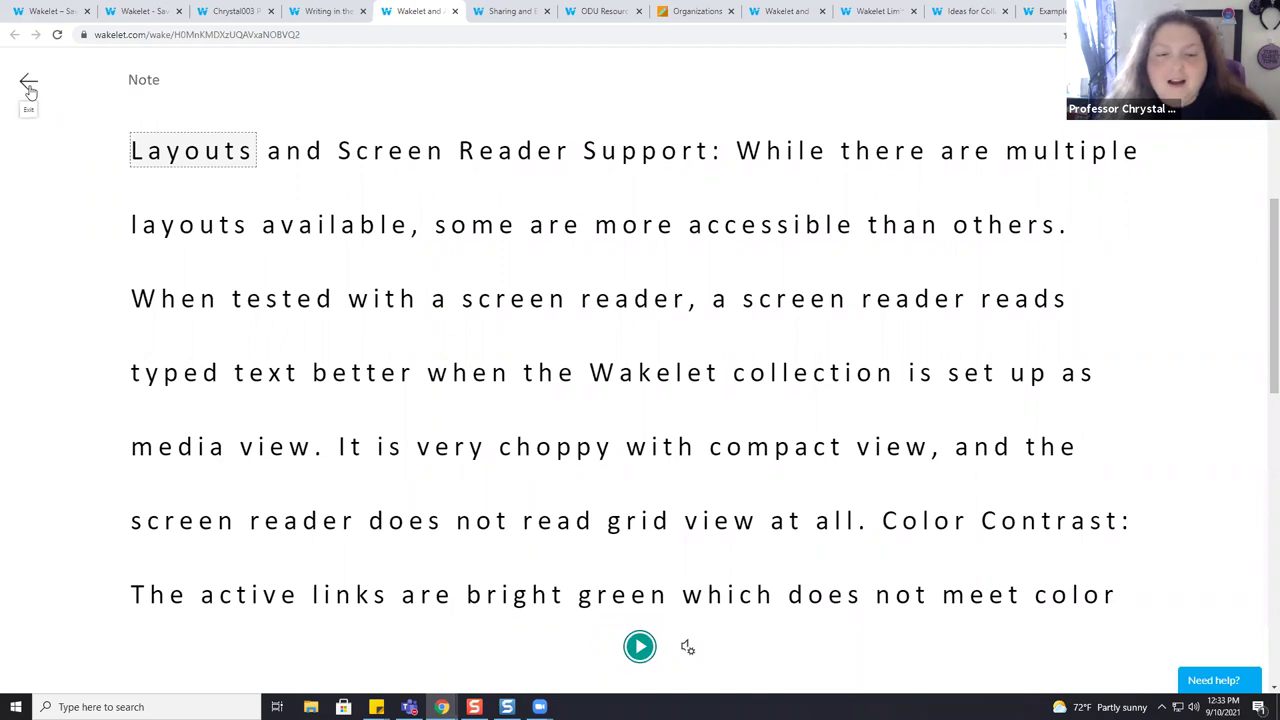
left_click(29, 88)
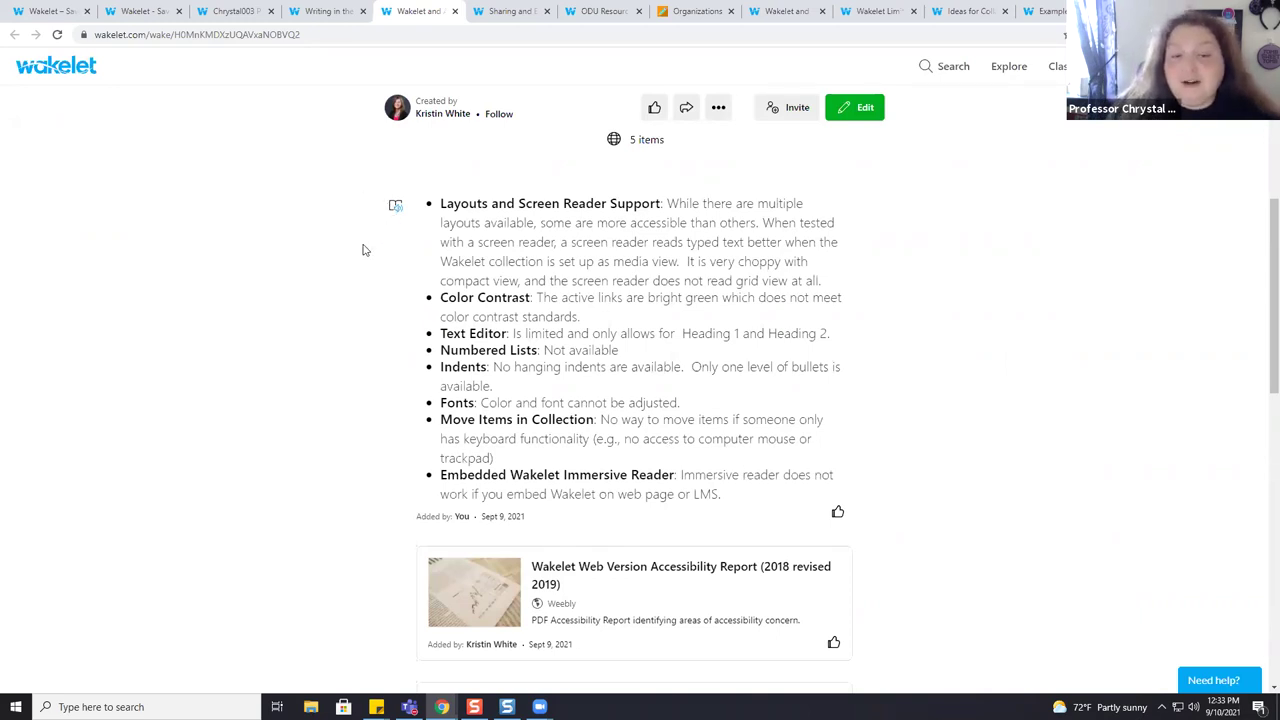
scroll(380, 370, "down", 1)
scroll(380, 370, "down", 3)
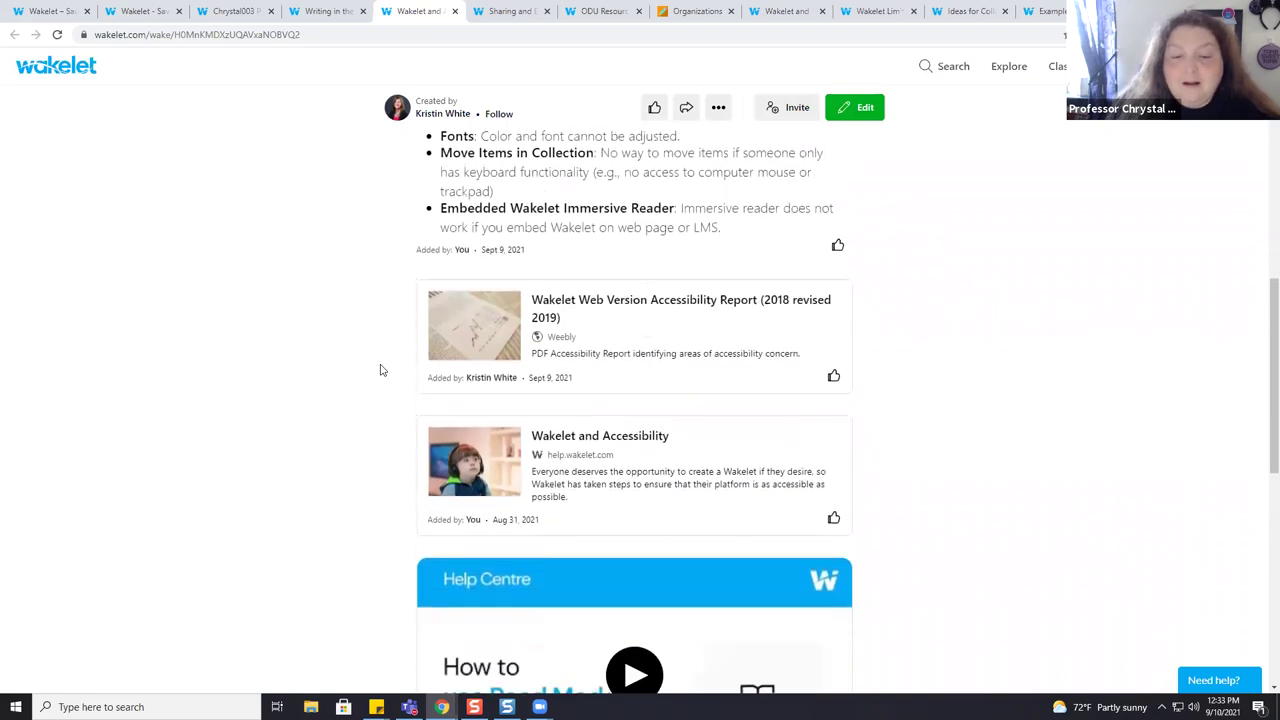
Step: Switch to the "Sharing and Embedding Collections" collection and open its embed options from the sharing choices
scroll(380, 370, "up", 4)
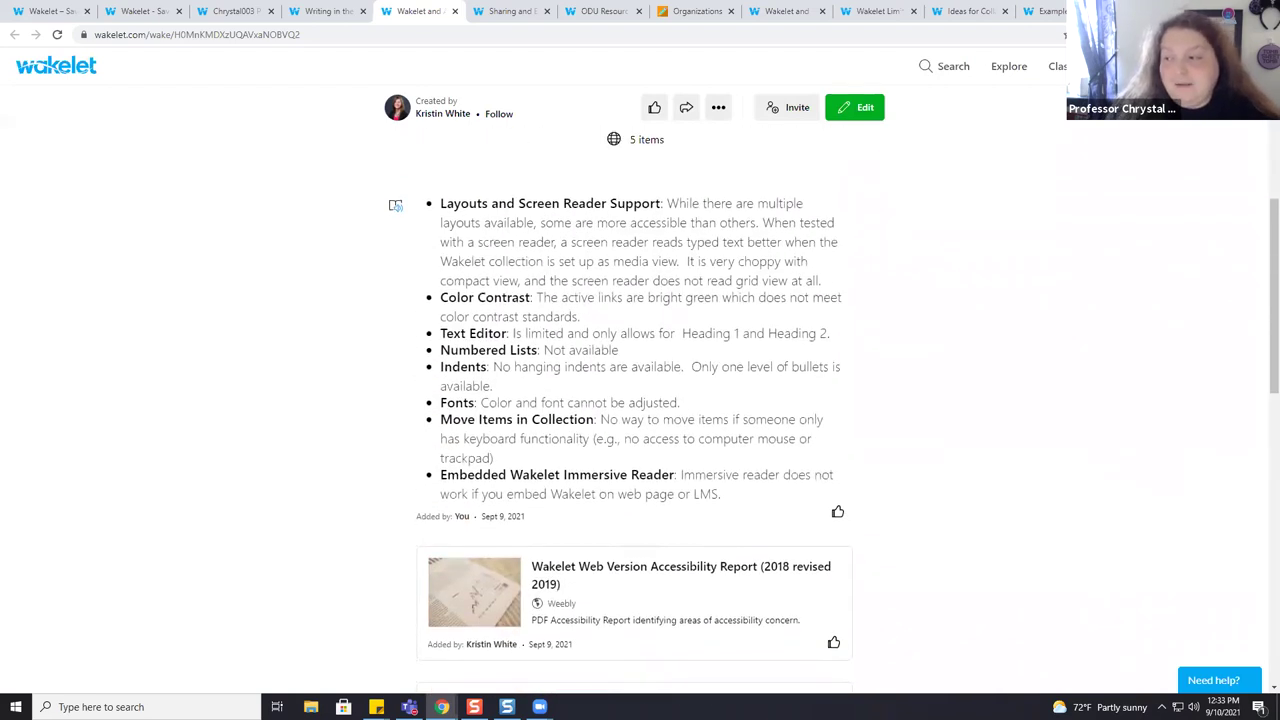
left_click(486, 14)
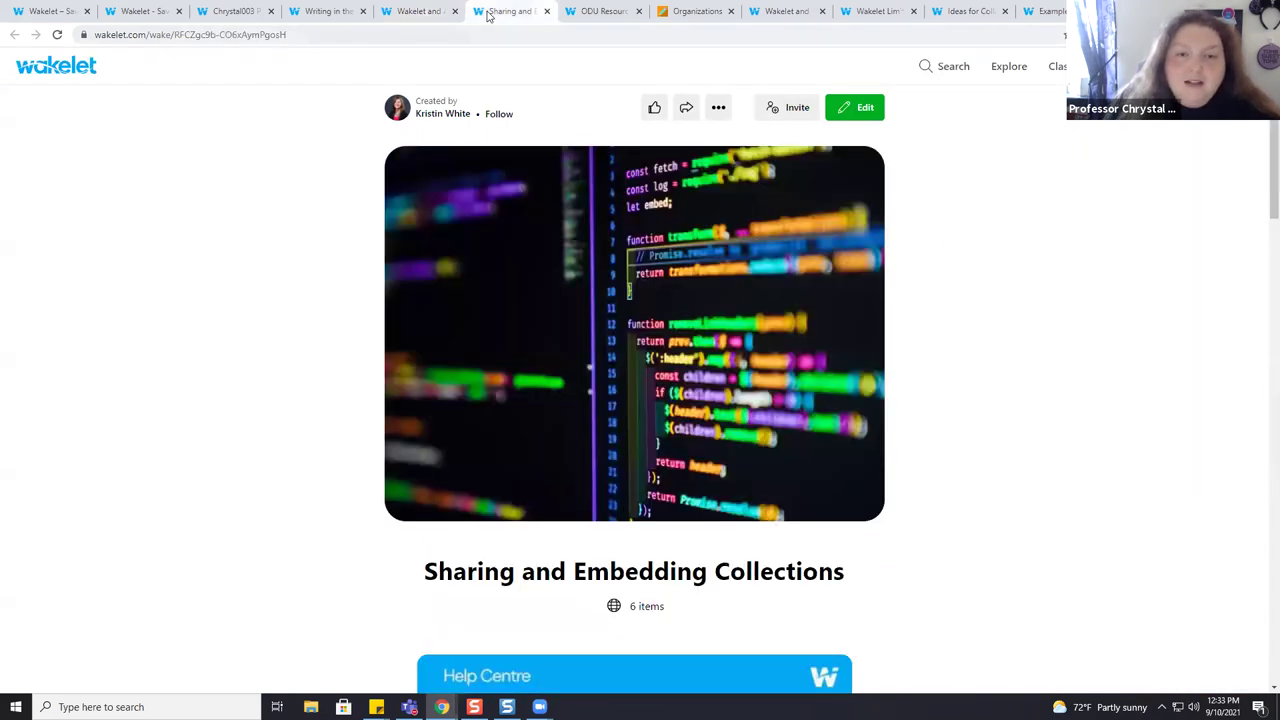
scroll(298, 331, "down", 3)
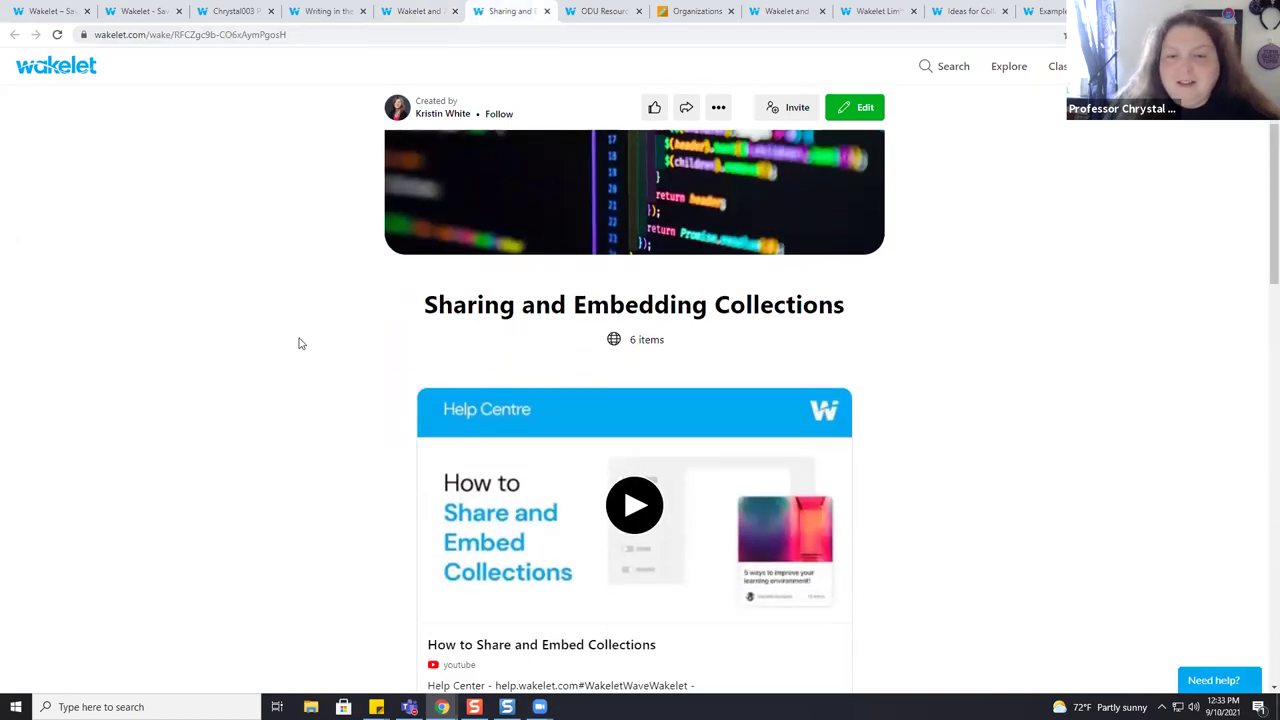
scroll(298, 342, "up", 4)
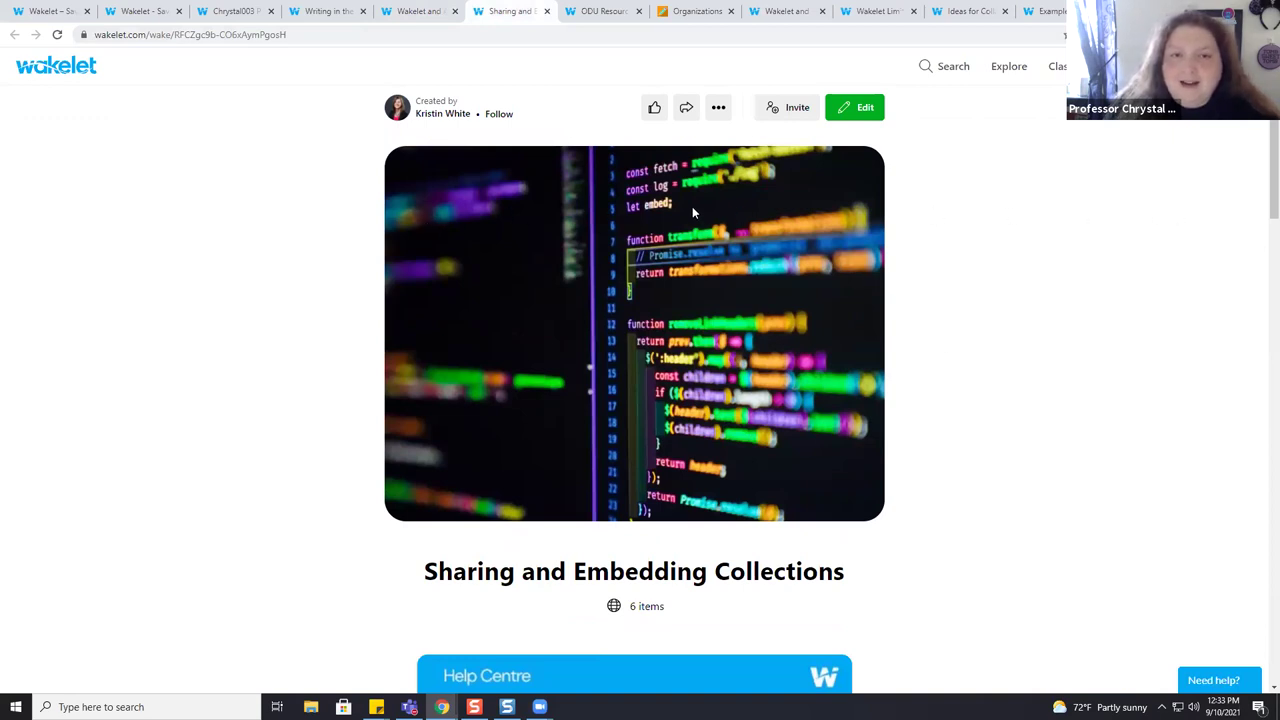
left_click(686, 110)
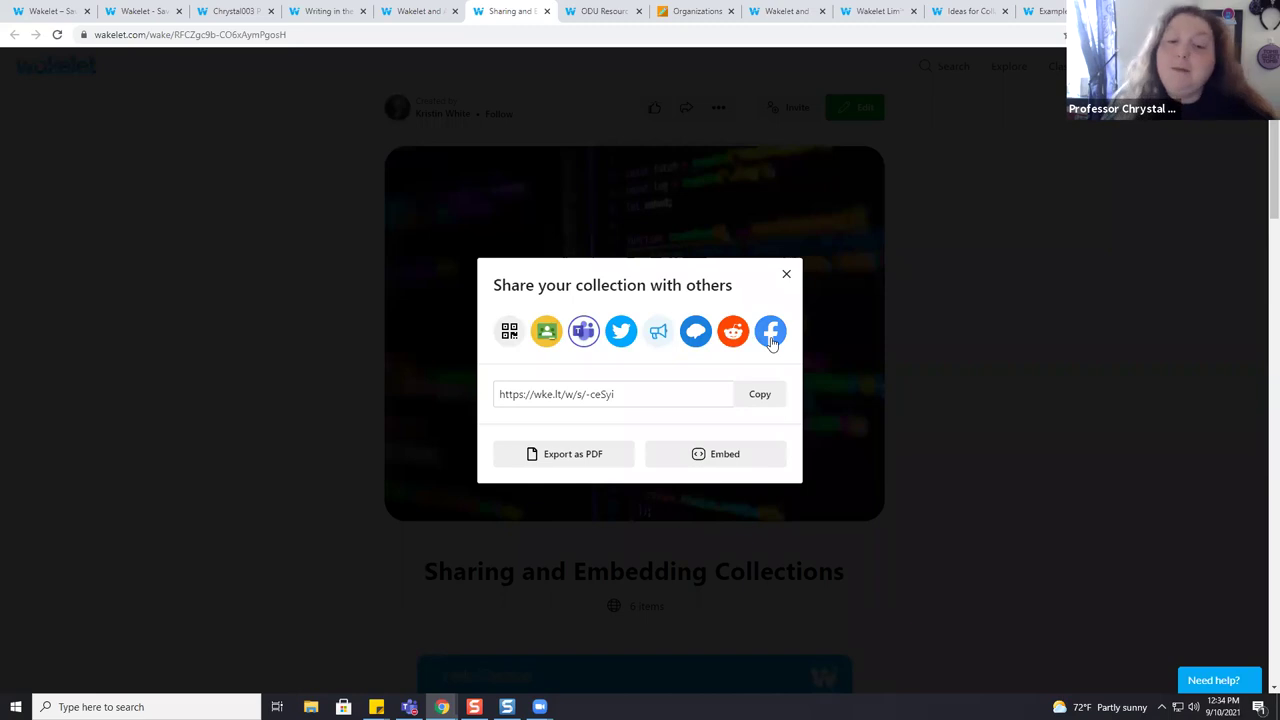
left_click(728, 455)
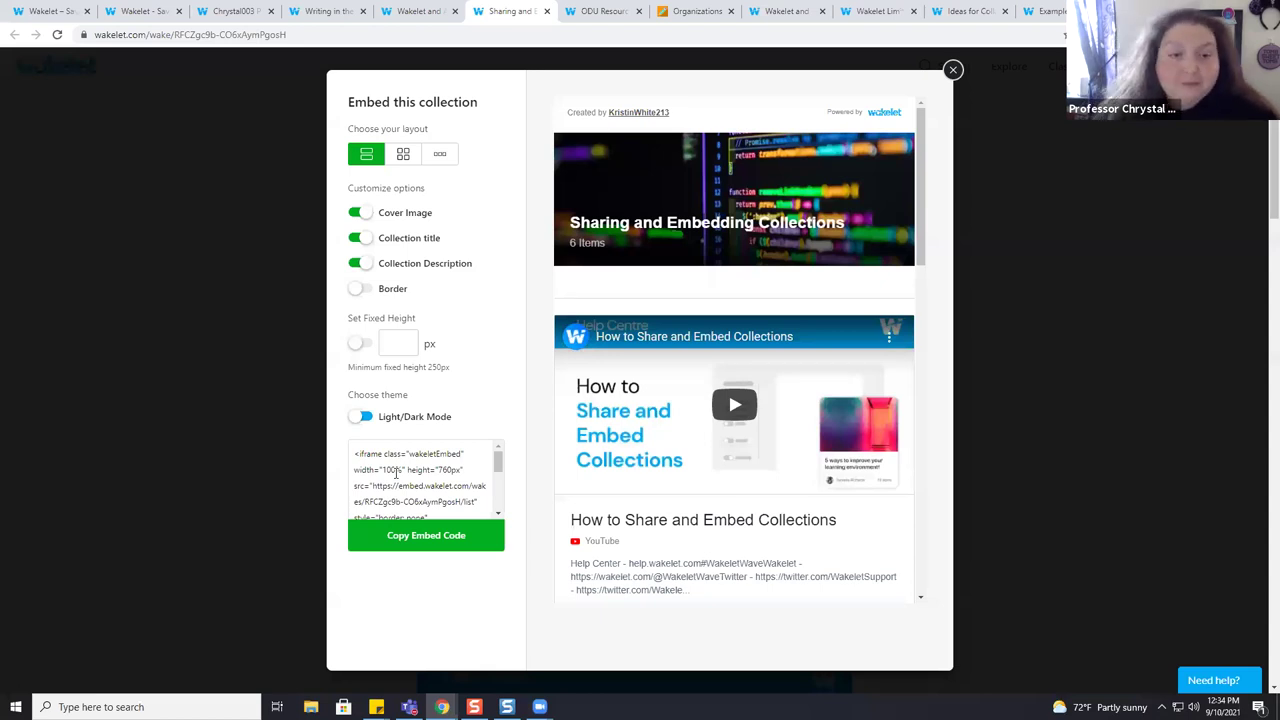
Step: Review the embed preview, compare the grid and horizontal layouts, and return to the stacked list layout
scroll(696, 320, "down", 3)
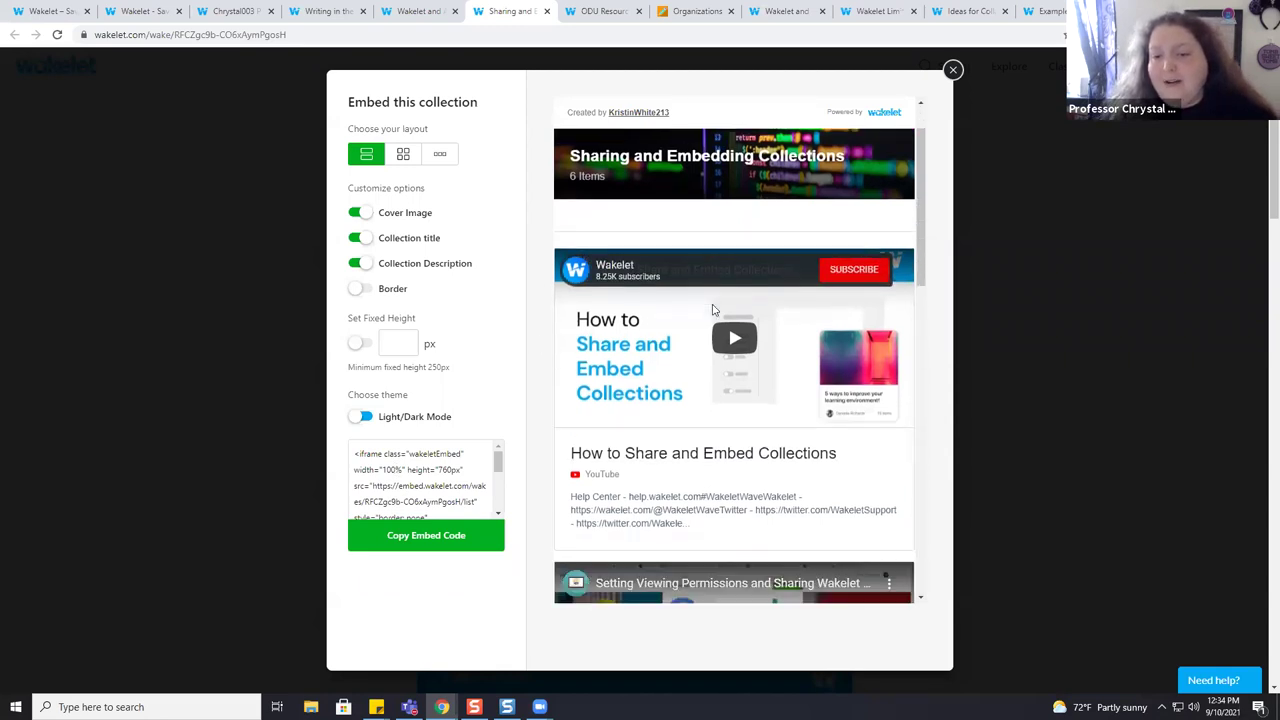
scroll(713, 310, "down", 8)
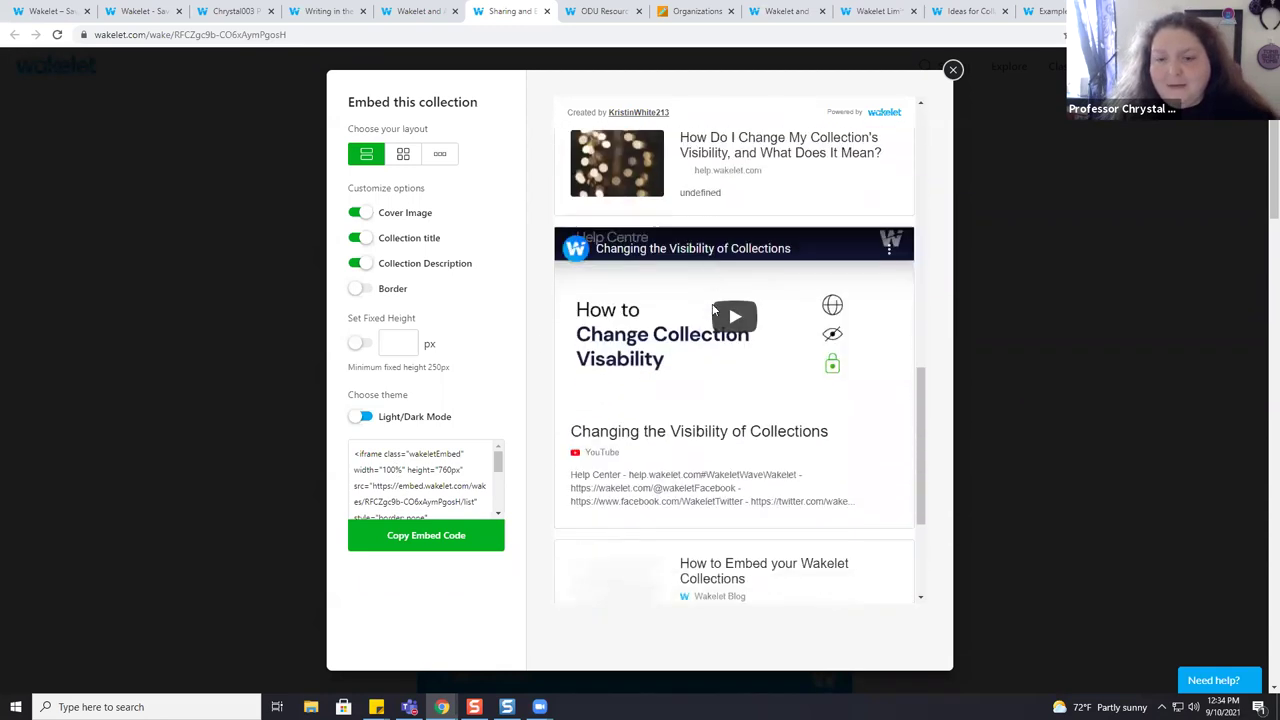
scroll(713, 310, "up", 10)
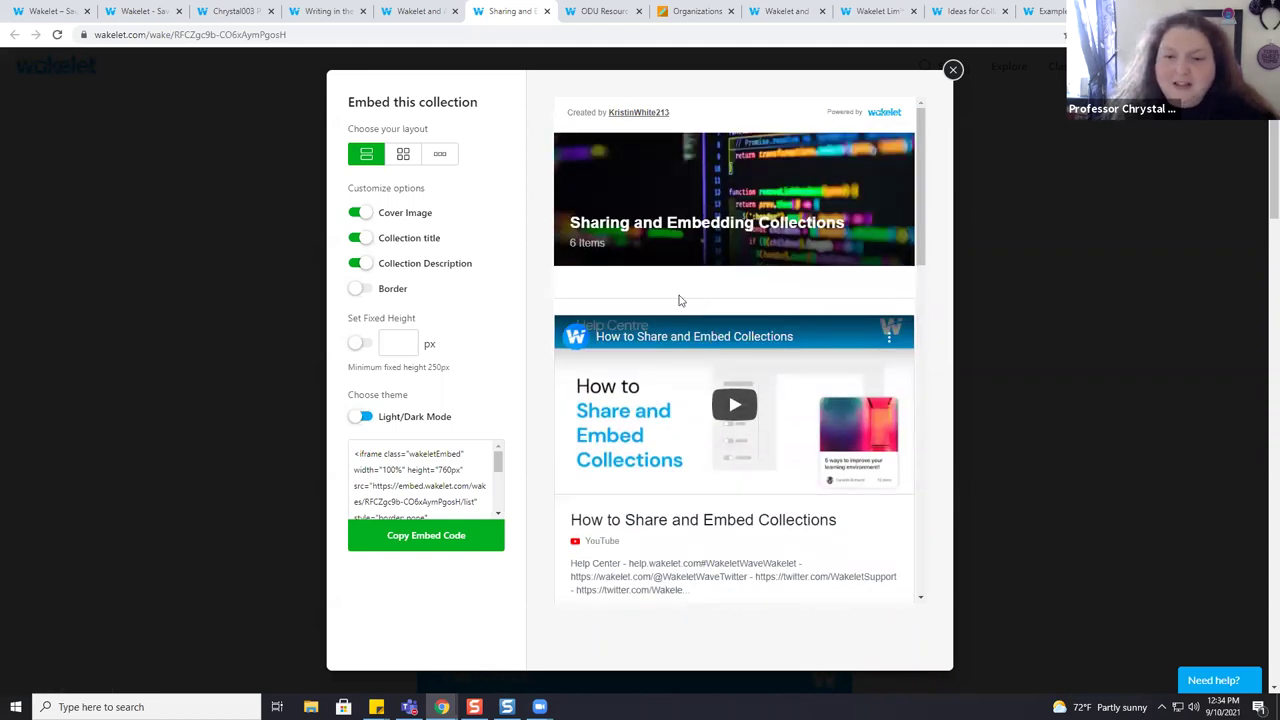
left_click(404, 162)
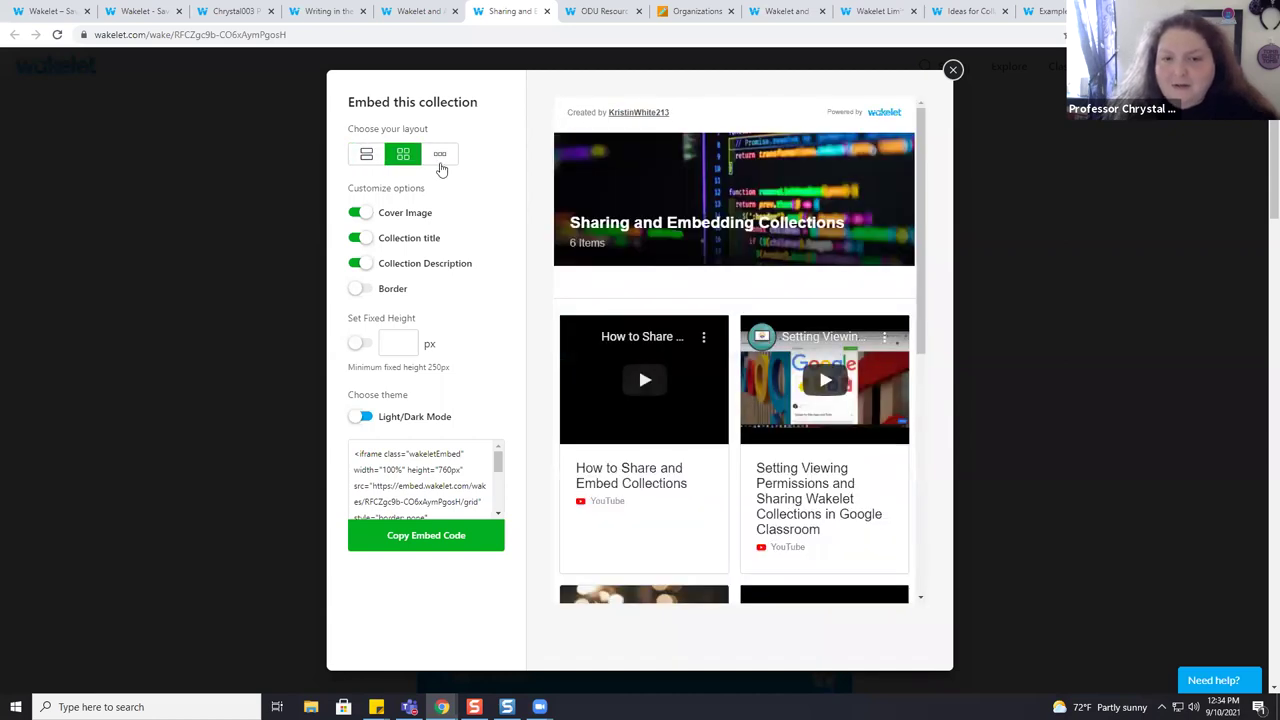
left_click(455, 167)
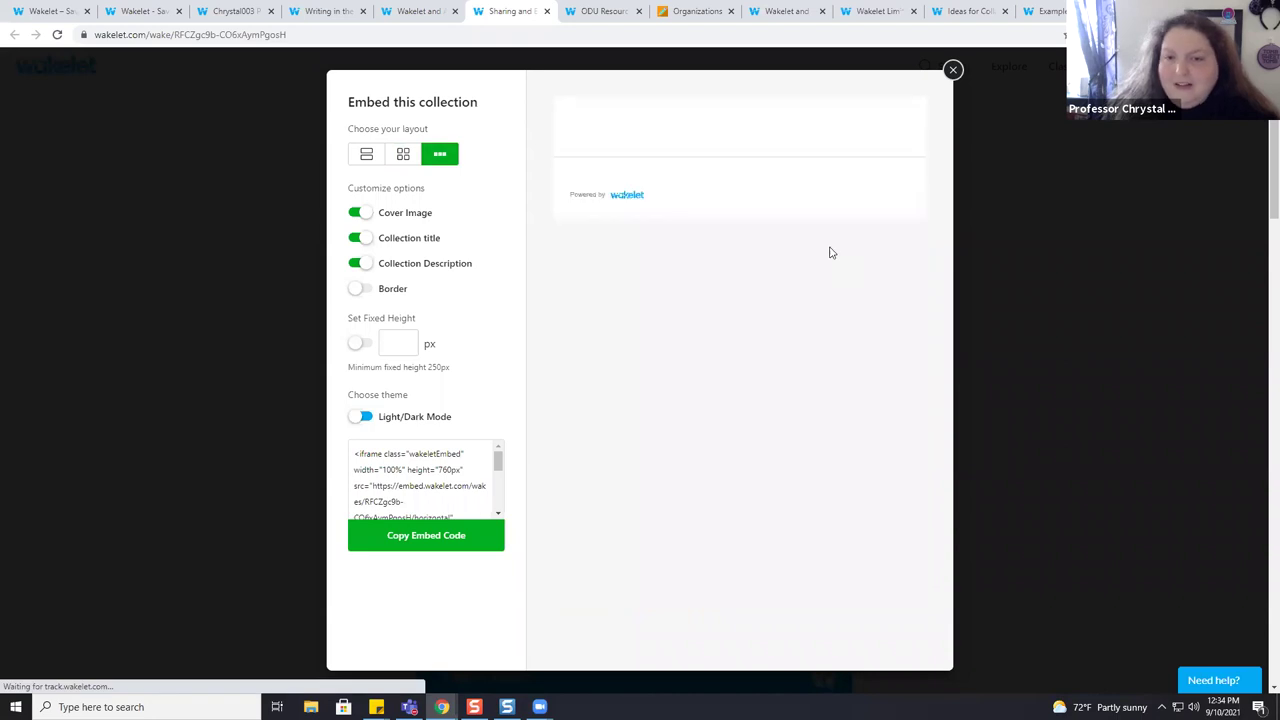
left_click(370, 158)
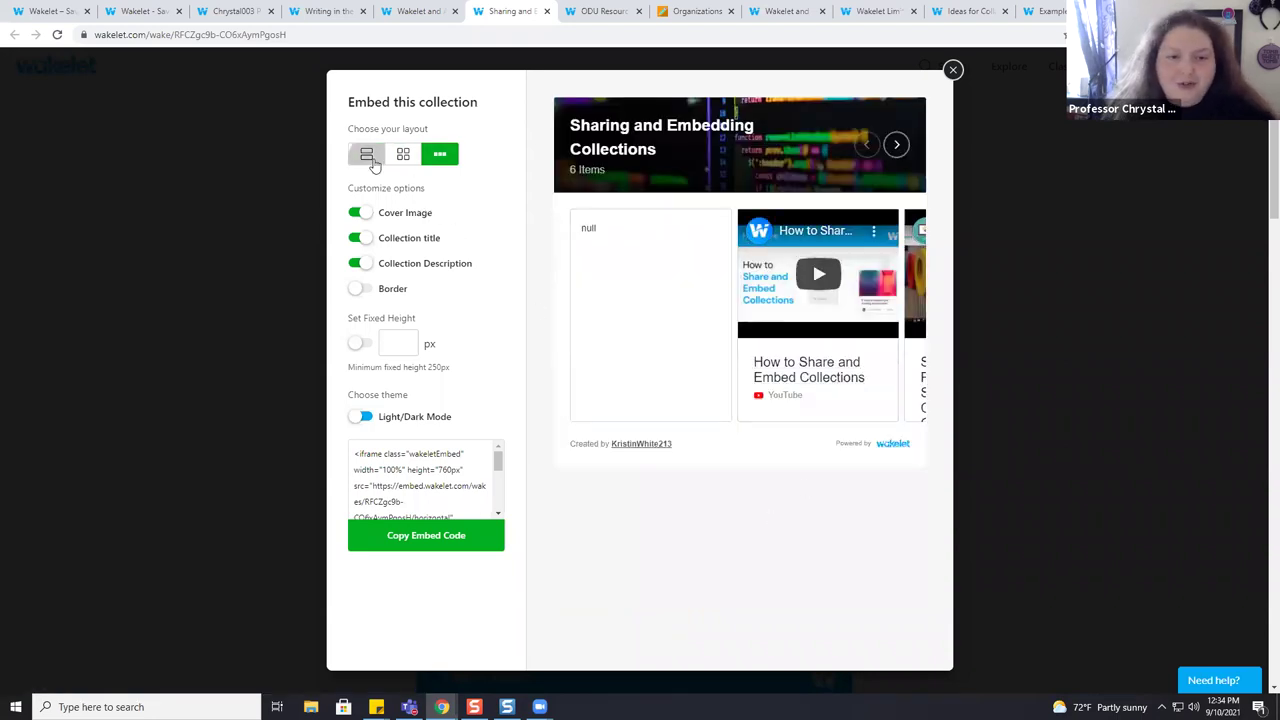
Step: Turn on the embed's border, preview dark mode before restoring the light theme, and copy the embed code
left_click(367, 294)
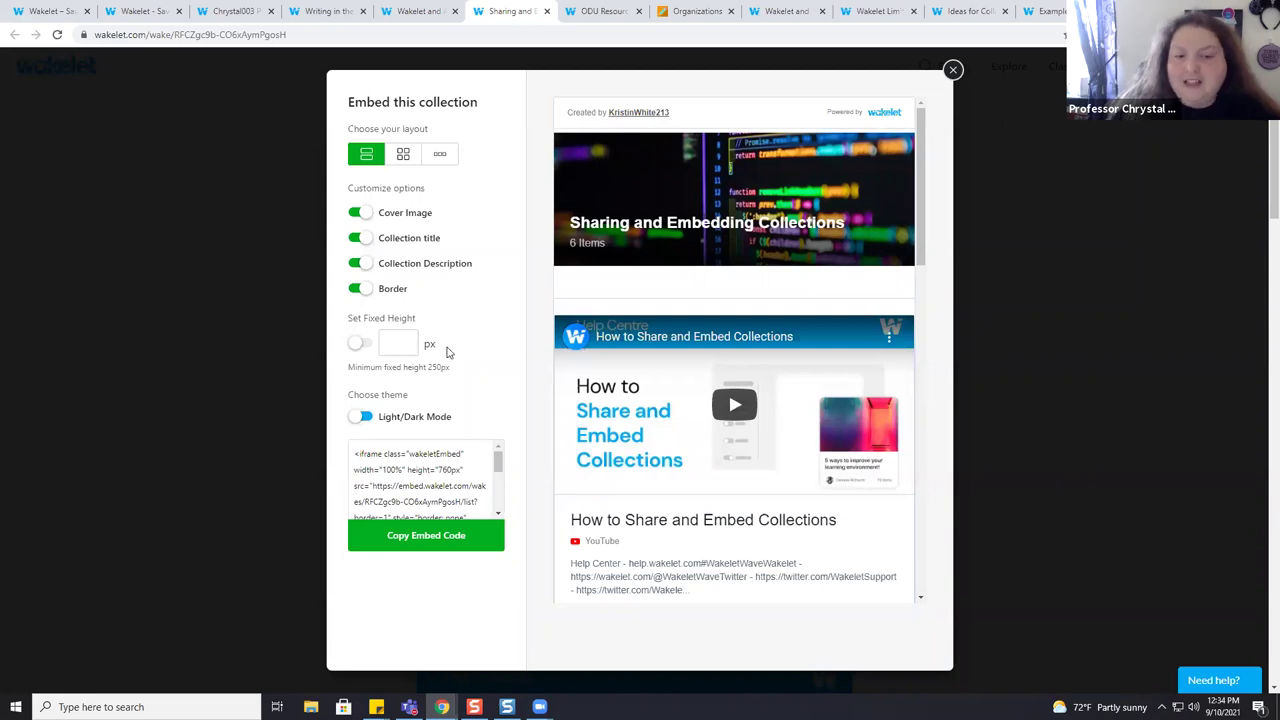
left_click(360, 417)
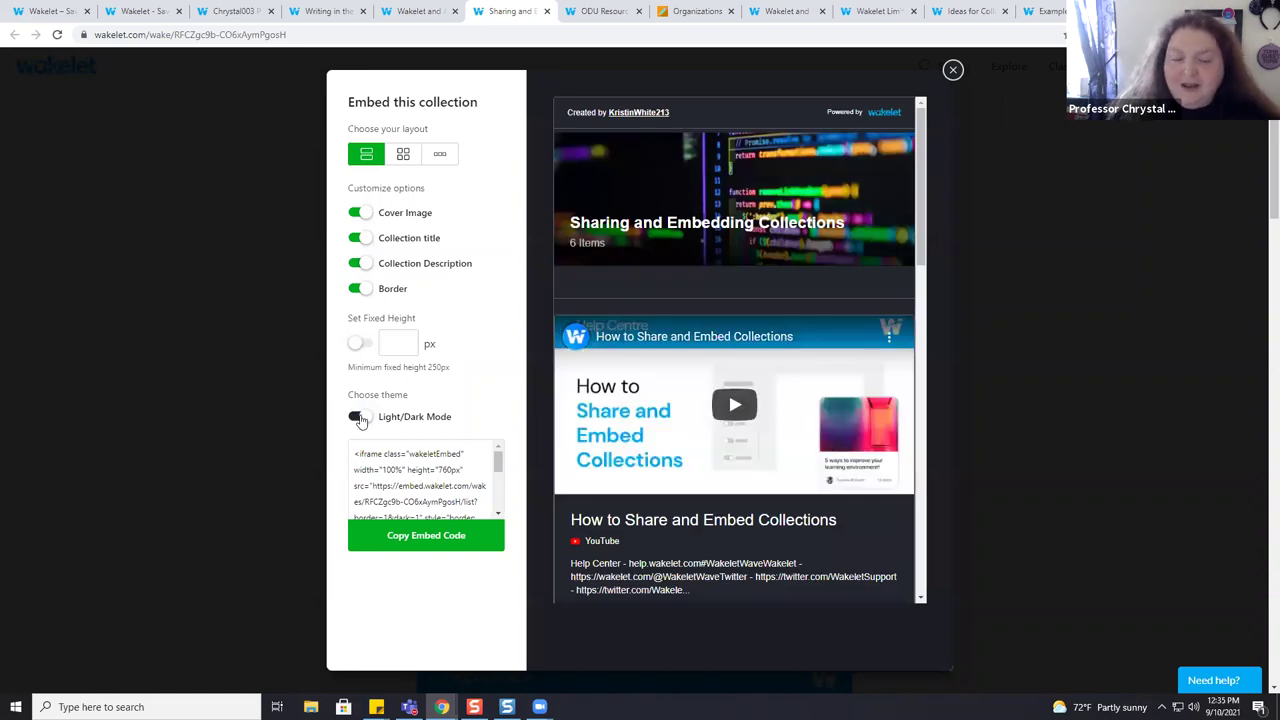
left_click(360, 417)
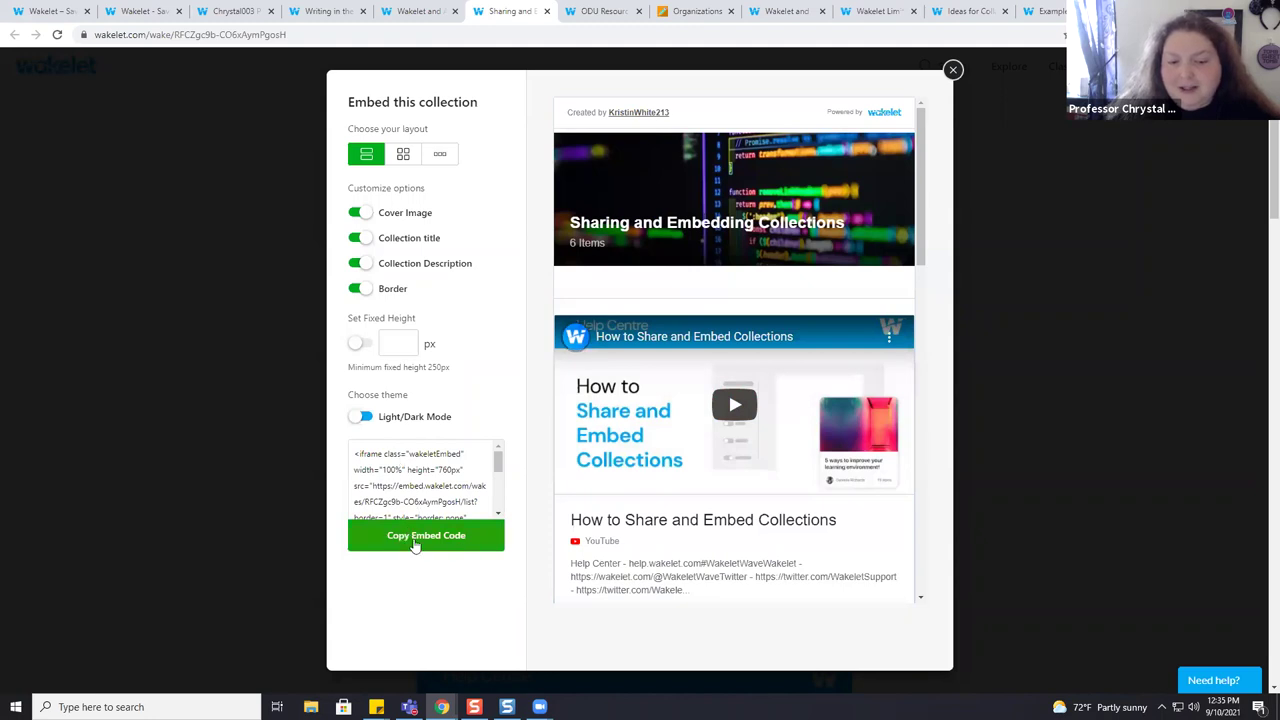
left_click(437, 538)
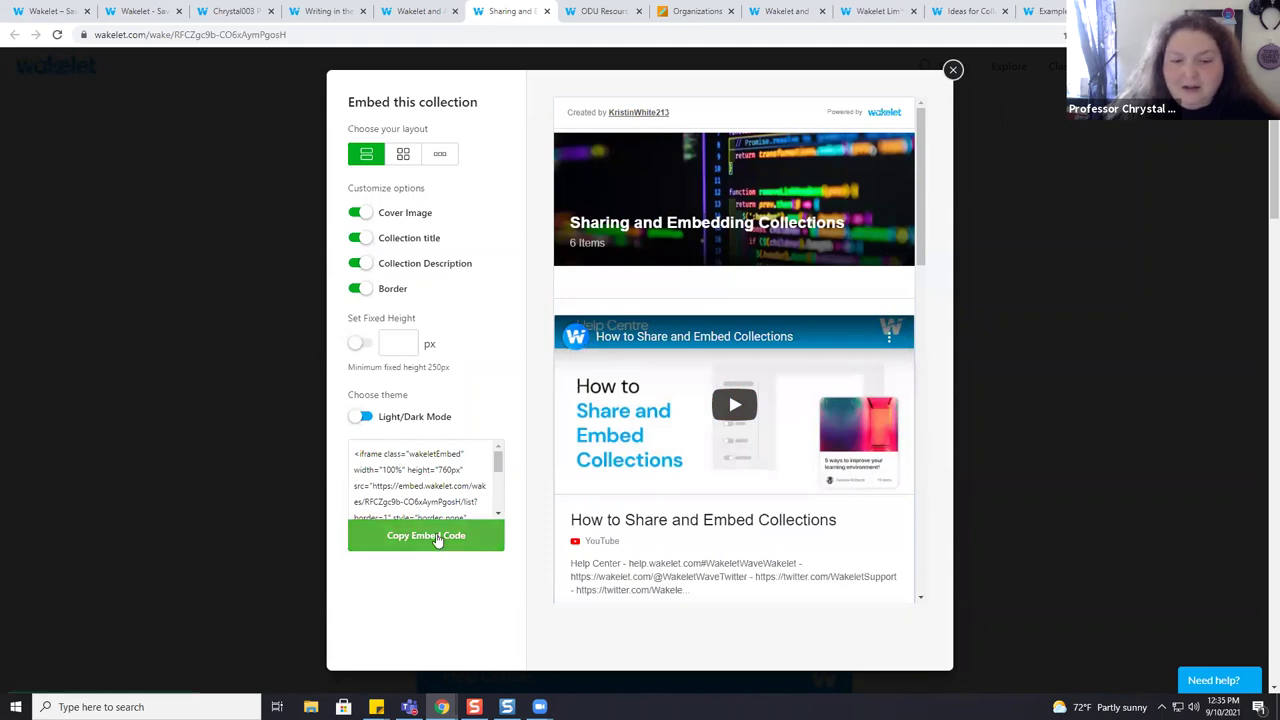
Step: Switch to Blackboard and open the Wakelet Demo content area of the first favorite organization
left_click(678, 14)
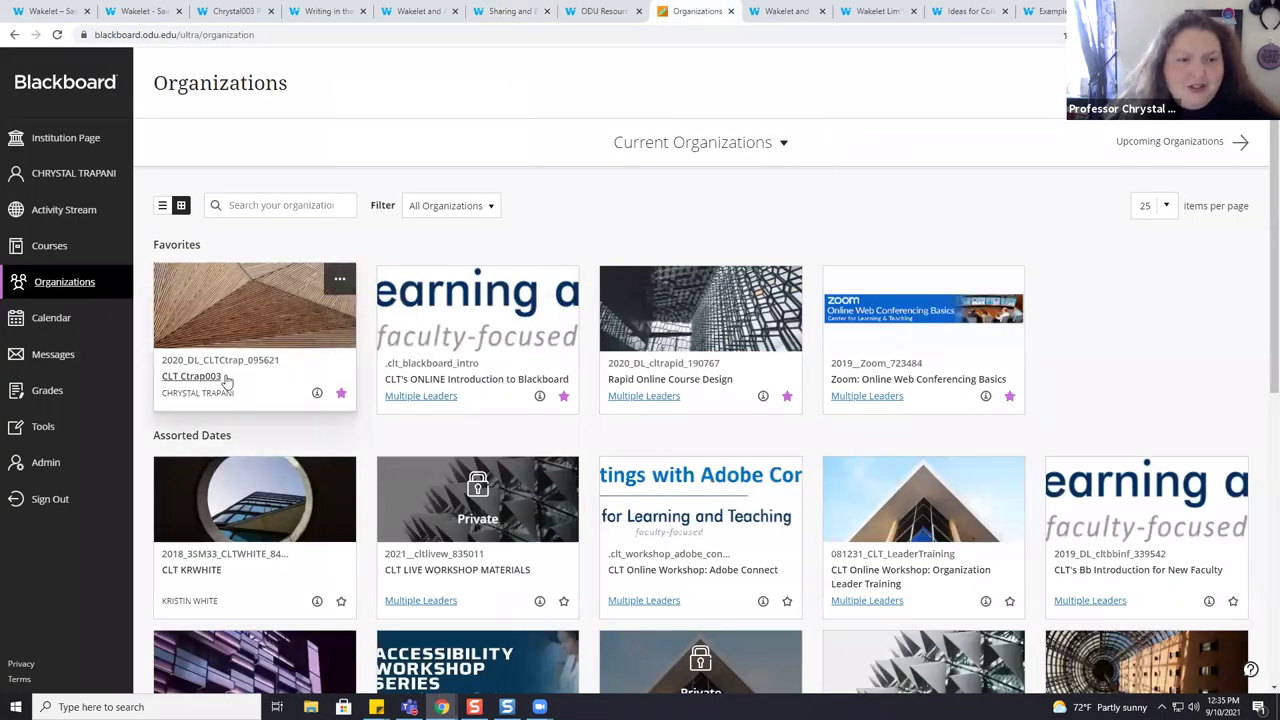
left_click(209, 376)
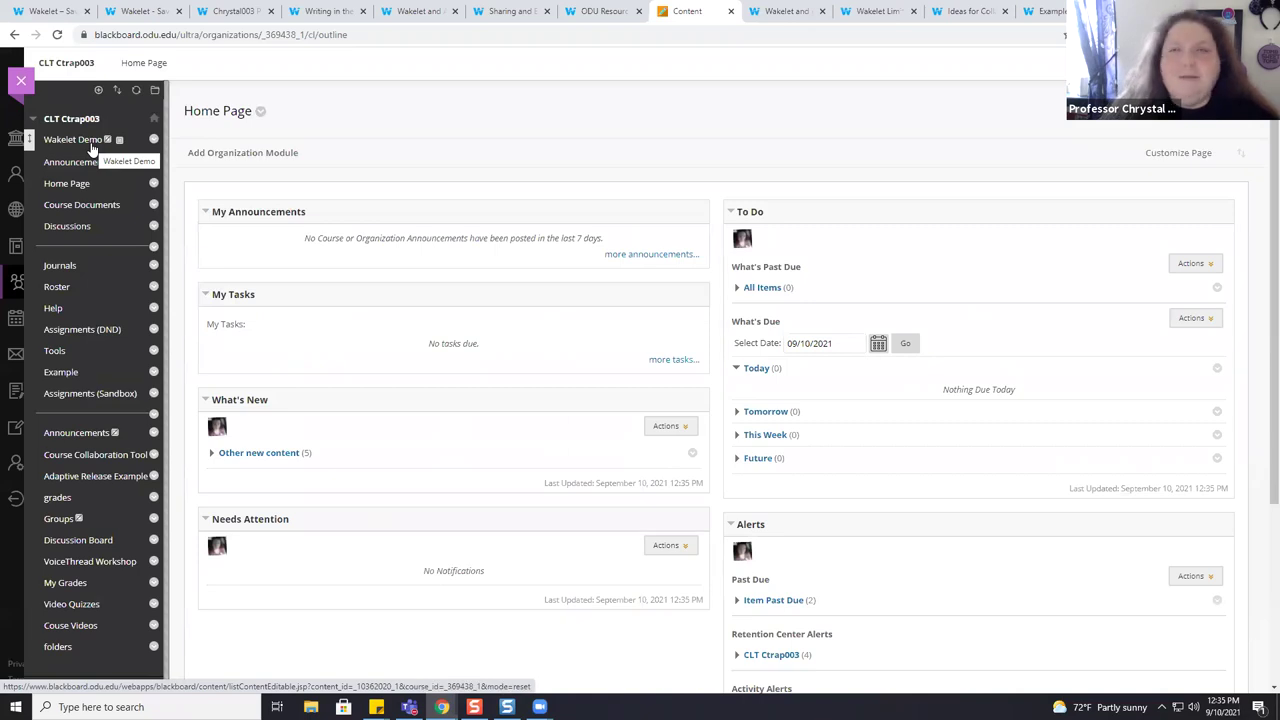
left_click(92, 148)
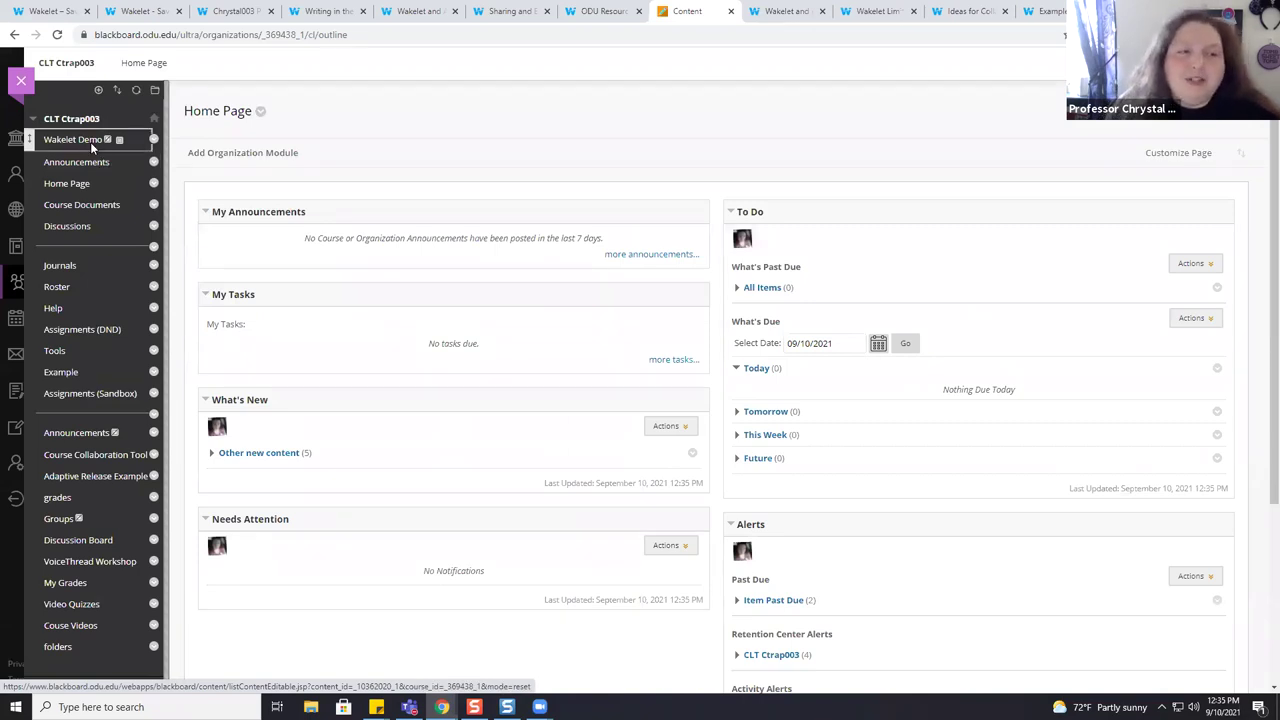
Step: Create a new content item in Wakelet Demo and name it "Example Wakelet"
left_click(222, 155)
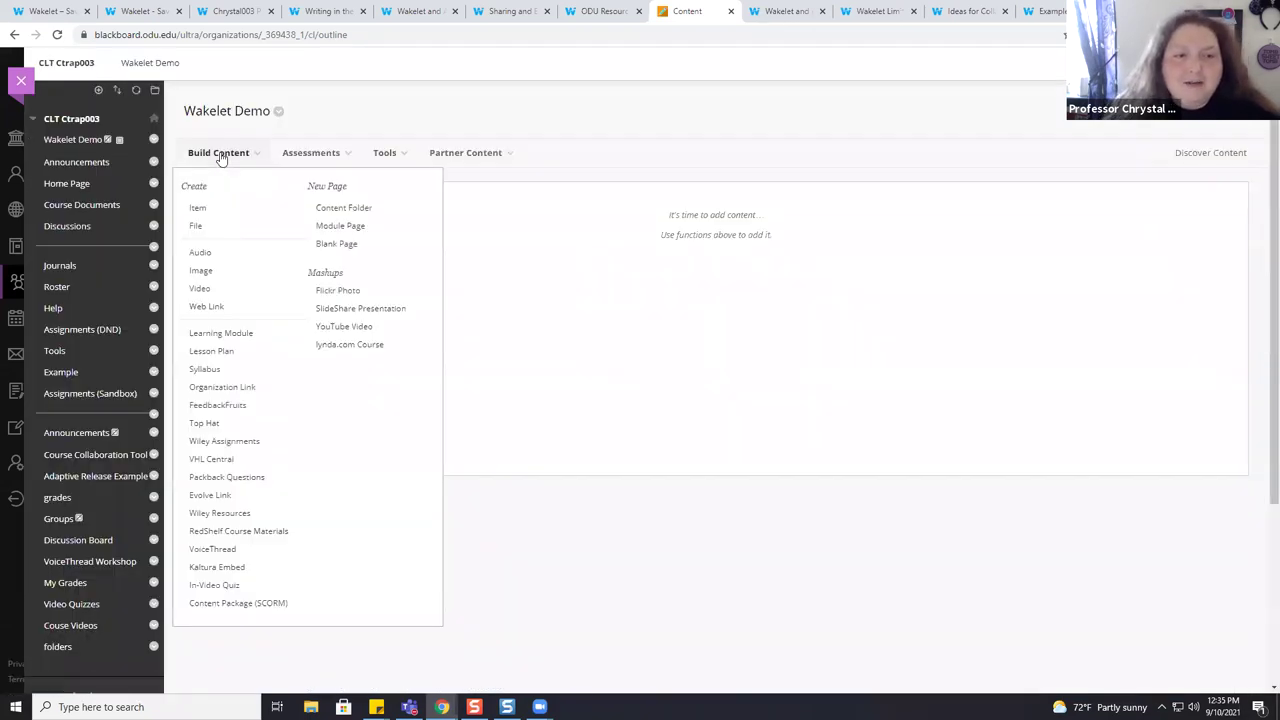
left_click(198, 208)
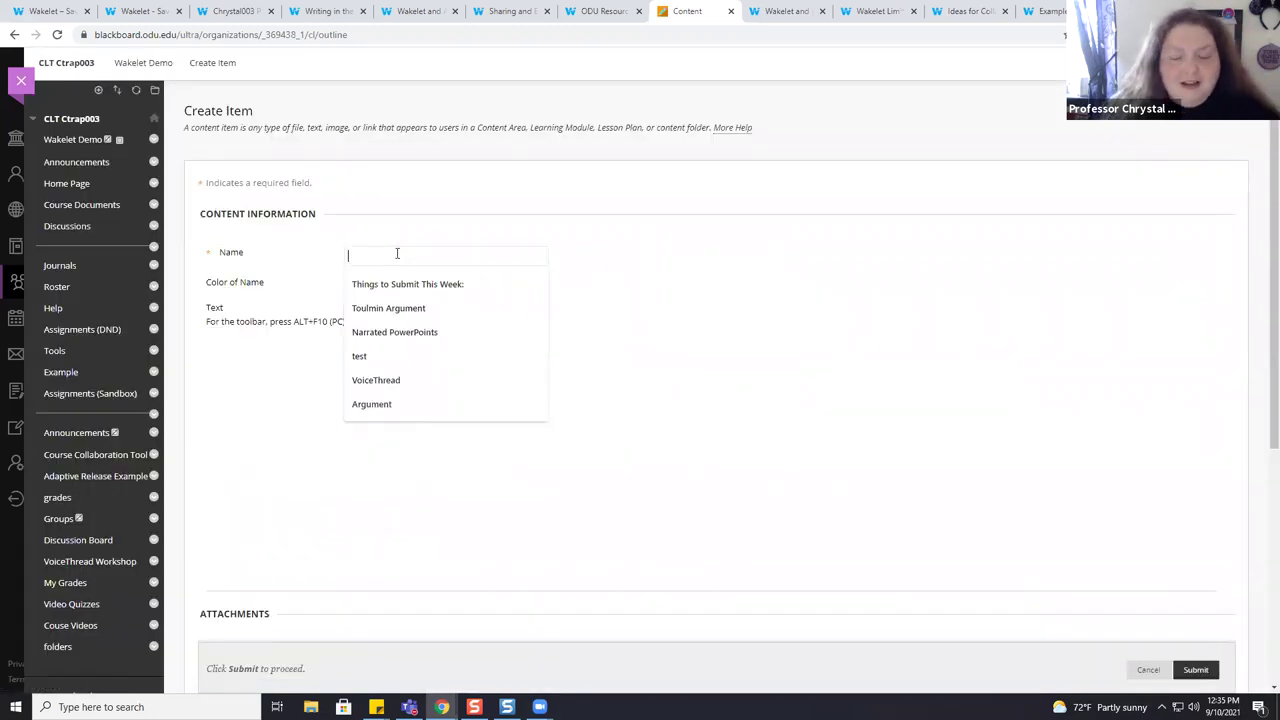
type("Example Wakelet")
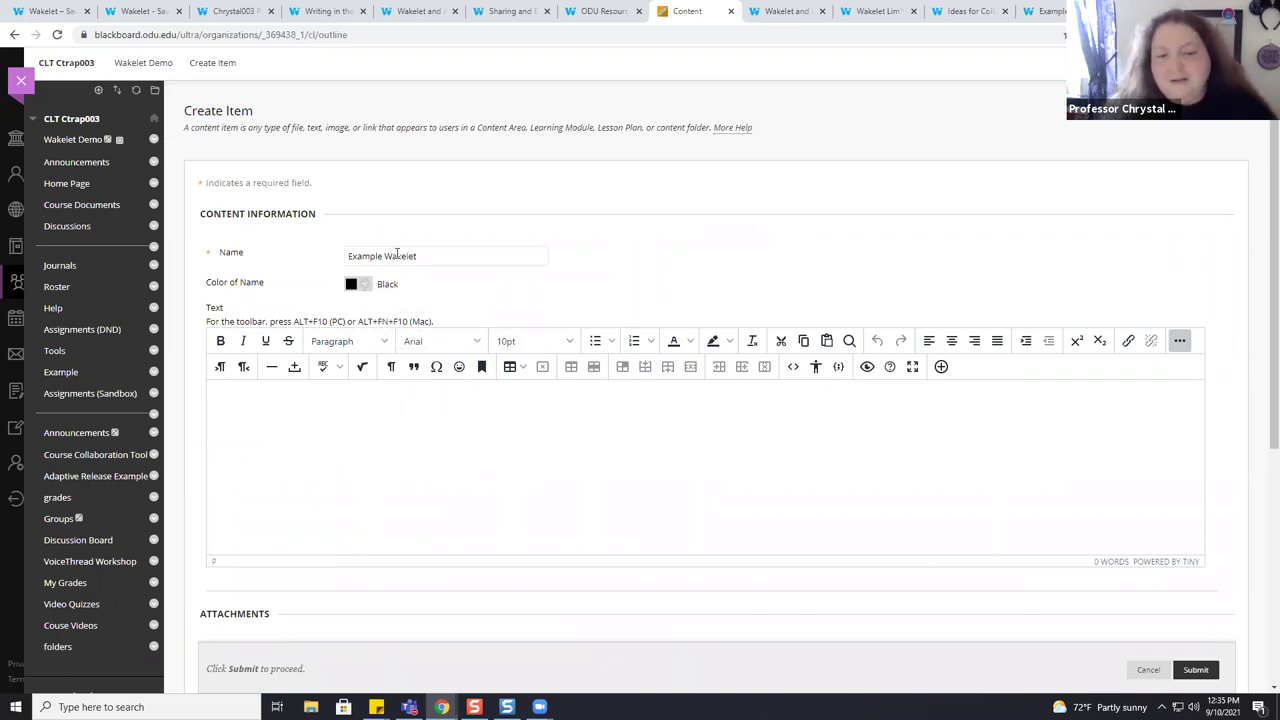
Step: Paste the copied Wakelet embed code into the source code of the item's text, save it and submit the item
left_click(463, 491)
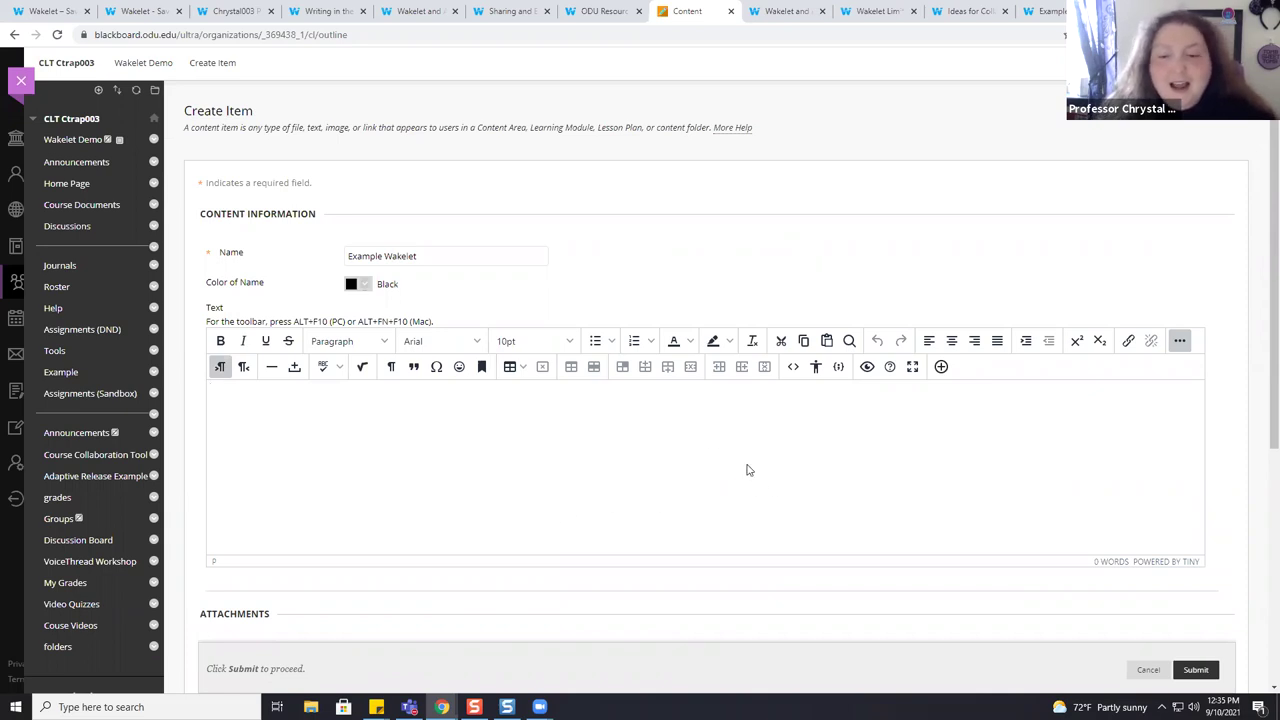
left_click(796, 372)
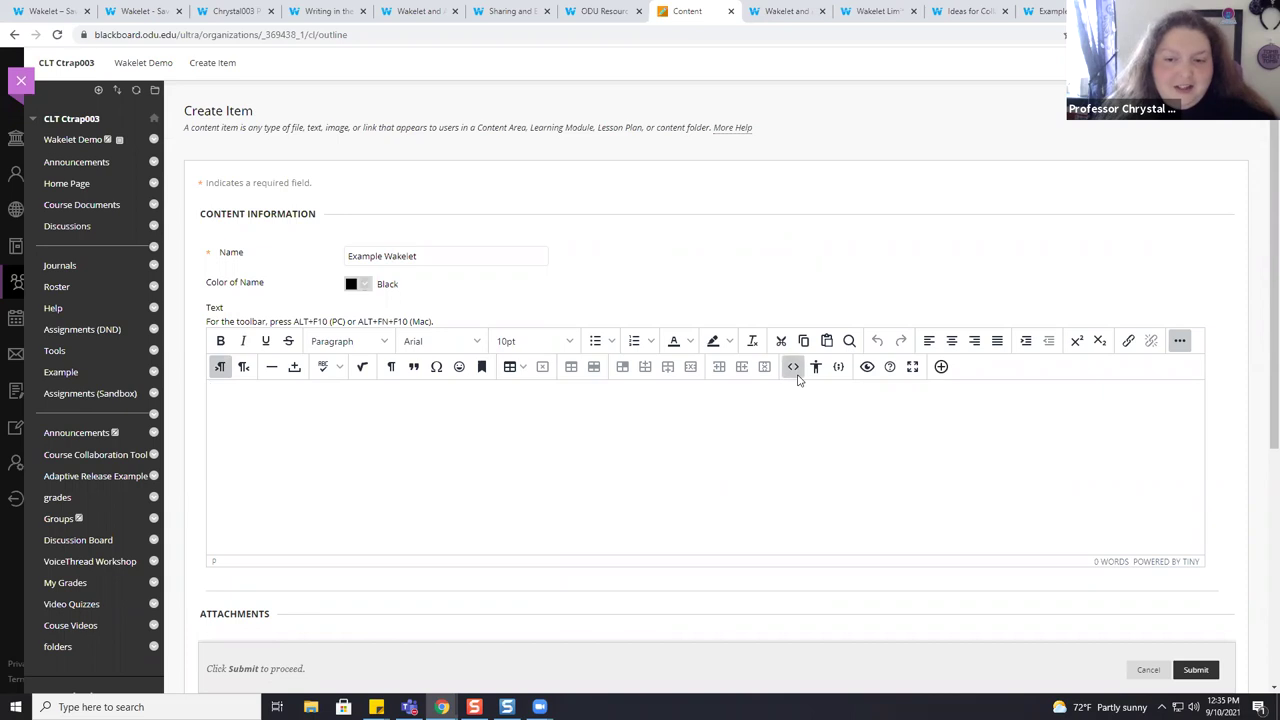
key("ctrl+v")
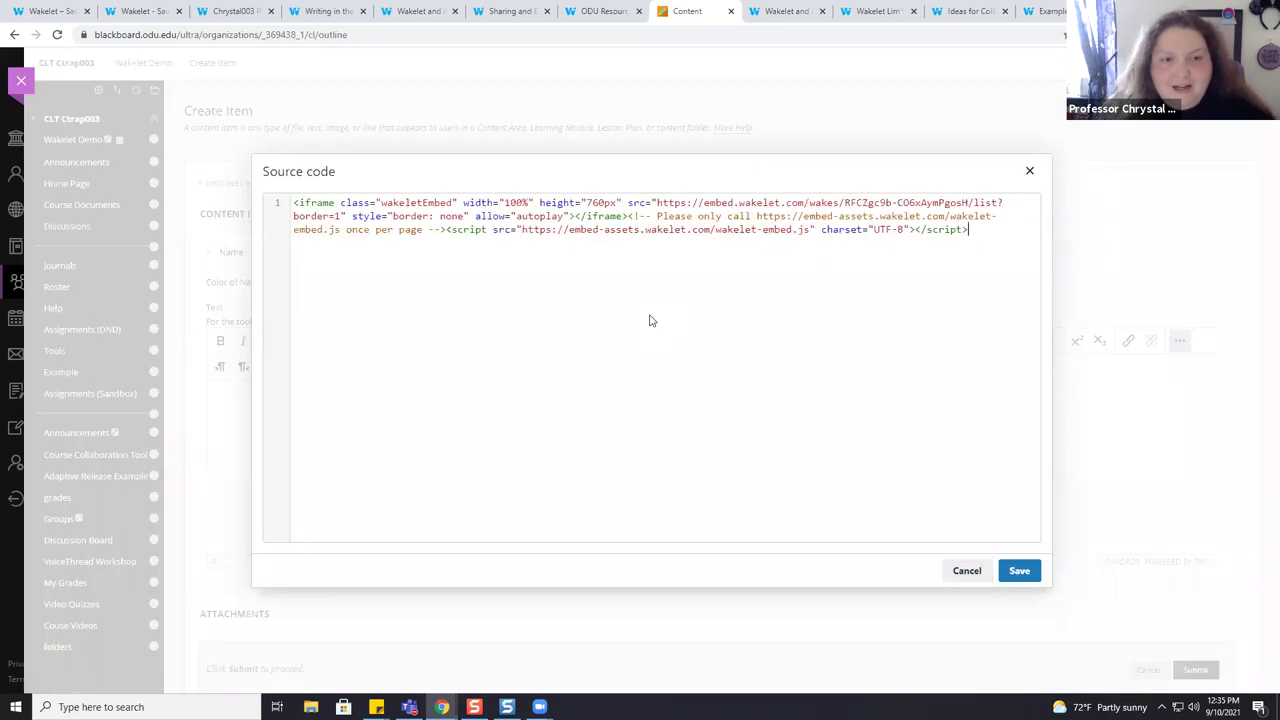
left_click(1019, 571)
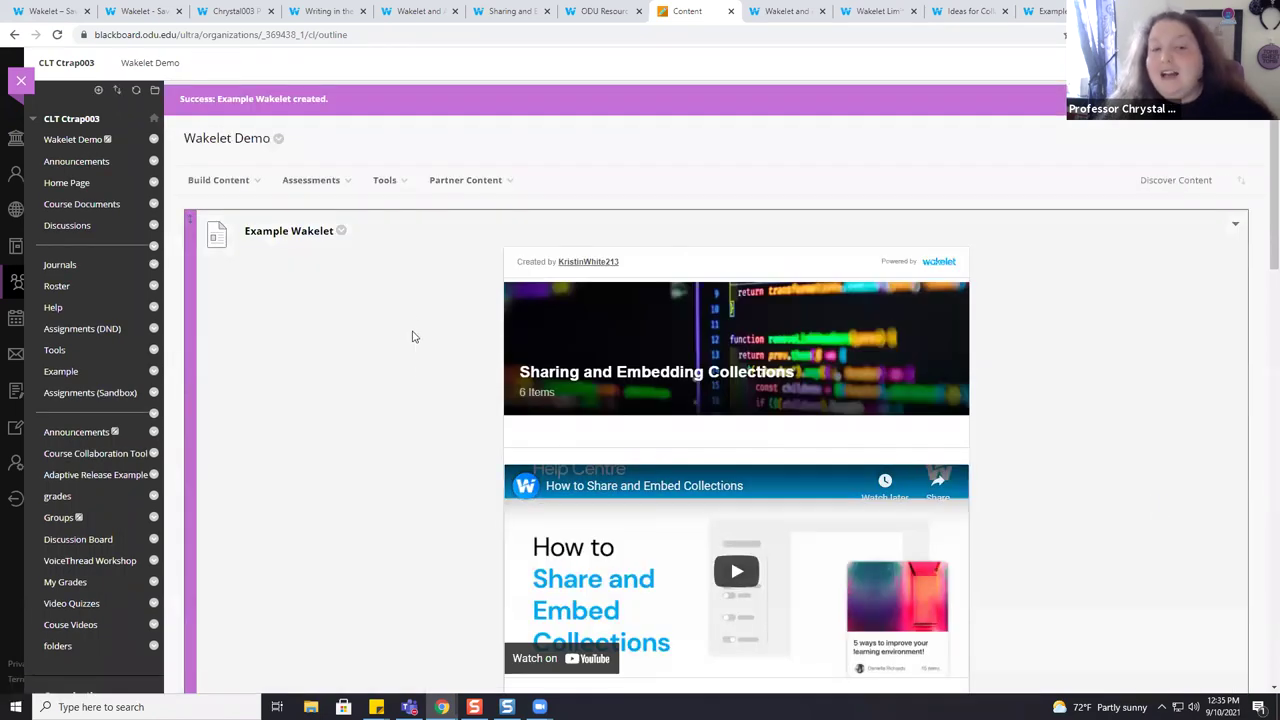
Step: Examine how the embedded collection and its items display in the "Example Wakelet" item
scroll(415, 360, "down", 6)
scroll(420, 371, "down", 5)
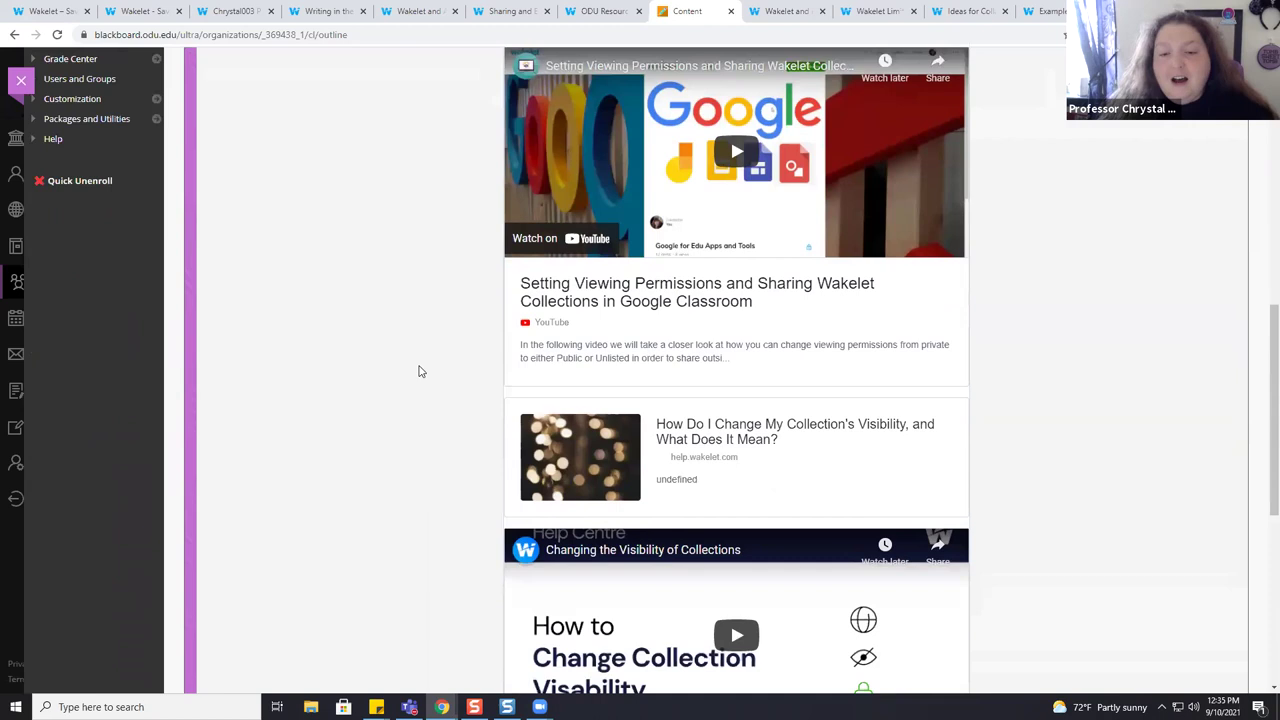
scroll(418, 370, "down", 1)
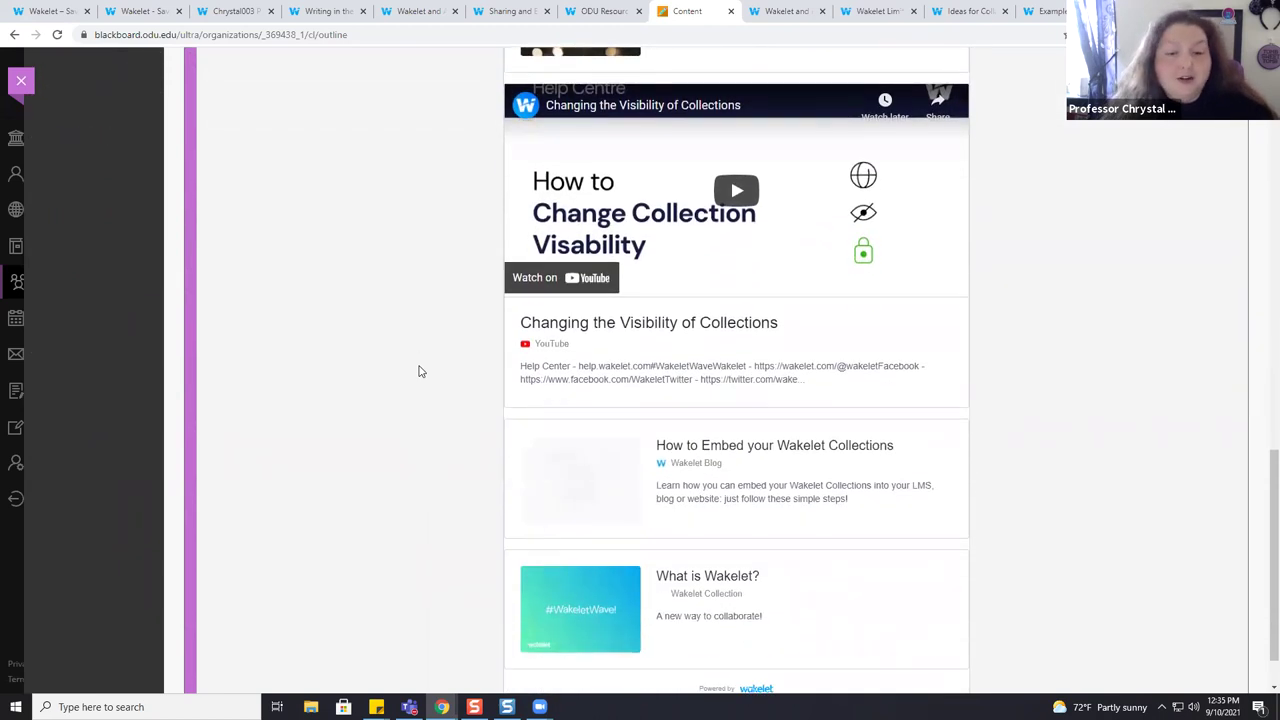
scroll(417, 369, "up", 2)
right_click(420, 370)
left_click(1034, 523)
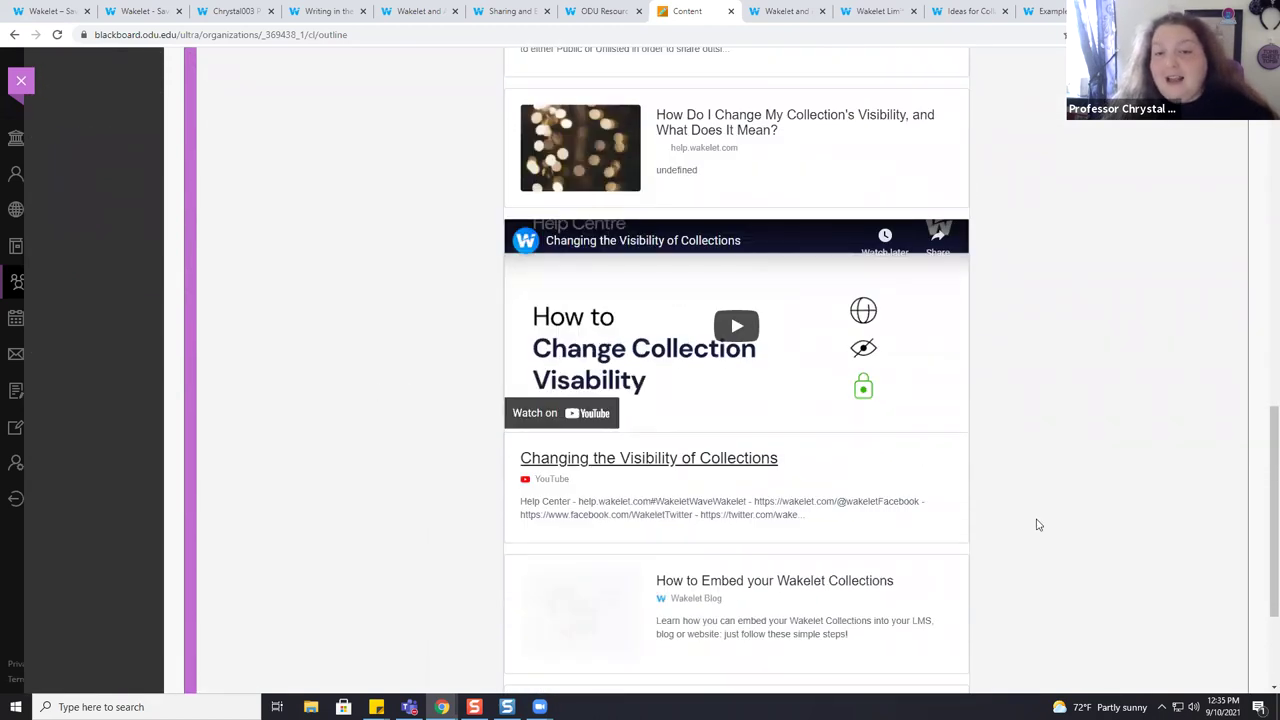
scroll(777, 491, "up", 5)
scroll(512, 403, "up", 5)
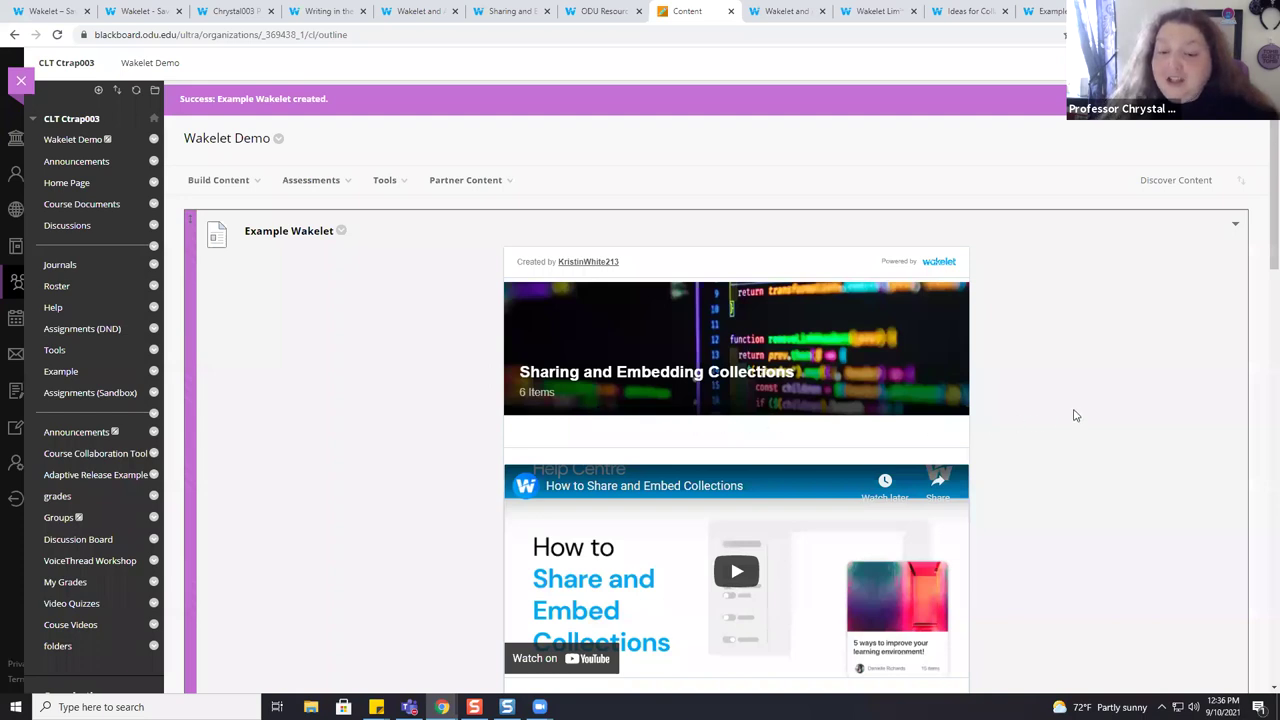
scroll(1074, 413, "down", 3)
scroll(387, 467, "up", 3)
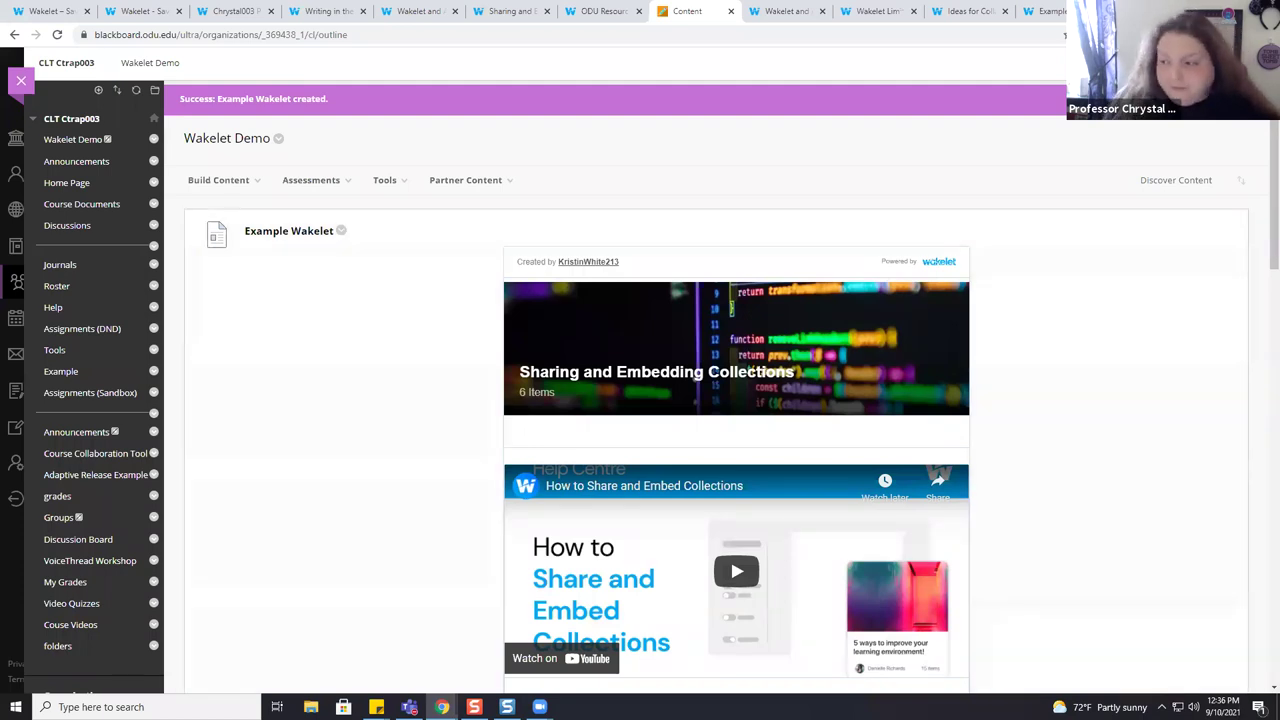
Step: Look through the other open Wakelet collections, including "Wakelet Limitations", and return to "Wakelet and Privacy"
left_click(600, 11)
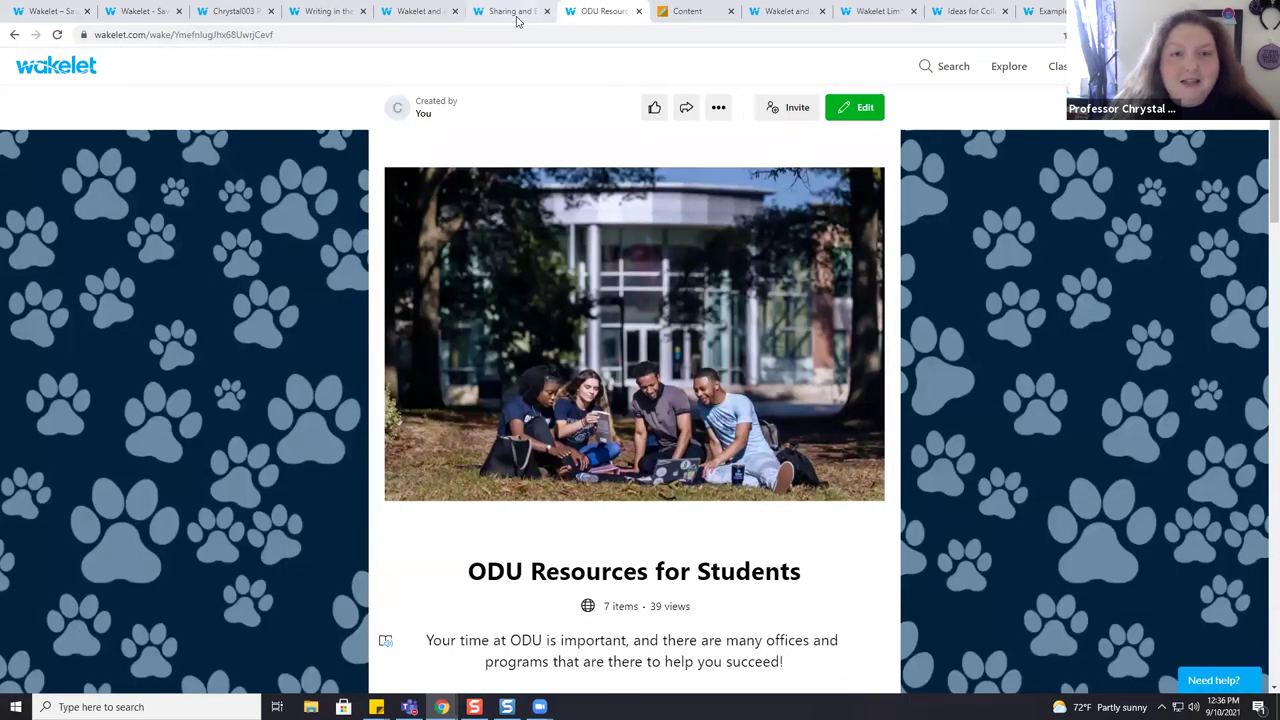
left_click(512, 12)
left_click(790, 11)
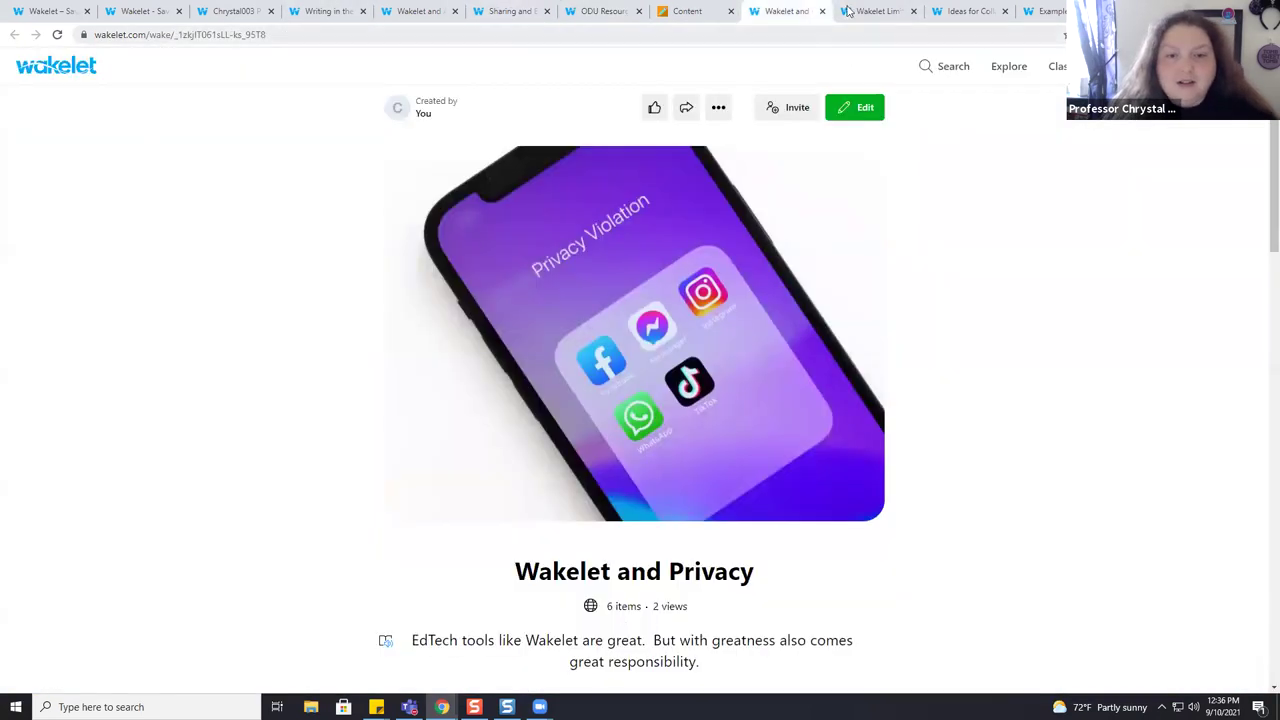
left_click(875, 11)
scroll(990, 534, "down", 1)
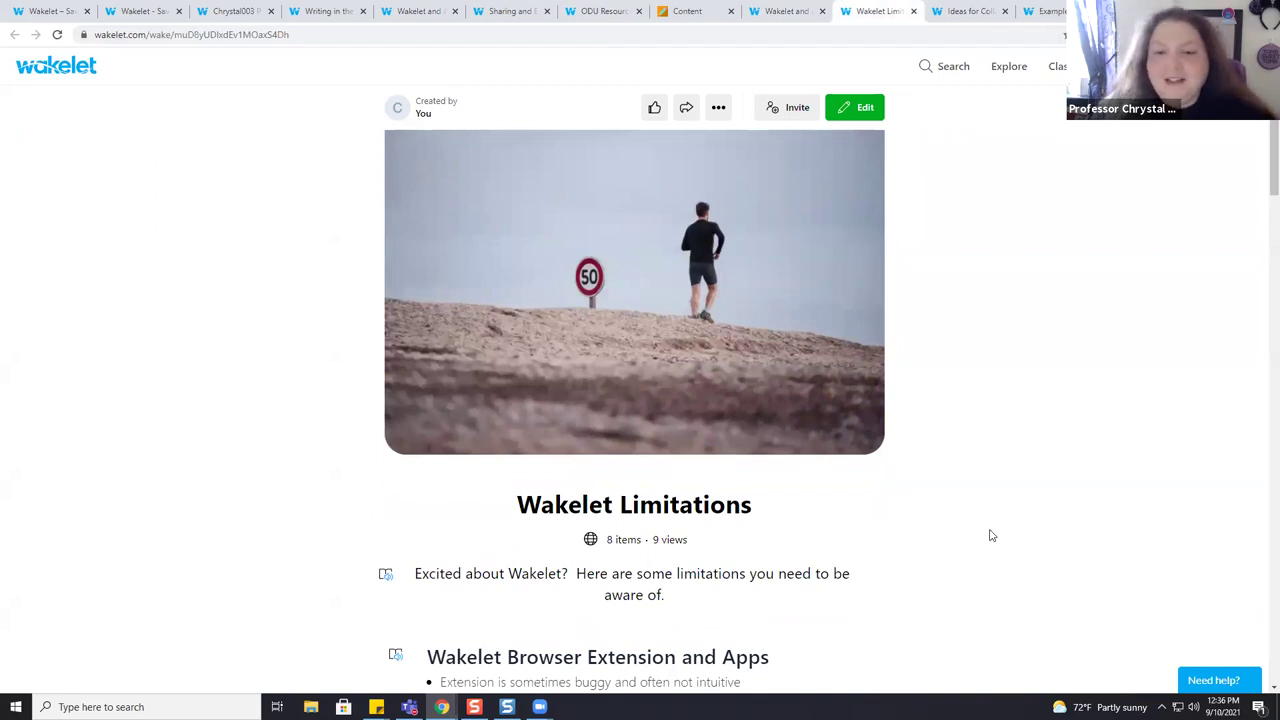
left_click(786, 12)
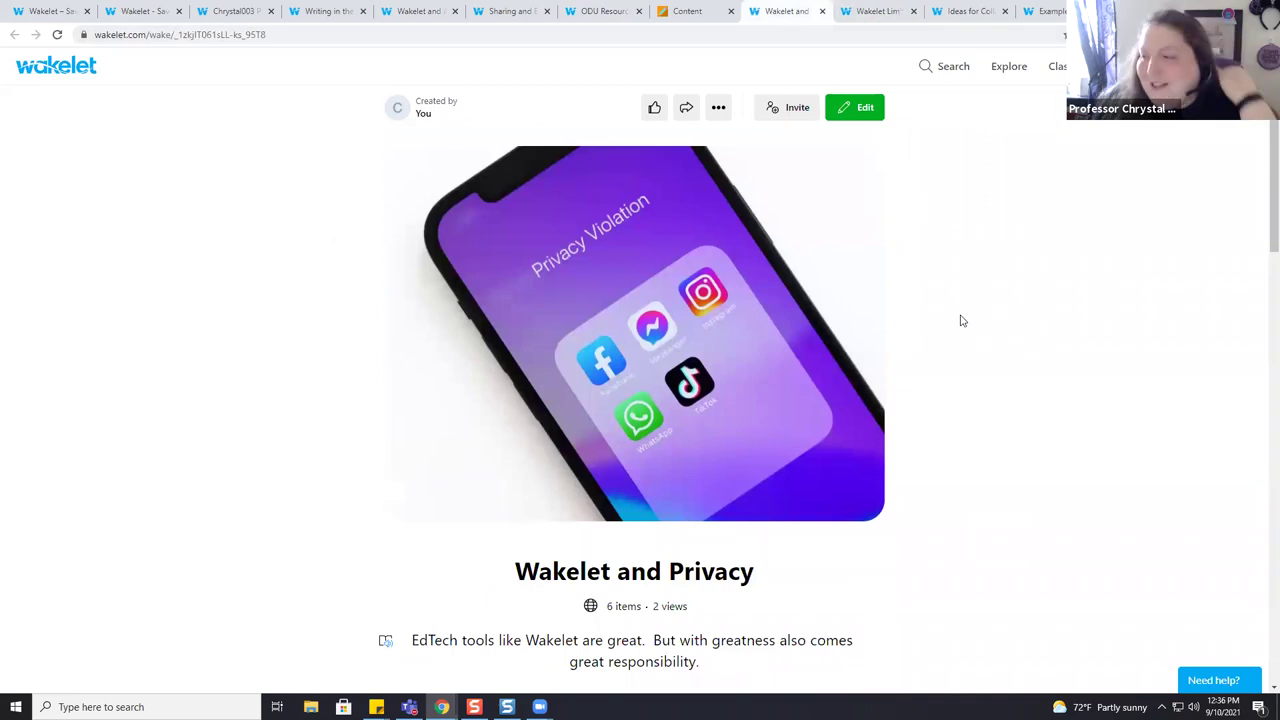
Step: Open the "Is Wakelet COPPA and FERPA Compliant?" article from the "Wakelet and Privacy" collection
scroll(960, 321, "down", 3)
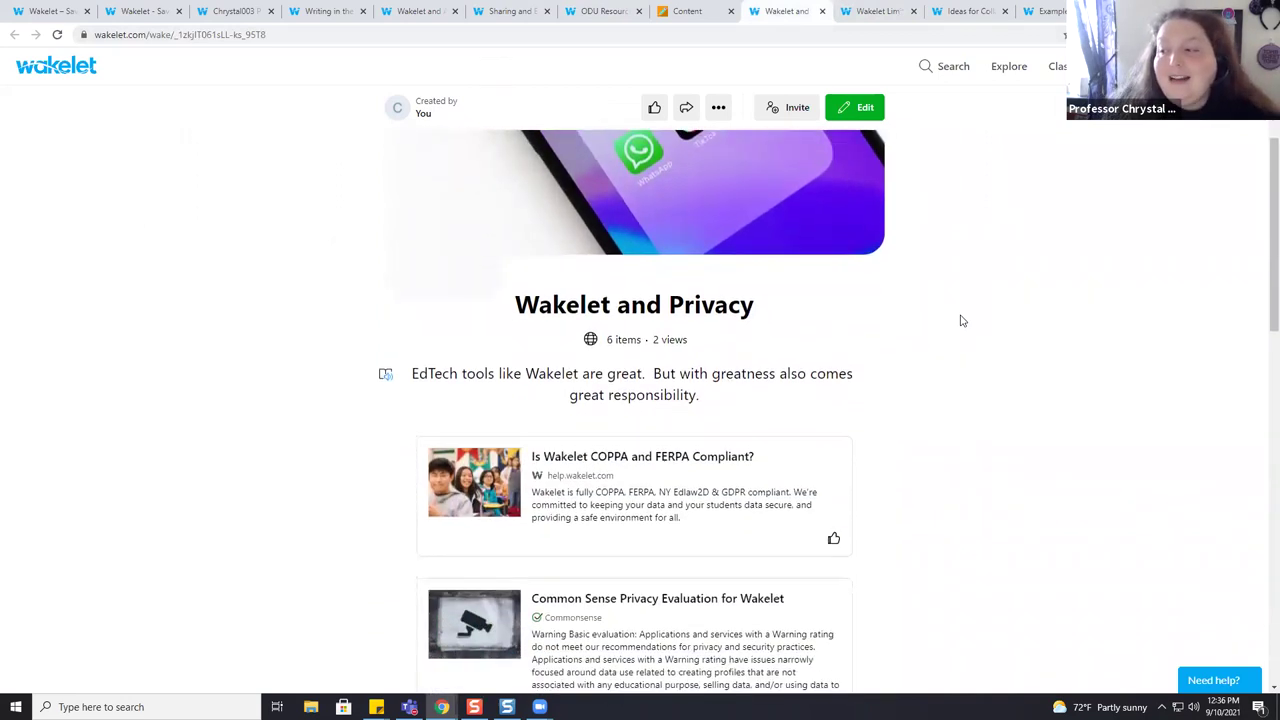
left_click(673, 458)
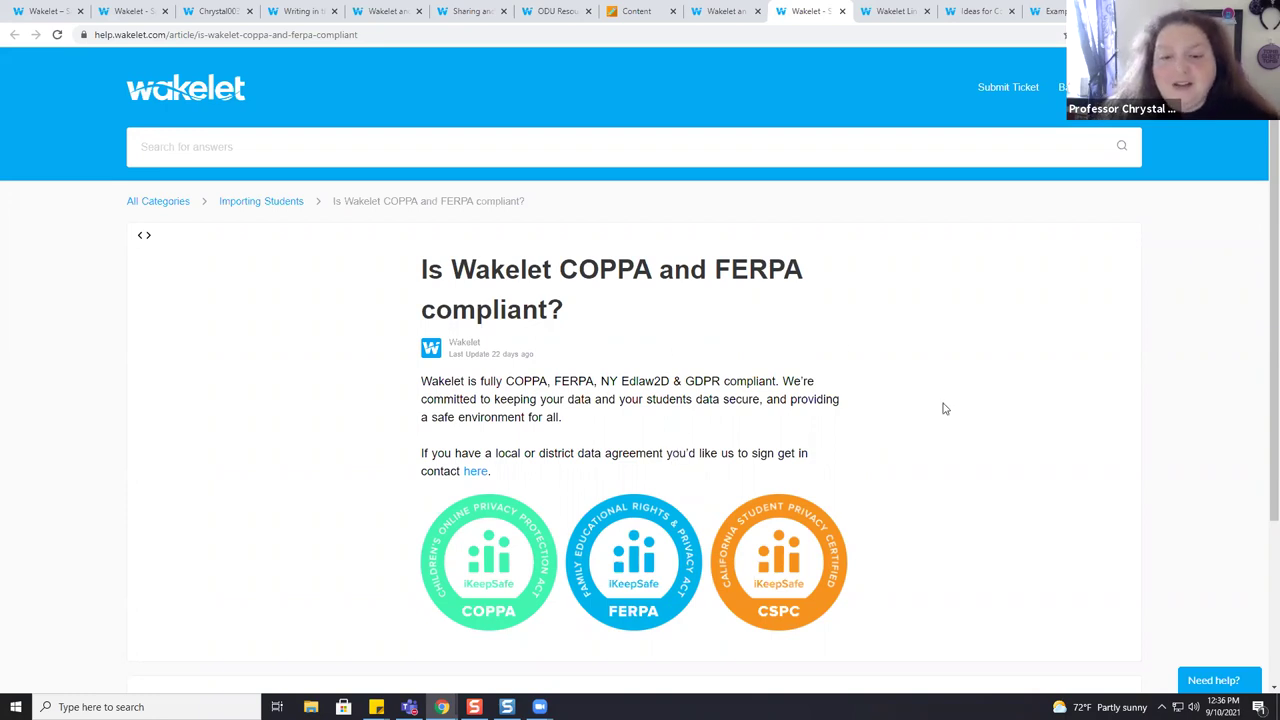
Step: Read the browser extension, app and general limitations in the "Wakelet Limitations" collection
left_click(893, 11)
scroll(1018, 305, "down", 3)
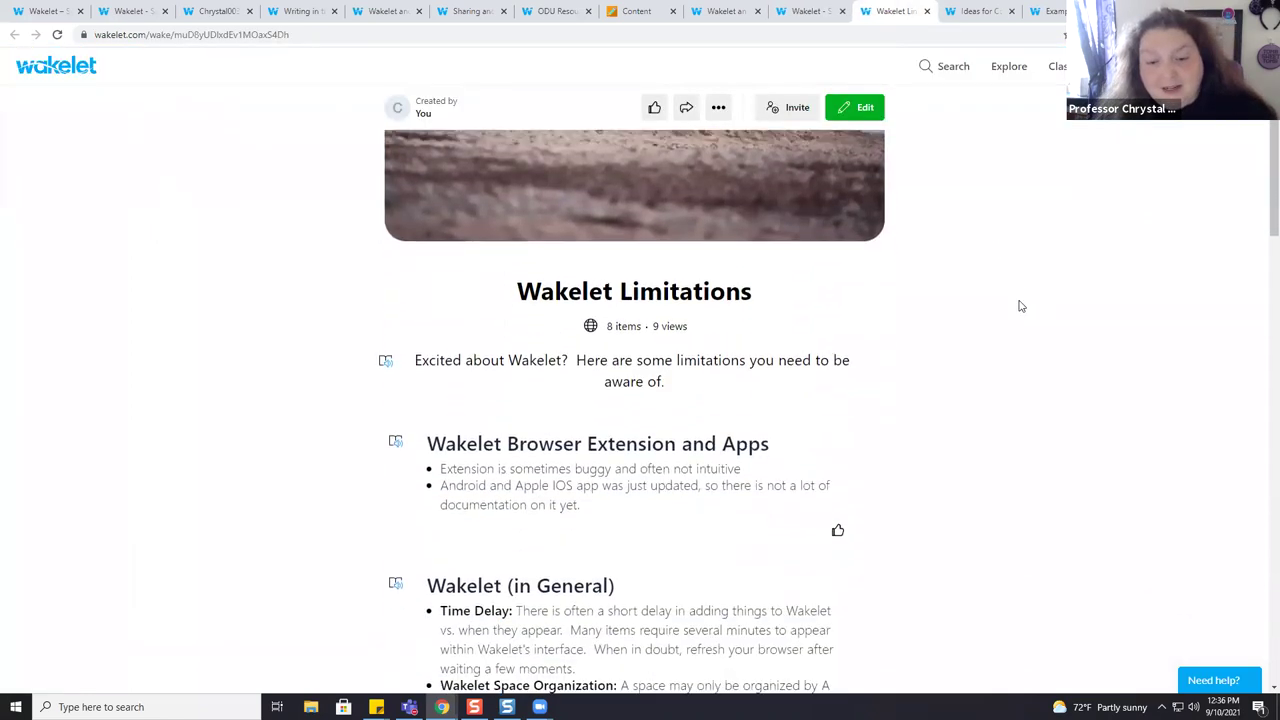
scroll(1020, 305, "down", 1)
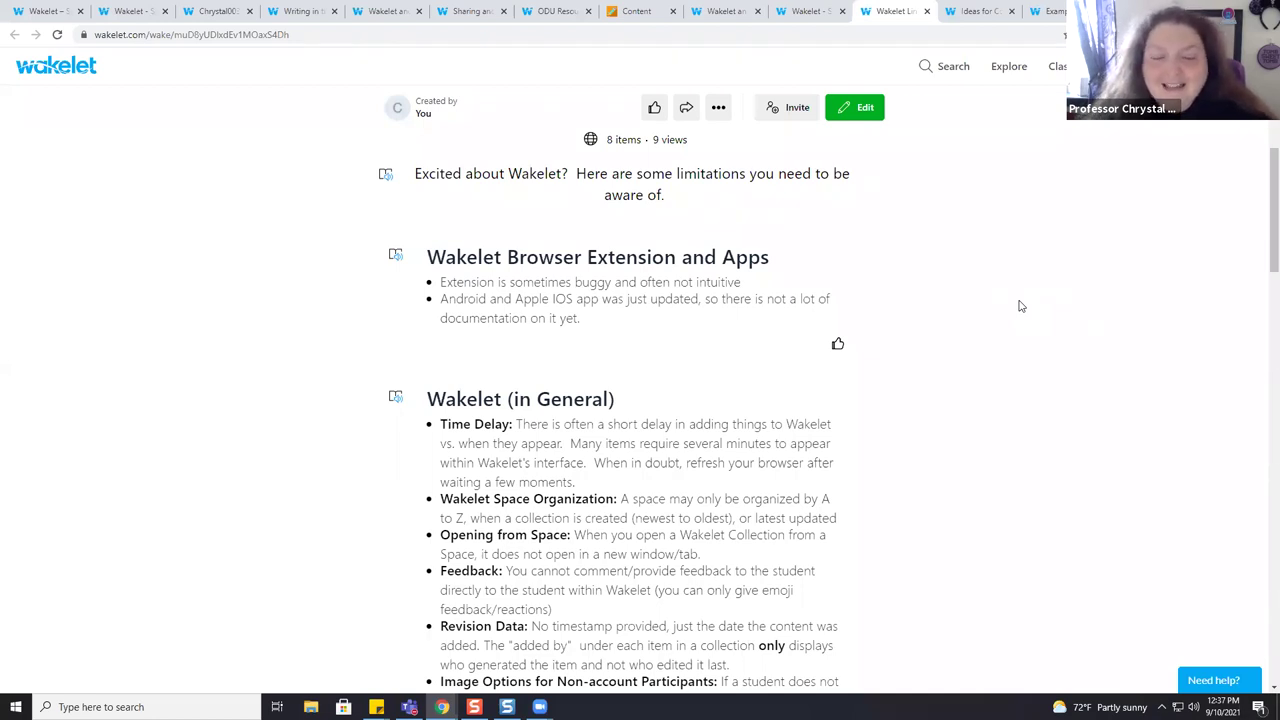
scroll(1020, 306, "down", 3)
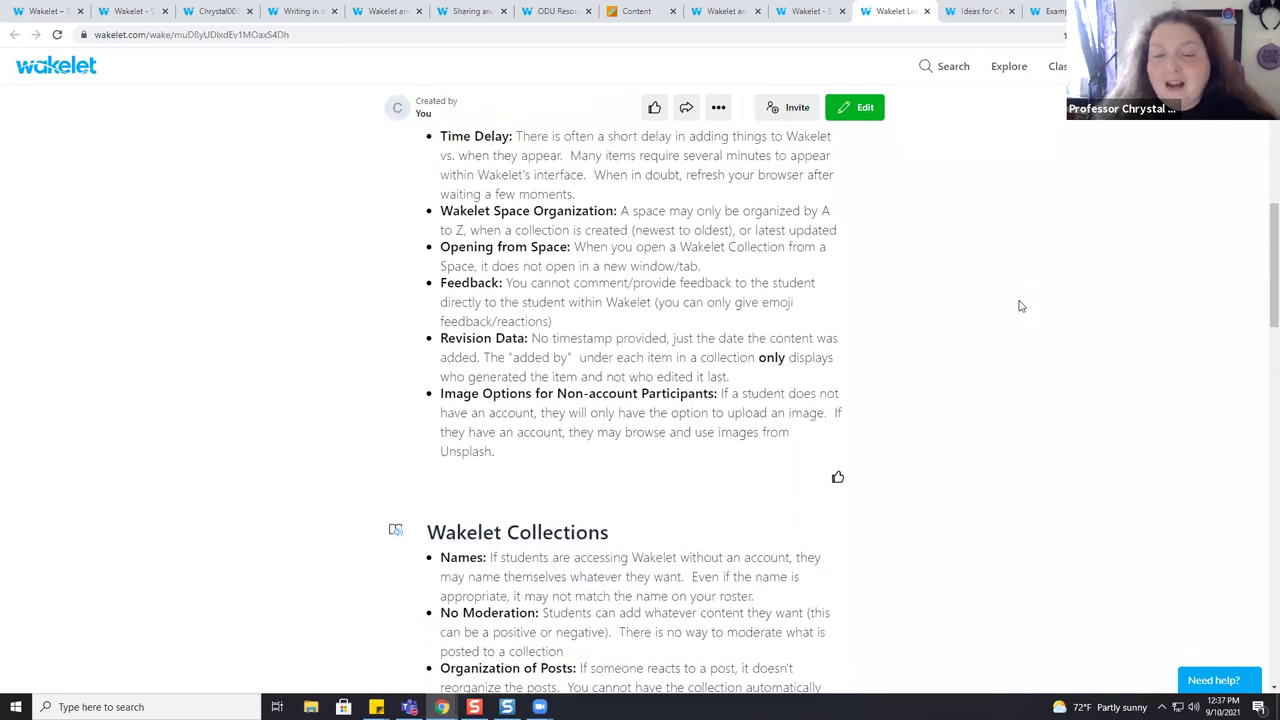
scroll(1020, 306, "up", 1)
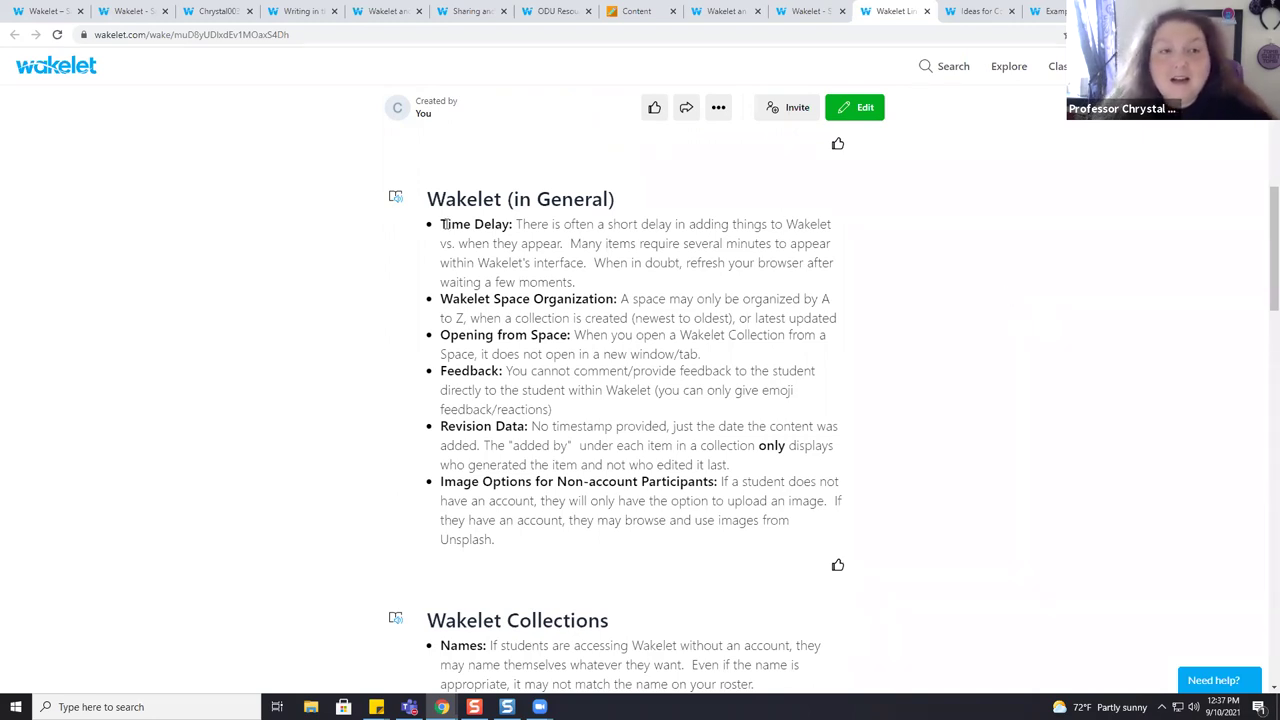
Step: Look over the collections in the "Rise and Shine" space and return to "Wakelet Limitations"
left_click(40, 11)
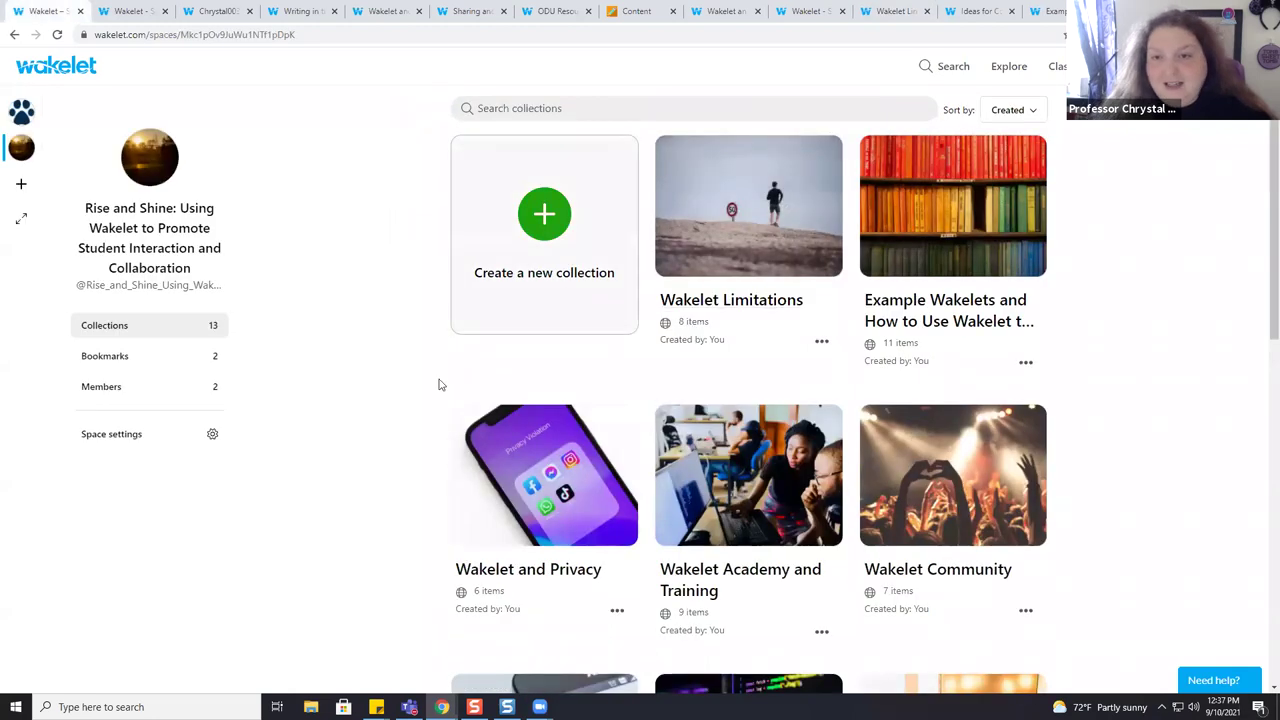
scroll(837, 343, "down", 4)
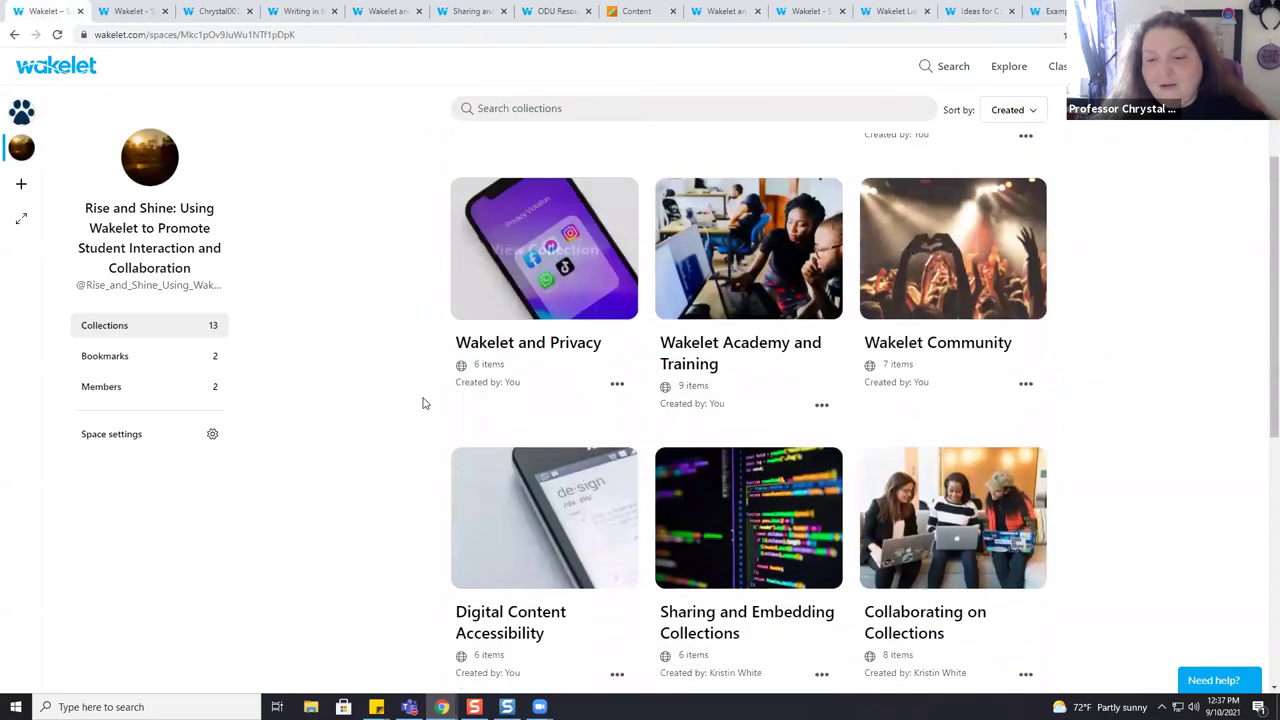
scroll(914, 343, "up", 2)
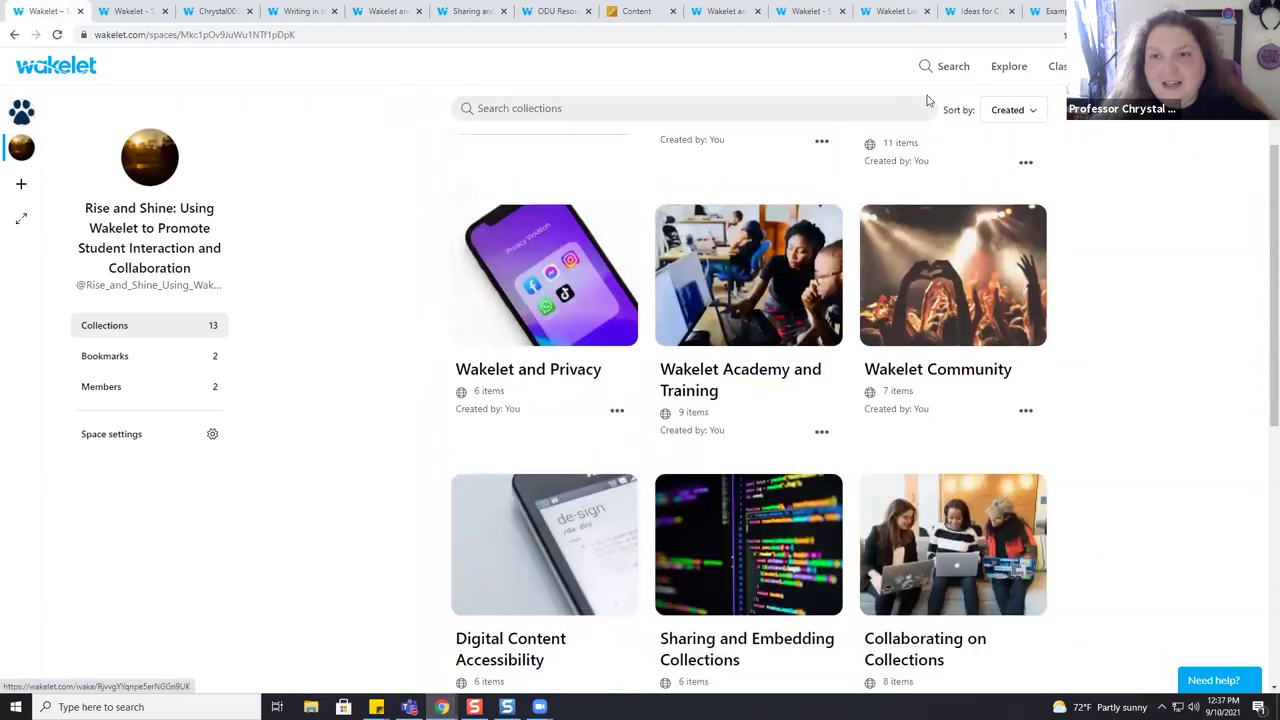
left_click(884, 12)
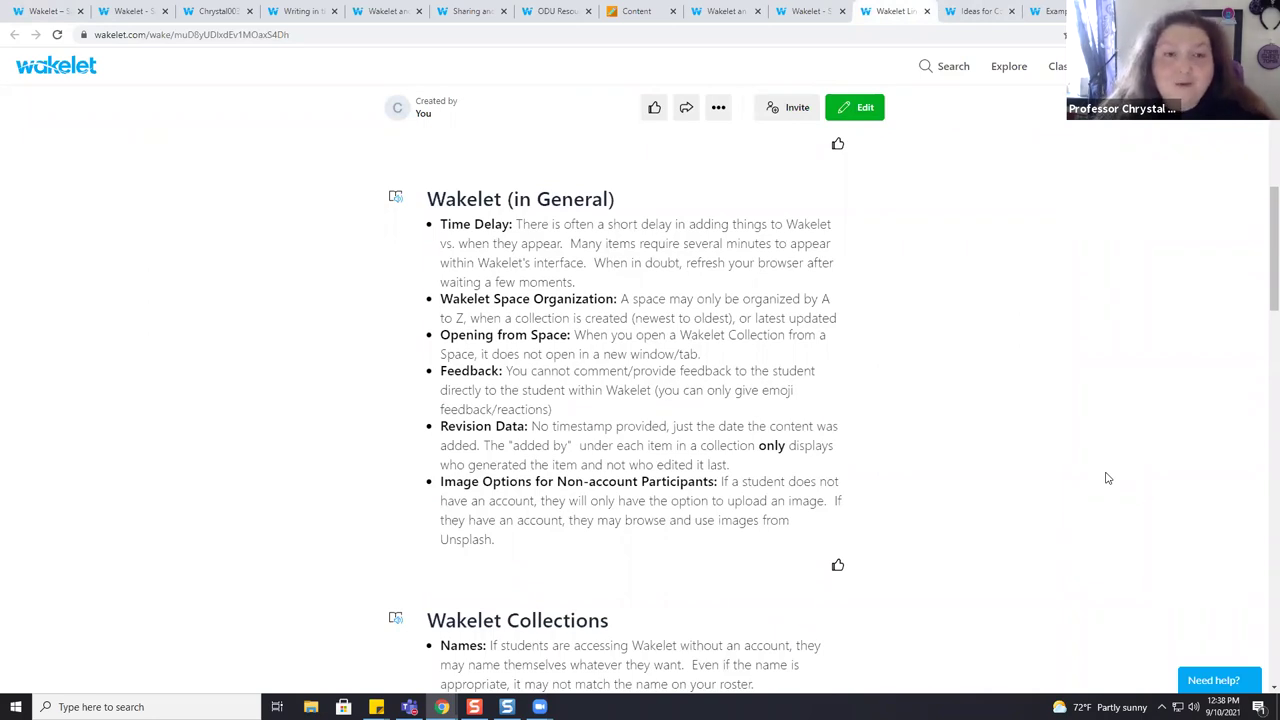
Step: Compare the personal profile's collections with those in the "Rise and Shine" space, and go back to the "Wakelet Limitations" collection
left_click(130, 11)
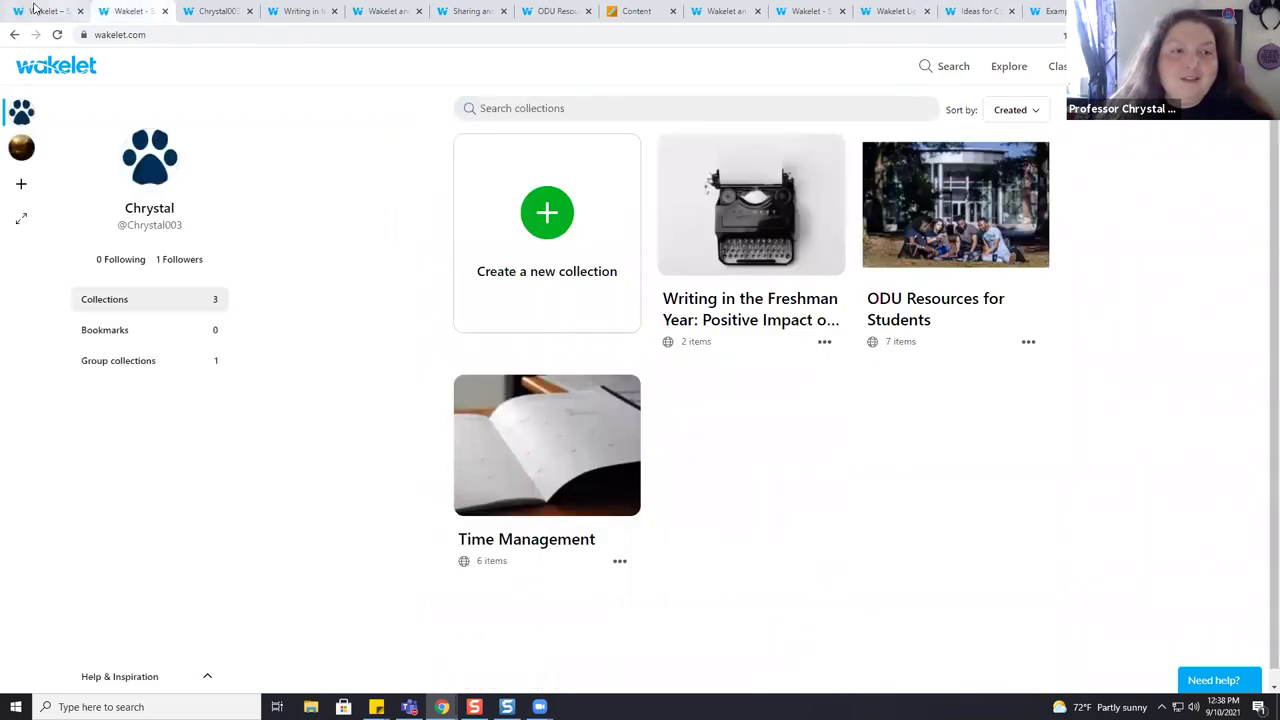
left_click(33, 10)
scroll(826, 396, "down", 5)
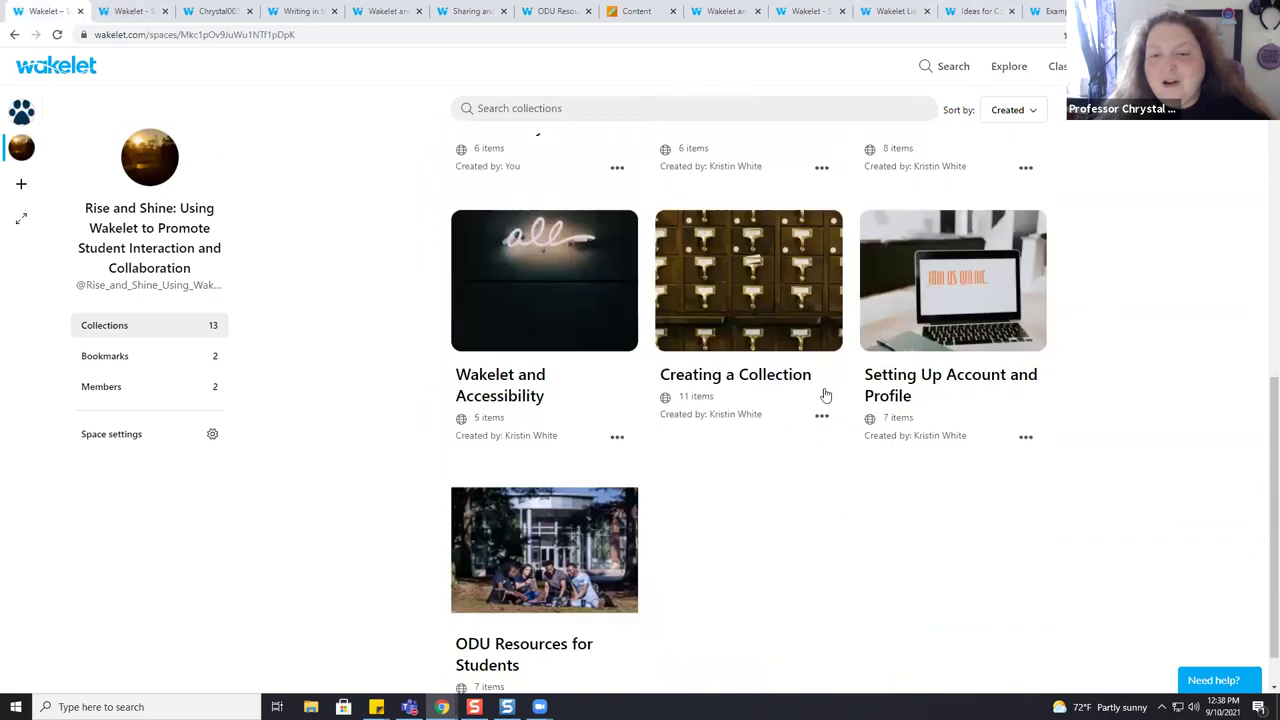
scroll(803, 453, "up", 2)
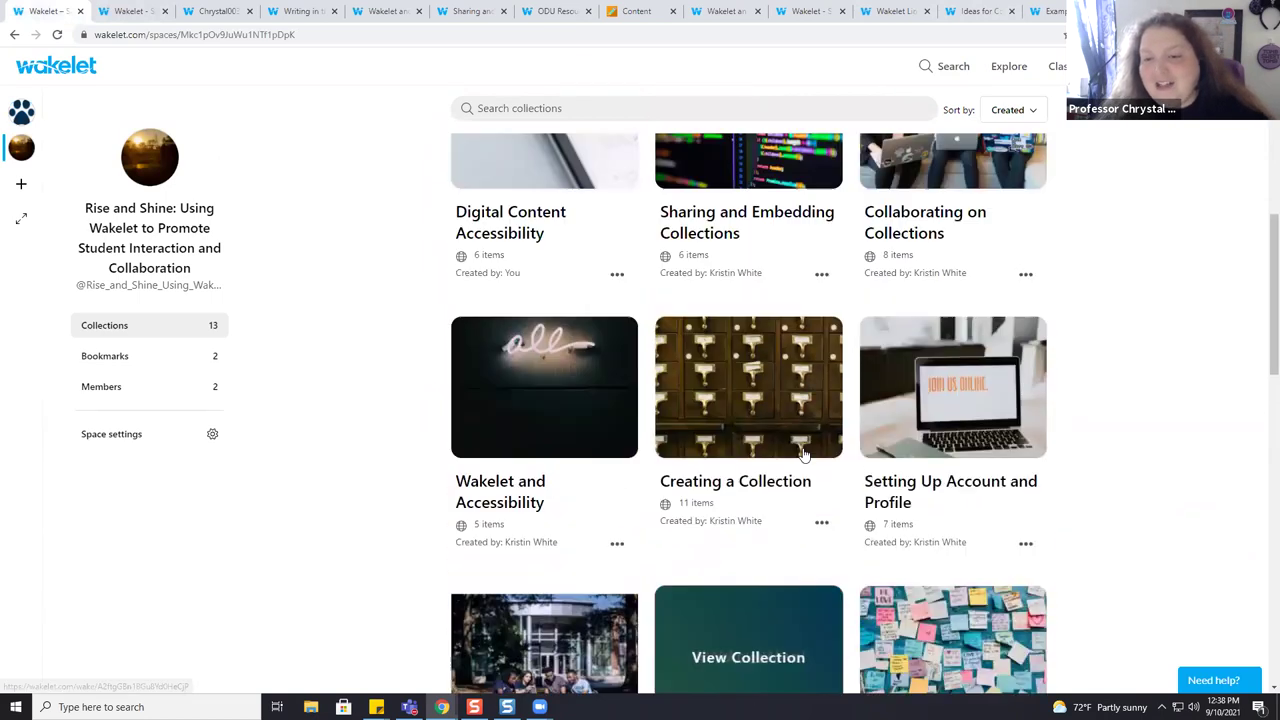
scroll(803, 453, "up", 6)
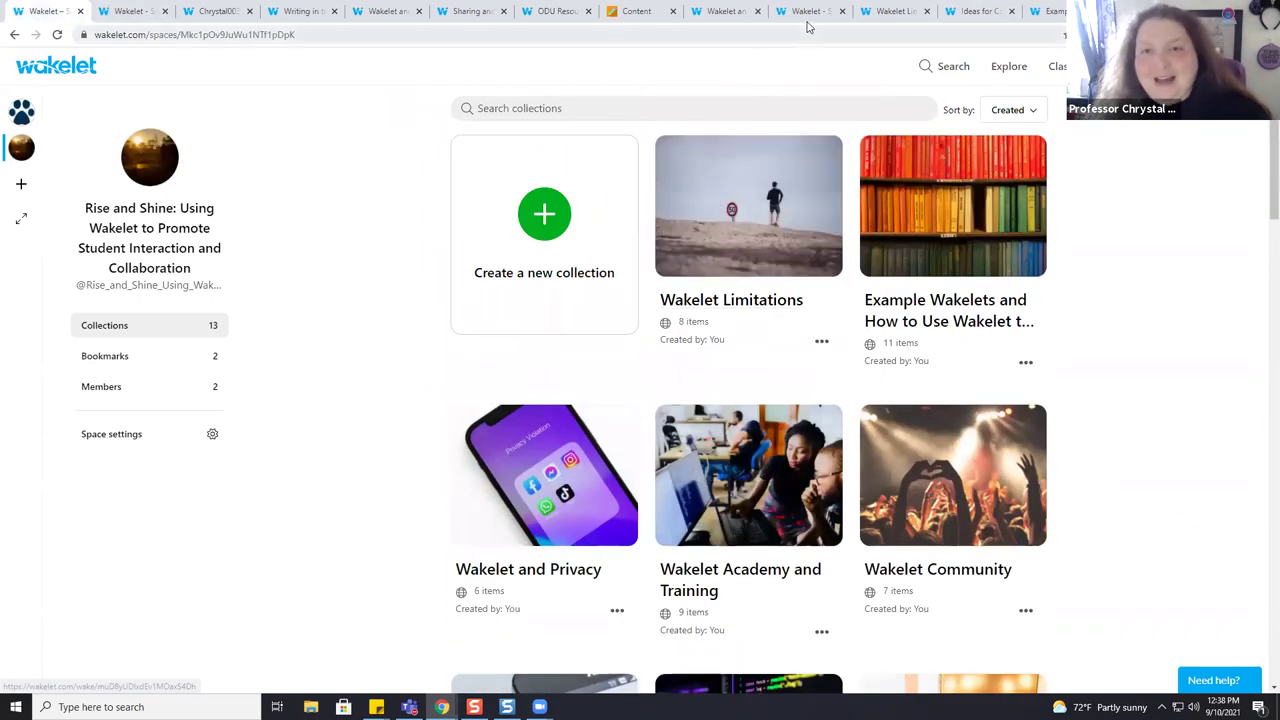
left_click(810, 14)
left_click(897, 13)
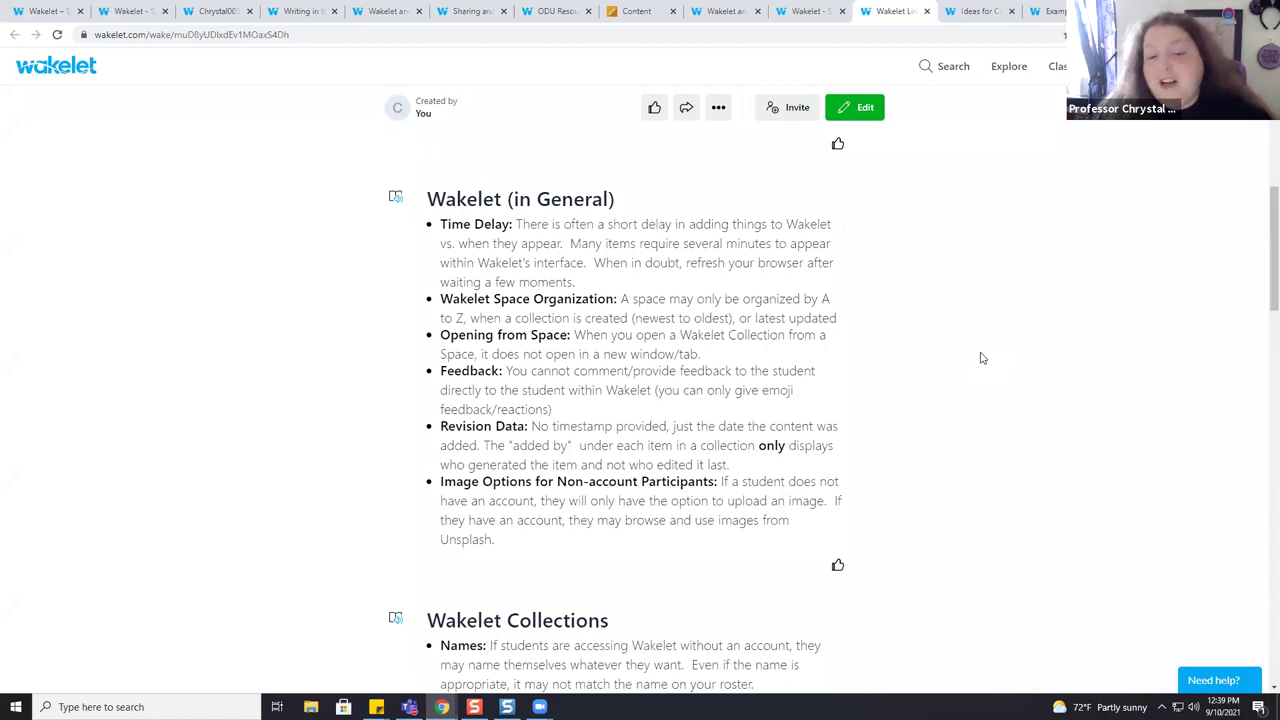
Step: Read the rest of "Wakelet Limitations", covering the Wakelet Collections, Video Limitations and PDF Limitations sections
scroll(980, 357, "down", 2)
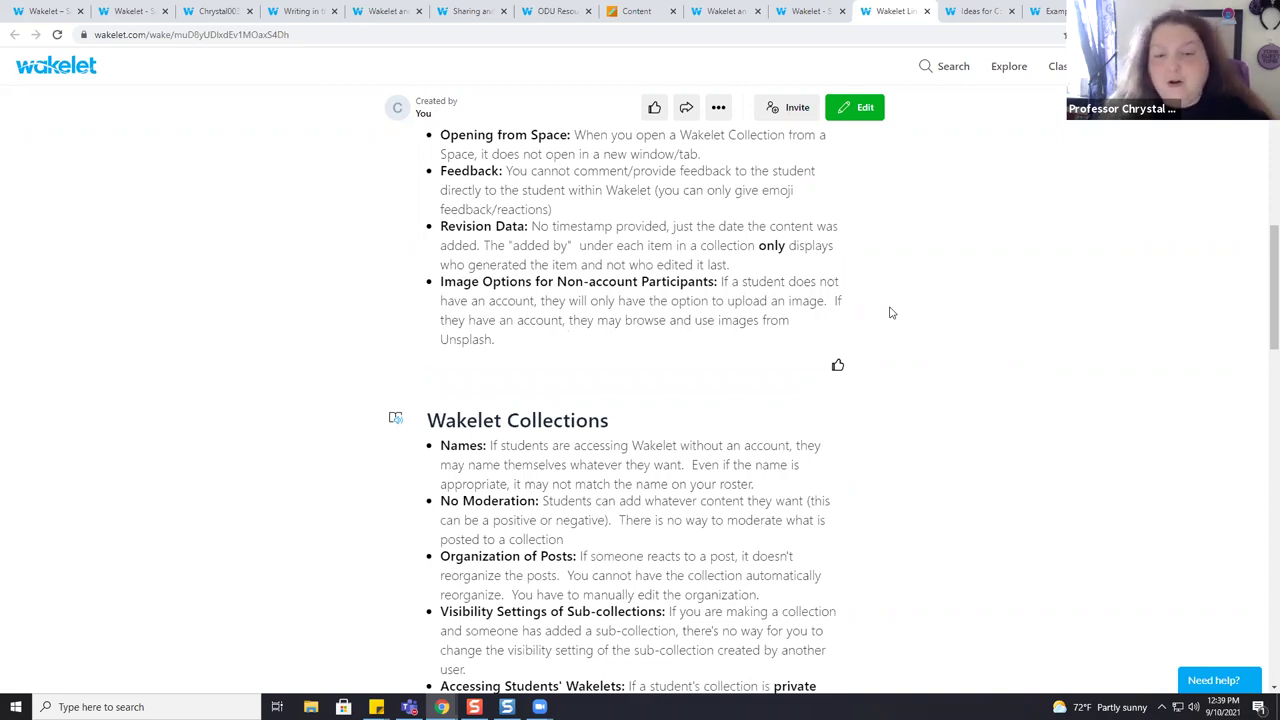
scroll(891, 313, "down", 3)
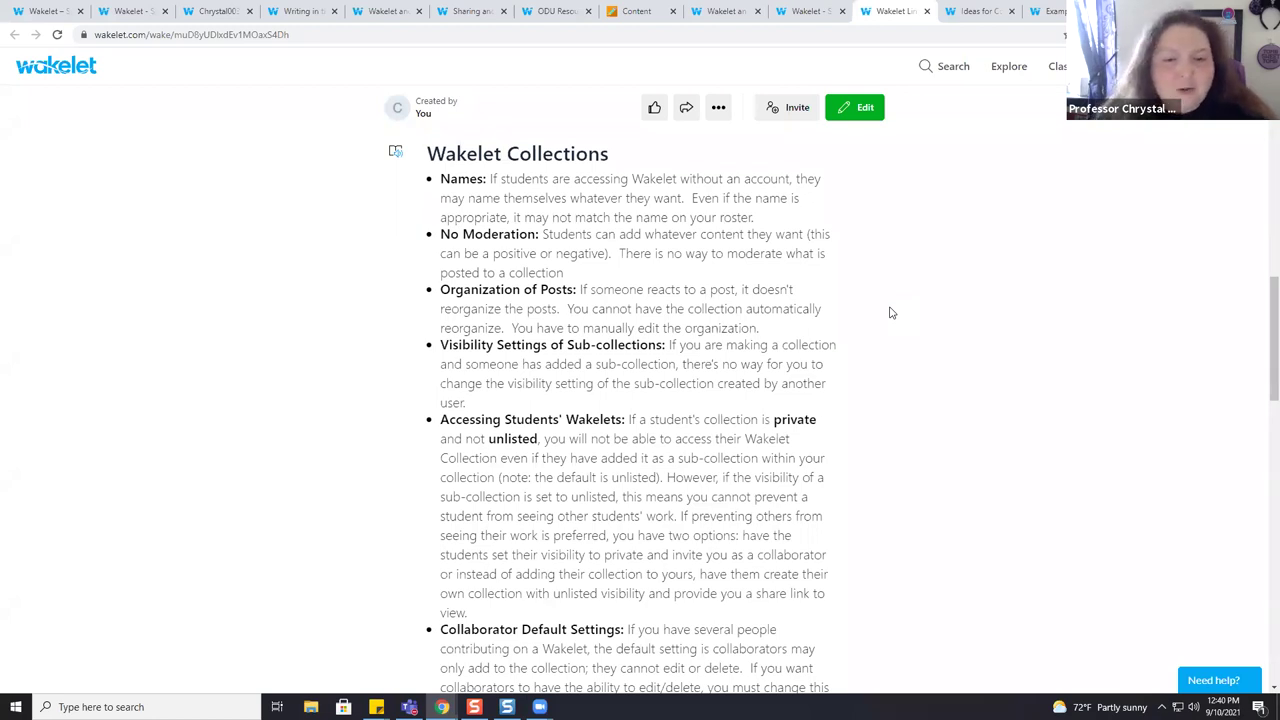
scroll(891, 313, "down", 1)
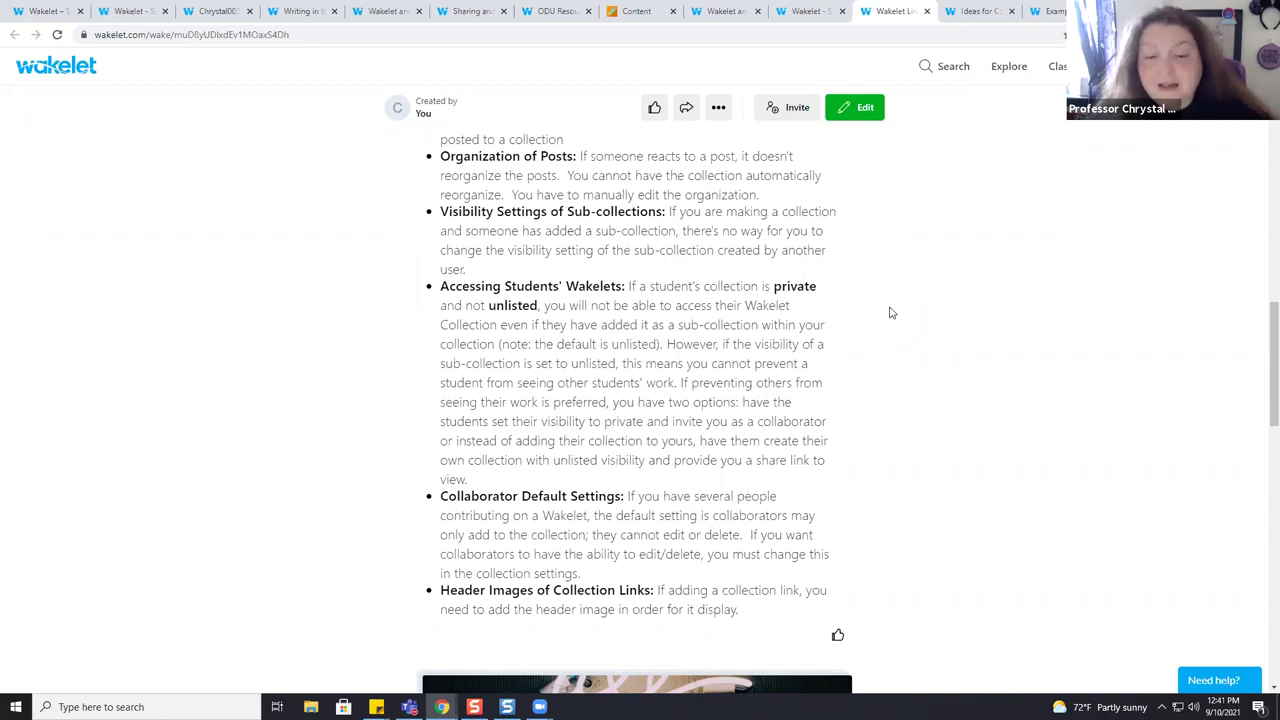
scroll(891, 313, "down", 2)
scroll(891, 313, "down", 1)
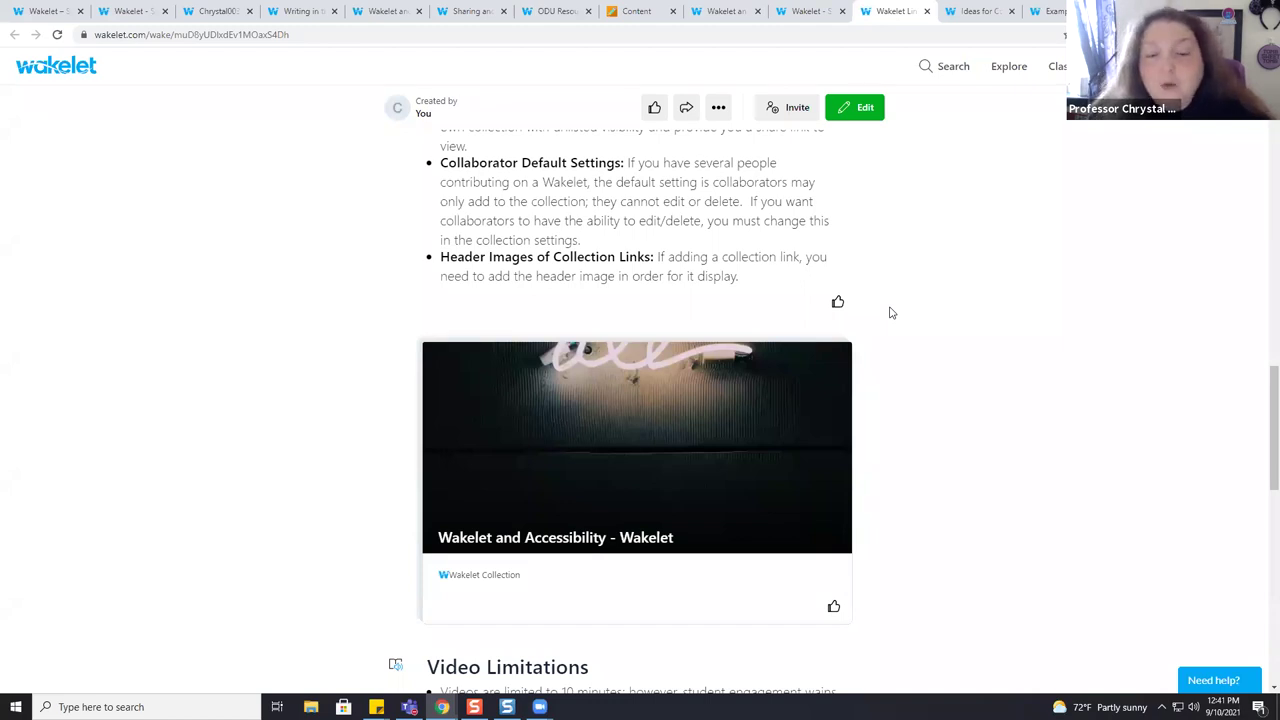
scroll(890, 312, "down", 1)
scroll(889, 311, "up", 1)
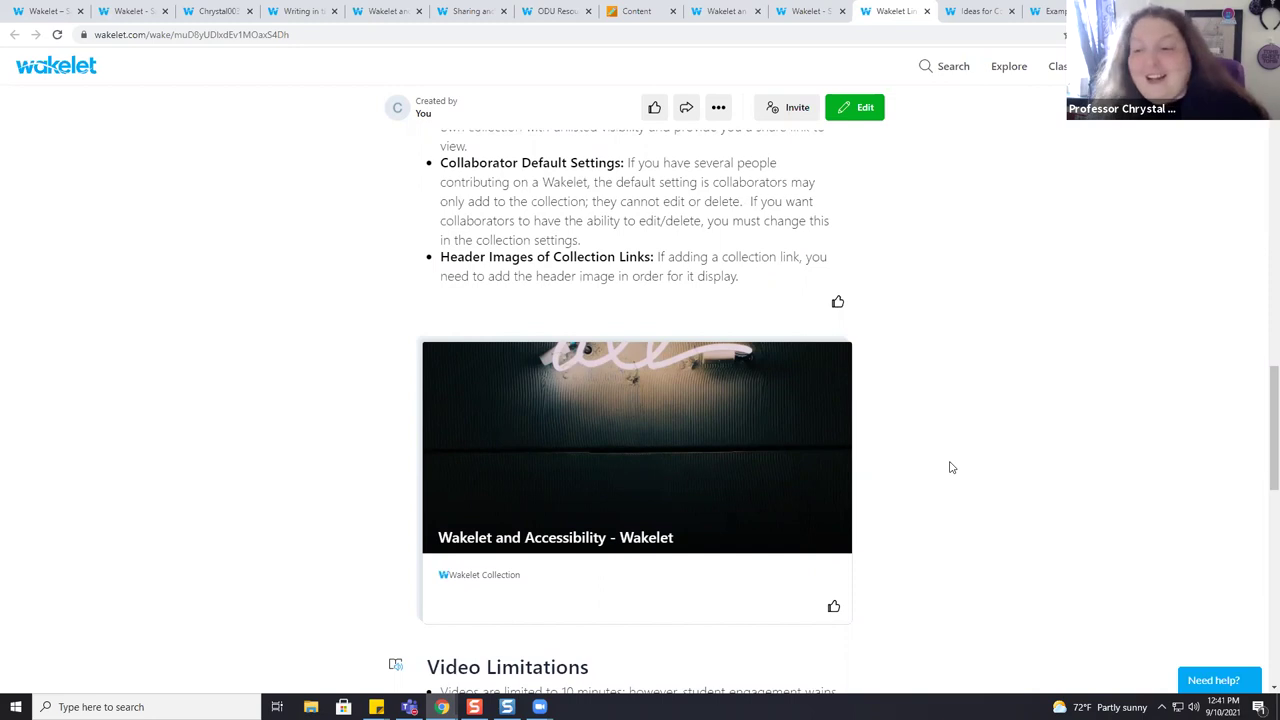
scroll(951, 467, "down", 5)
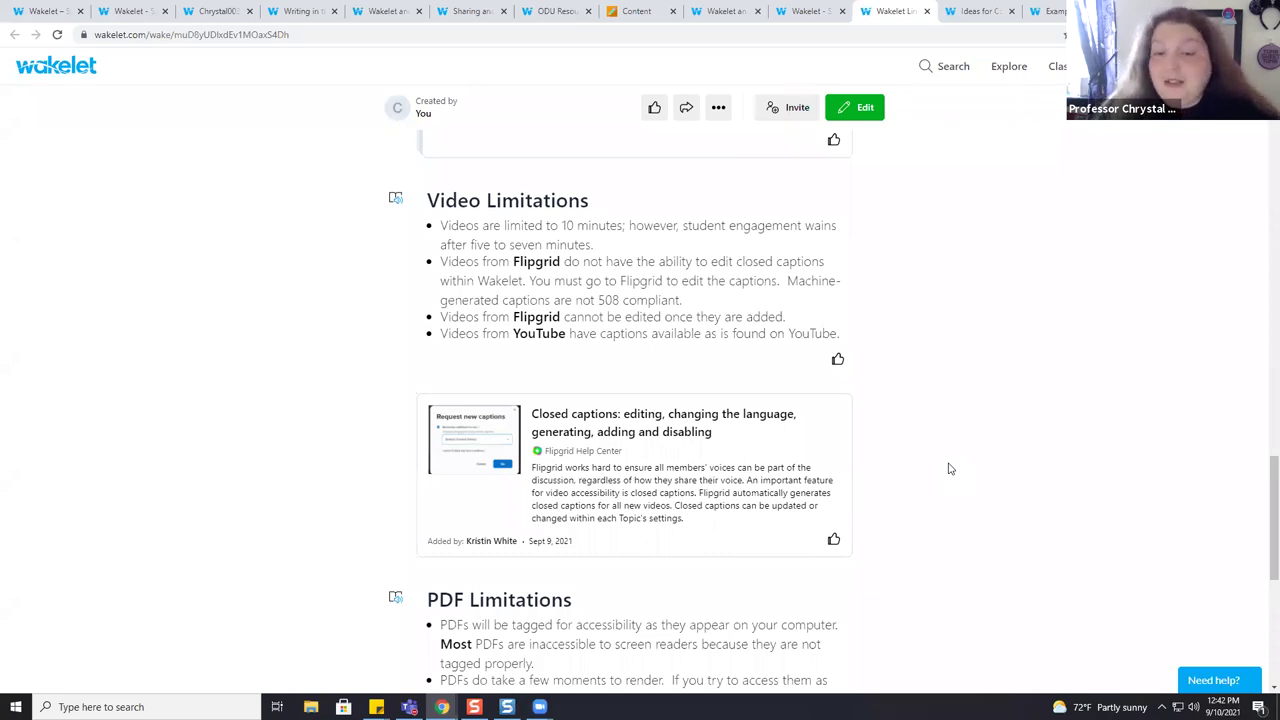
scroll(950, 469, "down", 5)
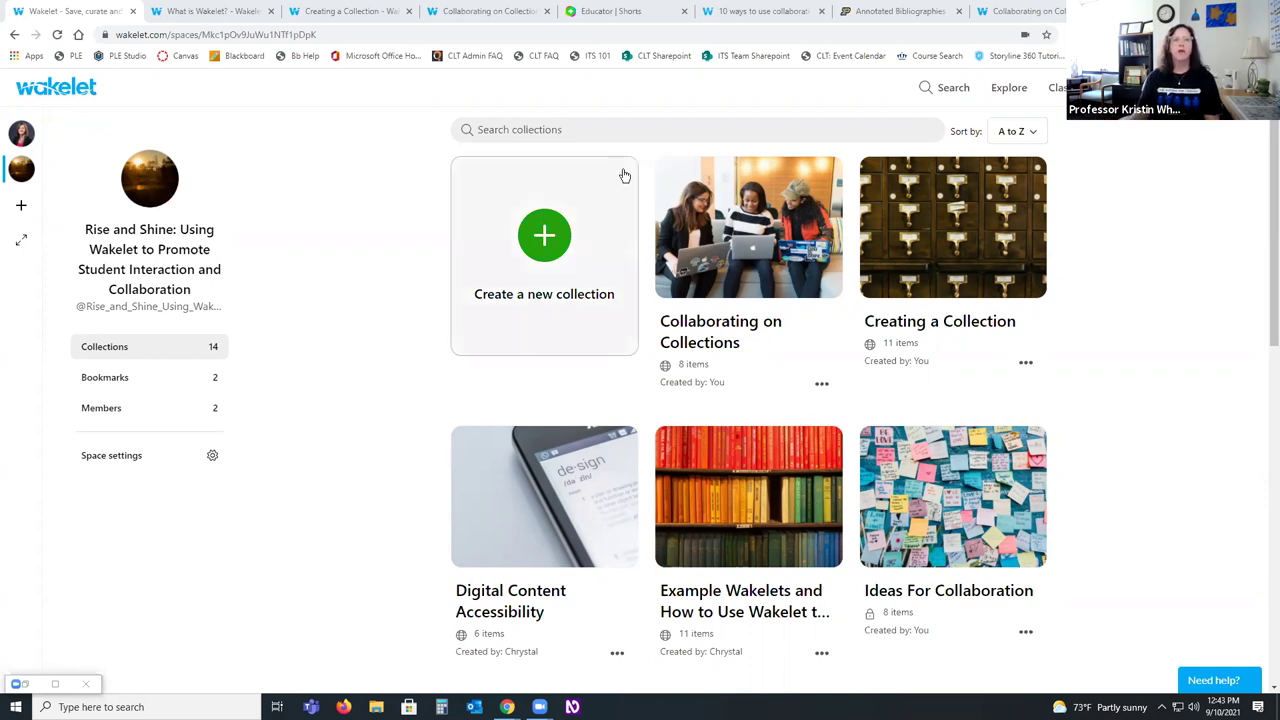
Step: Check which sort orders are available for the collections in the "Rise and Shine" space
left_click(1035, 141)
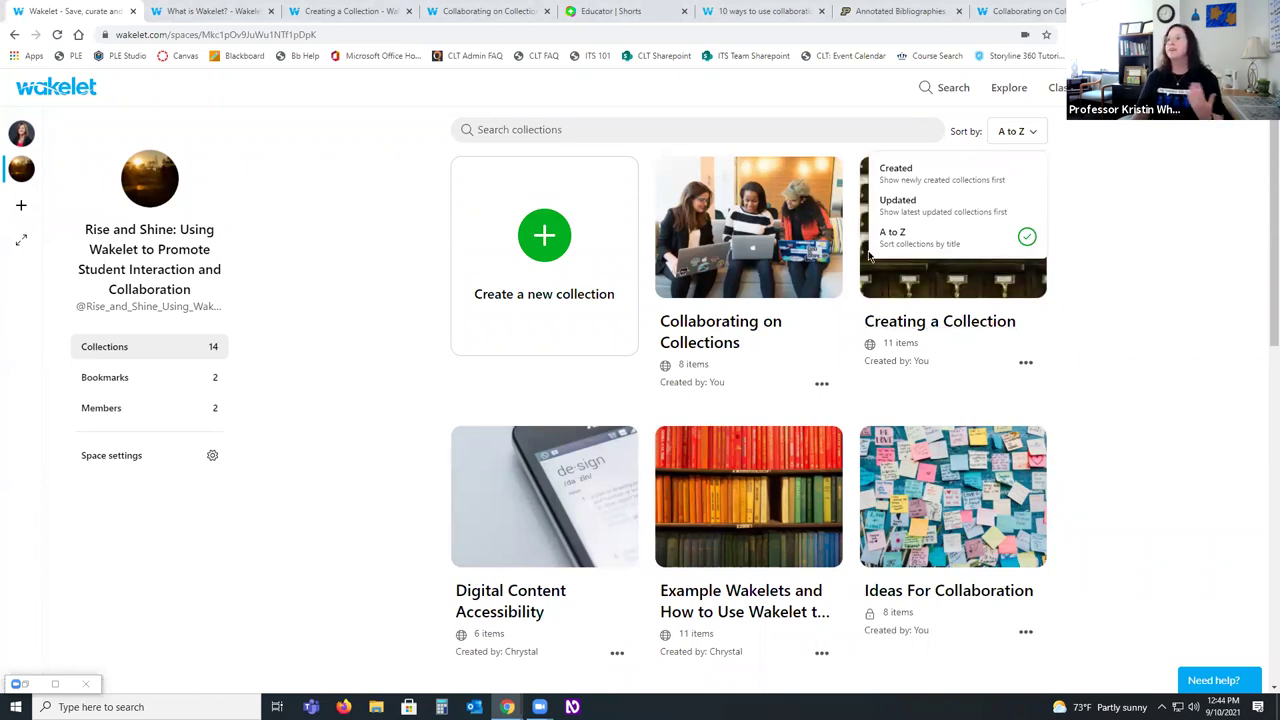
left_click(735, 130)
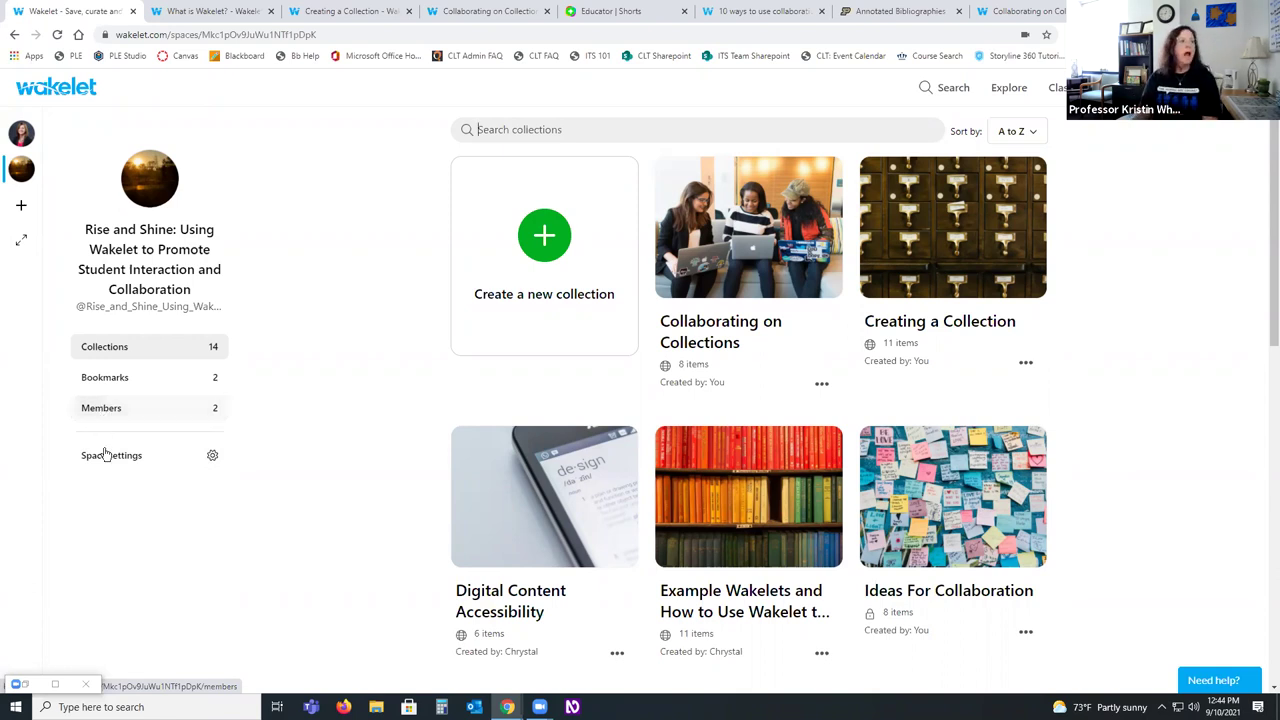
Step: View the space's members and examine the options for inviting members by link, code, username or email
left_click(116, 409)
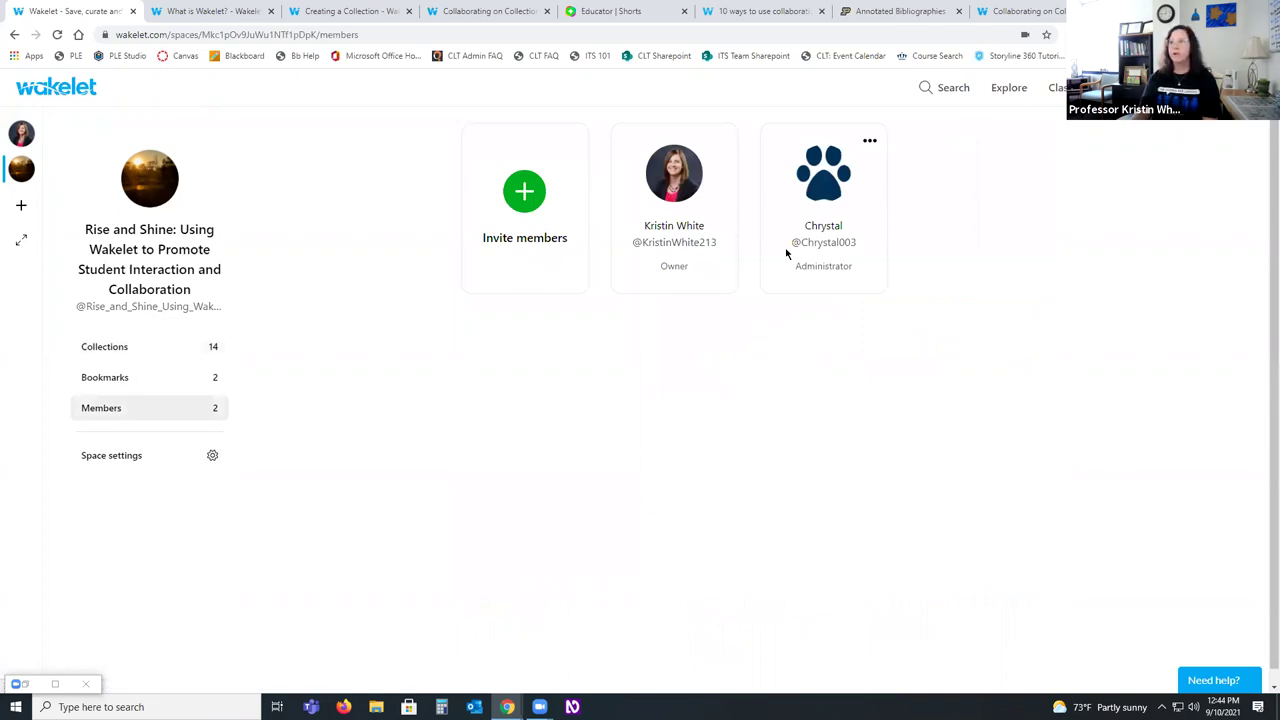
left_click(535, 200)
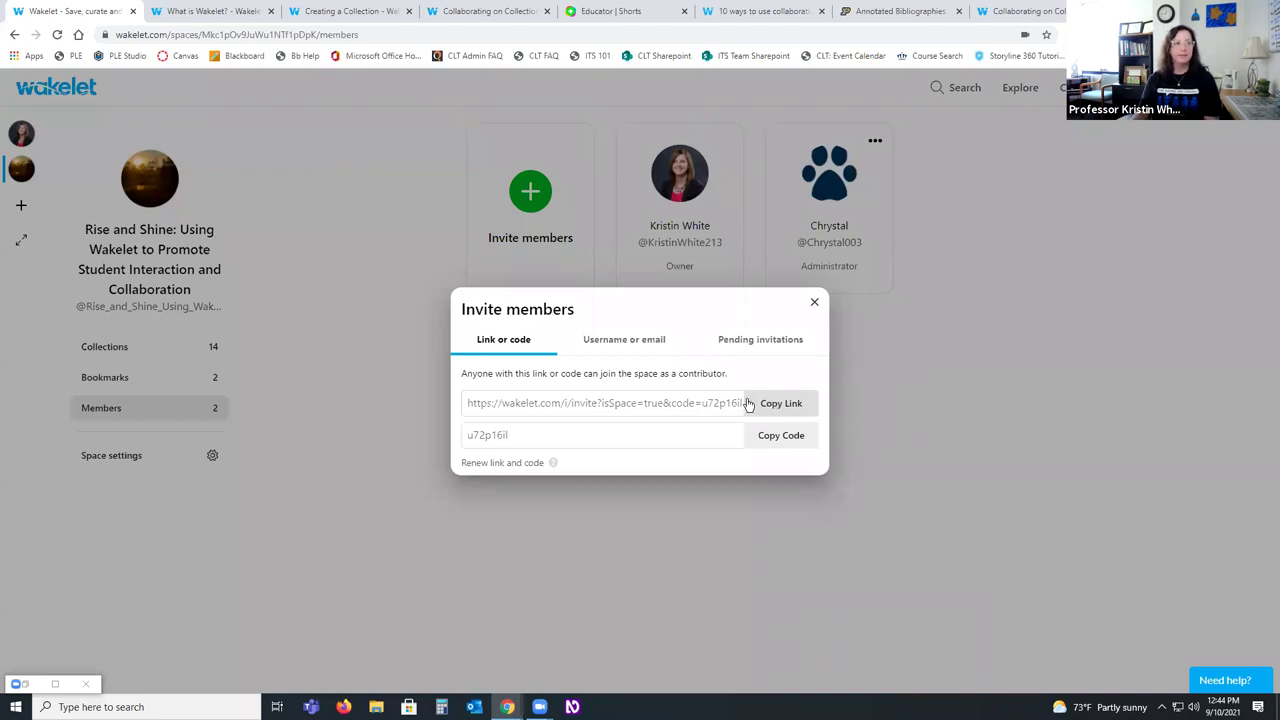
left_click(637, 341)
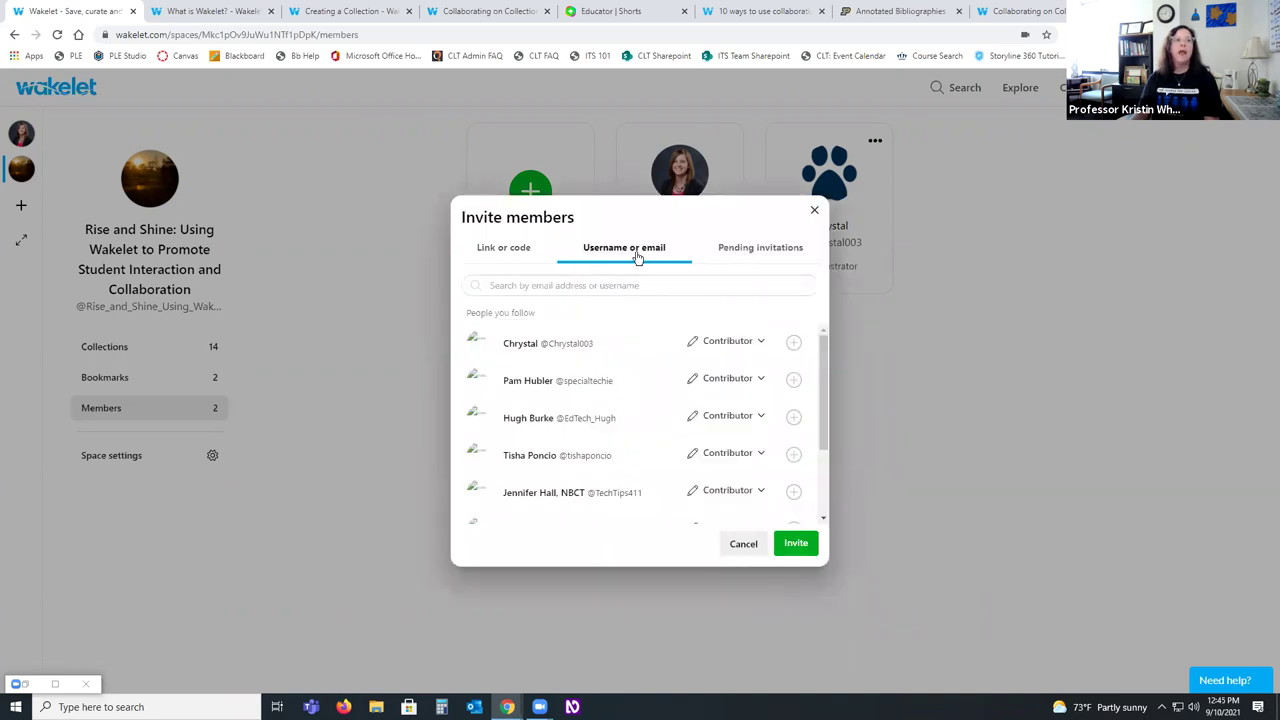
left_click(497, 248)
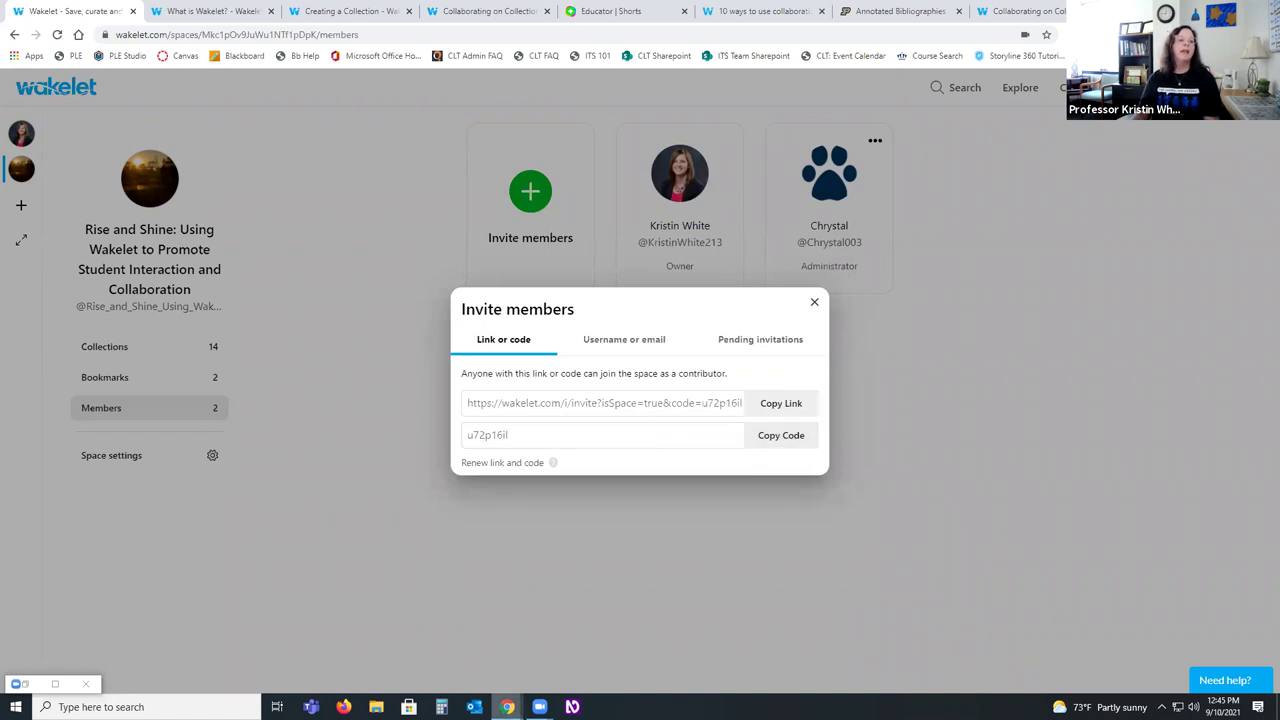
Step: Check where a contributor code is entered on the logged-out Wakelet home page, cancel it, and close the space's member invitation
mouse_move(507, 707)
left_click(631, 659)
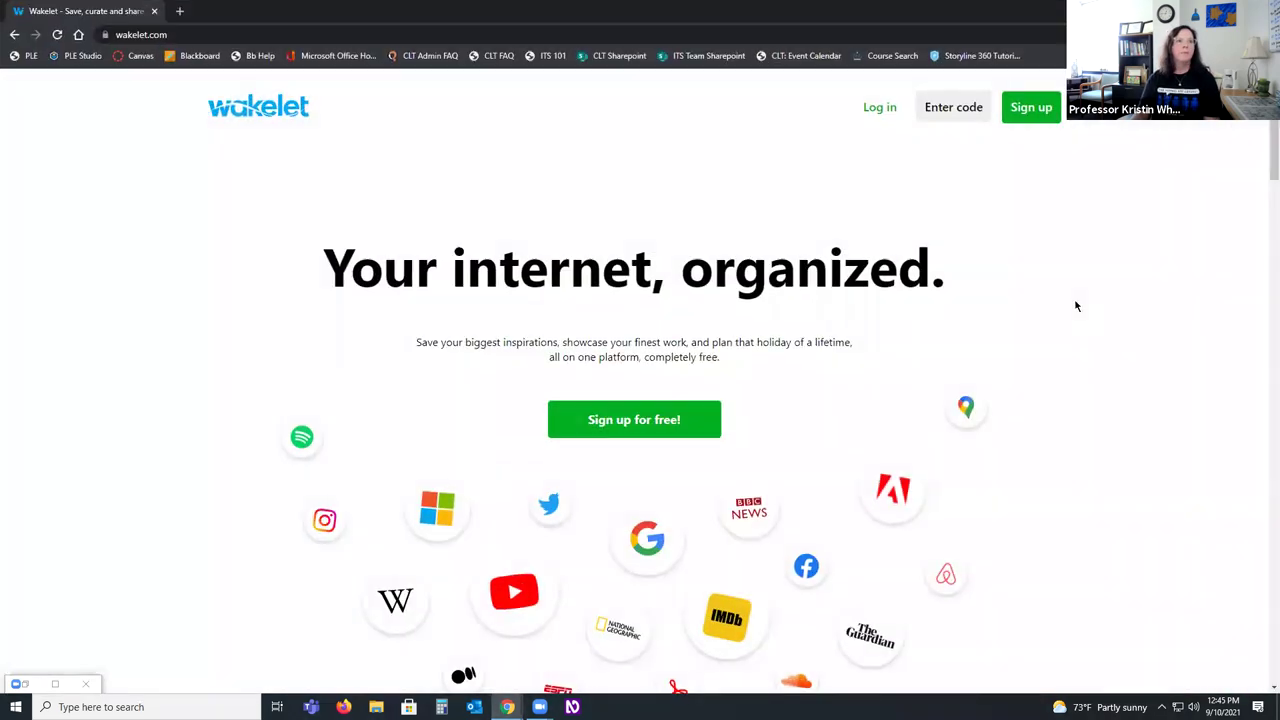
left_click(971, 116)
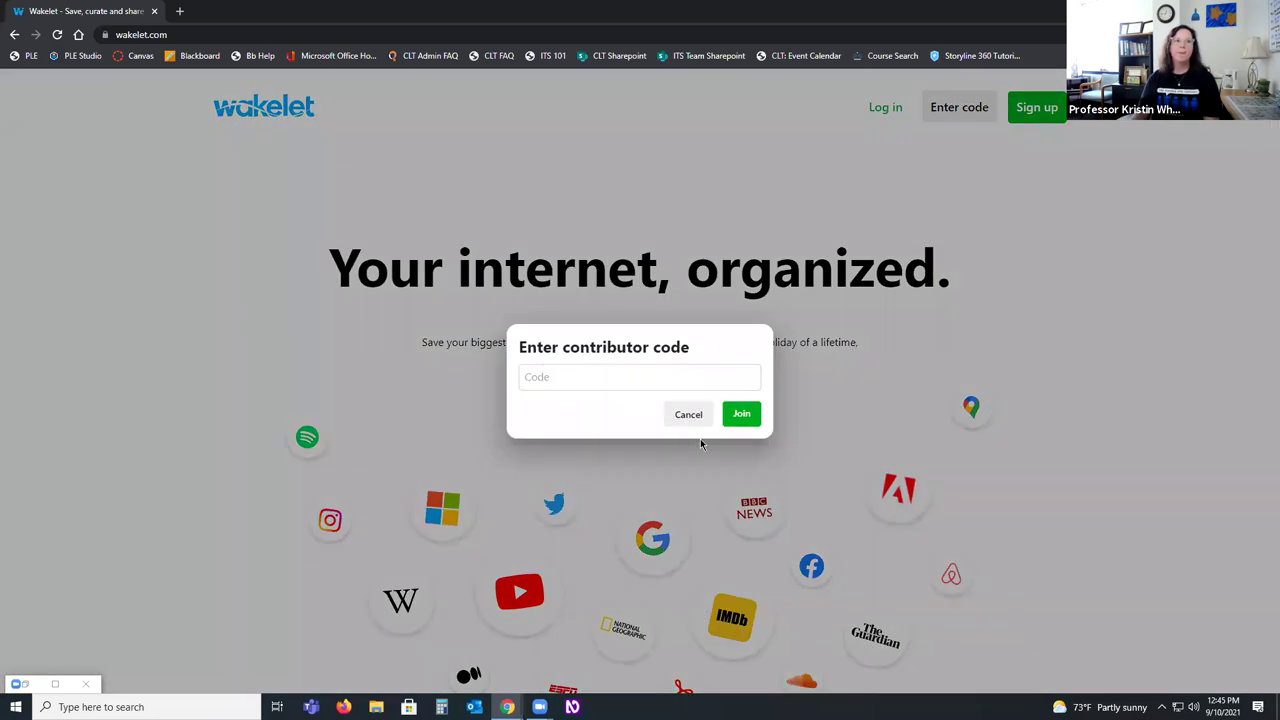
left_click(689, 415)
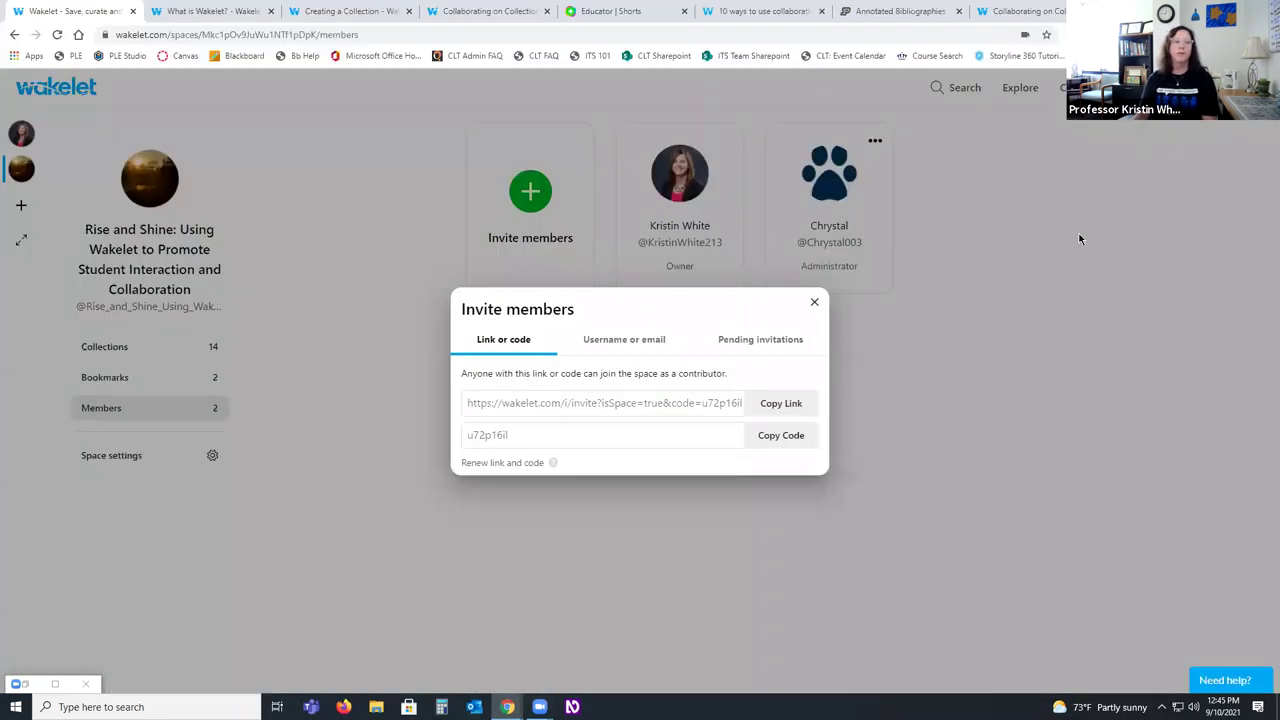
left_click(814, 304)
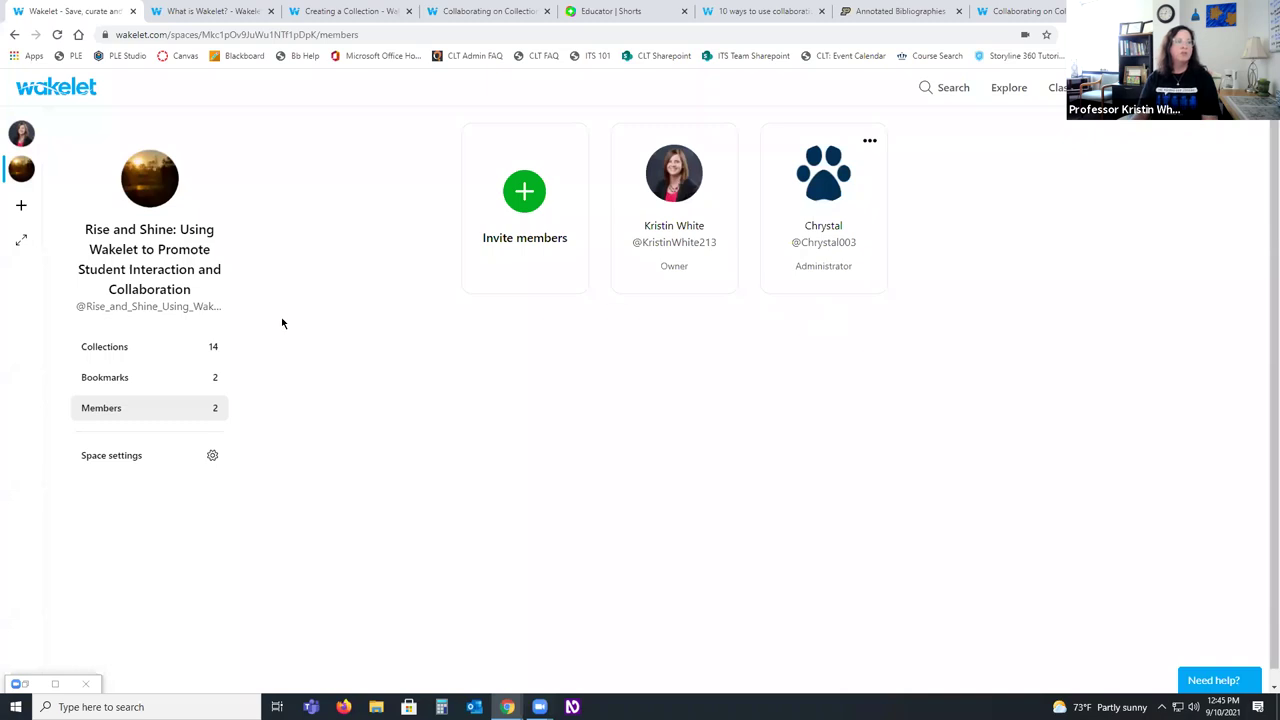
Step: Return to the space's collections and review the visibility options of "Ideas For Collaboration", saving it as Private
left_click(116, 347)
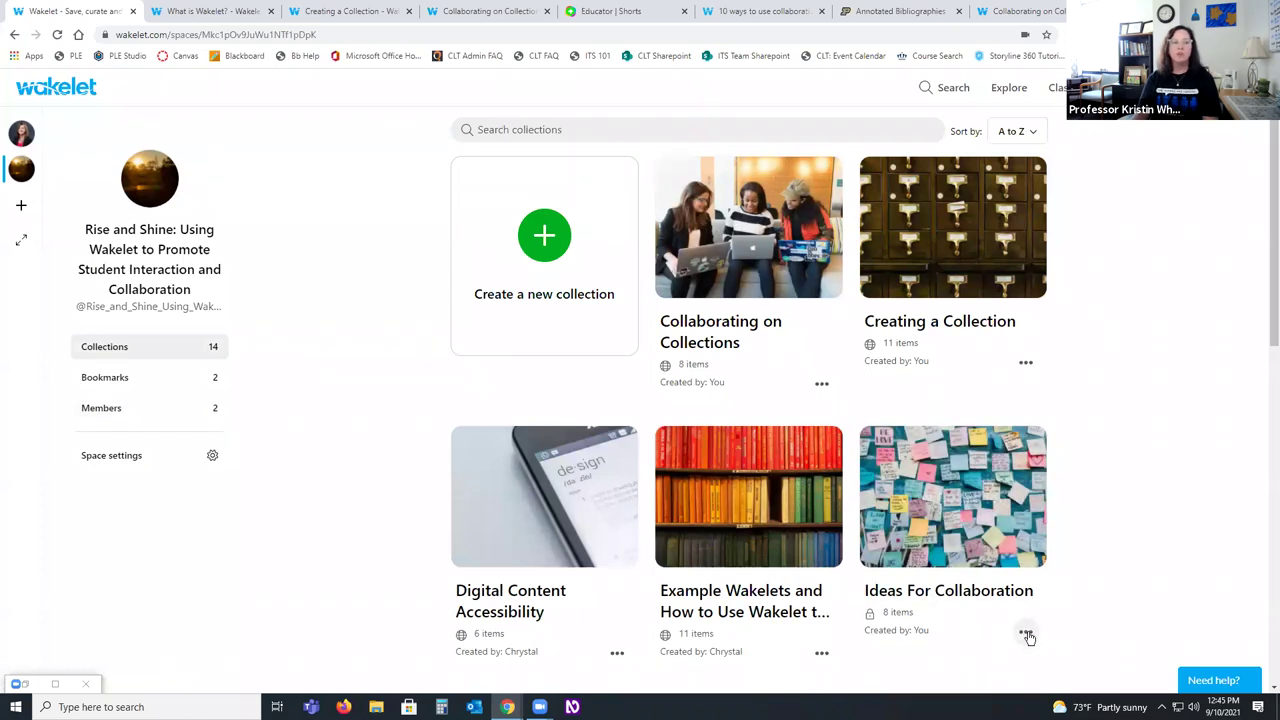
left_click(870, 616)
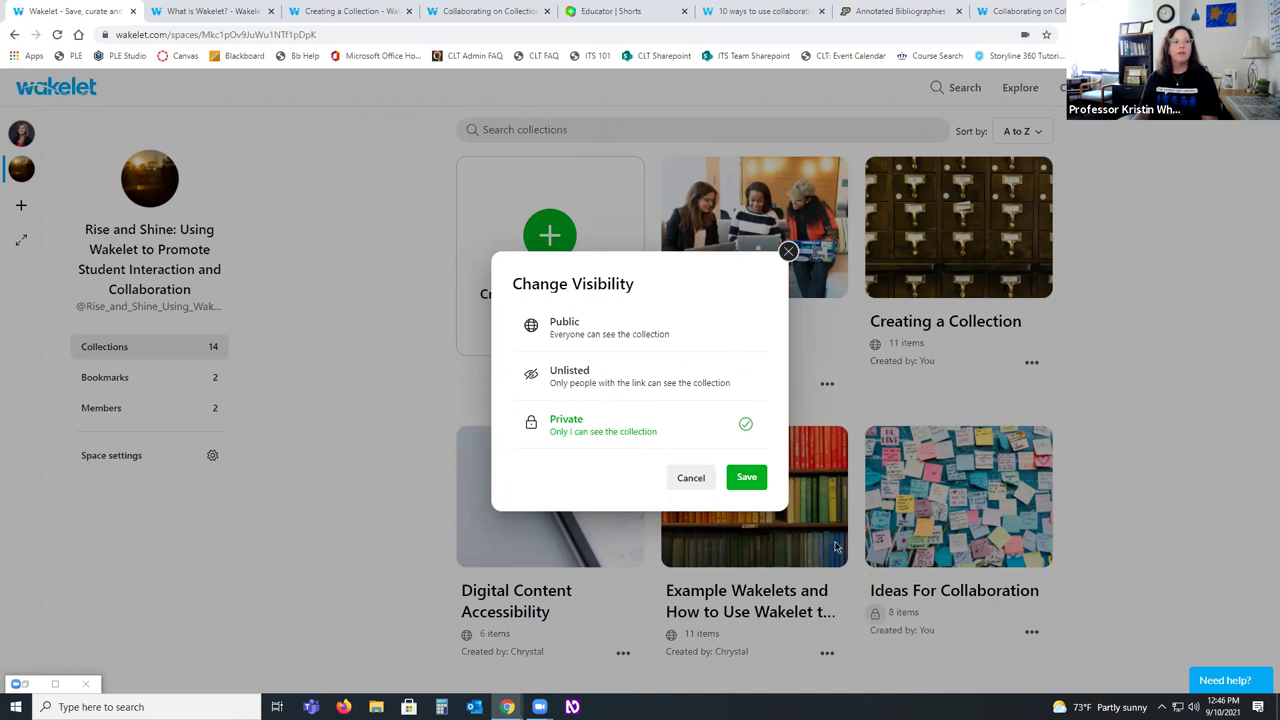
left_click(746, 477)
Step: Change the visibility of "Ideas For Collaboration" to Unlisted from its sharing options, and close the sharing dialog
left_click(1025, 633)
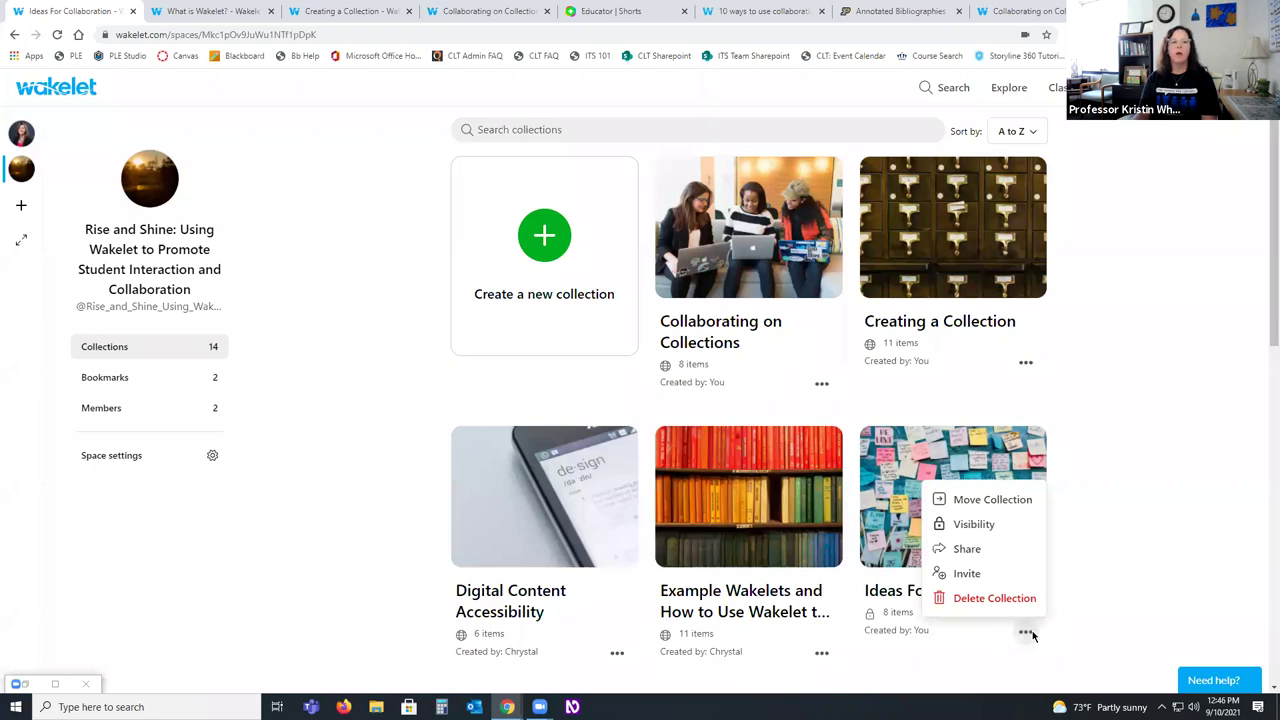
left_click(988, 553)
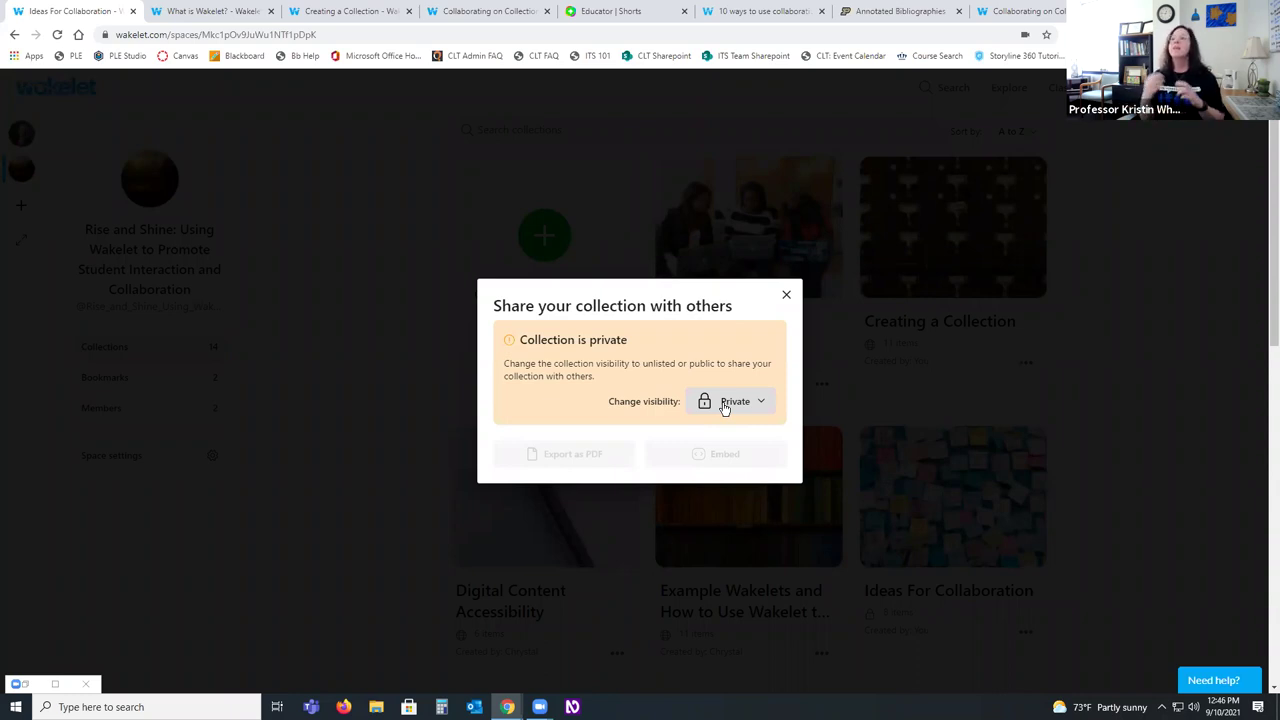
left_click(725, 402)
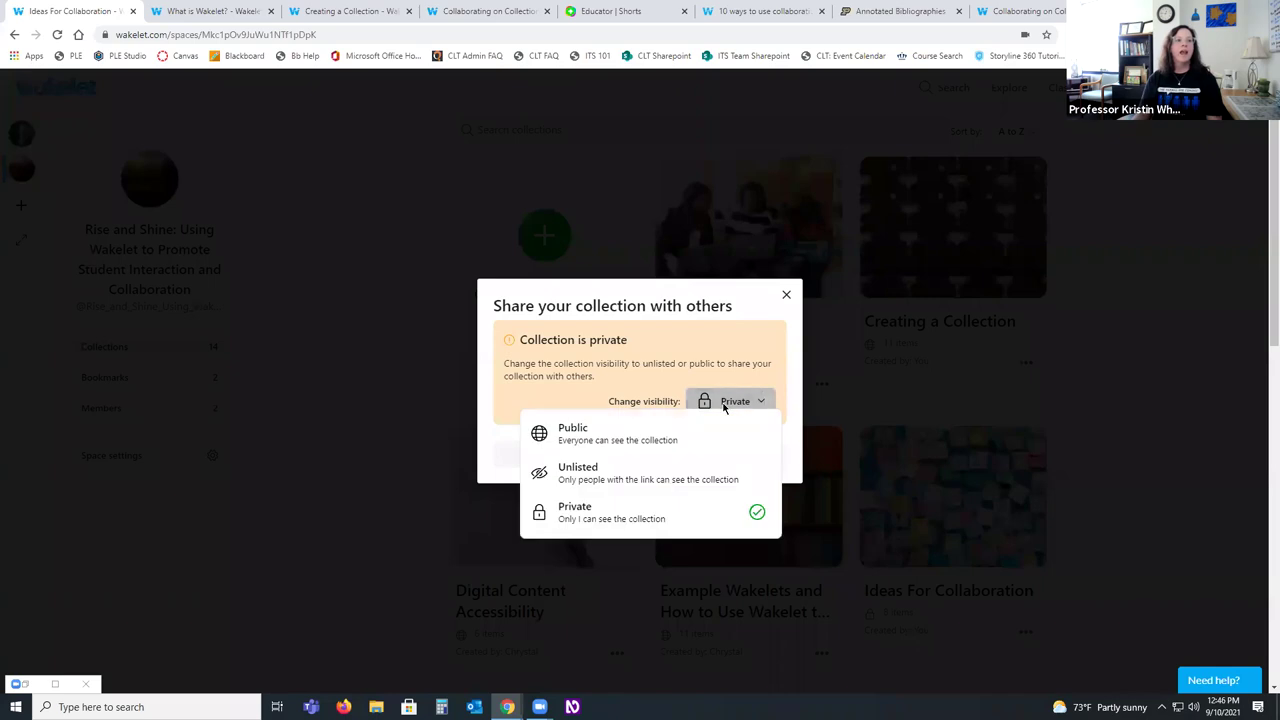
left_click(694, 469)
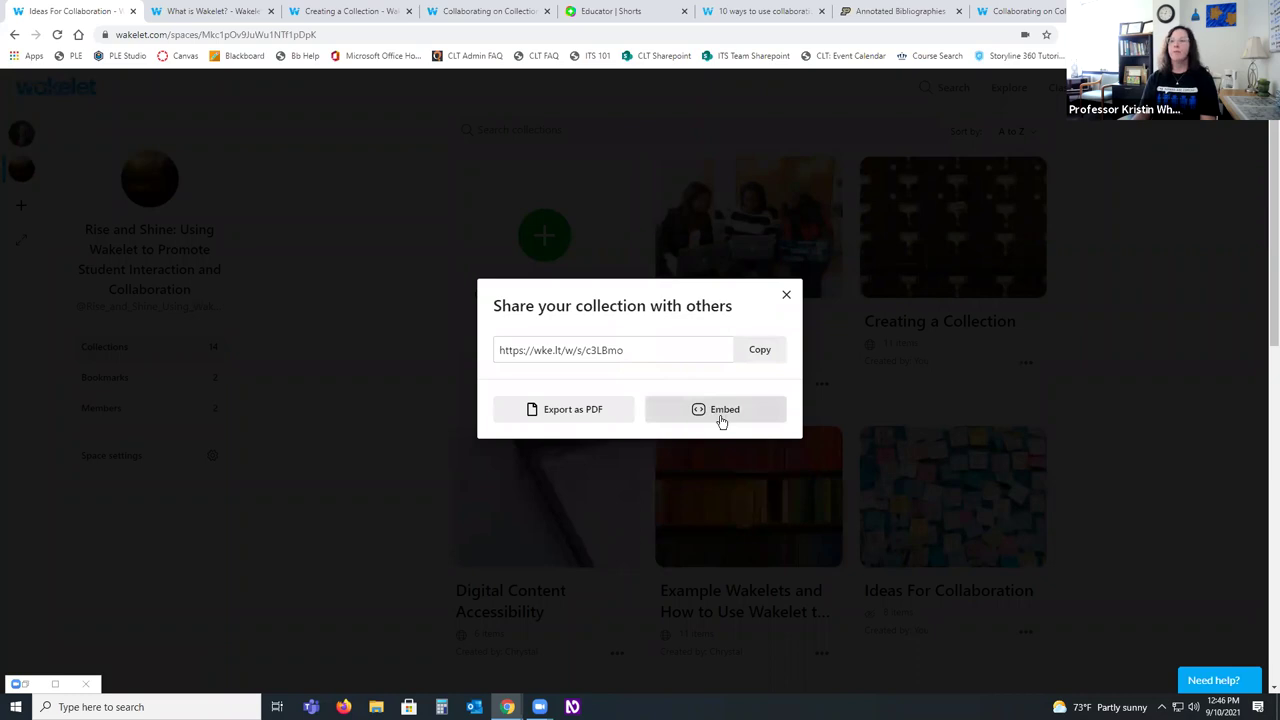
left_click(785, 295)
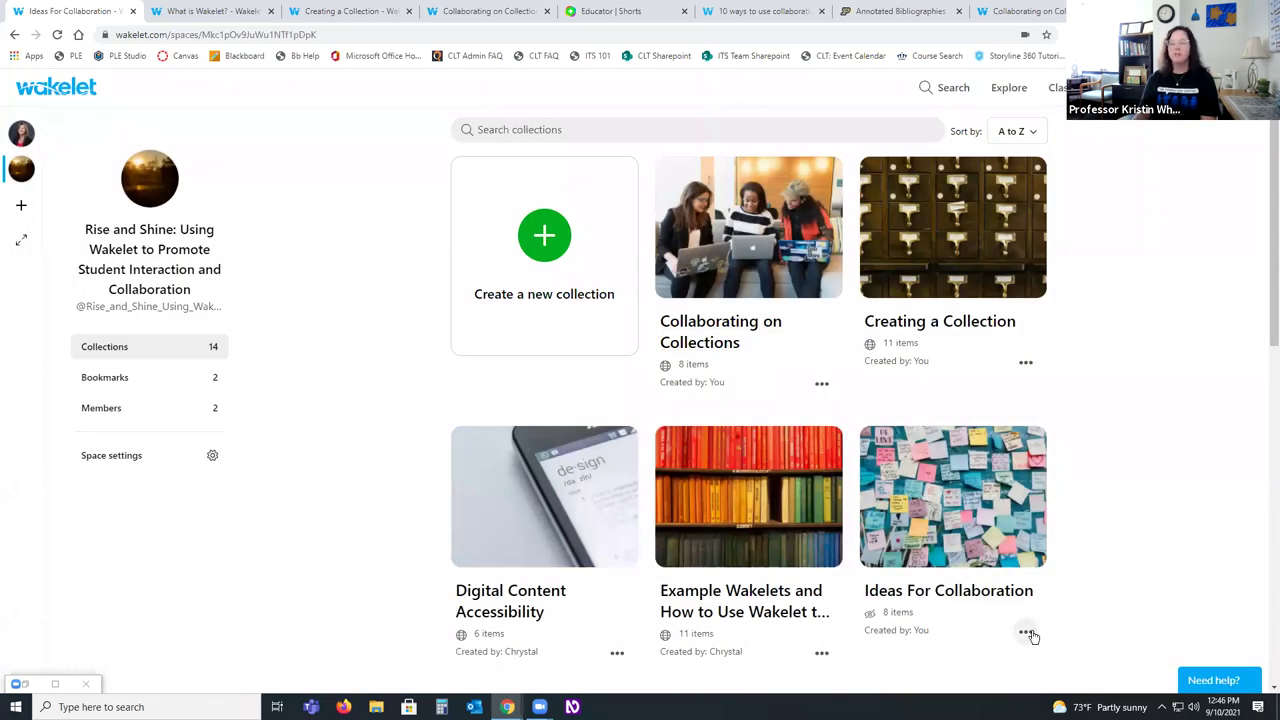
Step: Open the "Ideas For Collaboration" collection, copy its contributor invite link, and close the invitation dialog
left_click(1027, 633)
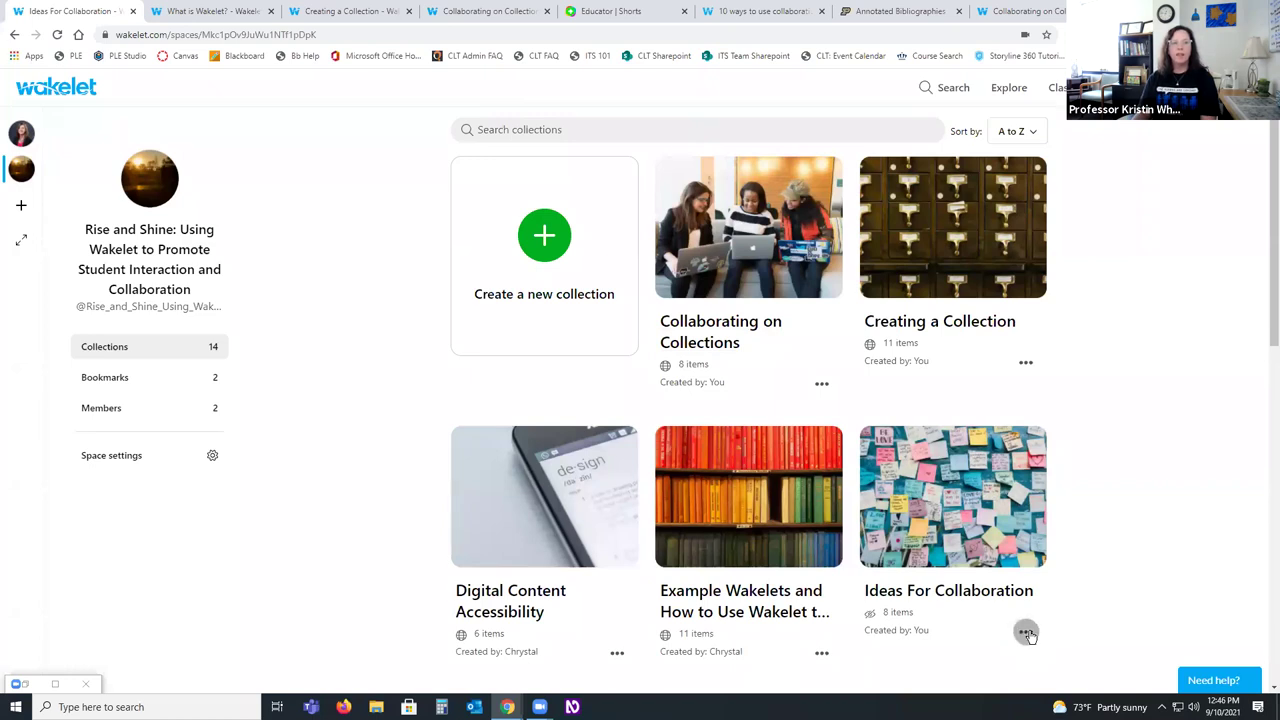
left_click(929, 508)
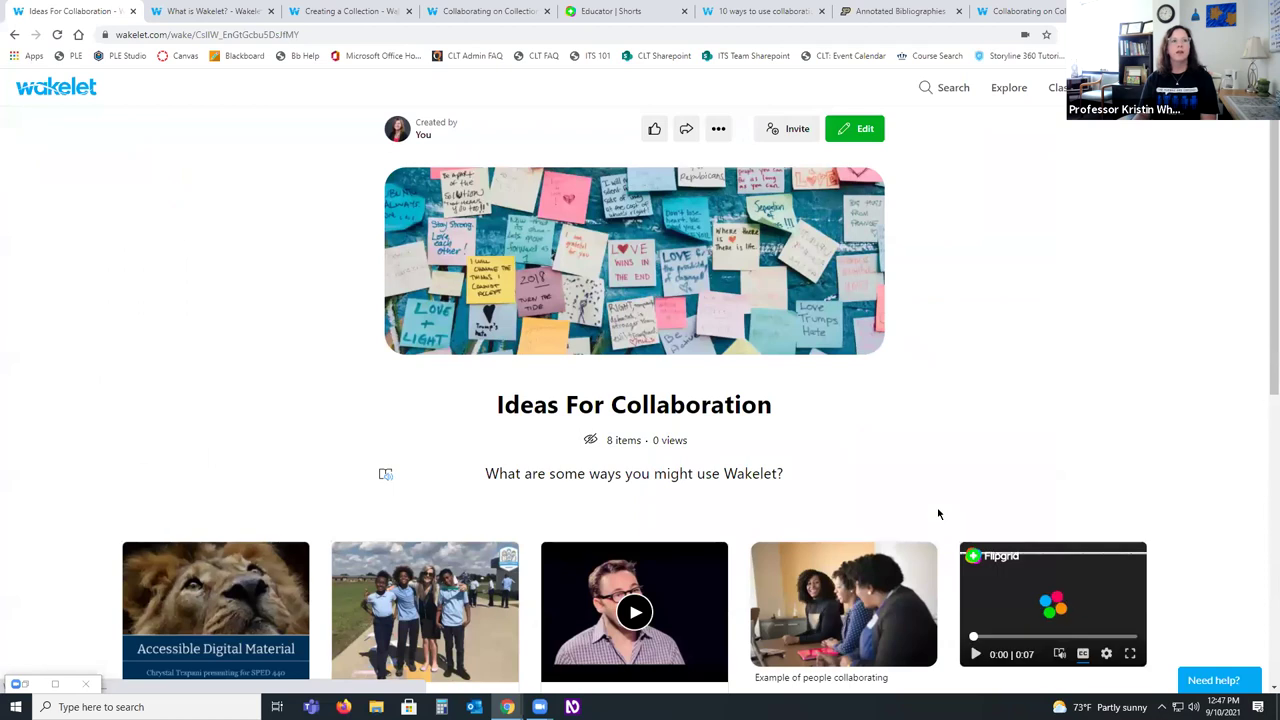
left_click(795, 130)
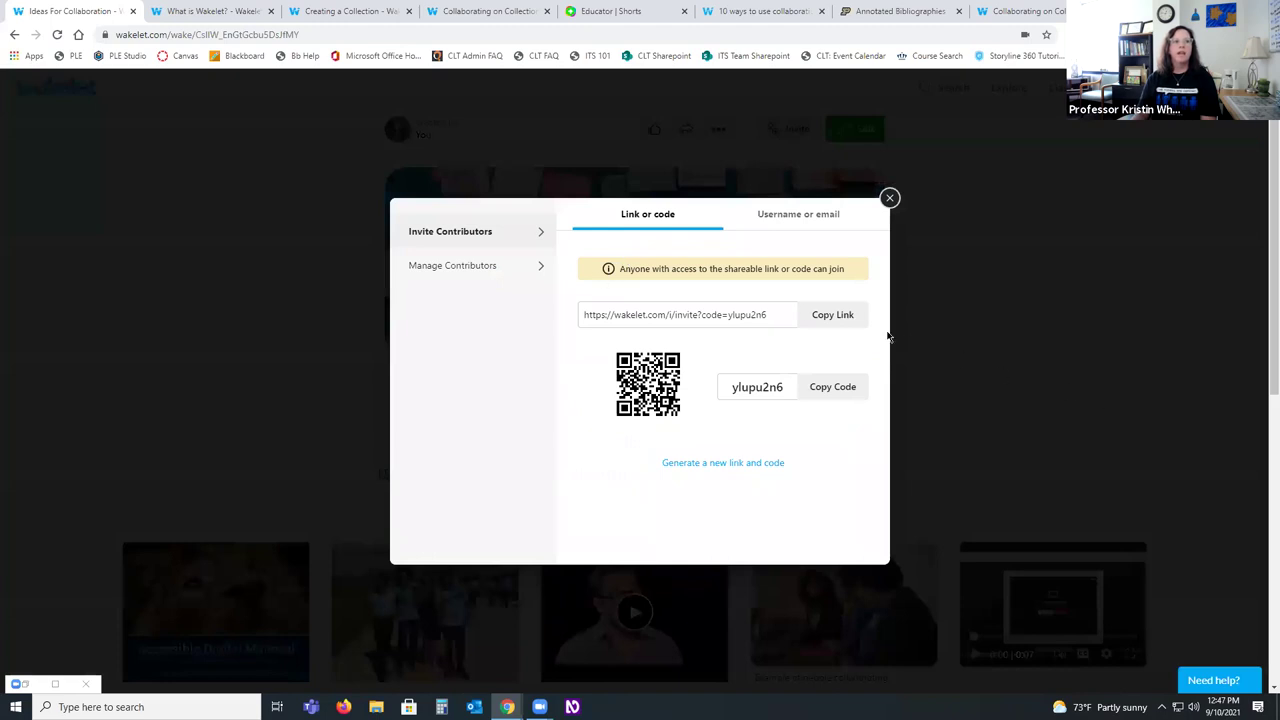
left_click(845, 315)
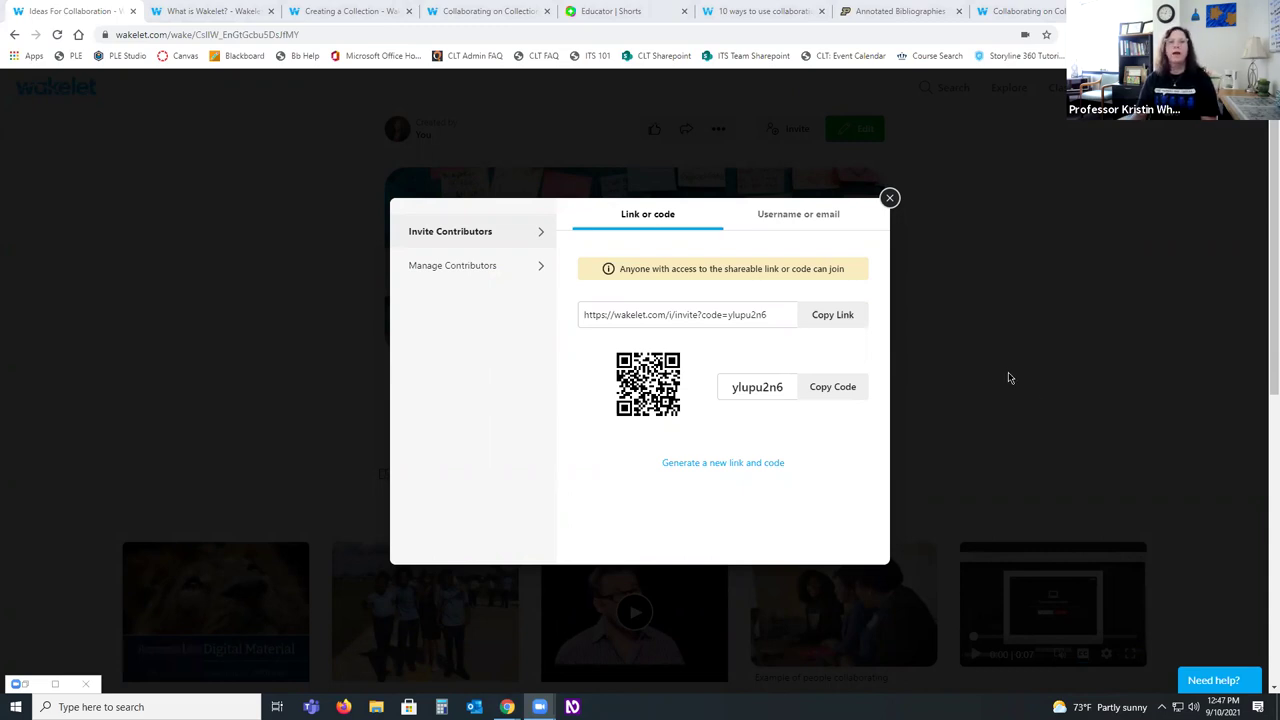
left_click(890, 201)
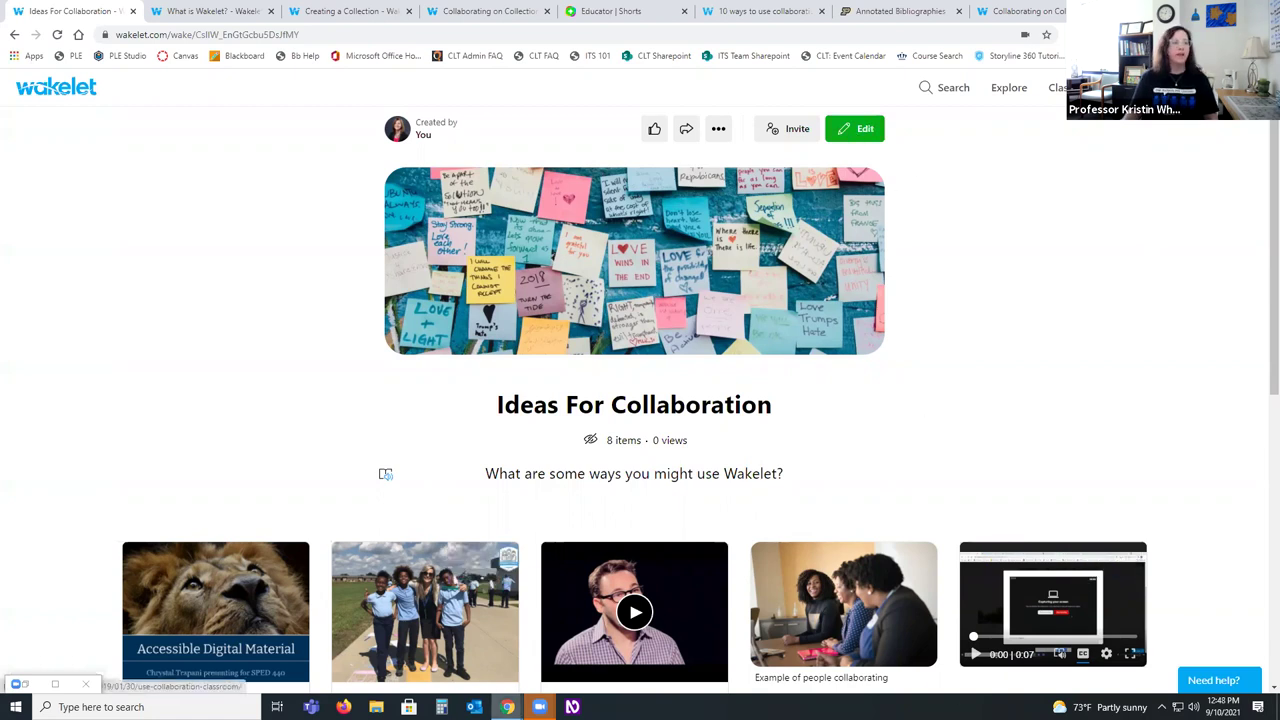
Step: Open the copied invite link in a new tab of the incognito window and try to join as "Example Participant"
mouse_move(507, 706)
left_click(652, 640)
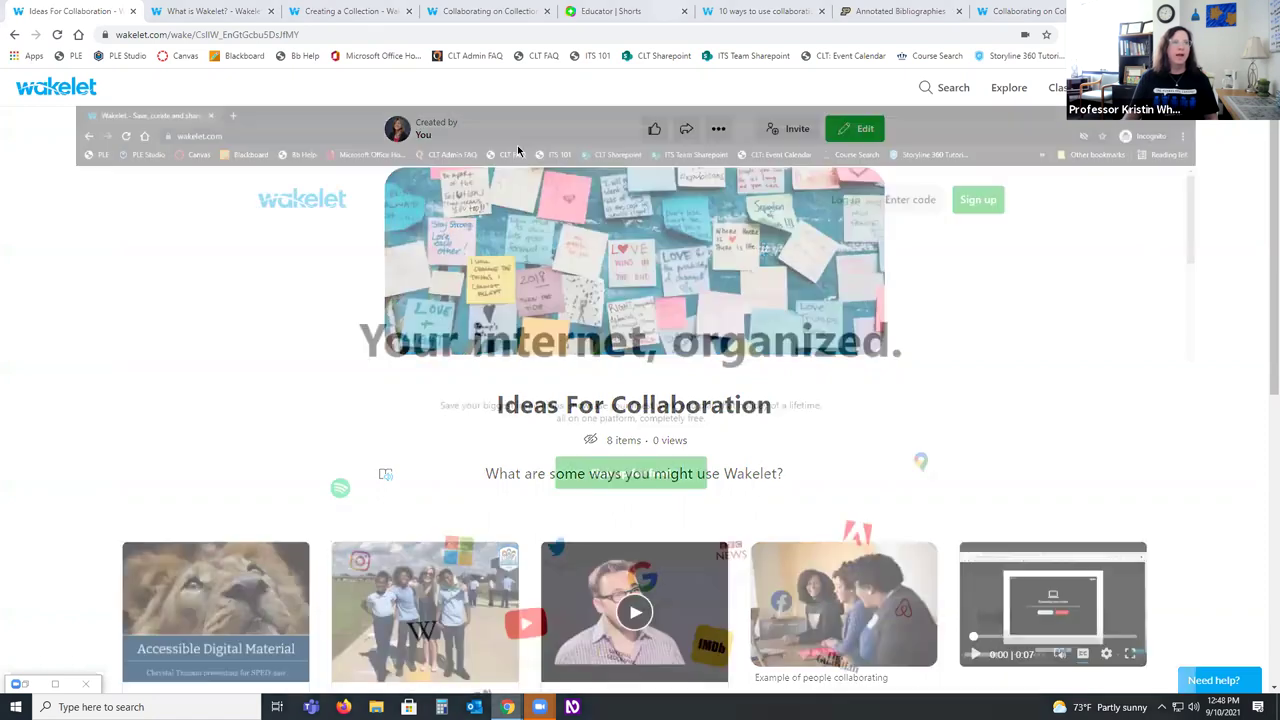
key("ctrl+t")
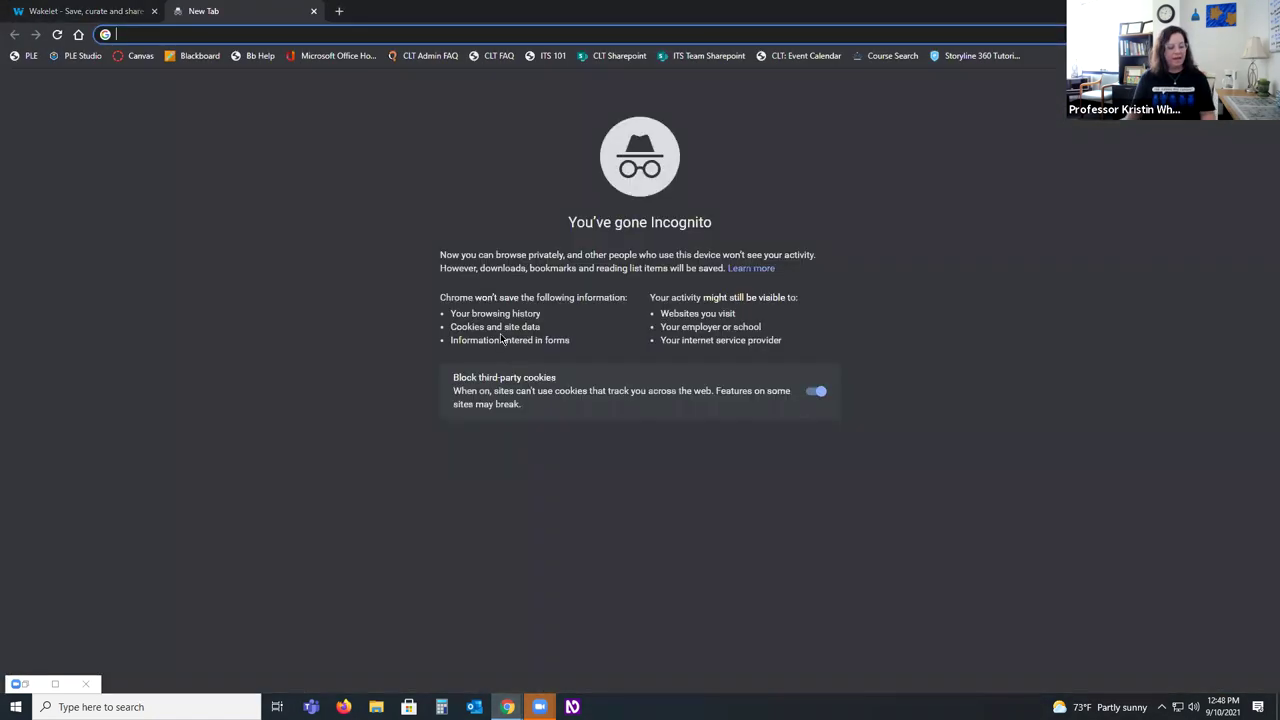
key("ctrl+v")
key("Return")
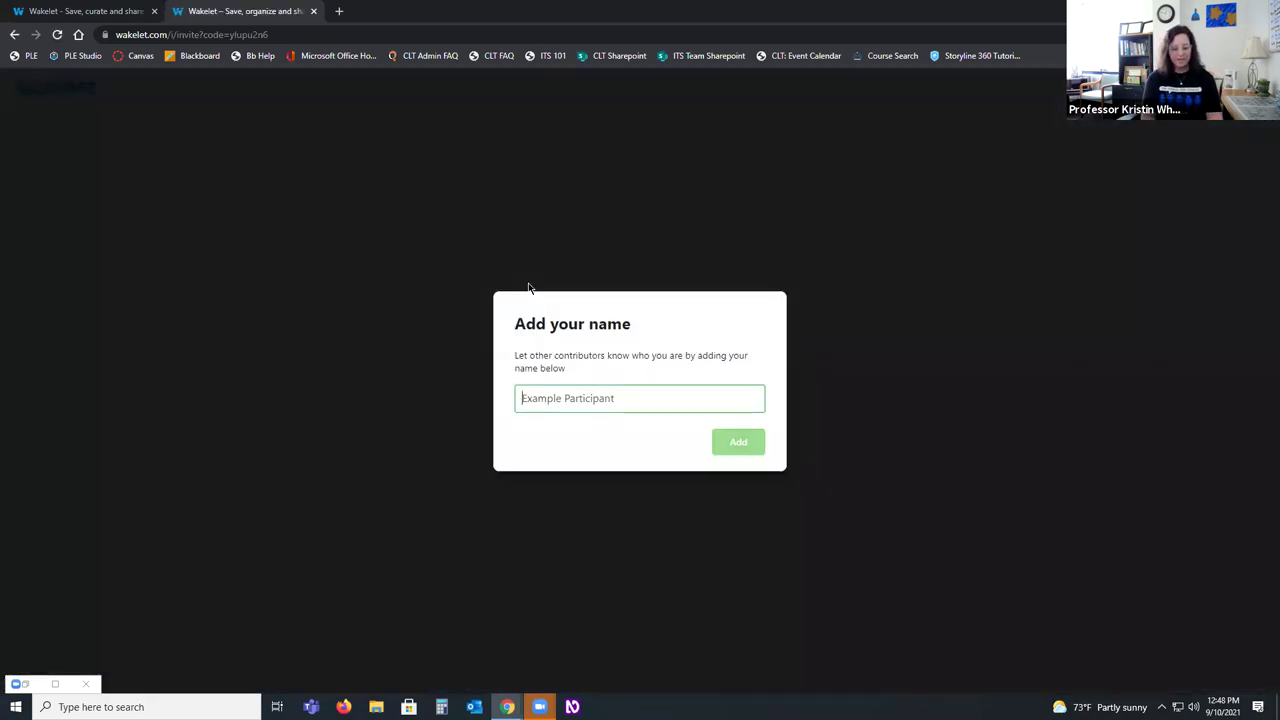
type("Example Participant")
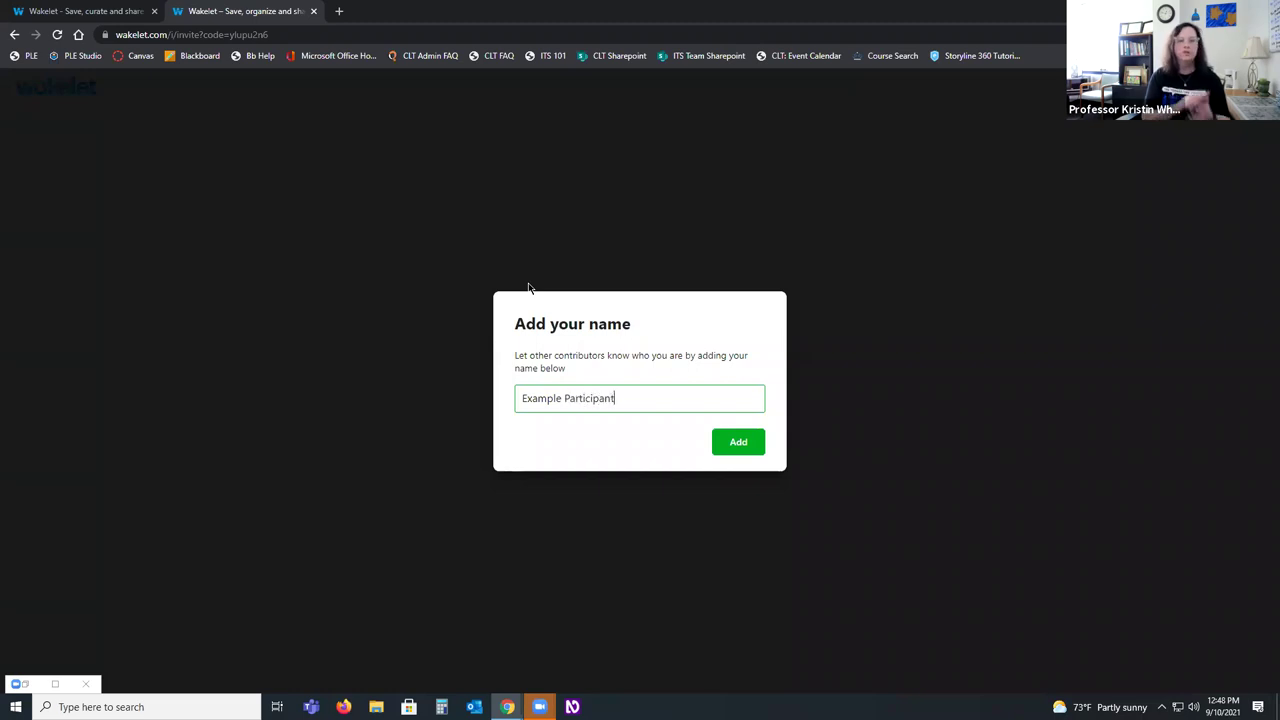
left_click(745, 445)
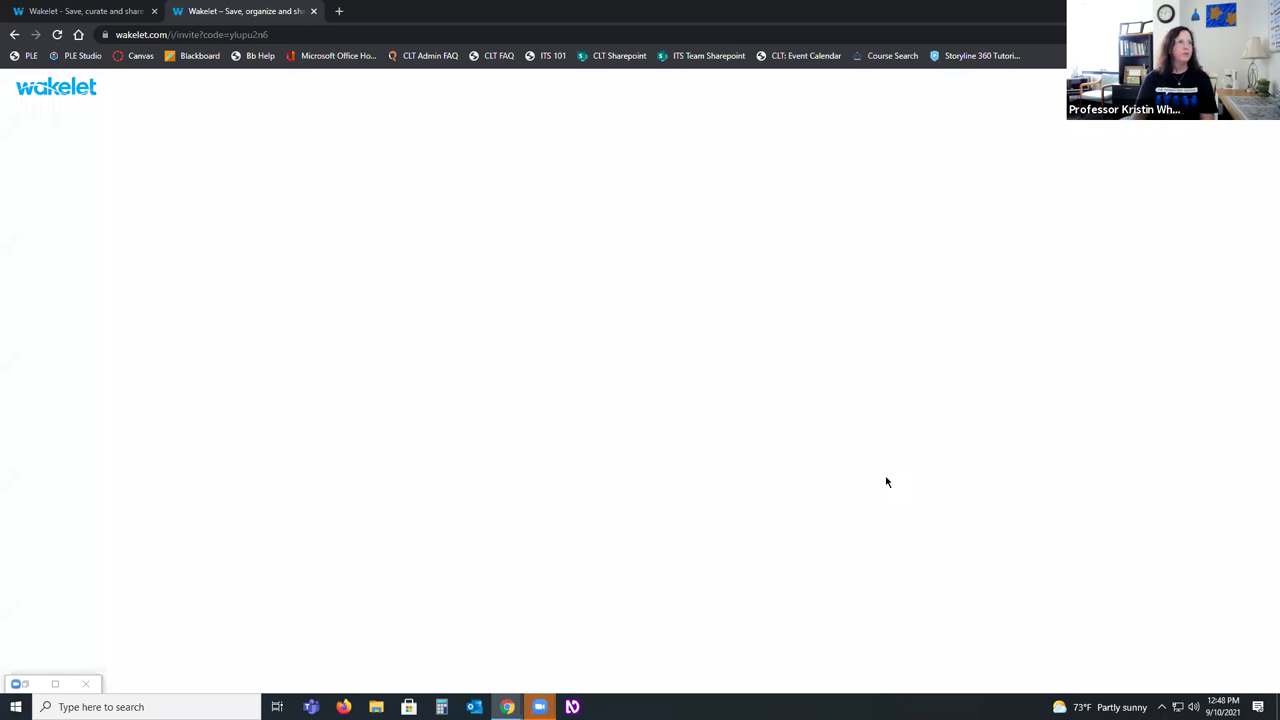
Step: Reload the invitation page and join the collection as a contributor by entering the participant's first name
left_click(57, 35)
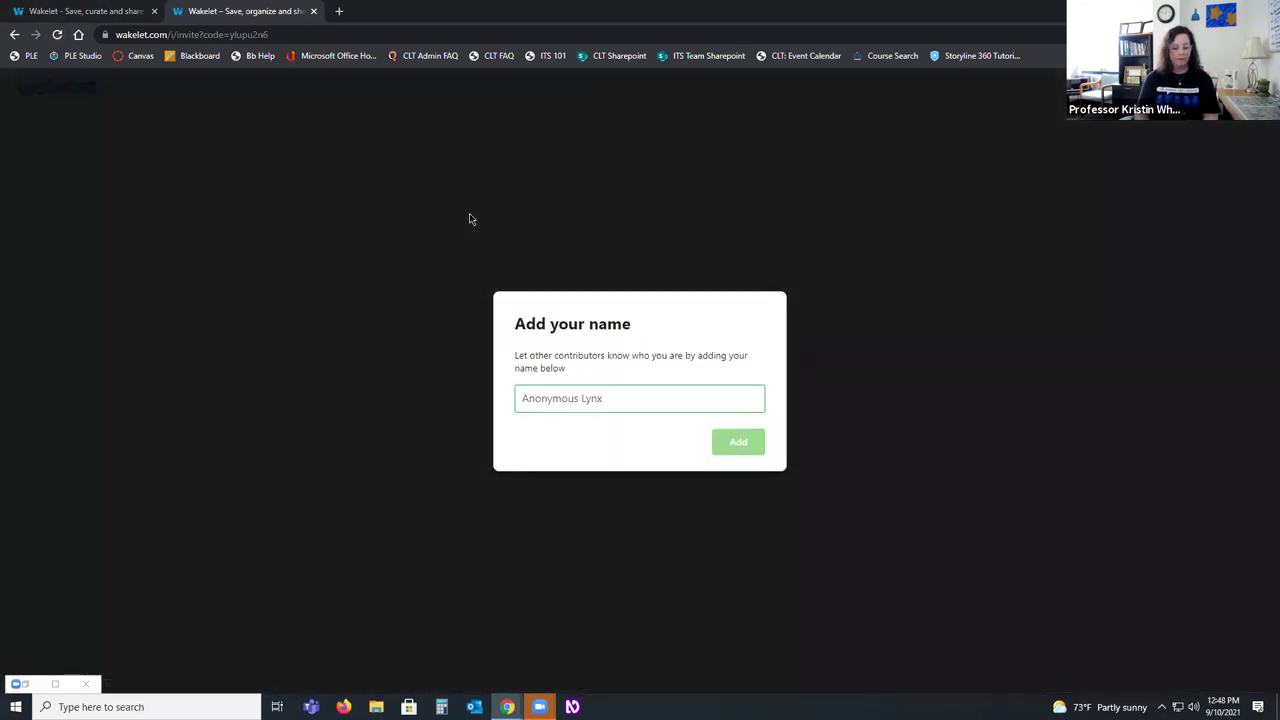
type("E")
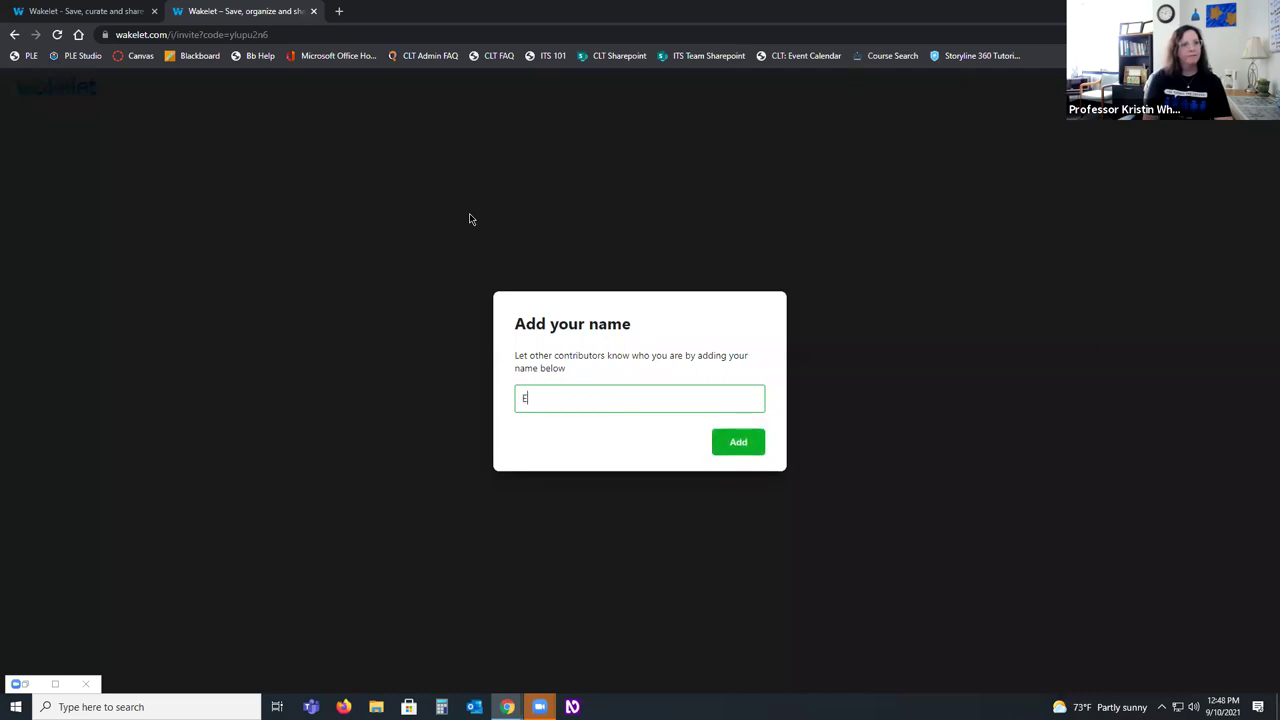
type("verett")
left_click(762, 450)
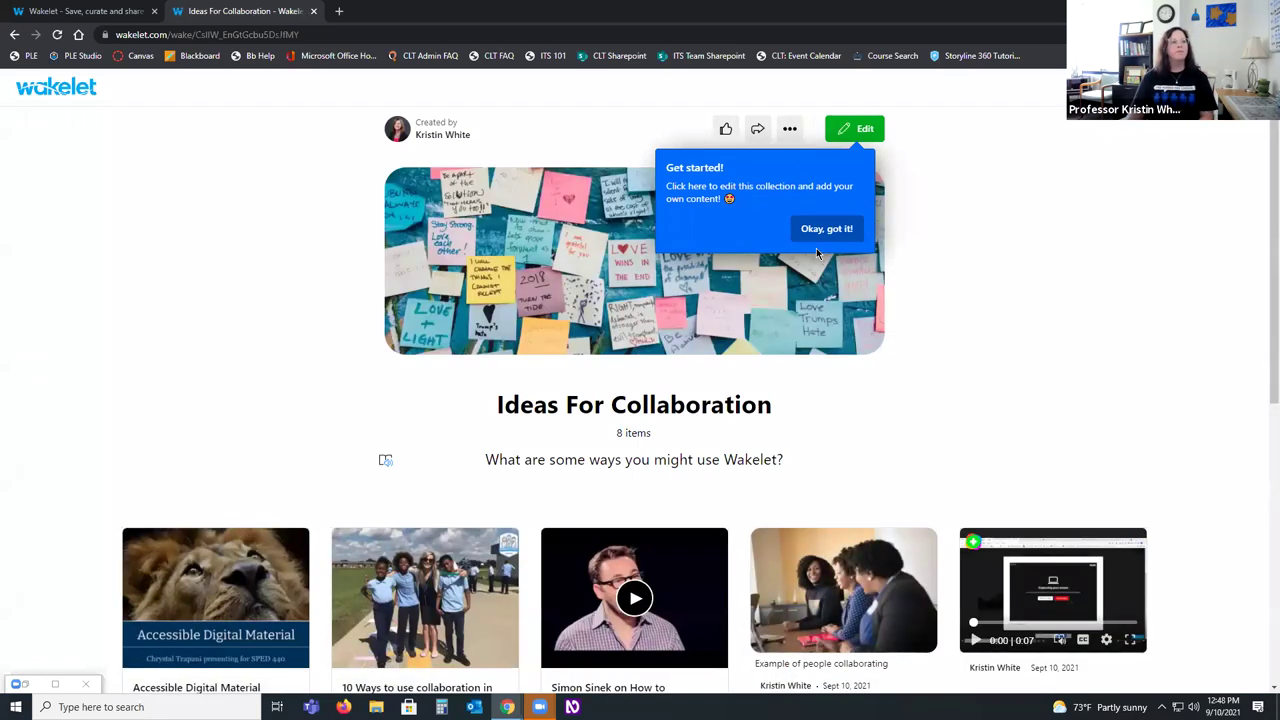
Step: Open the collection for editing as the guest contributor and examine which additional content sources can be added
left_click(860, 134)
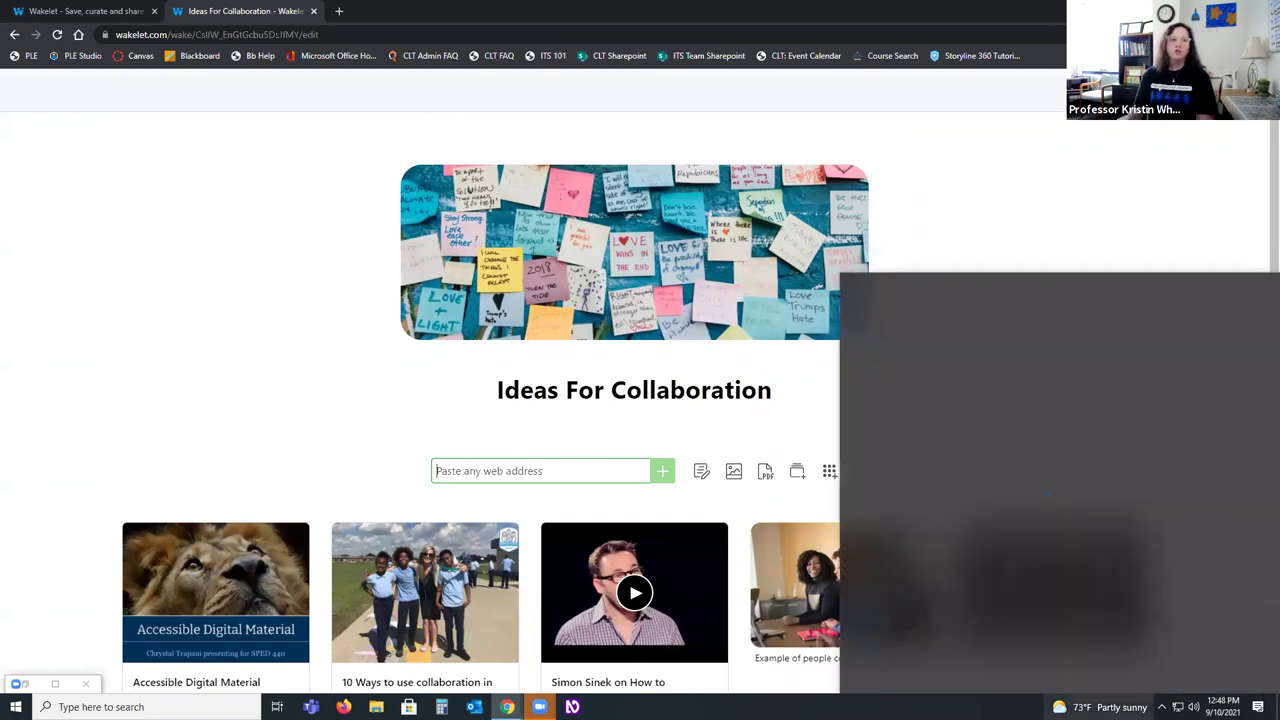
left_click(829, 472)
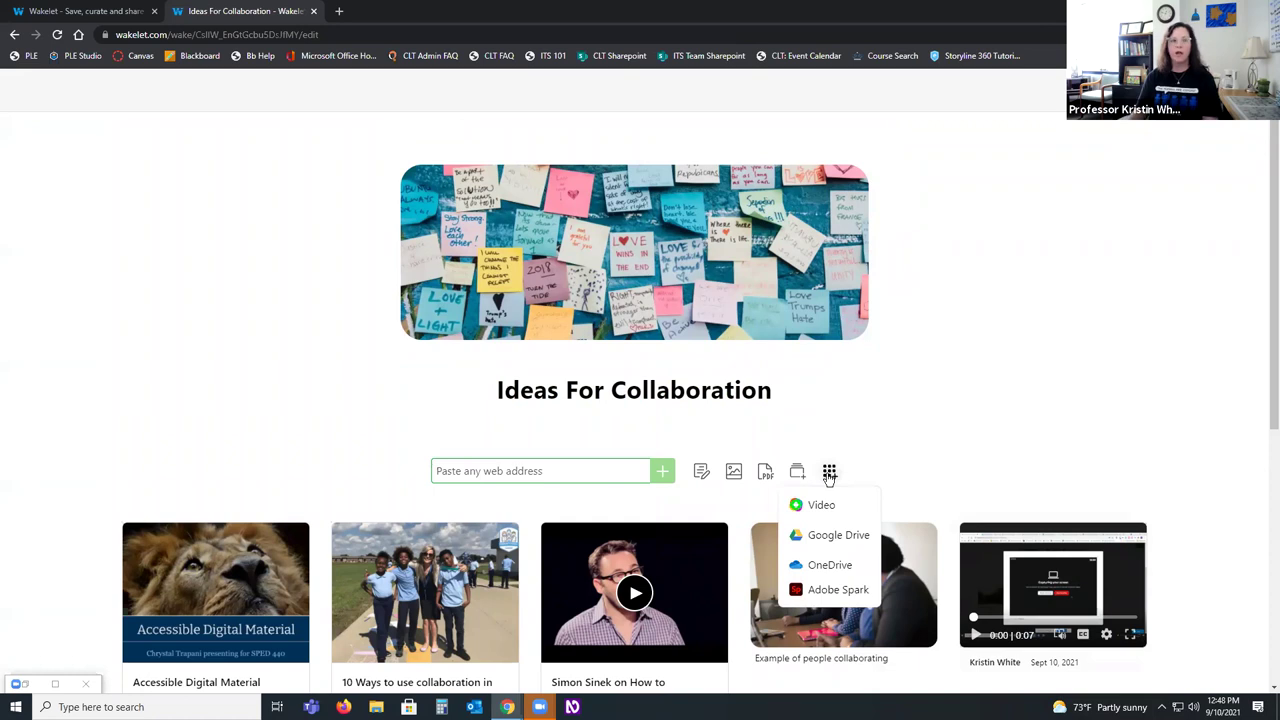
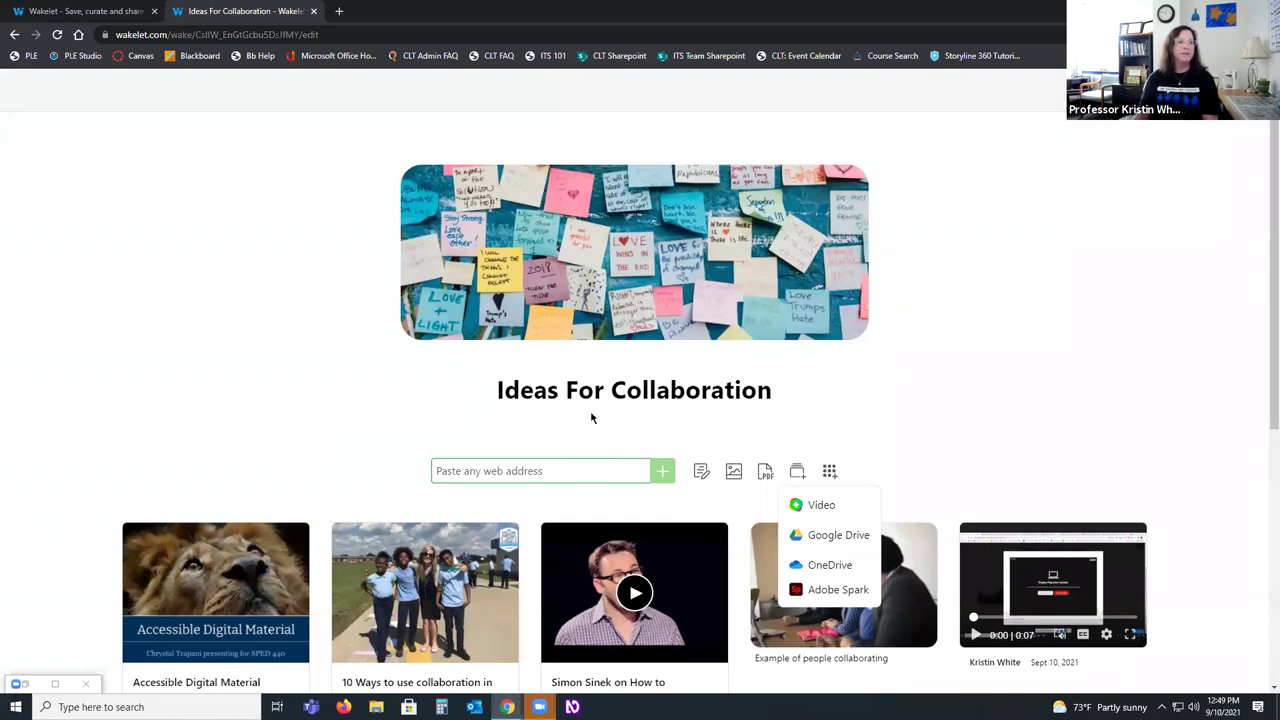
left_click(723, 419)
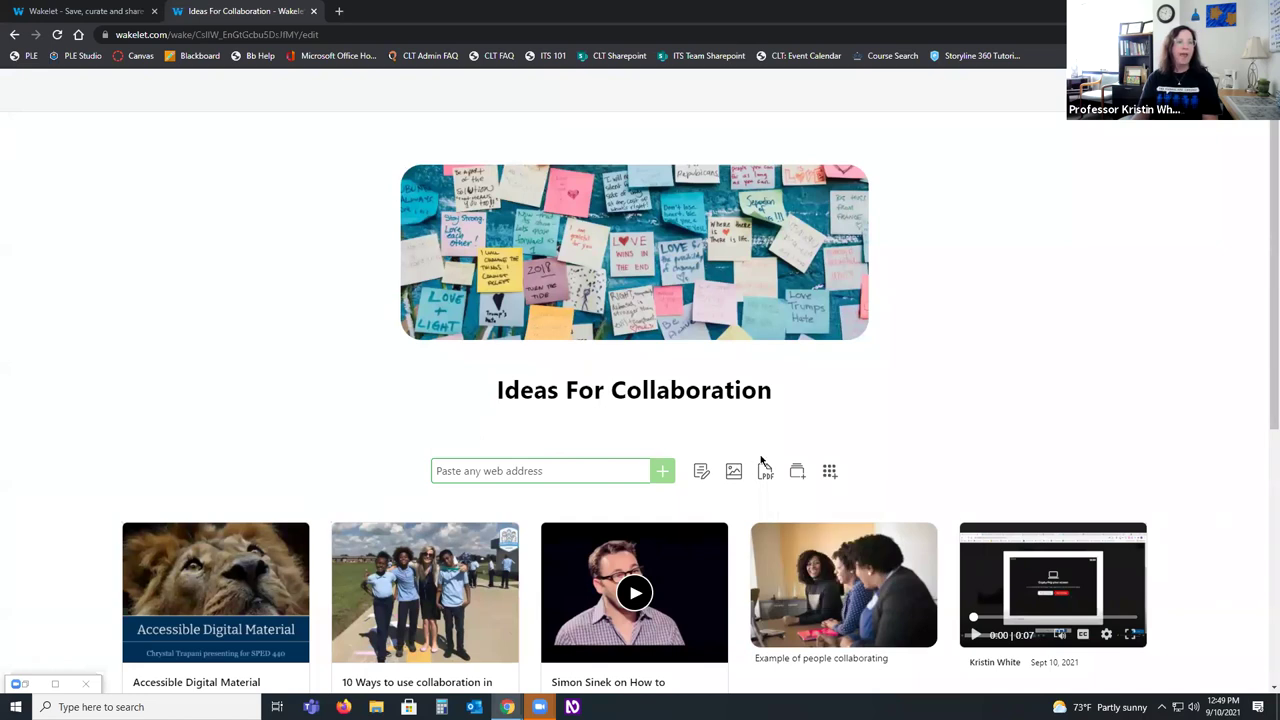
Step: Look through the collection's items in the guest contributor's editing view, and leave editing
scroll(797, 490, "down", 2)
scroll(802, 544, "down", 4)
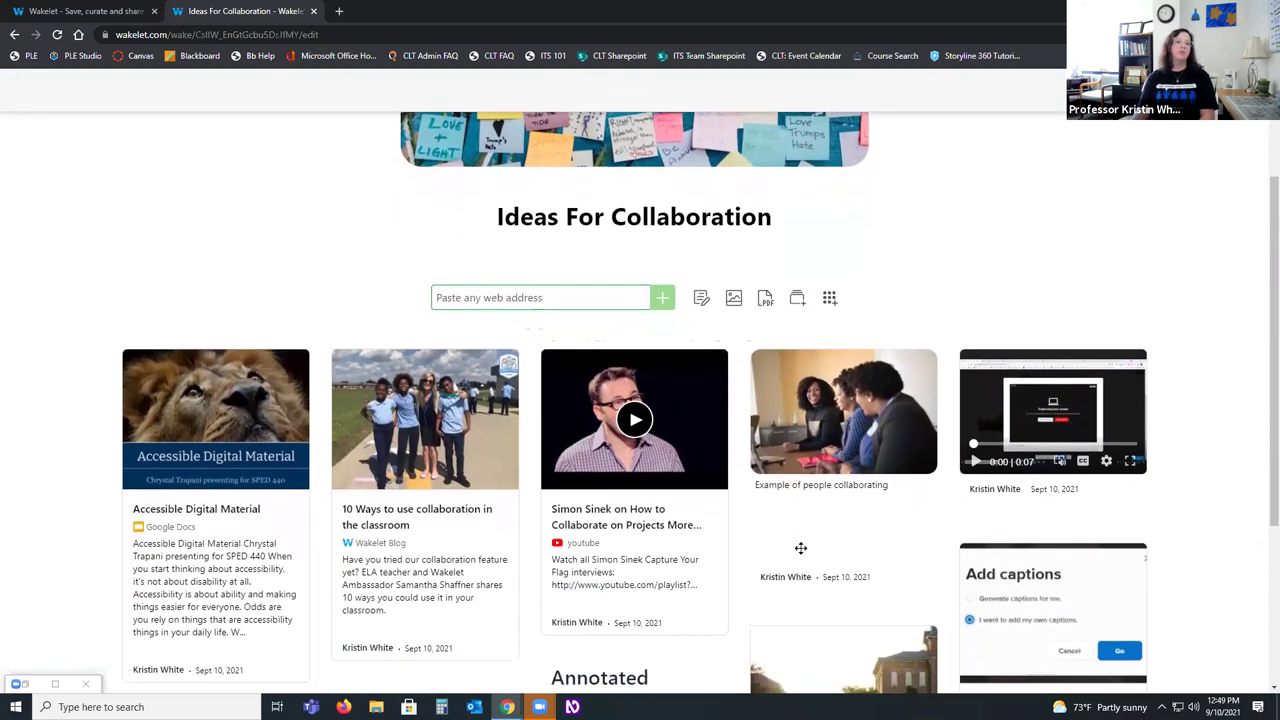
scroll(800, 549, "up", 5)
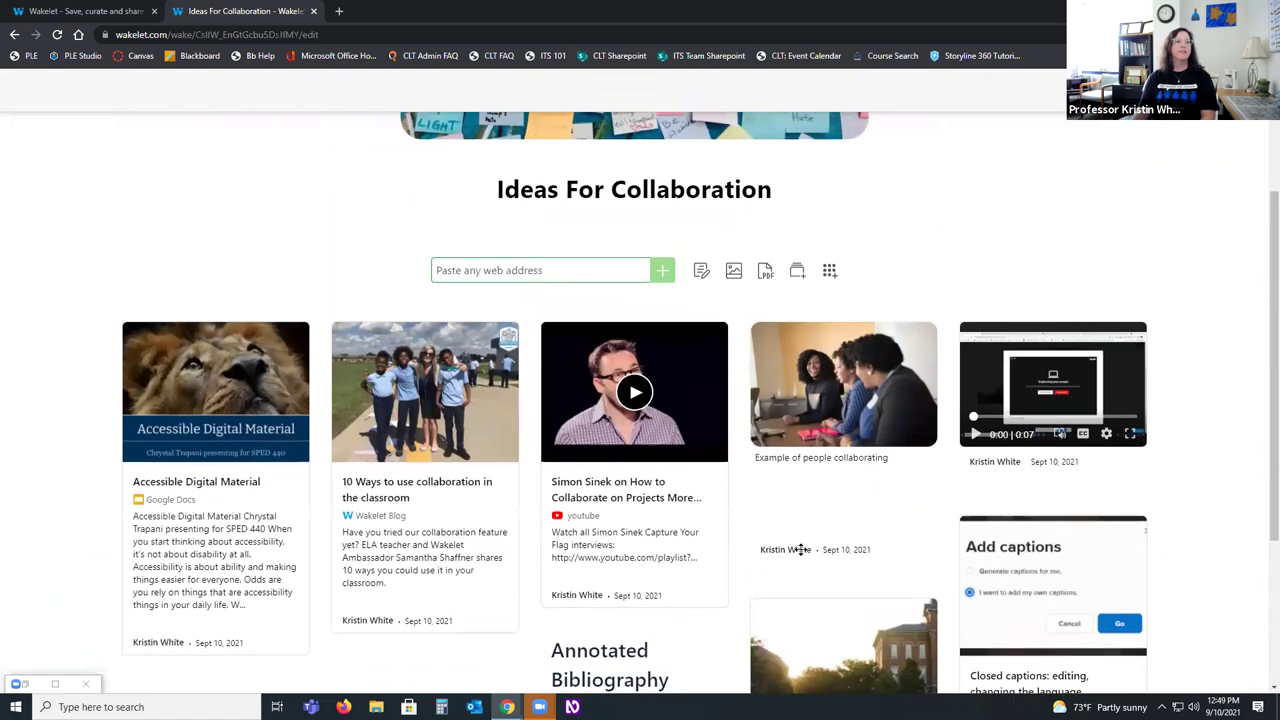
scroll(1062, 565, "down", 2)
scroll(1055, 593, "down", 2)
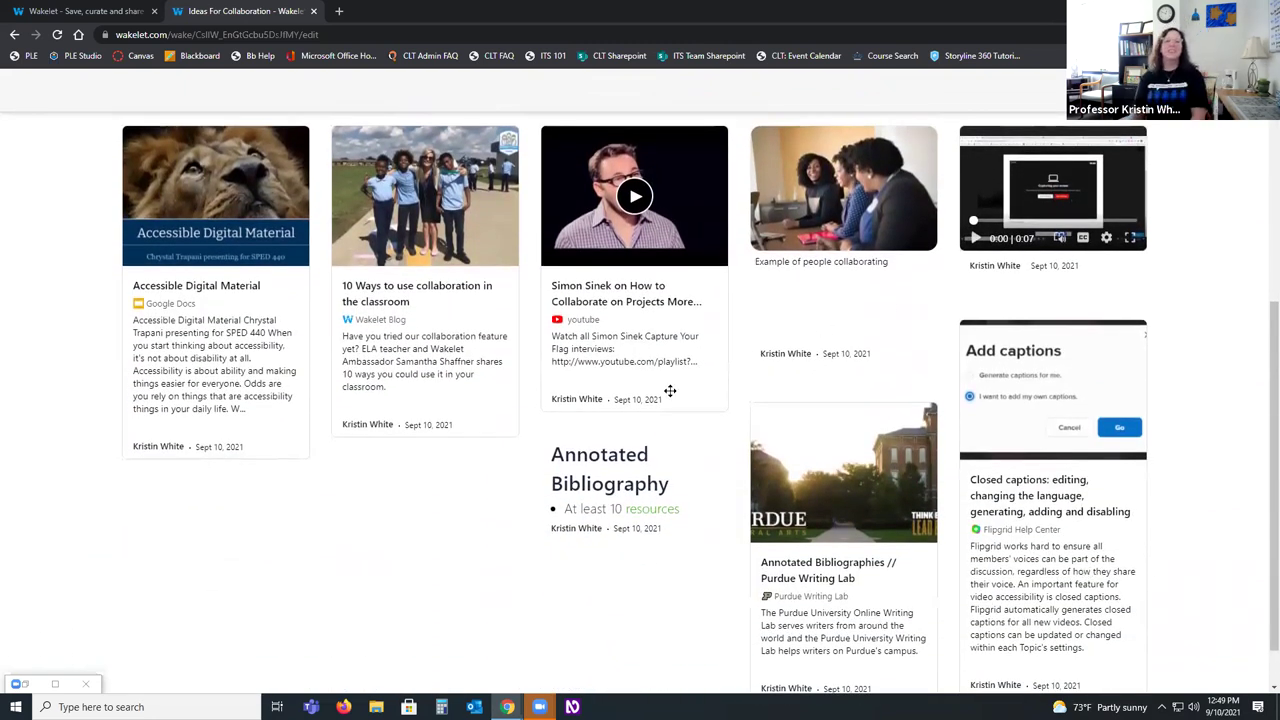
scroll(602, 498, "up", 5)
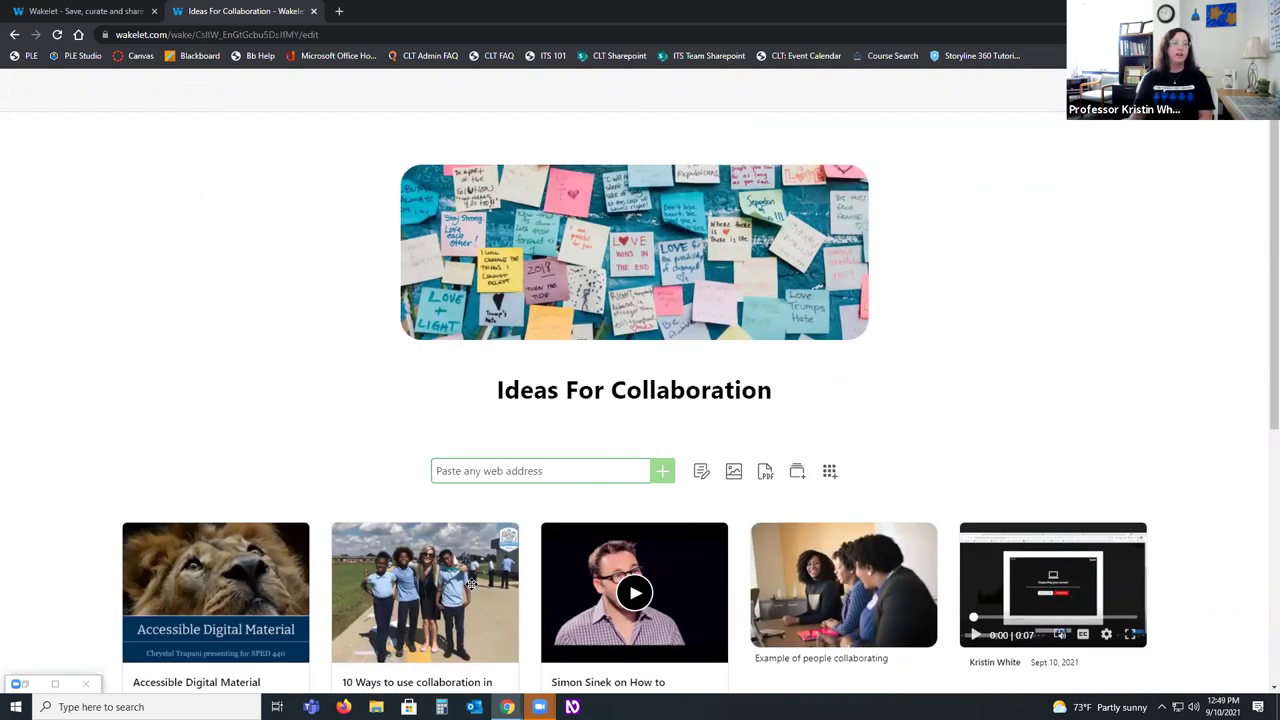
scroll(470, 585, "down", 3)
scroll(445, 588, "down", 2)
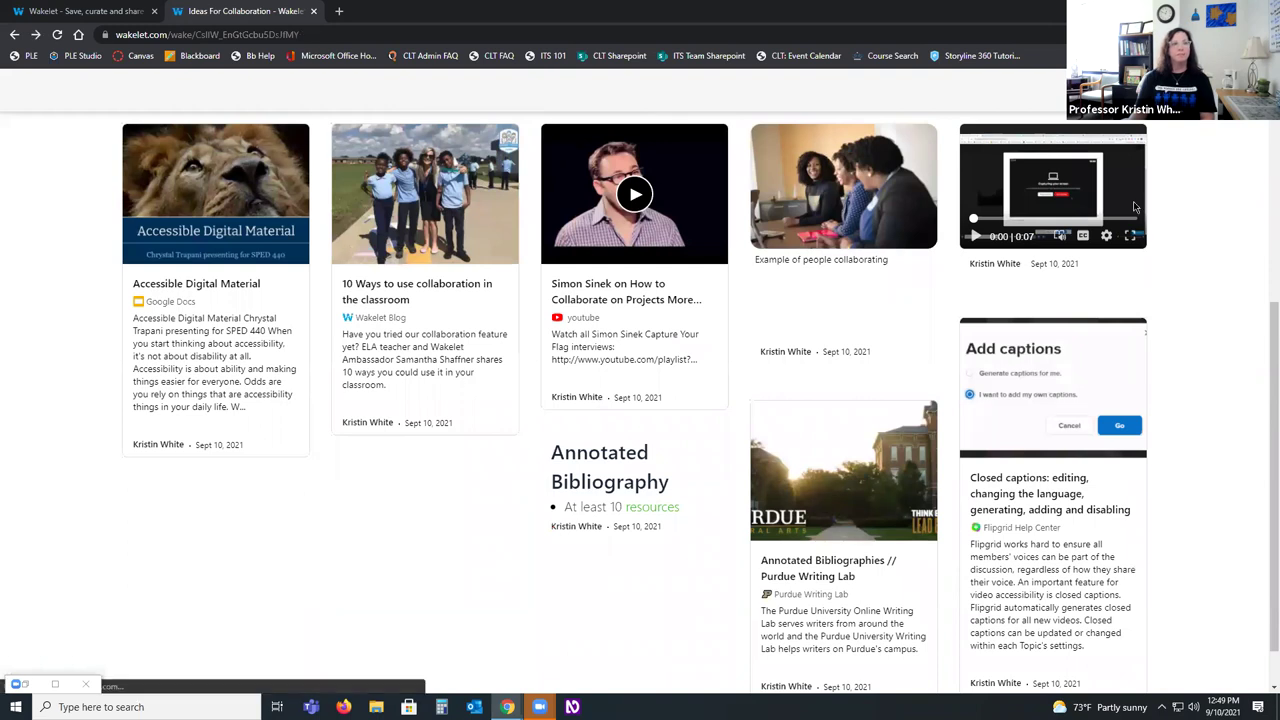
Step: React with clapping hands to "Accessible Digital Material", a thumbs-up to the Simon Sinek video and 100 to the Purdue Writing Lab item
scroll(495, 461, "up", 5)
scroll(495, 461, "down", 2)
scroll(495, 461, "down", 4)
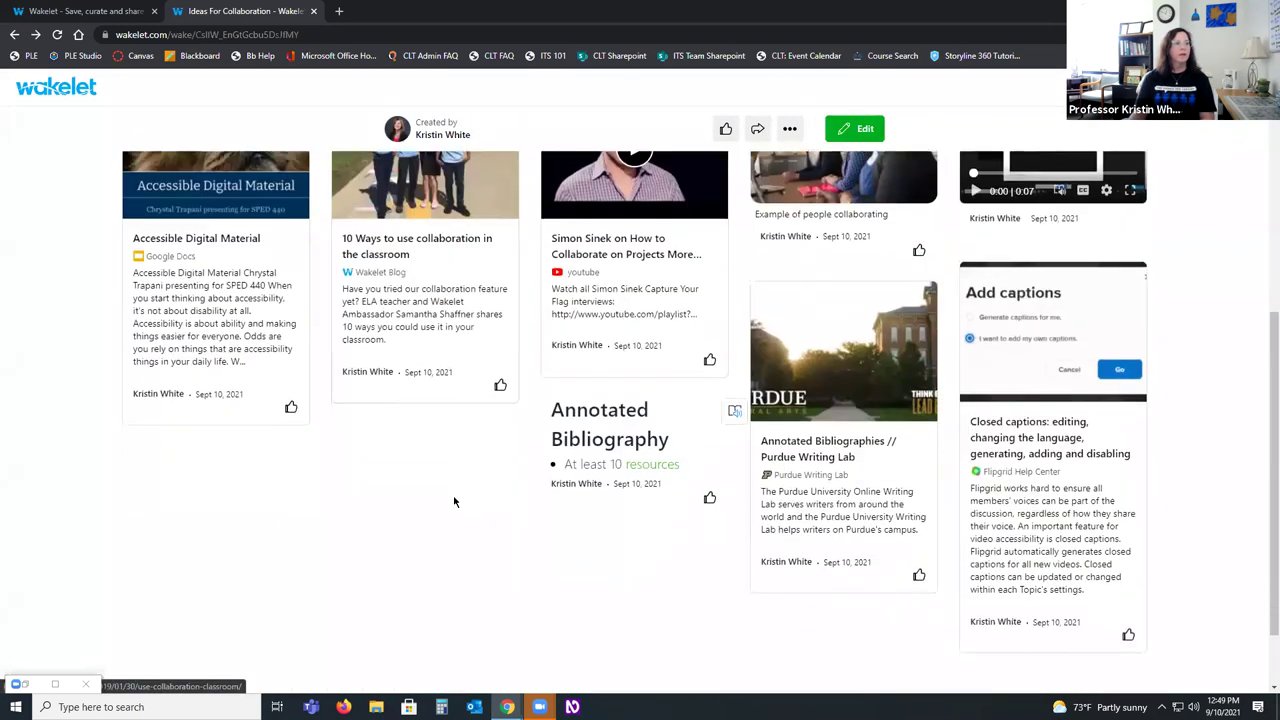
mouse_move(291, 325)
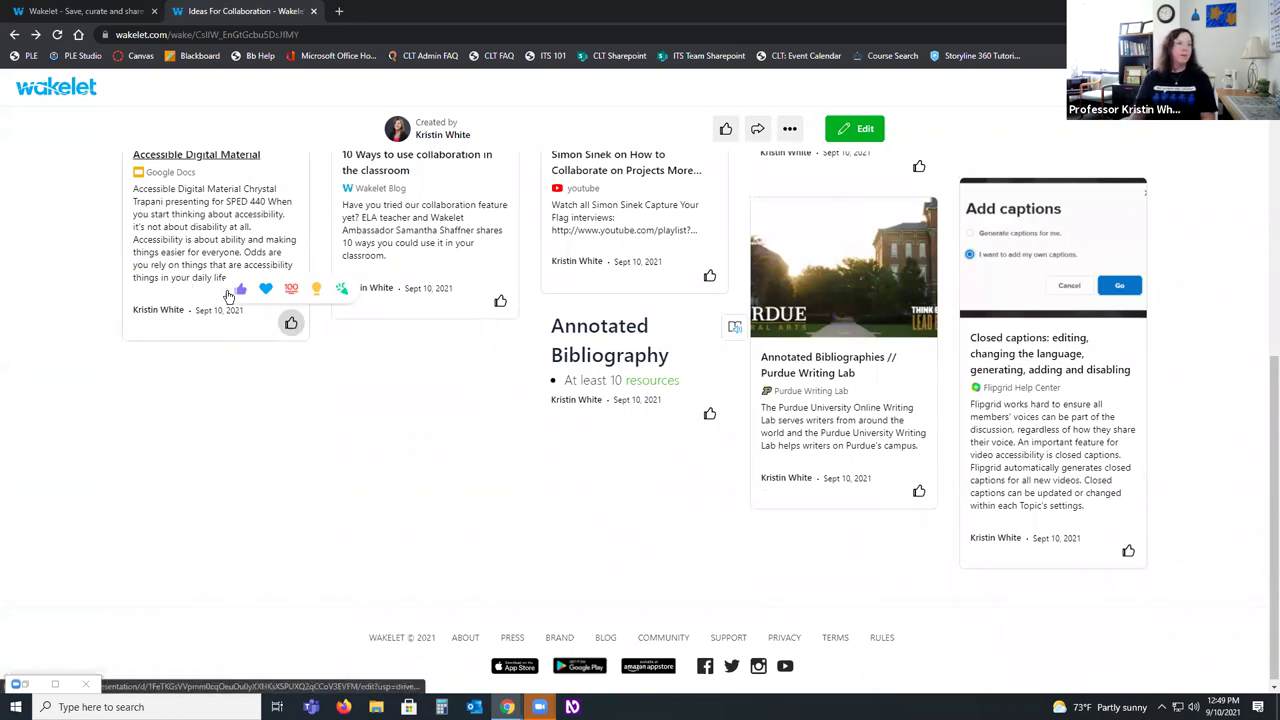
left_click(343, 295)
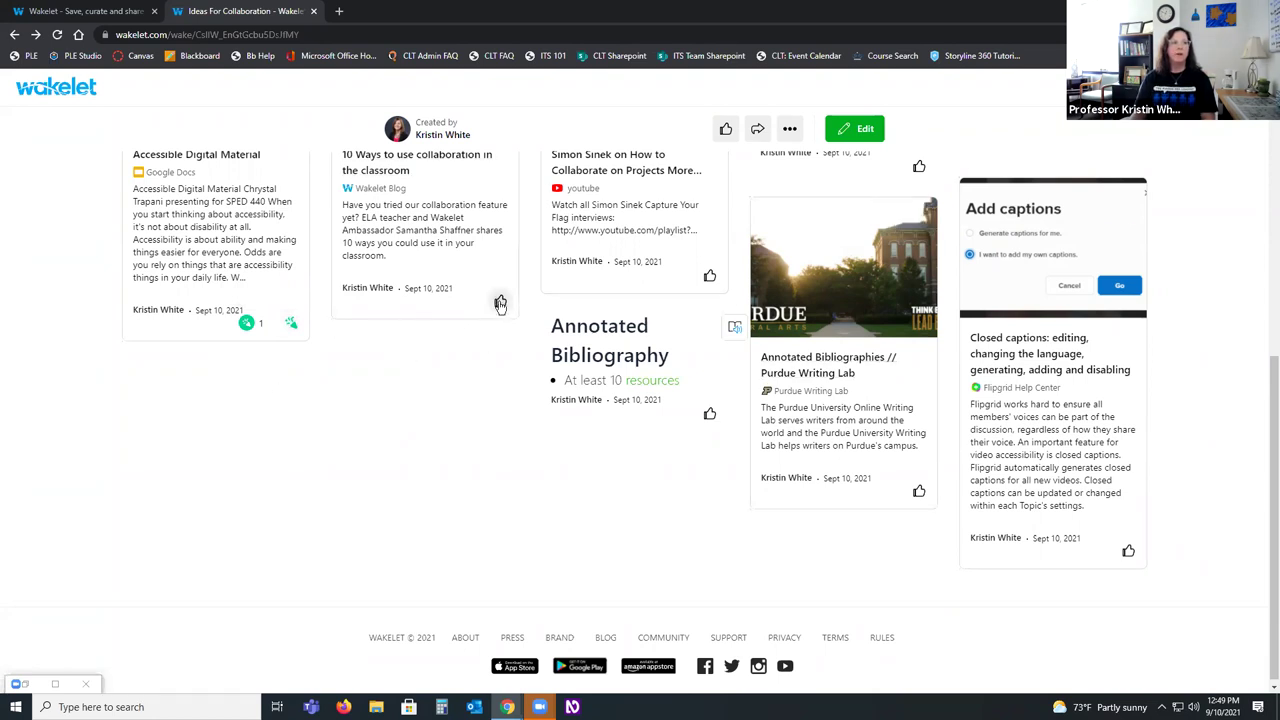
left_click(709, 277)
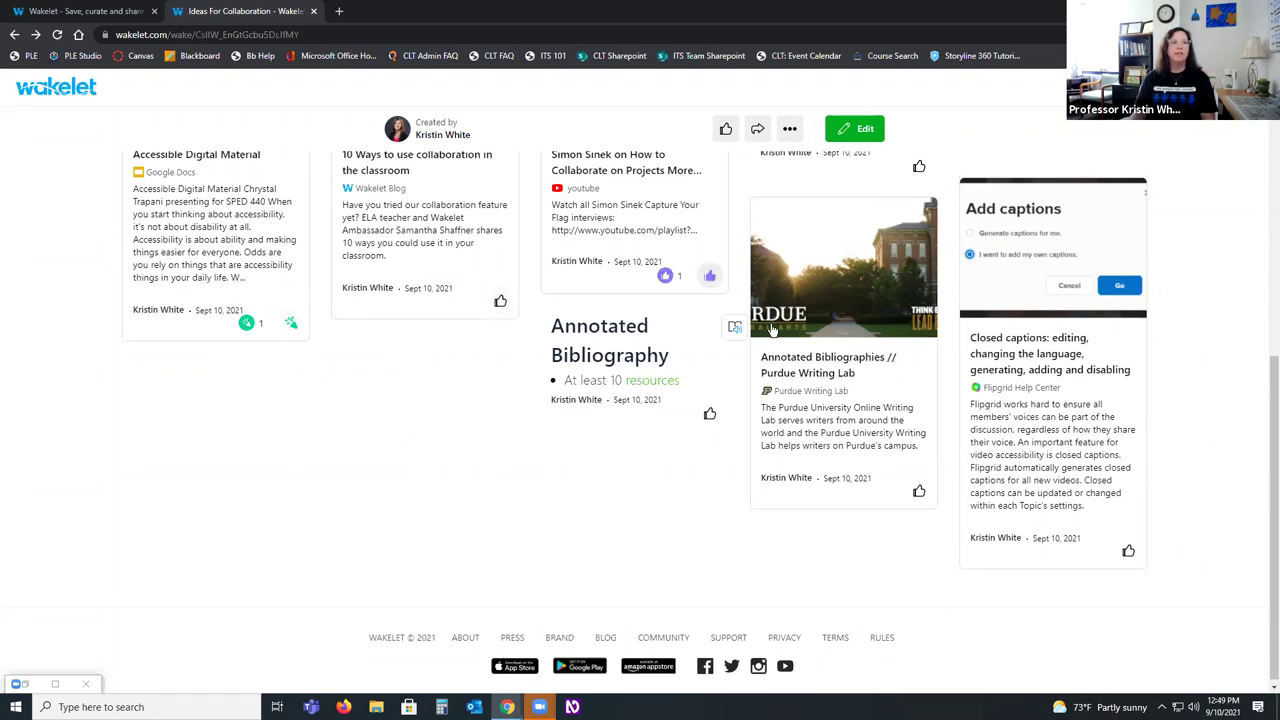
mouse_move(918, 489)
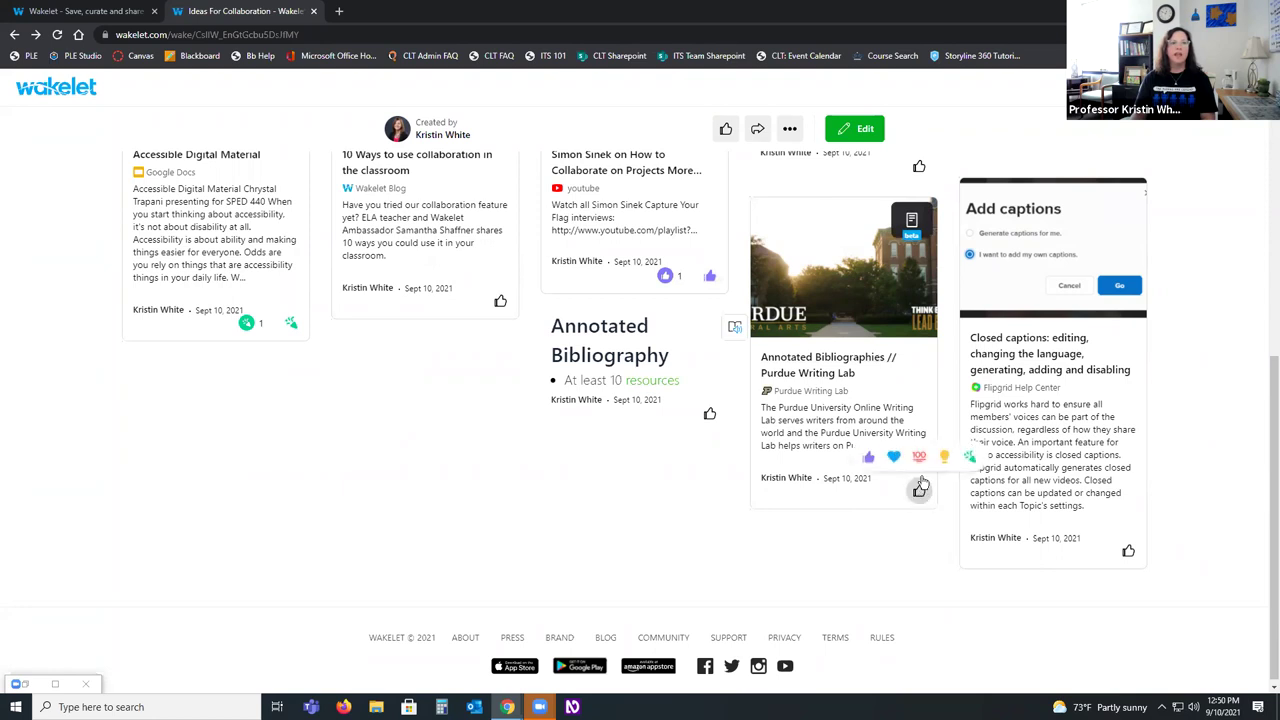
left_click(920, 457)
scroll(560, 525, "up", 3)
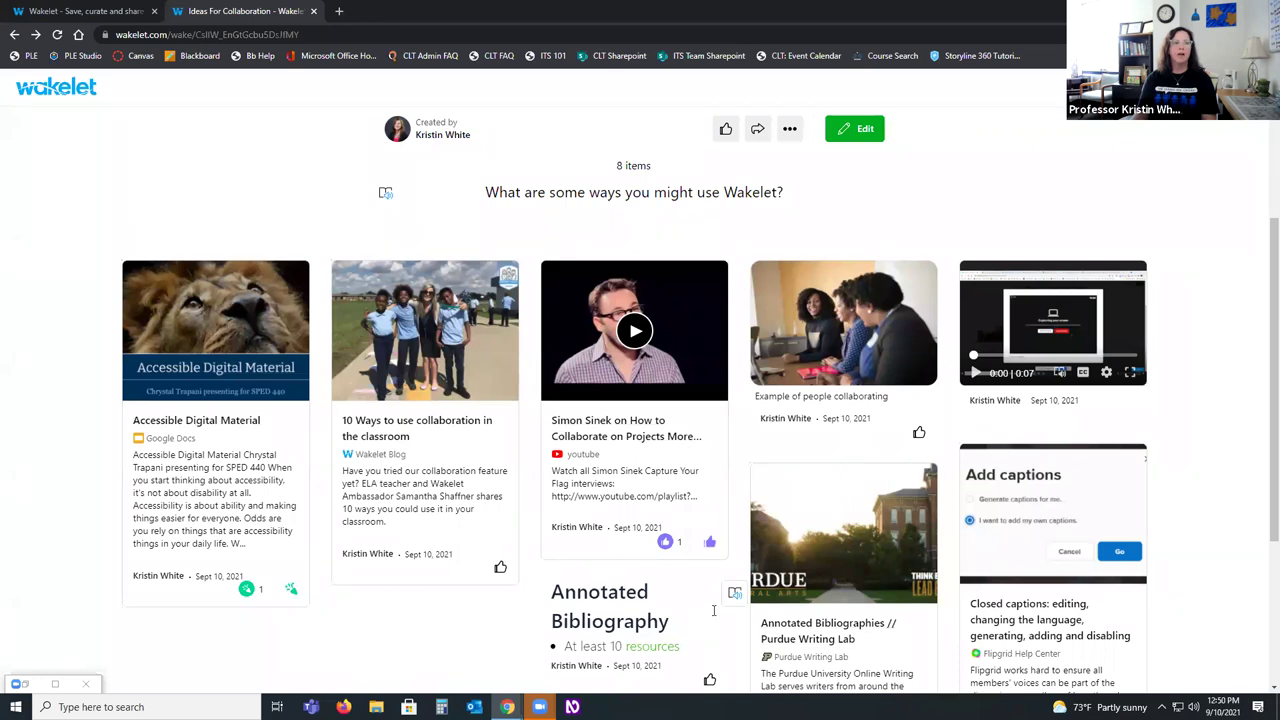
Step: Reload the guest contributor's view of "Ideas For Collaboration" and look over the updated items
scroll(729, 597, "up", 1)
scroll(729, 597, "up", 3)
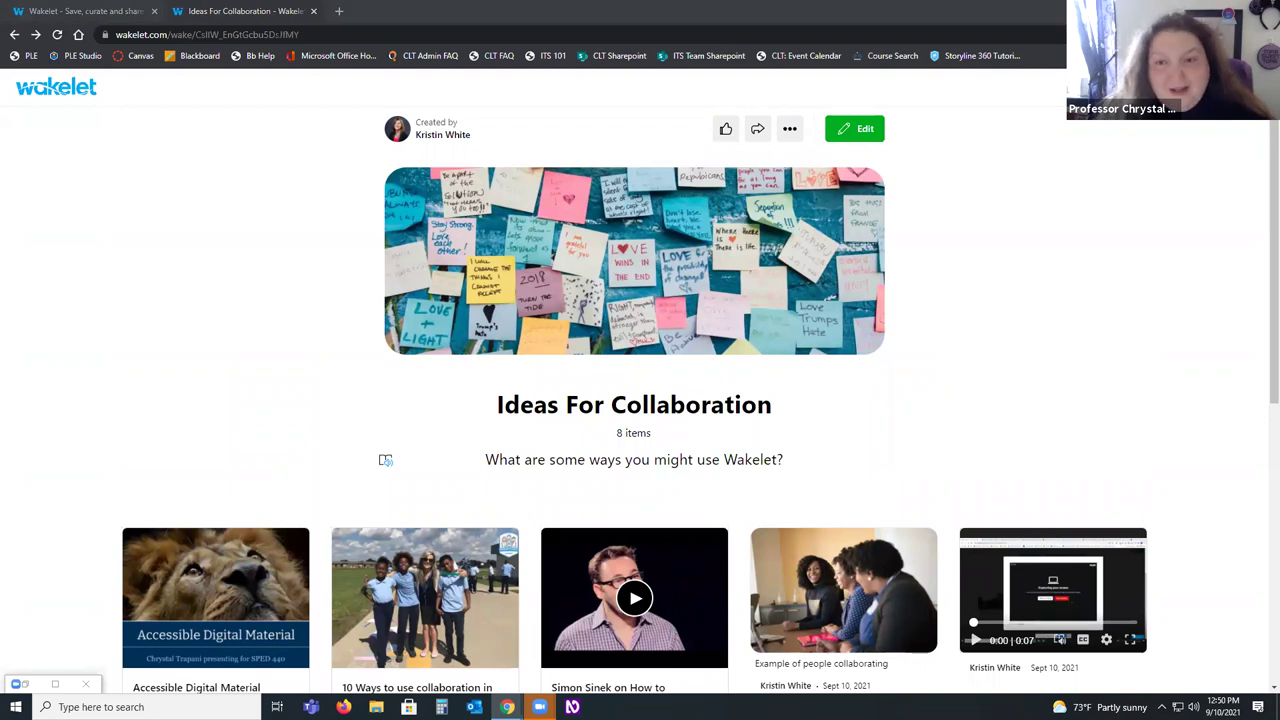
left_click(56, 34)
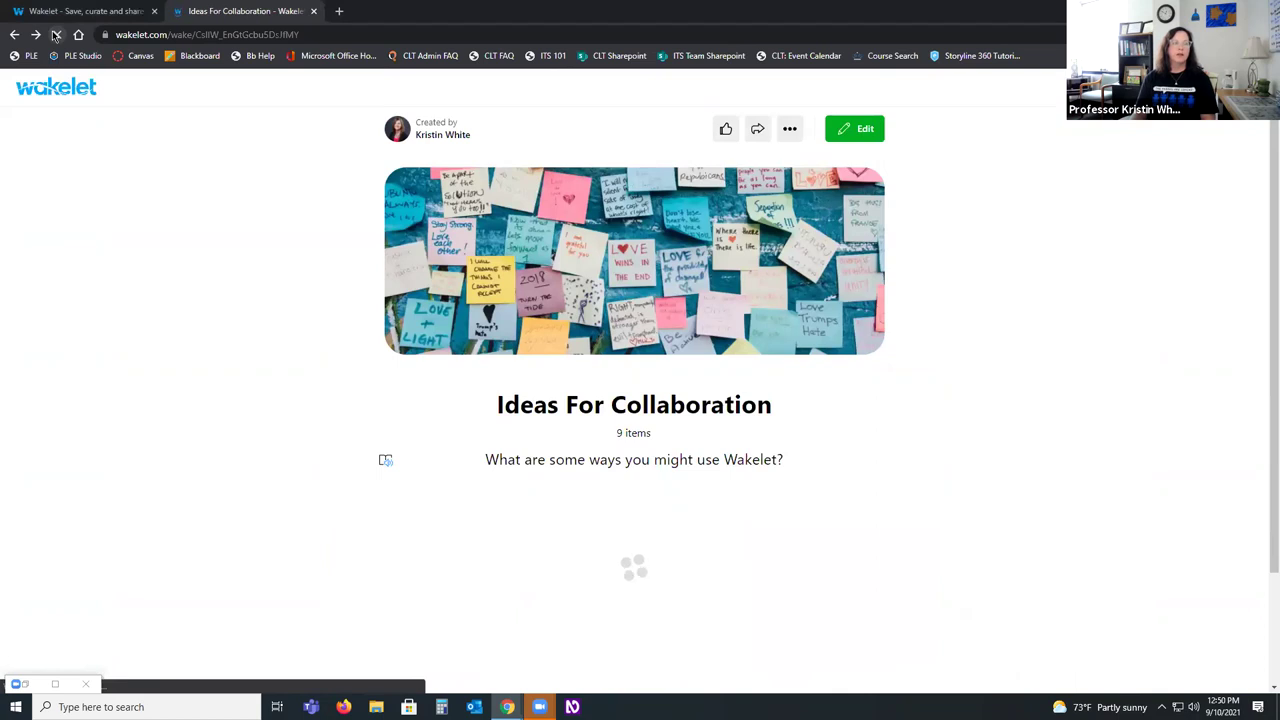
scroll(249, 414, "down", 3)
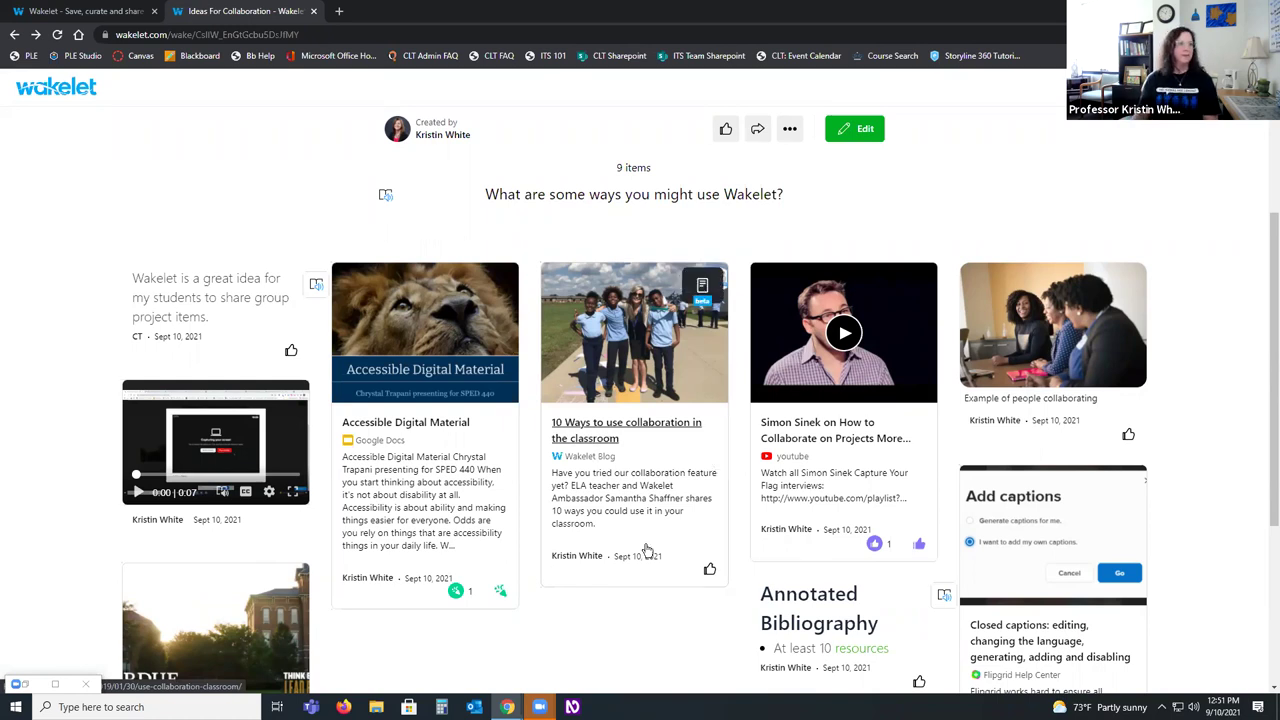
scroll(940, 374, "up", 3)
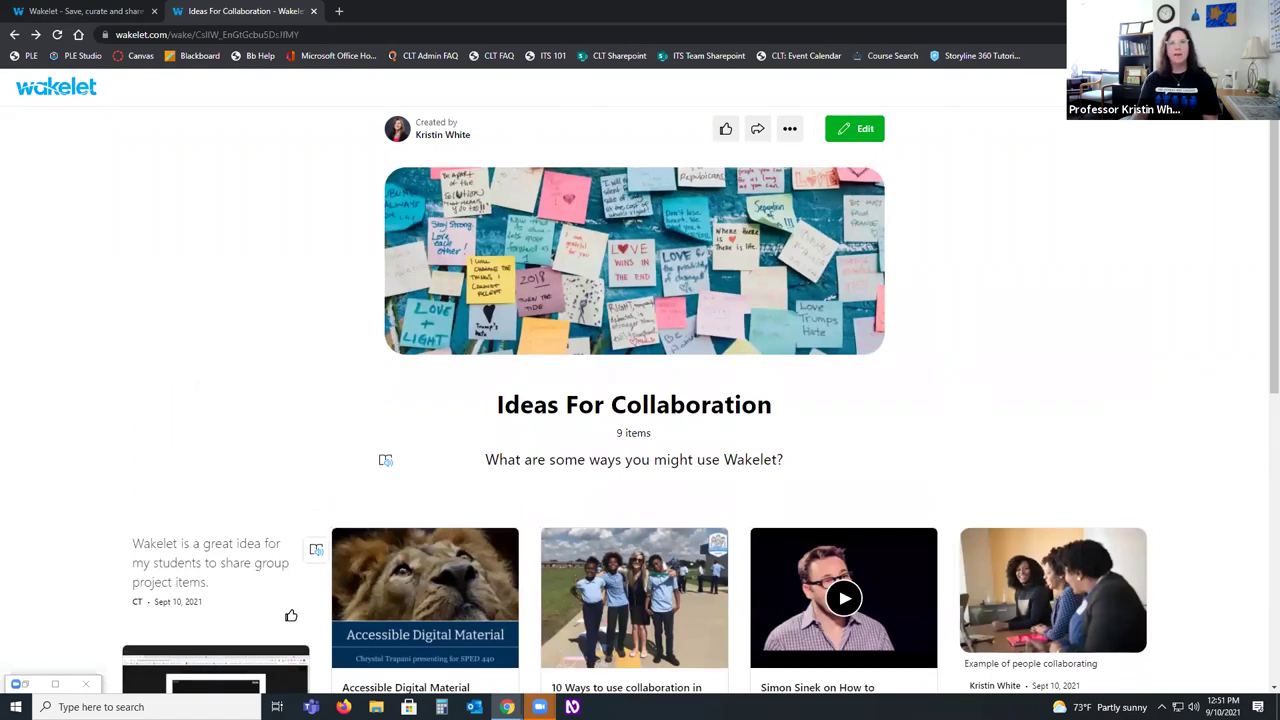
Step: Switch to the owner's browser window, open the collection for editing, change its layout to Media View and look over the items
key("alt+Tab")
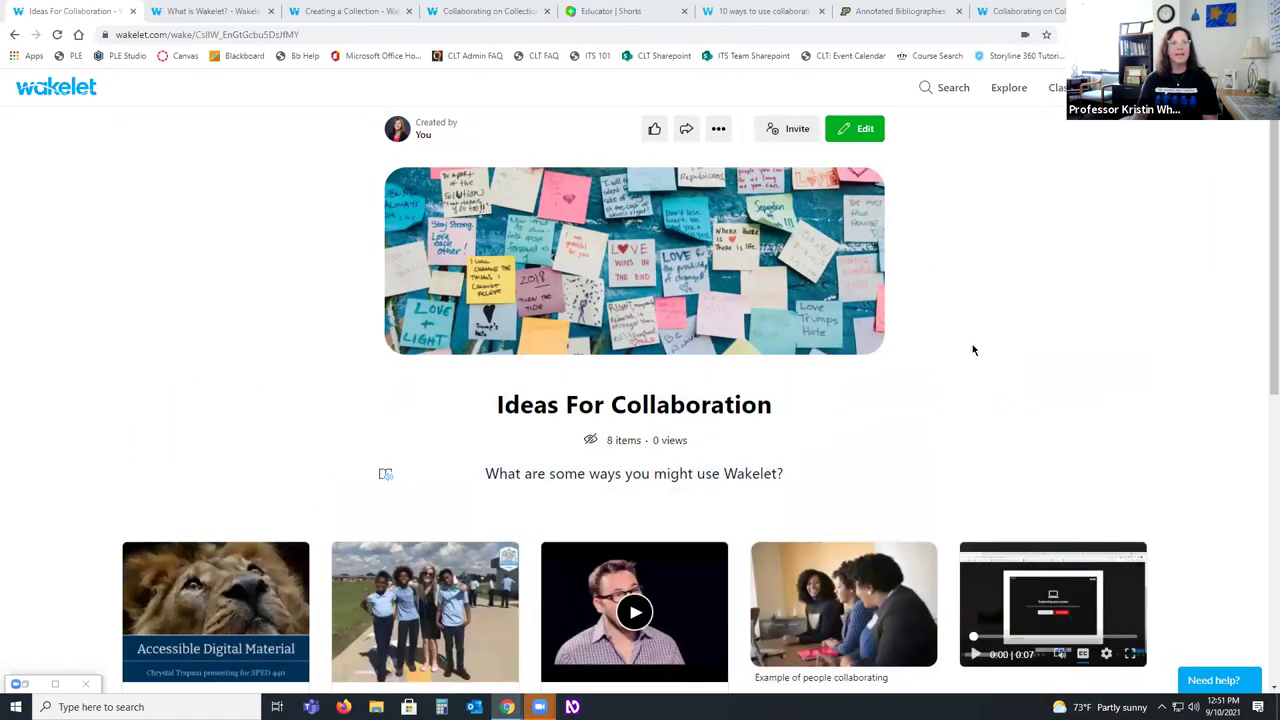
left_click(856, 128)
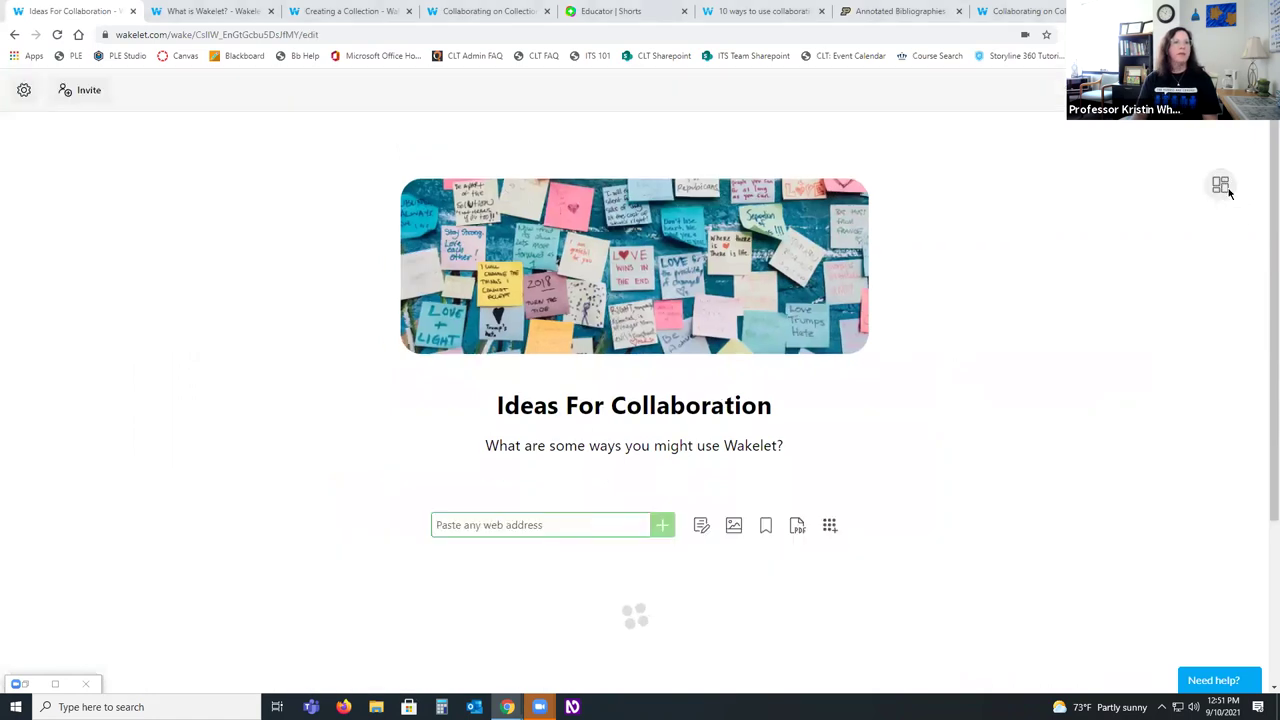
left_click(1220, 183)
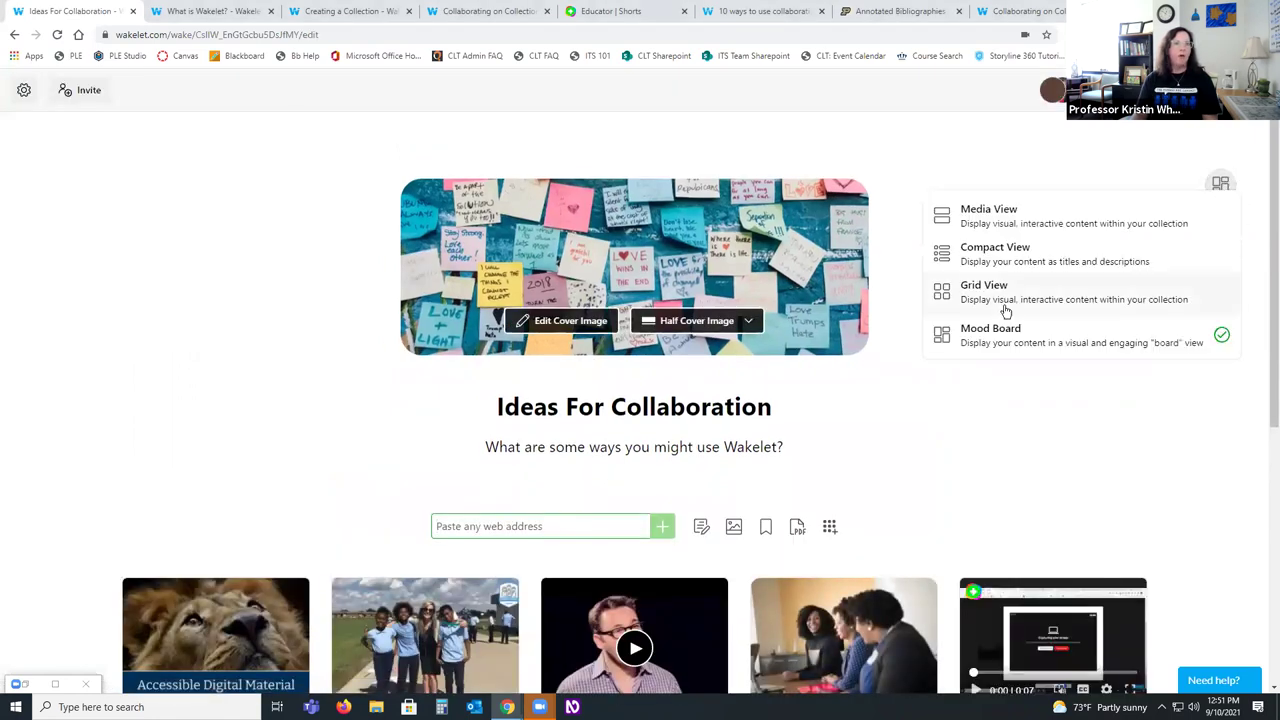
left_click(1075, 219)
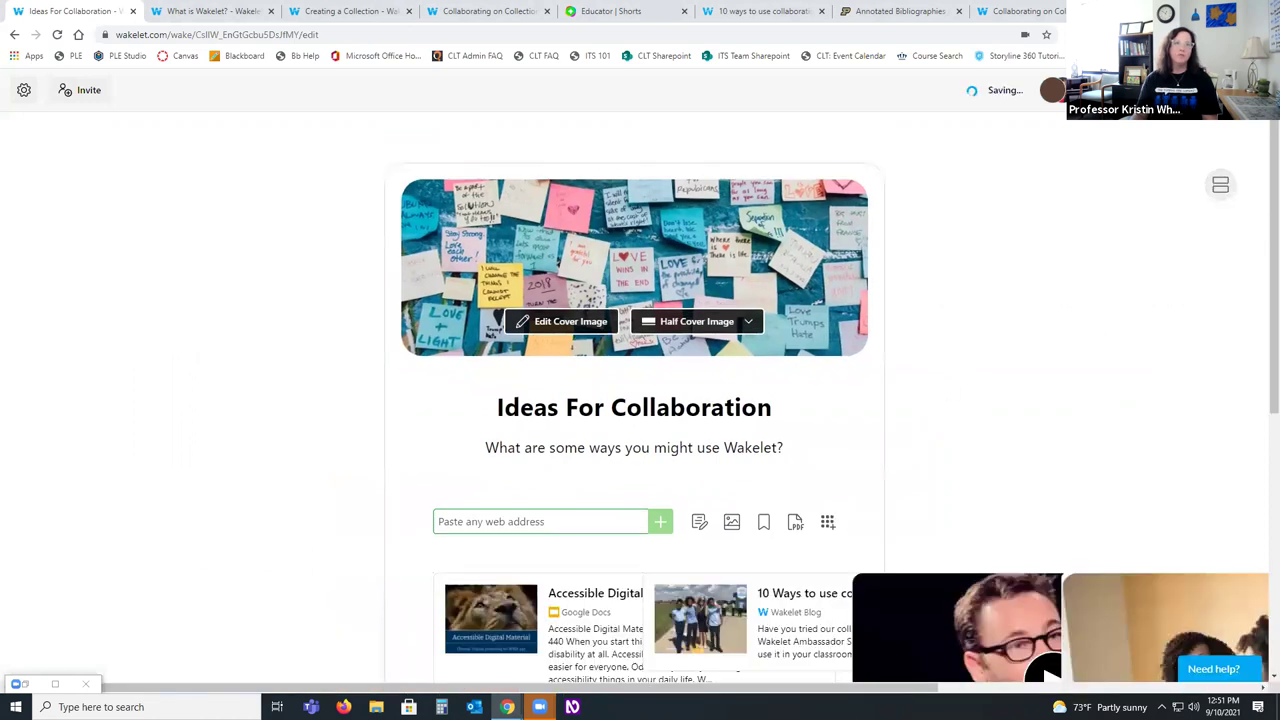
scroll(41, 497, "down", 2)
scroll(41, 497, "down", 1)
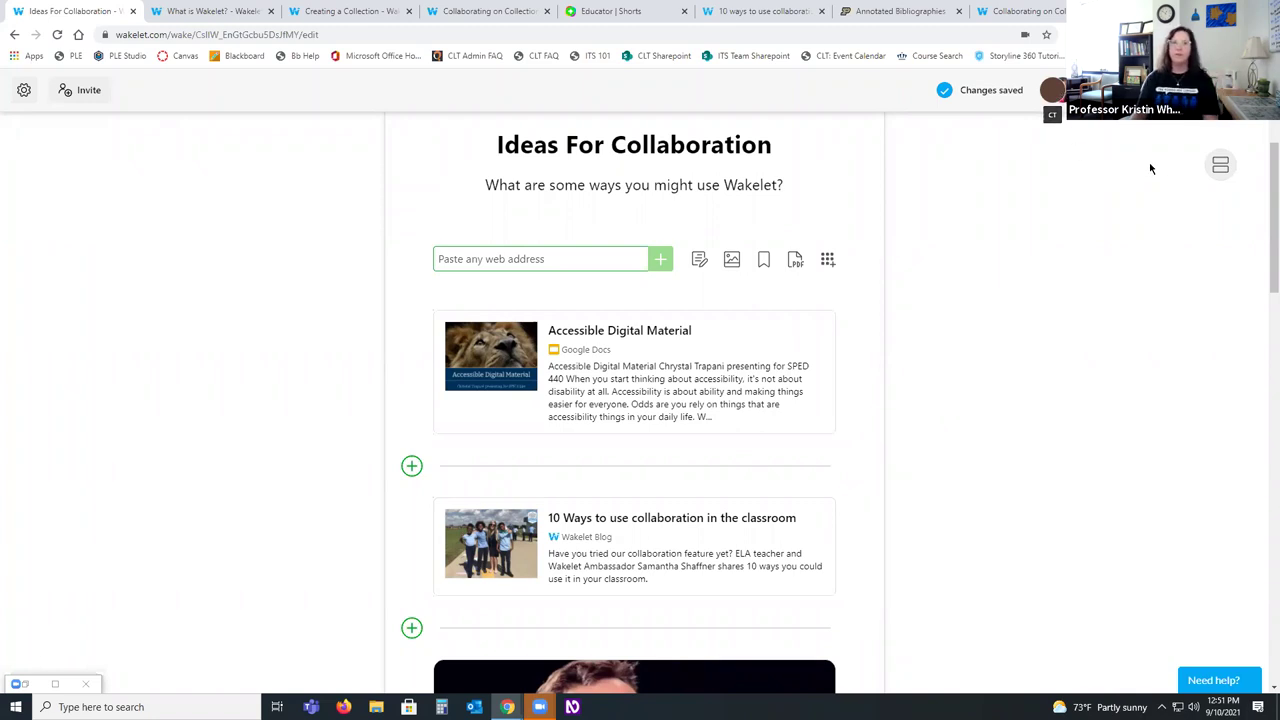
Step: Set the collection's layout to Mood Board and finish editing
left_click(1220, 164)
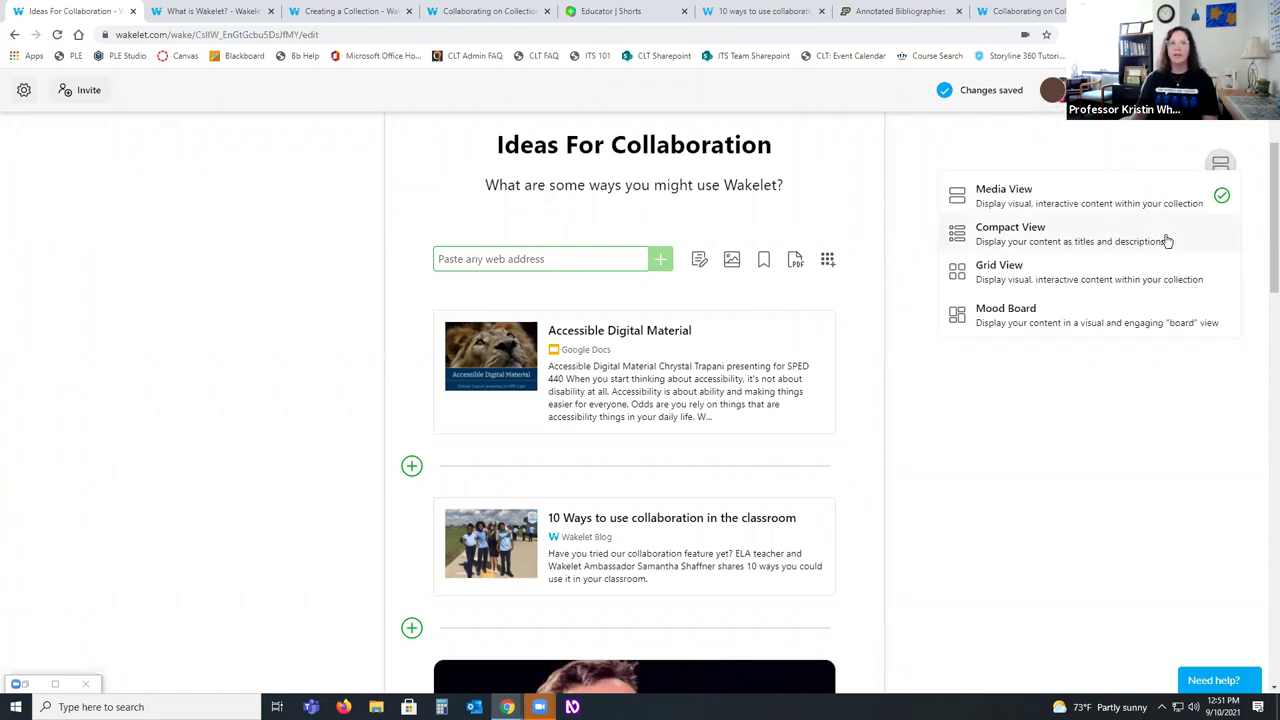
left_click(1080, 318)
left_click(1238, 92)
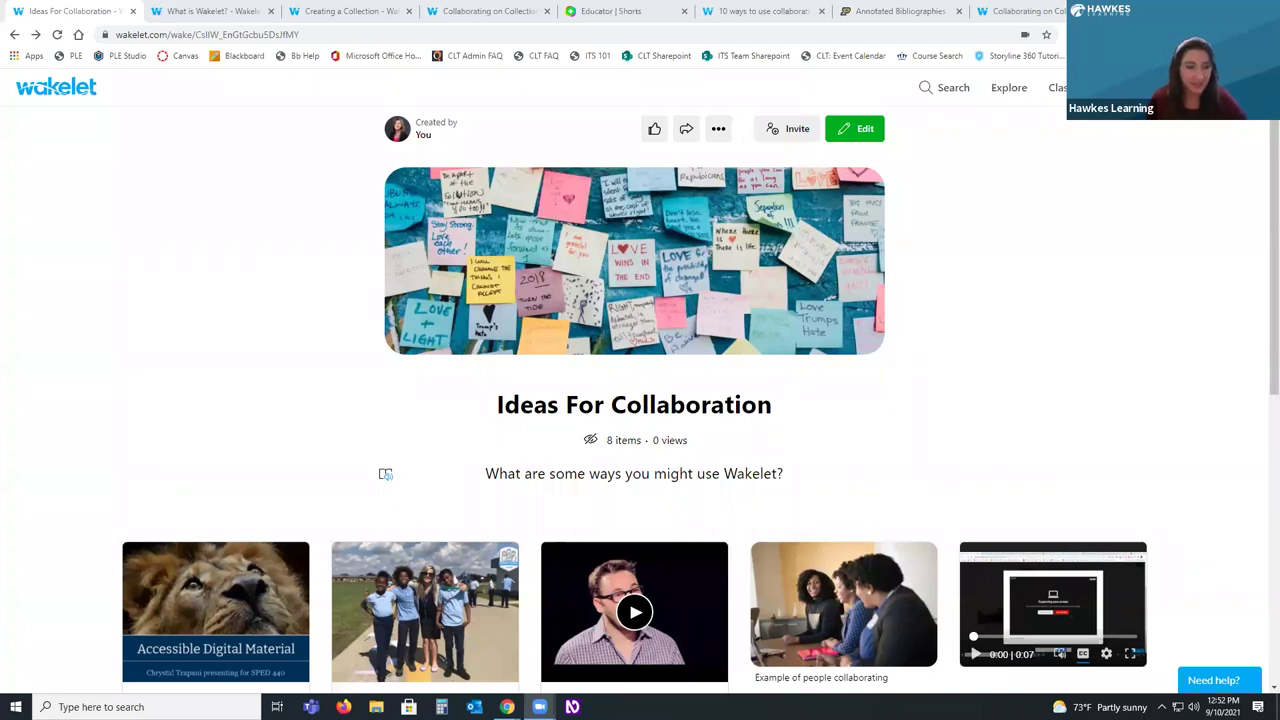
Step: Bring up the "What is Wakelet?" collection, select its web address and switch to the meeting window
left_click(245, 11)
left_click(338, 34)
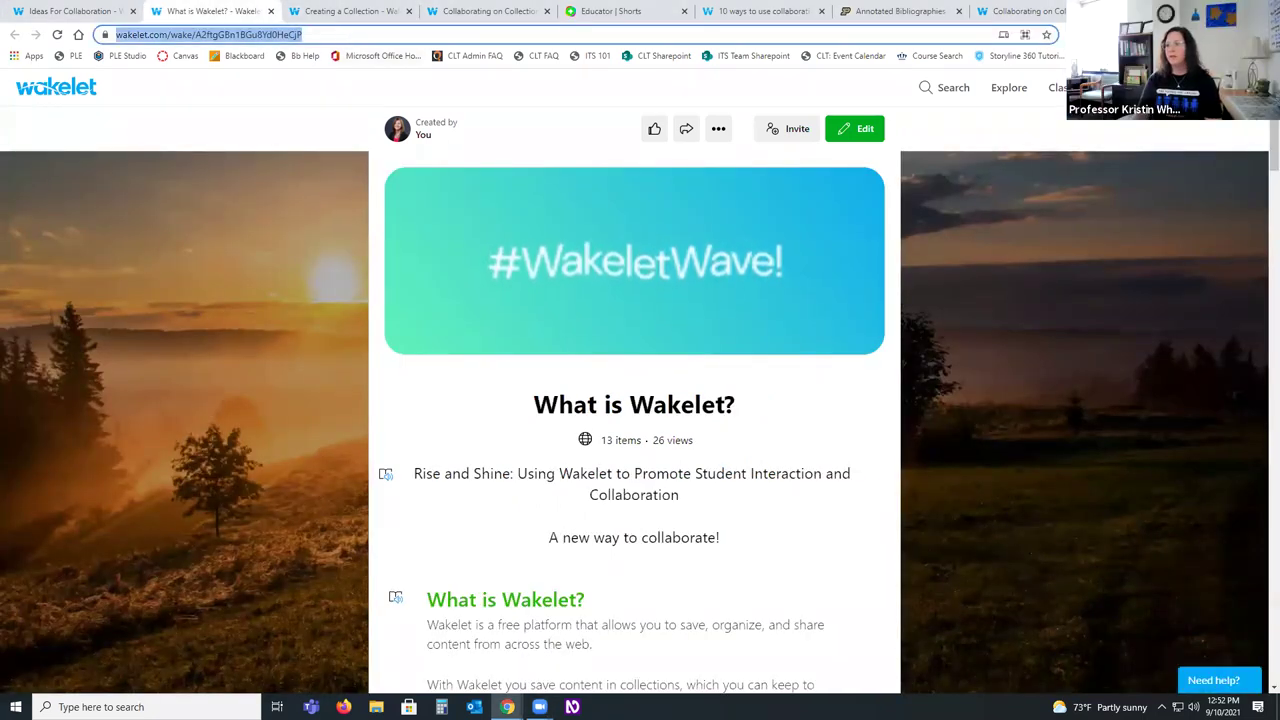
key("alt+Tab")
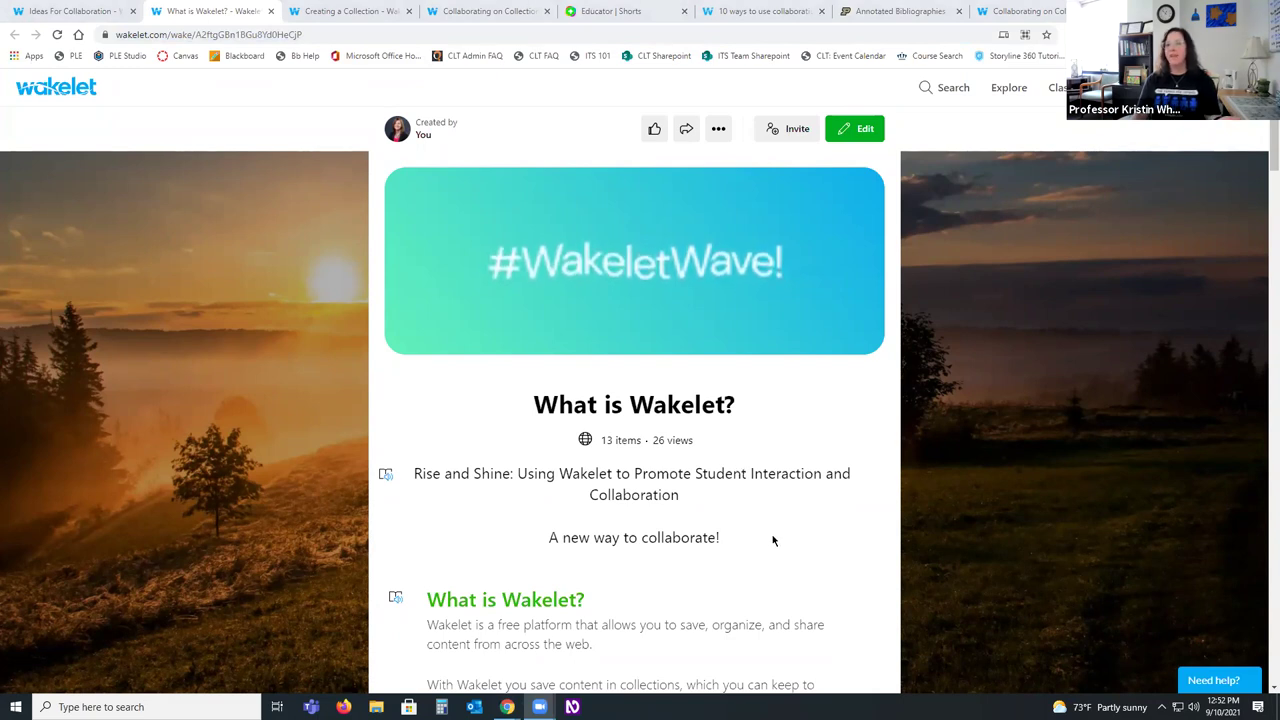
Step: Look through the "What is Wakelet?" collection, from its introduction through the linked topic collections to the Wakelet help resources
scroll(772, 545, "down", 10)
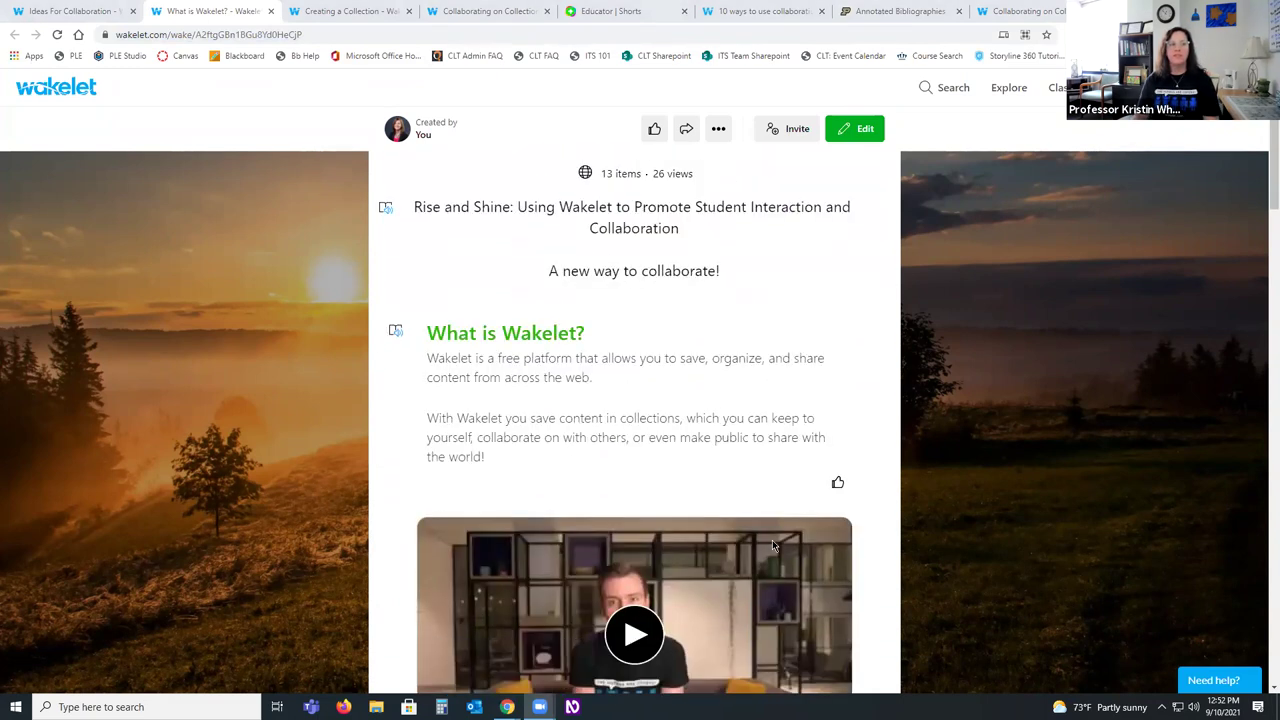
scroll(766, 609, "down", 2)
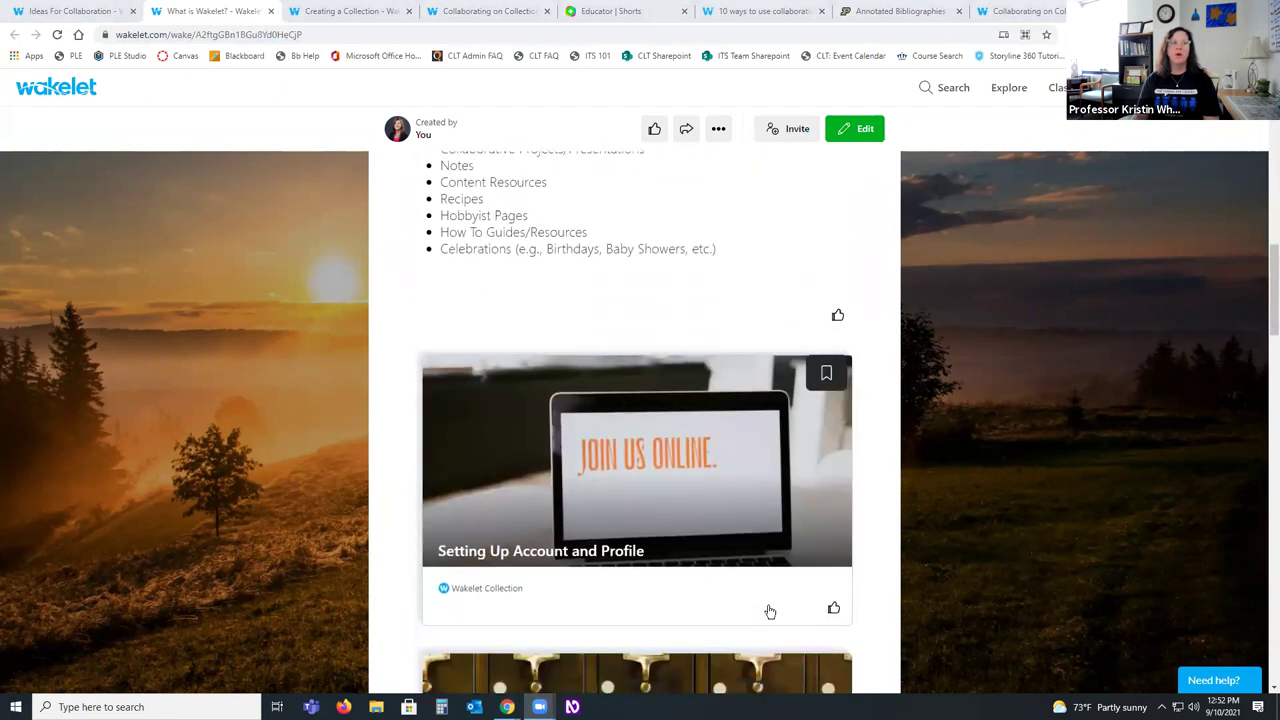
scroll(631, 597, "down", 2)
scroll(631, 598, "down", 5)
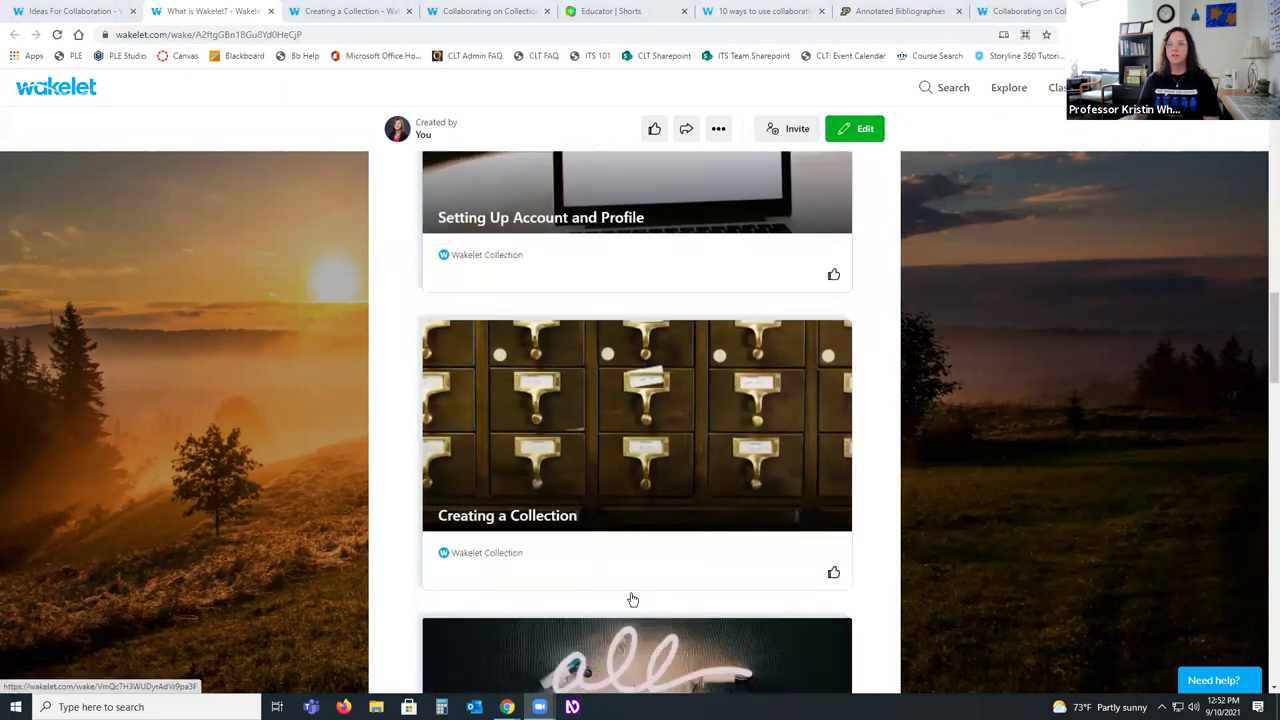
scroll(631, 597, "down", 6)
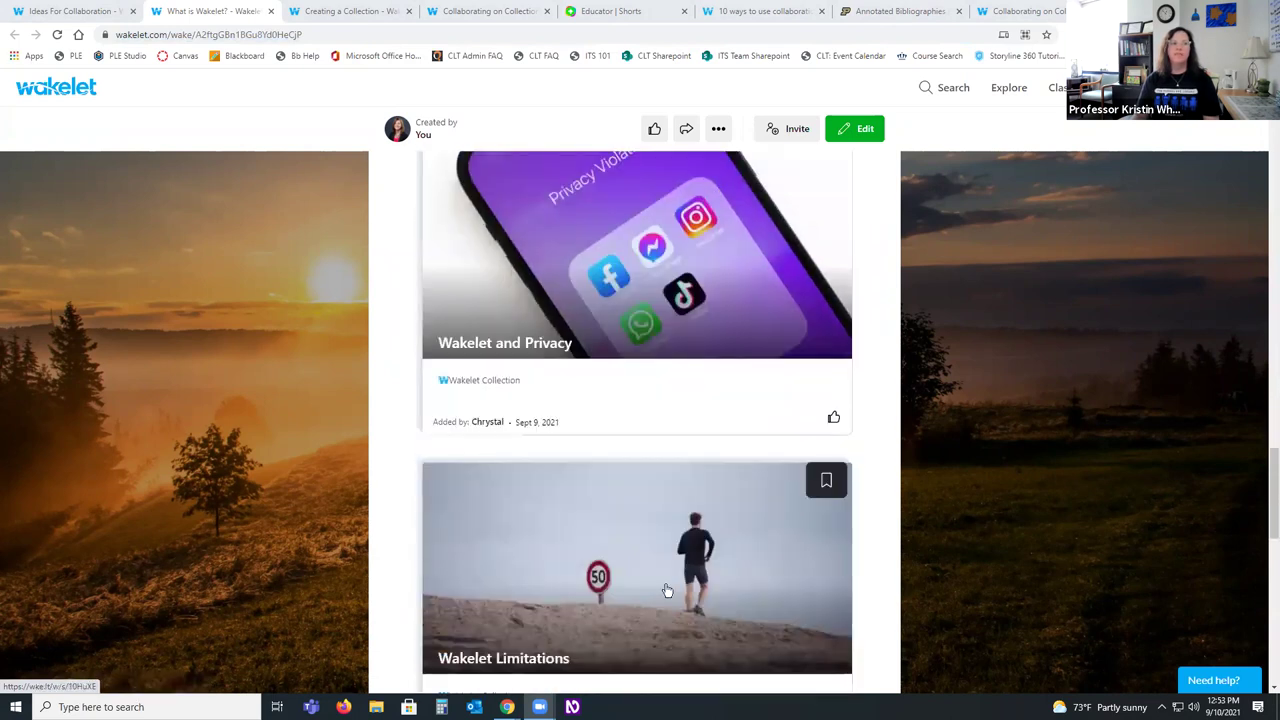
scroll(666, 591, "down", 3)
scroll(766, 423, "down", 2)
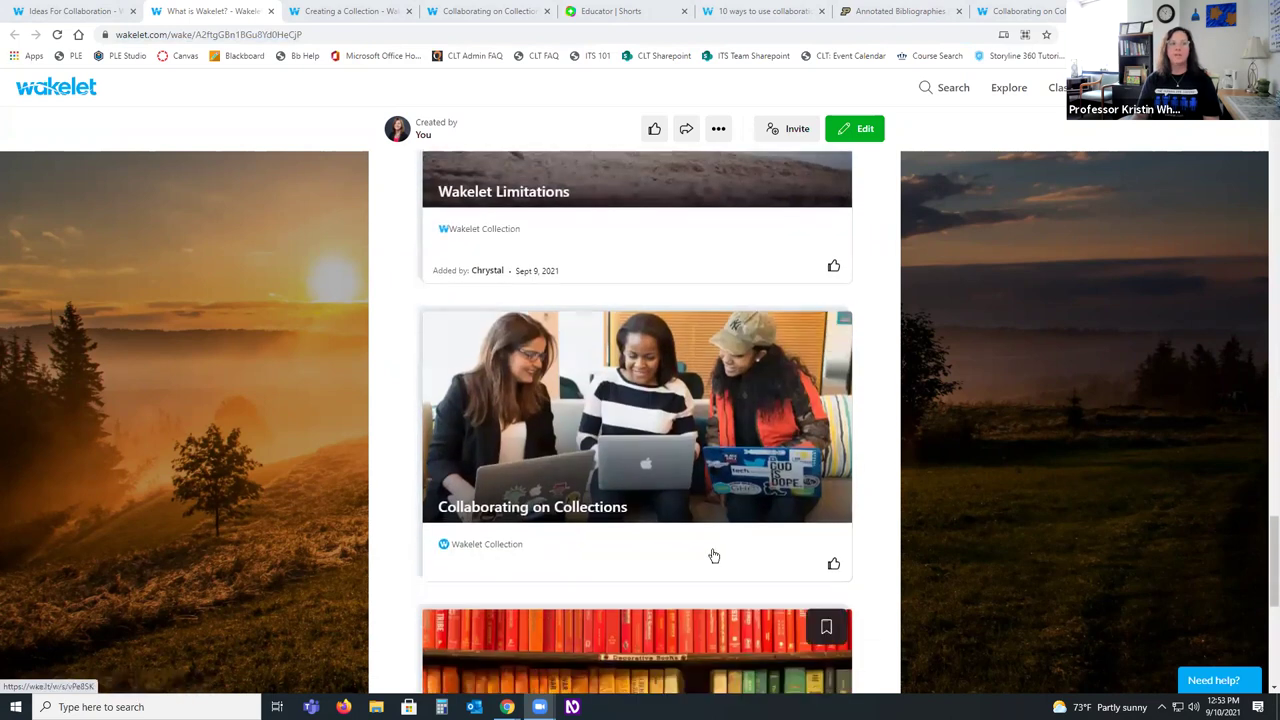
scroll(711, 554, "down", 3)
scroll(746, 620, "down", 2)
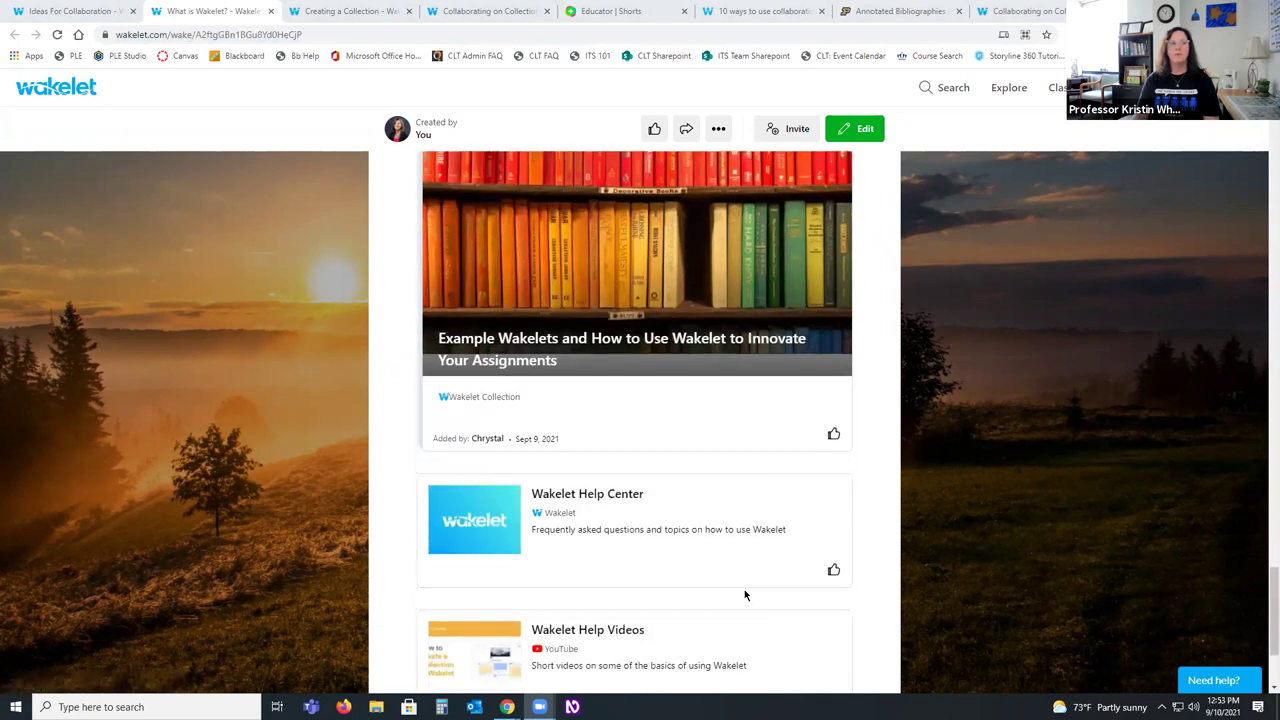
scroll(744, 589, "down", 2)
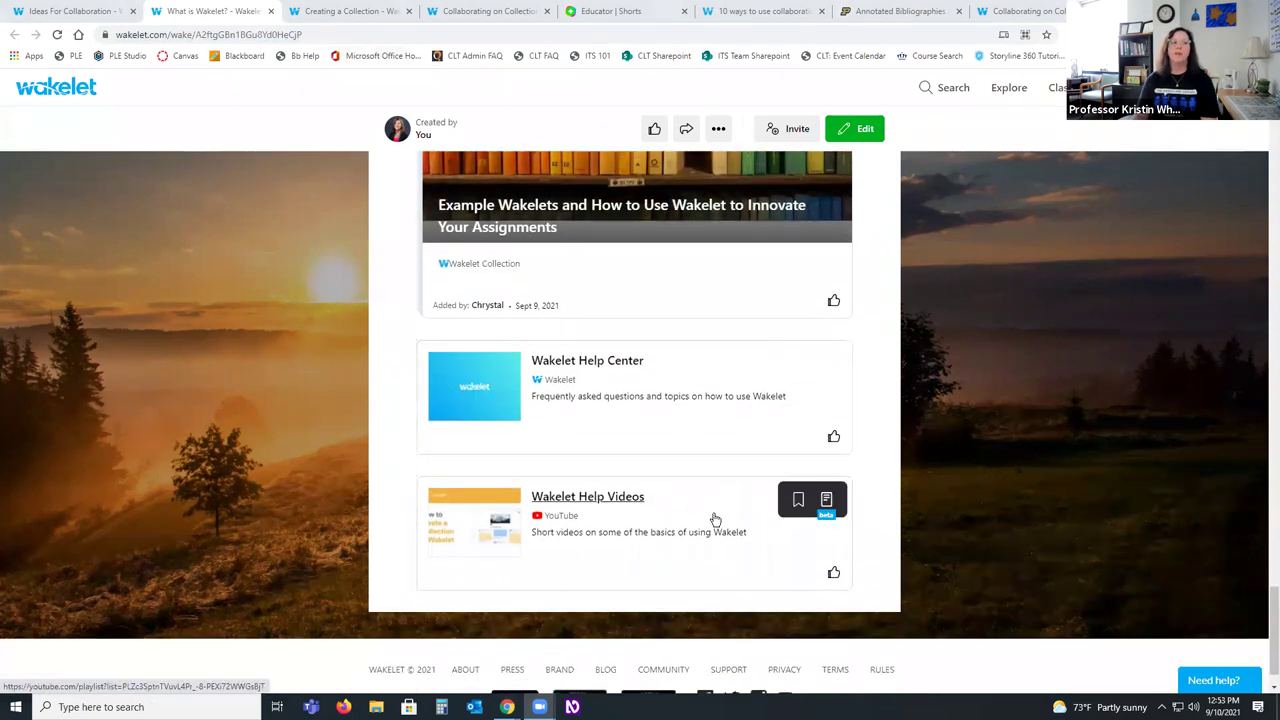